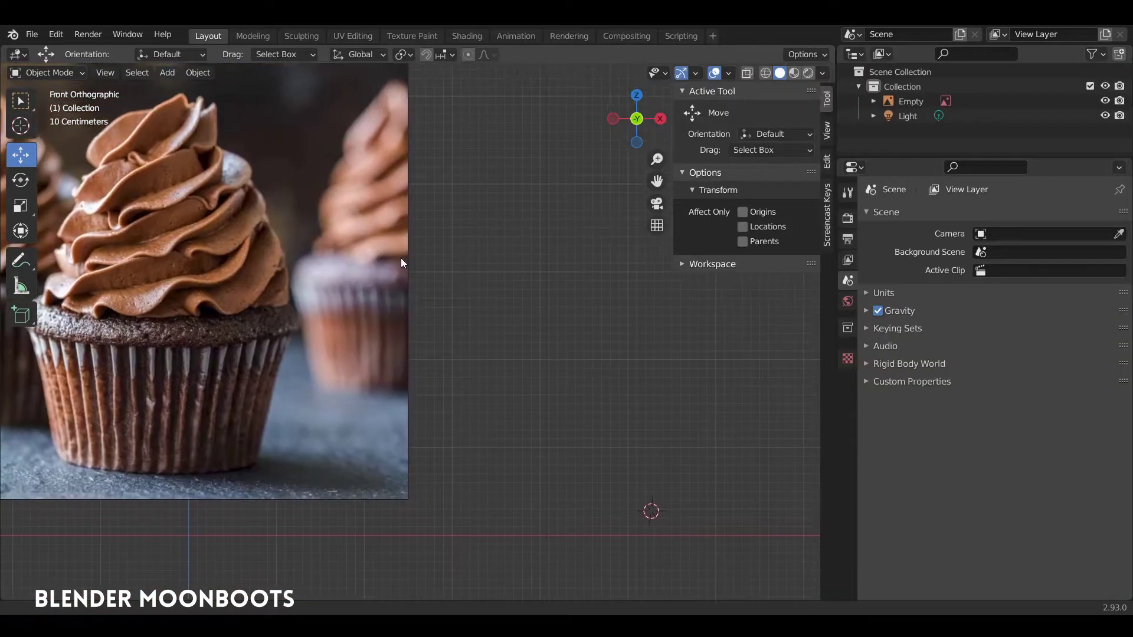
- Open the program preferences
middle_click_drag(401, 257, 430, 278, "shift")
left_click(56, 35)
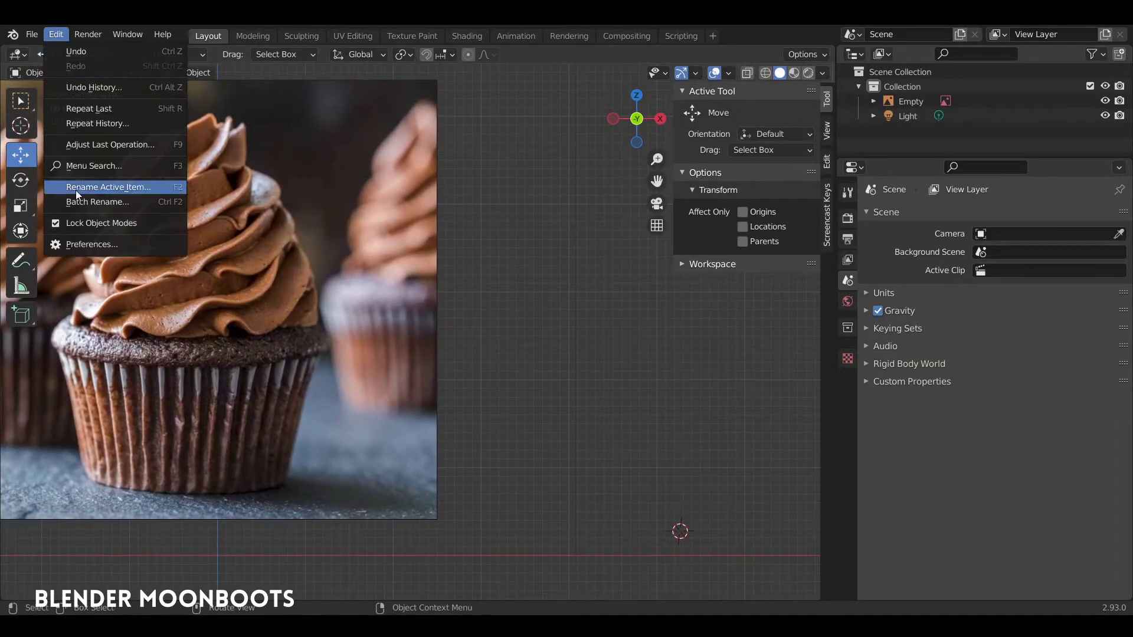
left_click(89, 242)
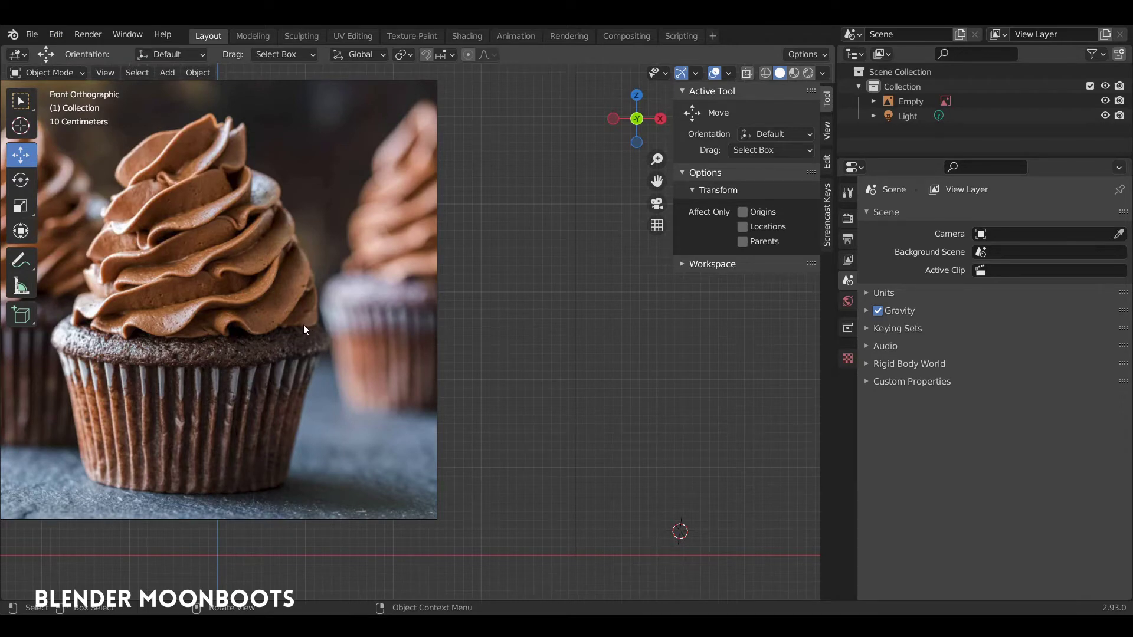
- Add an Archemedian curve spiral to the scene
middle_click_drag(500, 307, 360, 202, "shift")
key("shift+a")
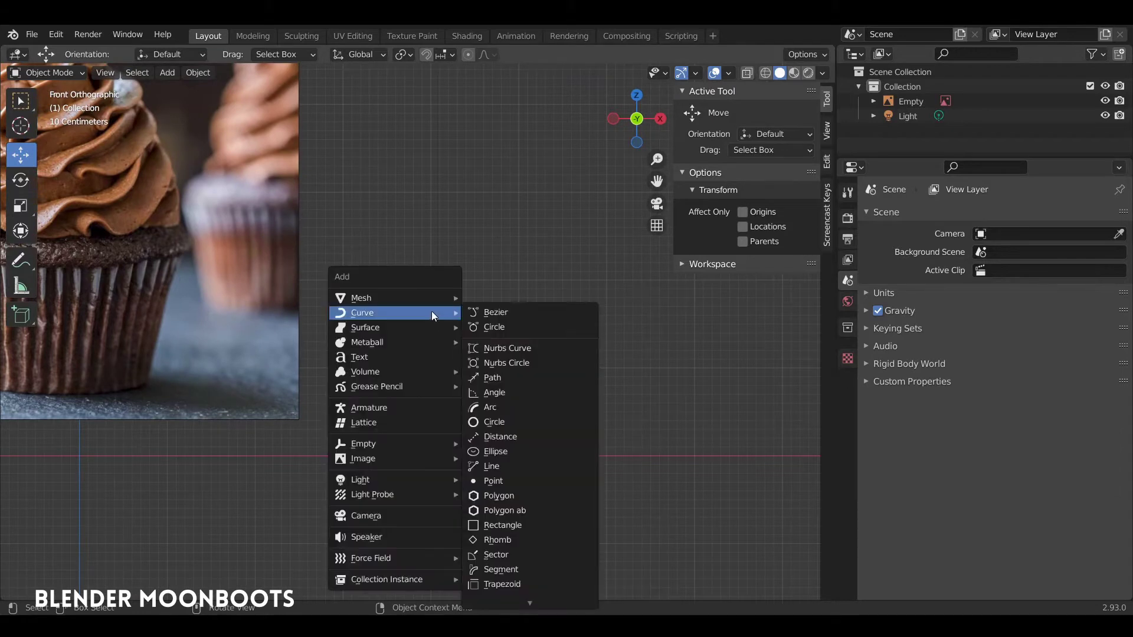
mouse_move(418, 313)
mouse_move(534, 604)
mouse_move(540, 503)
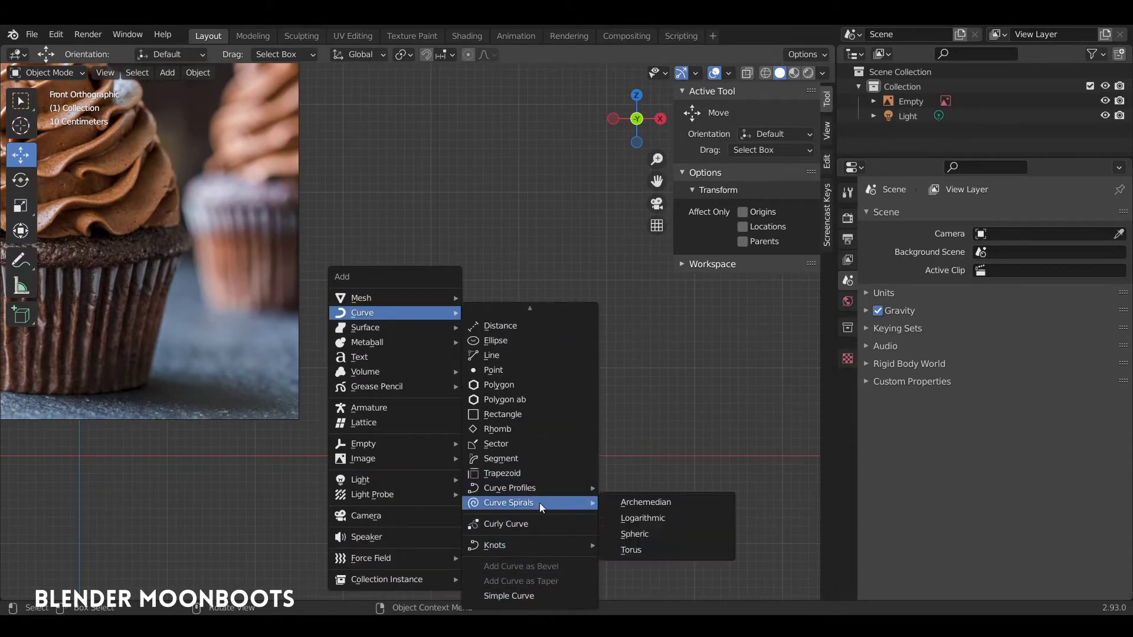
left_click(658, 507)
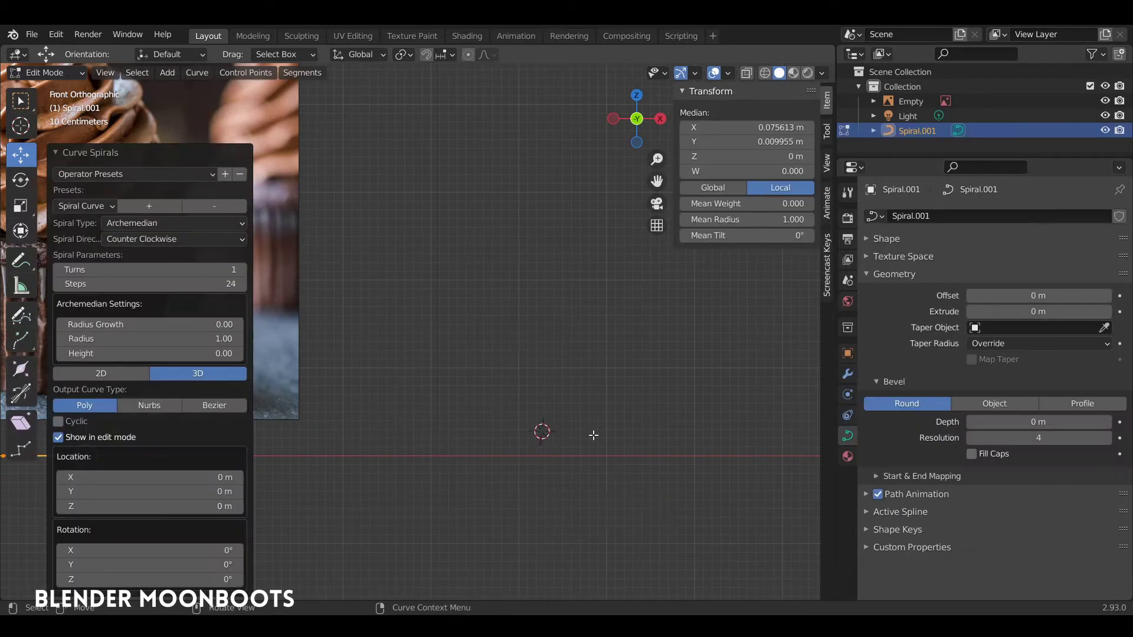
- Set the spiral's height to 0.35 and its number of turns to 4
middle_click_drag(592, 434, 598, 460)
middle_click_drag(509, 390, 457, 445, "ctrl")
middle_click_drag(451, 435, 691, 424, "shift")
middle_click_drag(690, 425, 531, 341, "ctrl")
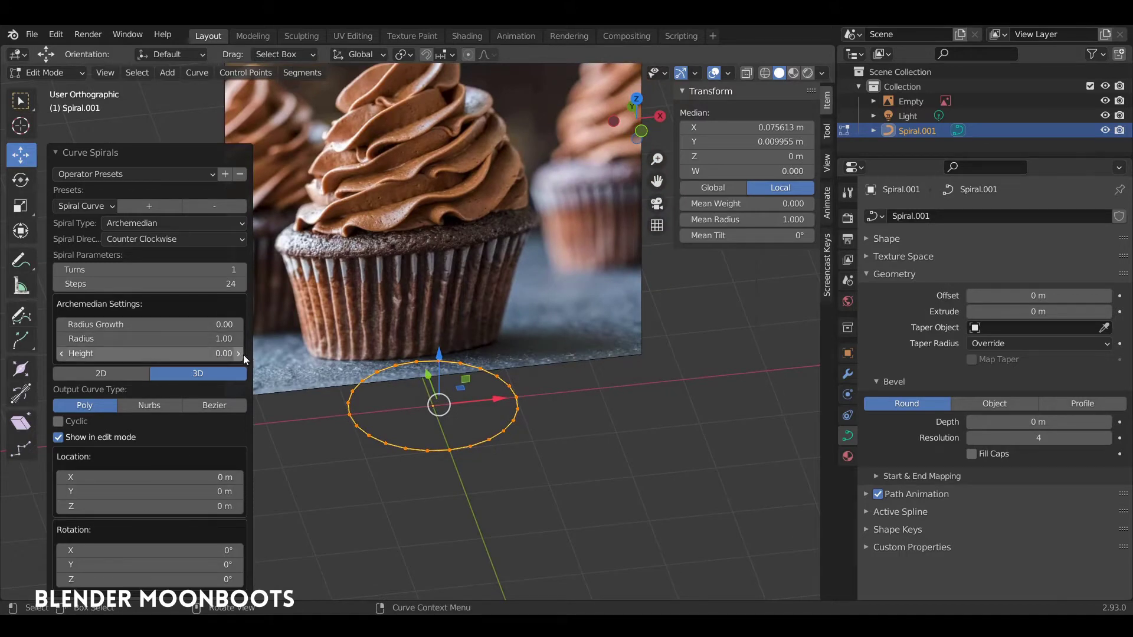
left_click_drag(242, 356, 270, 349)
middle_click_drag(270, 349, 278, 259)
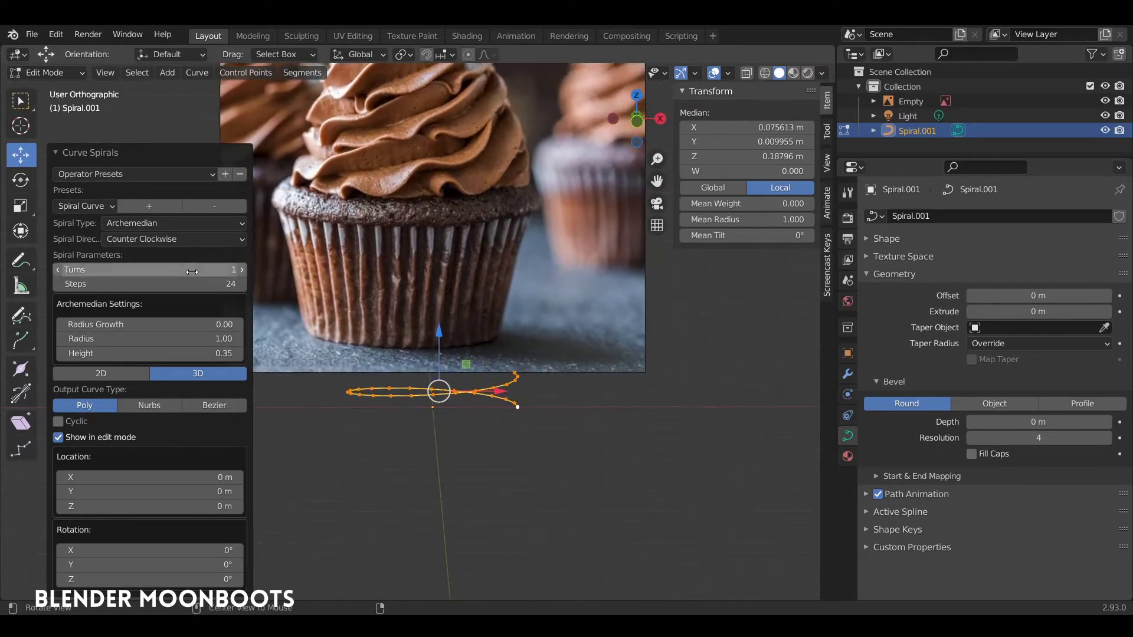
left_click(242, 270)
left_click(242, 268)
left_click(242, 267)
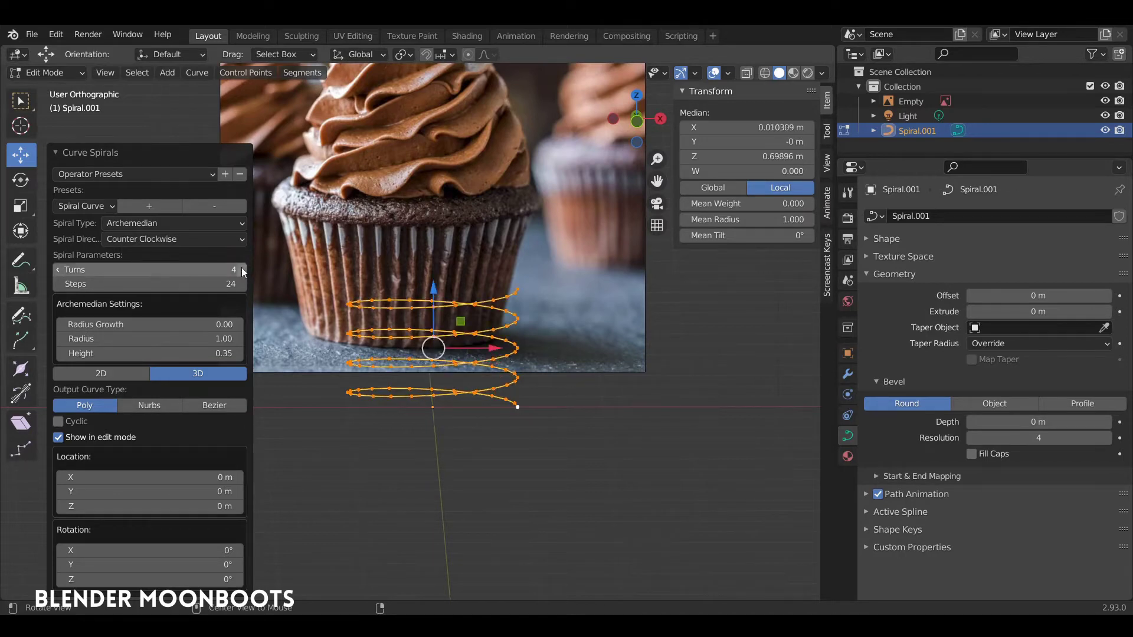
- Taper the spiral inward toward its upper end by setting the radius growth to -0.16
middle_click_drag(242, 267, 413, 290)
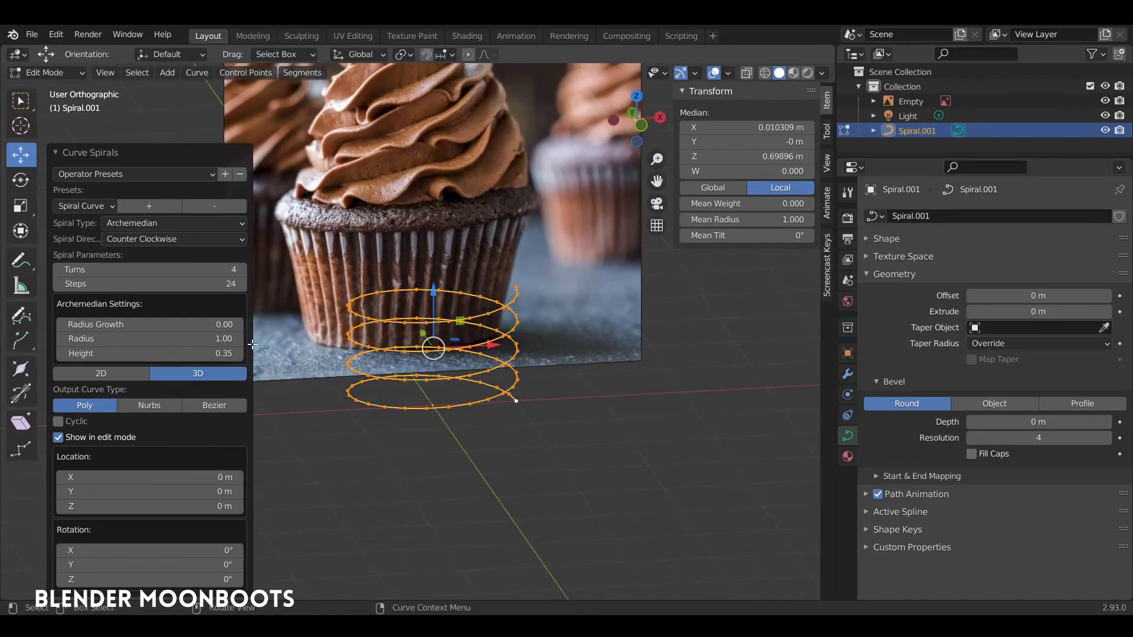
left_click(61, 325)
left_click_drag(51, 324, 42, 325)
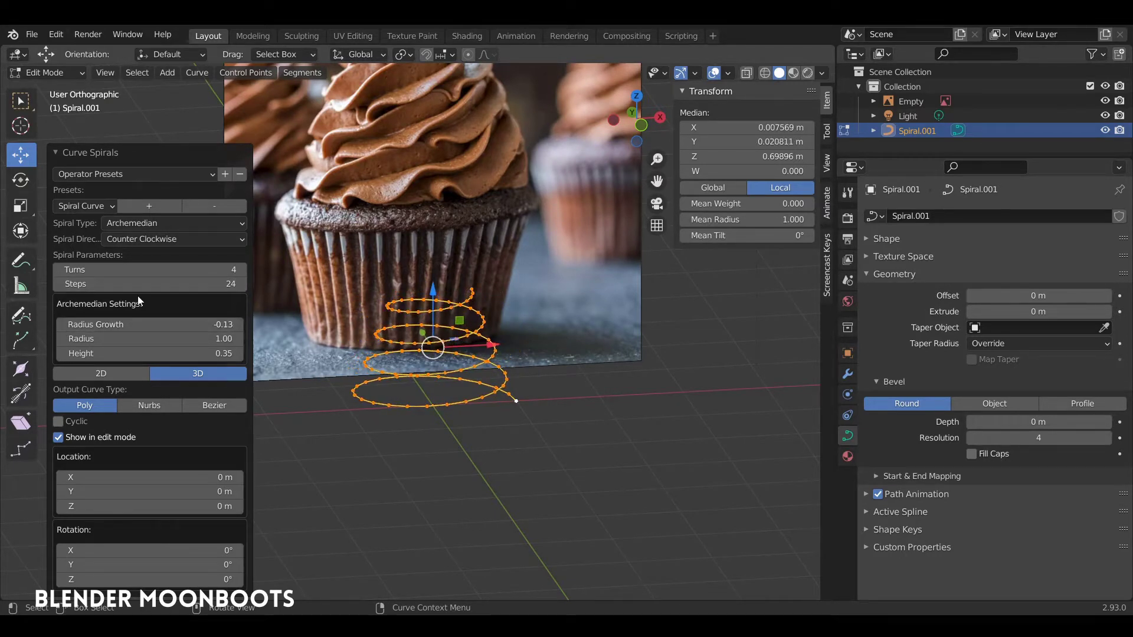
left_click(58, 325)
left_click(58, 325)
left_click(58, 325)
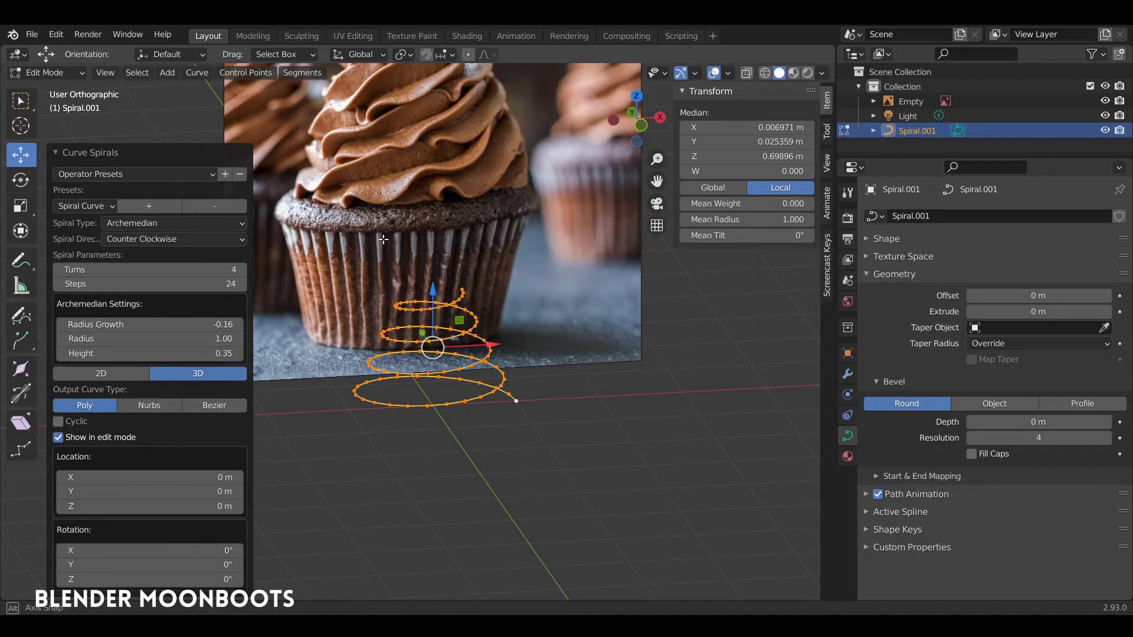
- Reduce the spiral's steps to 4
middle_click_drag(348, 248, 389, 239)
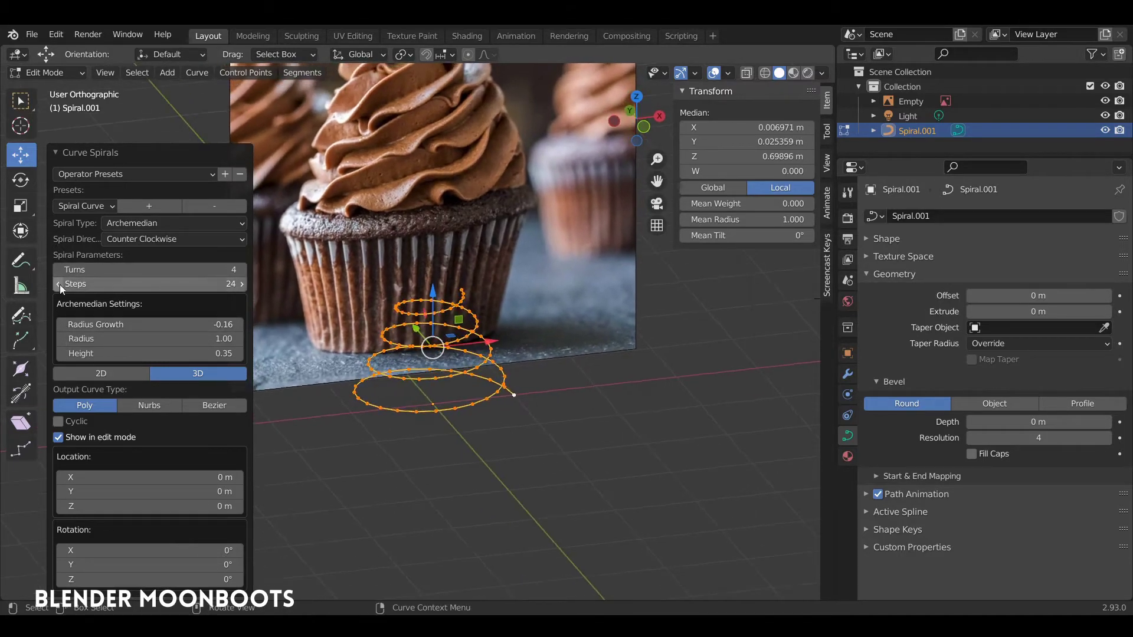
left_click_drag(55, 284, 44, 286)
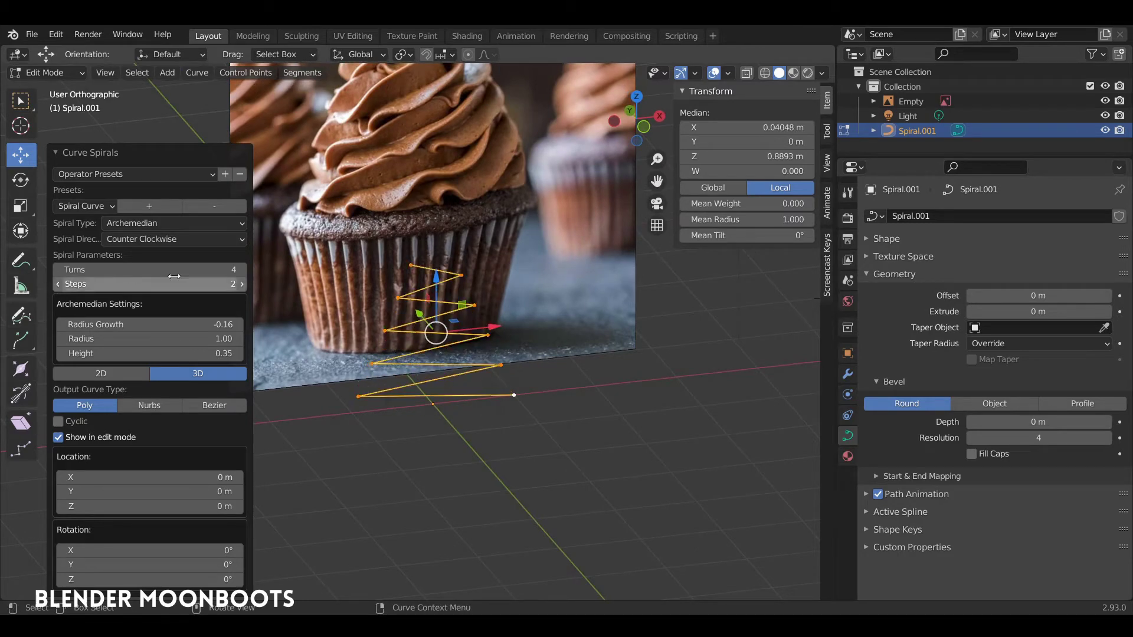
left_click(241, 283)
left_click(240, 283)
- Convert the spiral's spline type to Bezier
middle_click_drag(342, 285, 514, 302)
right_click(517, 306)
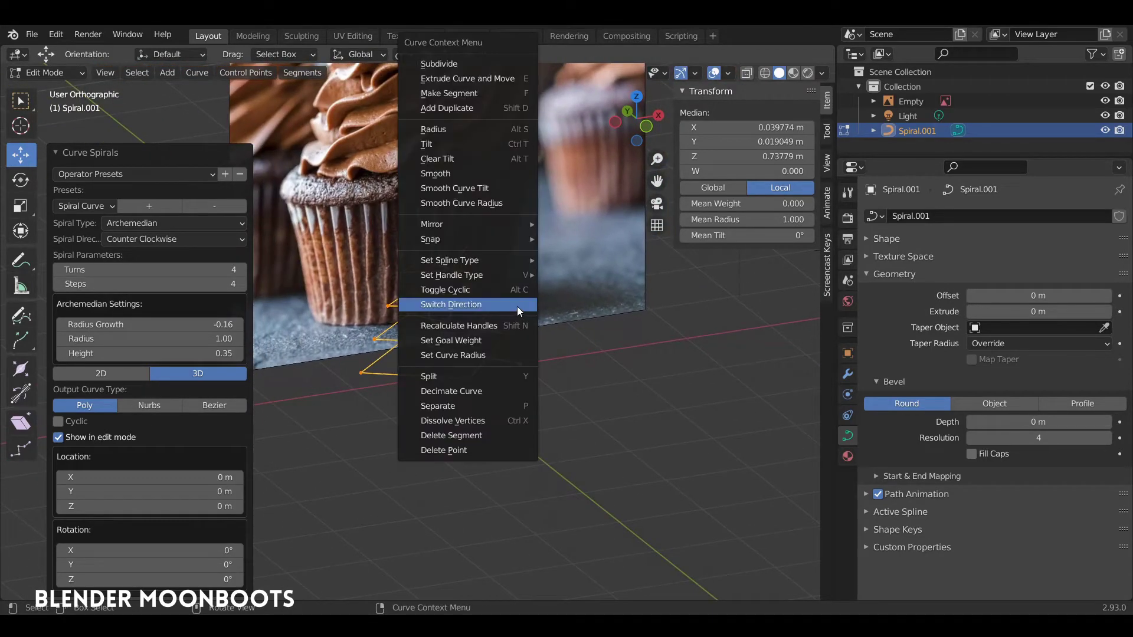
mouse_move(505, 262)
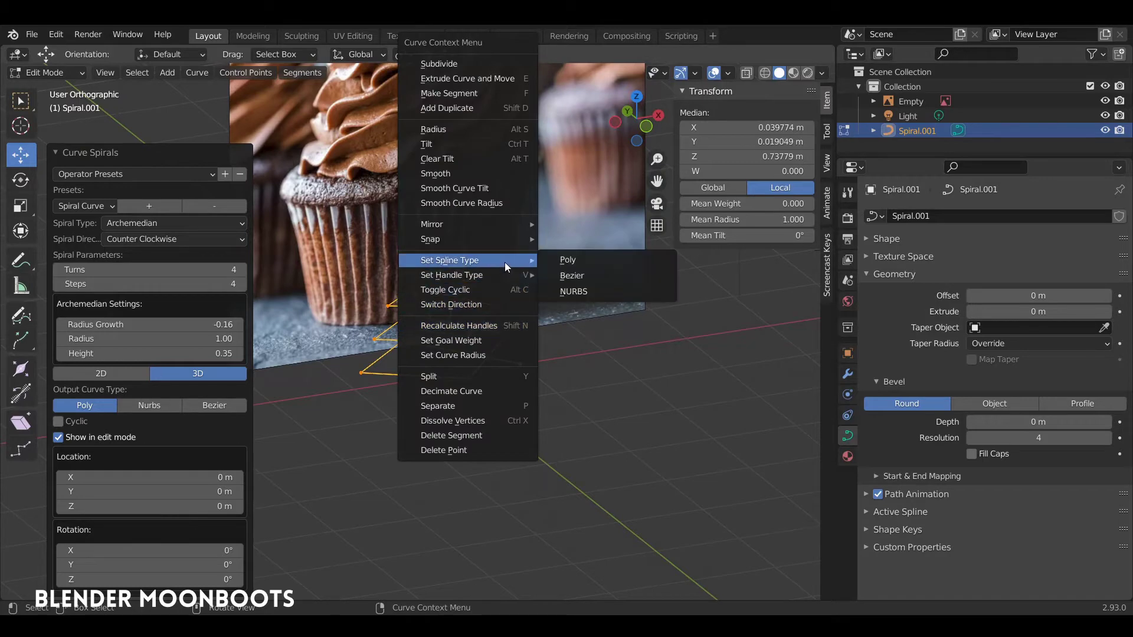
left_click(590, 276)
- Set the handle type of all the spiral's control points to Automatic
middle_click_drag(587, 278, 548, 360)
scroll(528, 347, "up", 4)
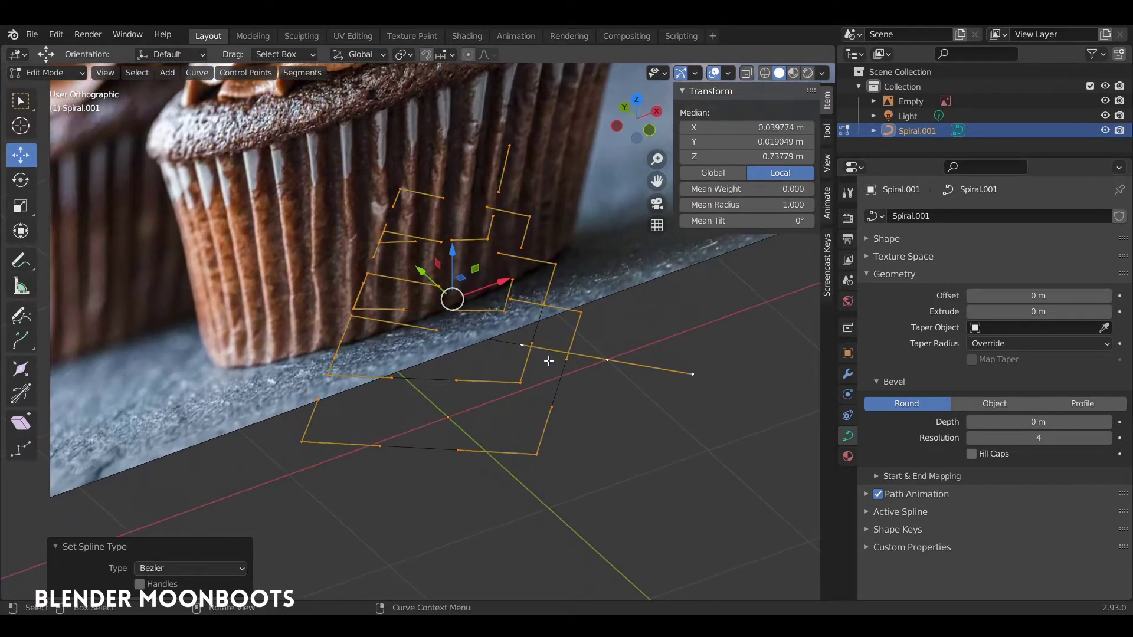
right_click(553, 326)
mouse_move(540, 338)
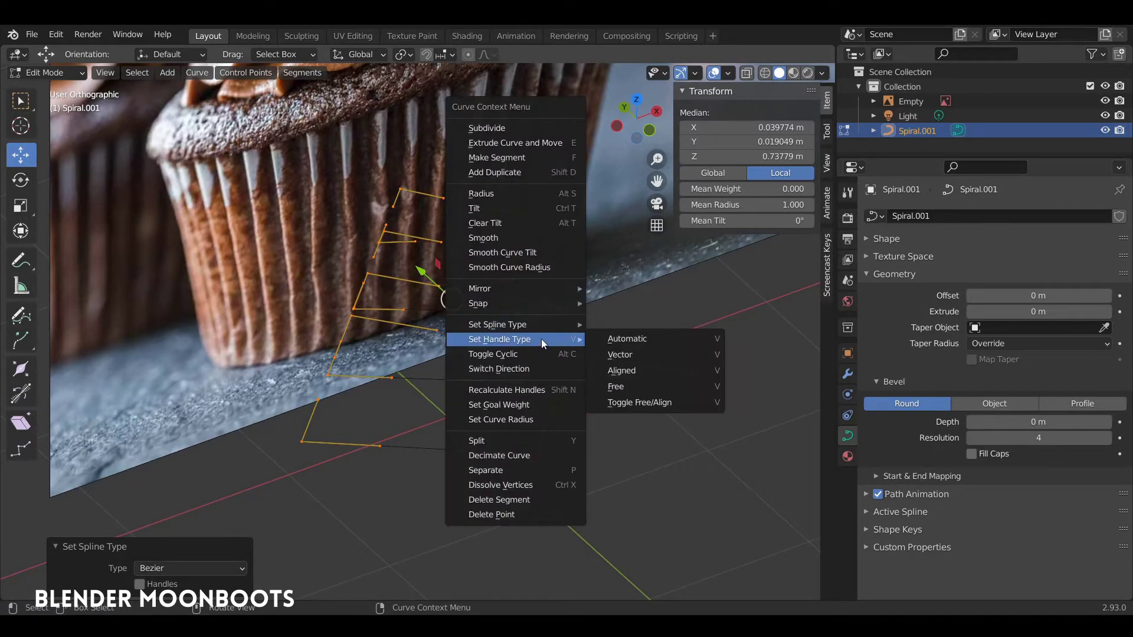
right_click(585, 359)
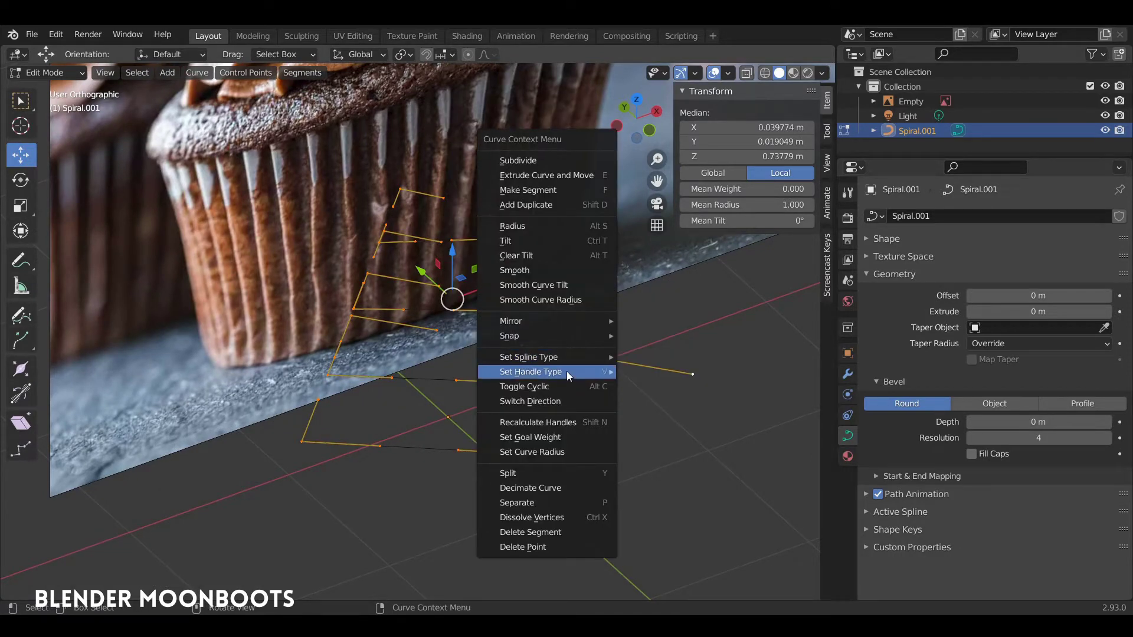
mouse_move(568, 373)
left_click(638, 372)
- Return to Object Mode and move the spiral about 4.03 m along the X axis, away from the reference image
middle_click_drag(637, 369, 389, 358)
key("Tab")
left_click_drag(384, 394, 567, 413)
scroll(566, 413, "up", 3)
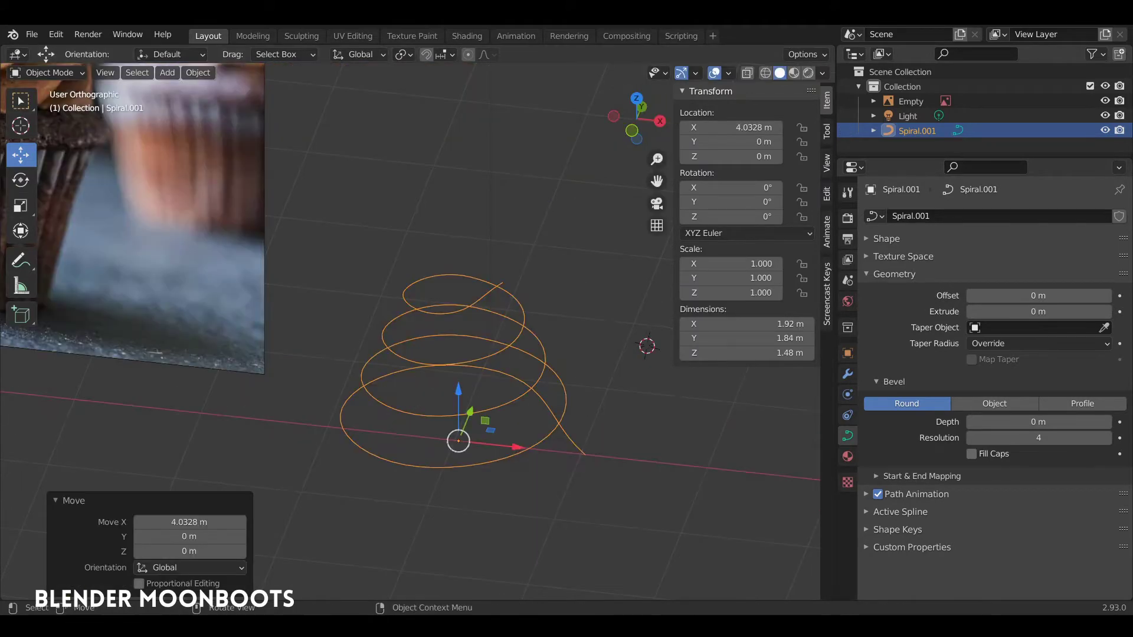
- Try a round bevel with a depth of 0.186 m on the spiral and reset the depth to 0 m
left_click(473, 381)
left_click(472, 411)
middle_click_drag(473, 411, 540, 388)
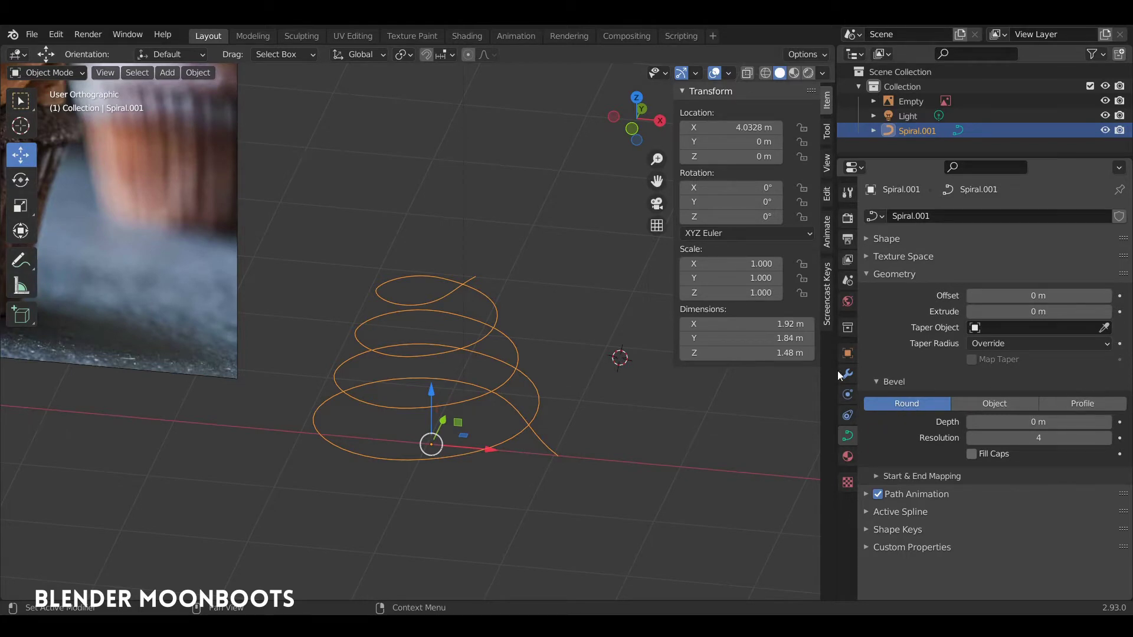
middle_click_drag(543, 397, 561, 341)
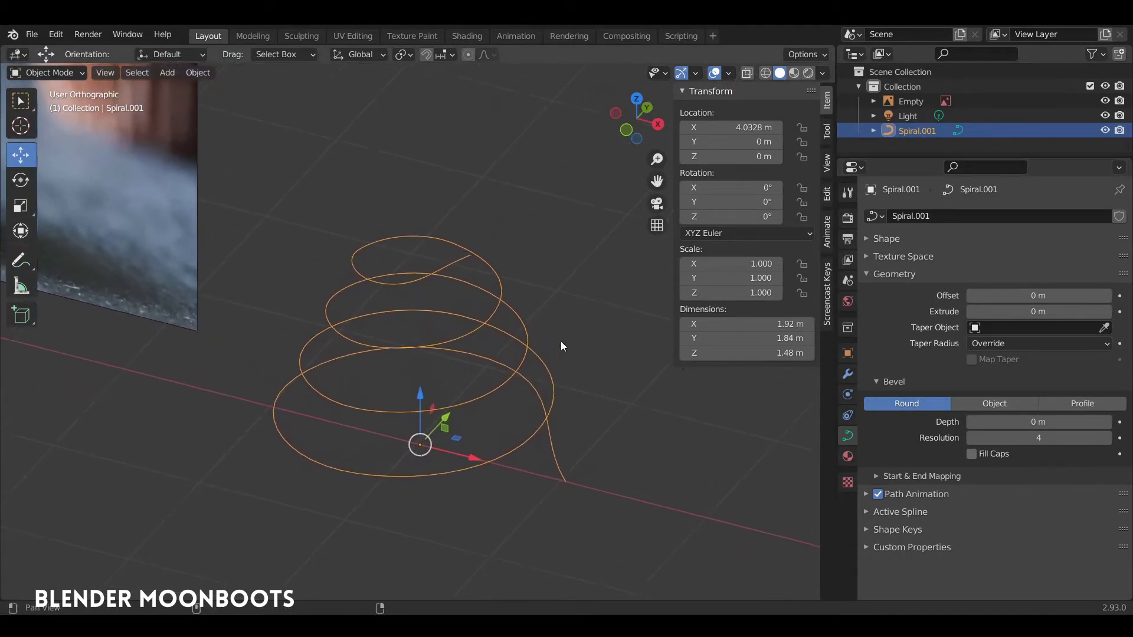
left_click_drag(969, 420, 995, 419)
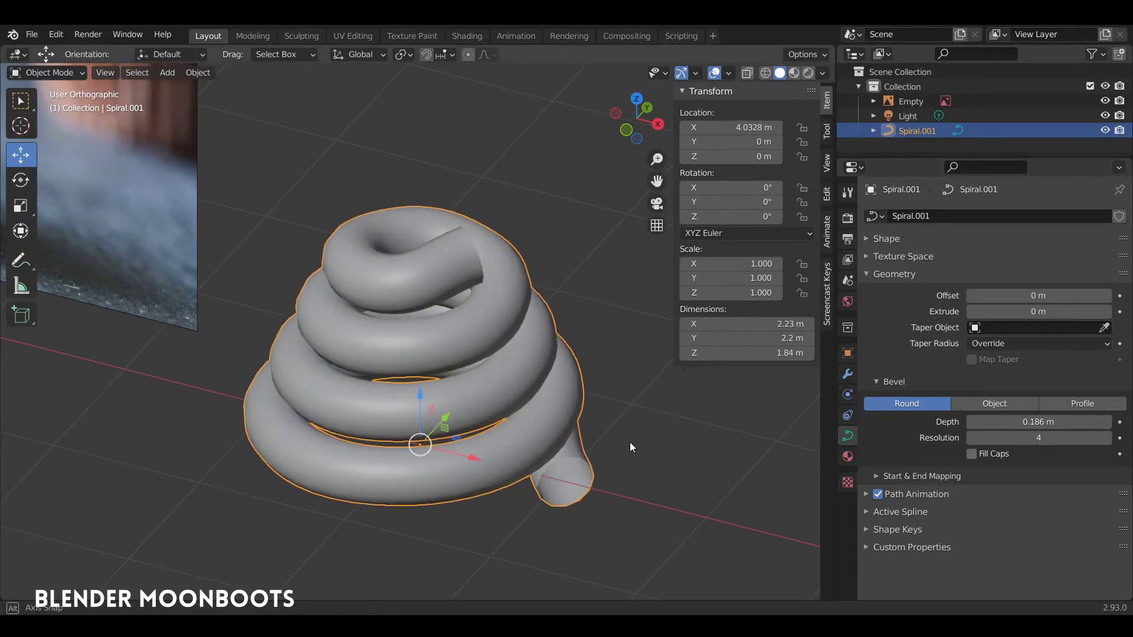
mouse_move(629, 442)
middle_mouse_down()
mouse_move(613, 395)
mouse_move(630, 418)
mouse_move(685, 417)
mouse_move(621, 423)
mouse_move(646, 435)
mouse_move(635, 420)
middle_mouse_up()
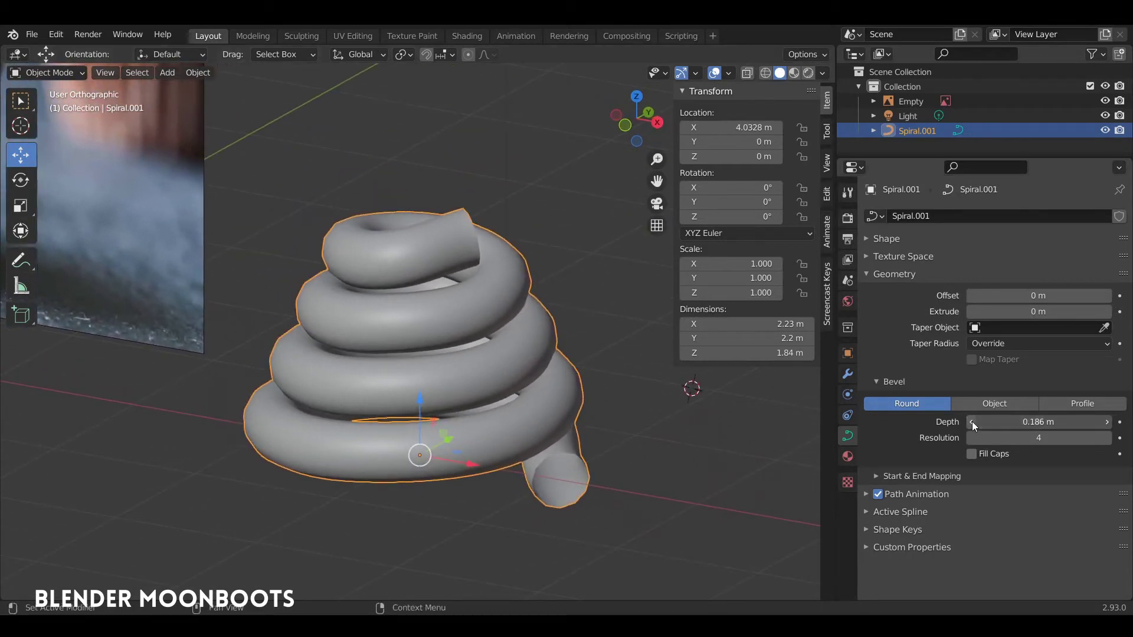
mouse_move(972, 421)
left_mouse_down()
mouse_move(989, 423)
mouse_move(956, 427)
left_mouse_up()
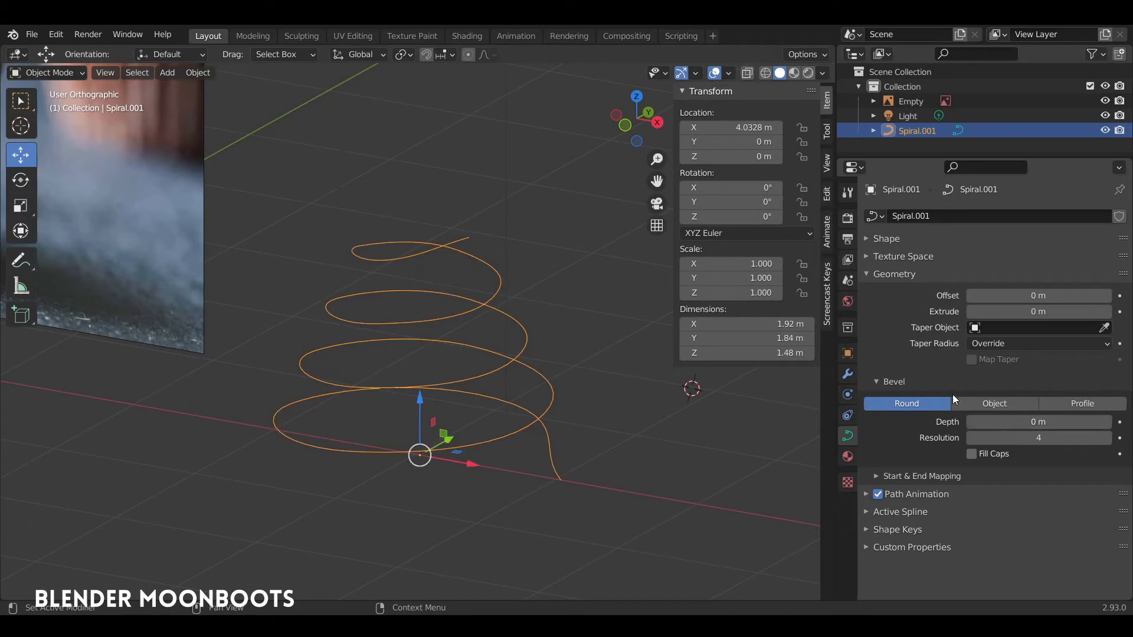
- Switch the spiral's bevel to Profile and add a profile point at about X 0.73, Y 0.71 to bulge the curve
left_click(1070, 404)
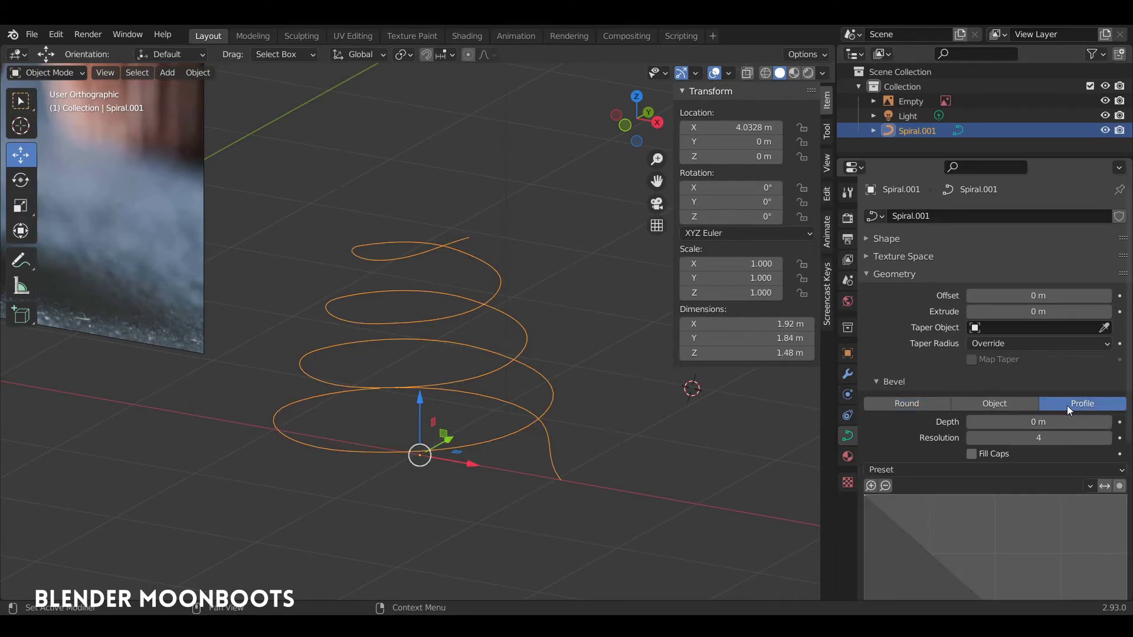
scroll(979, 371, "down", 10)
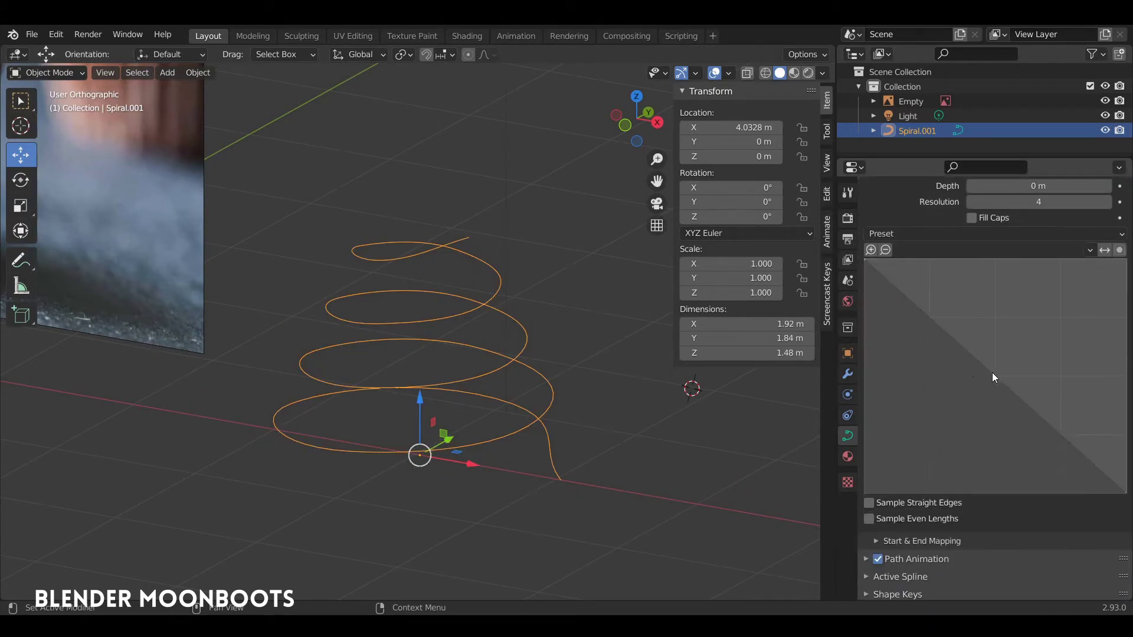
scroll(555, 372, "up", 3)
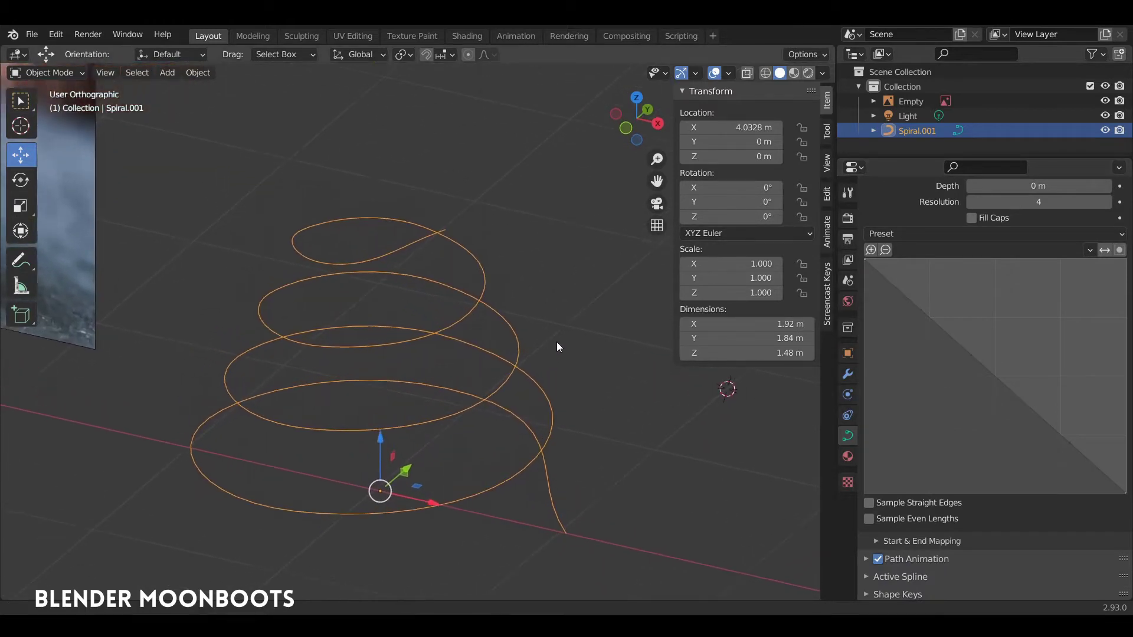
middle_click_drag(557, 341, 558, 336, "ctrl")
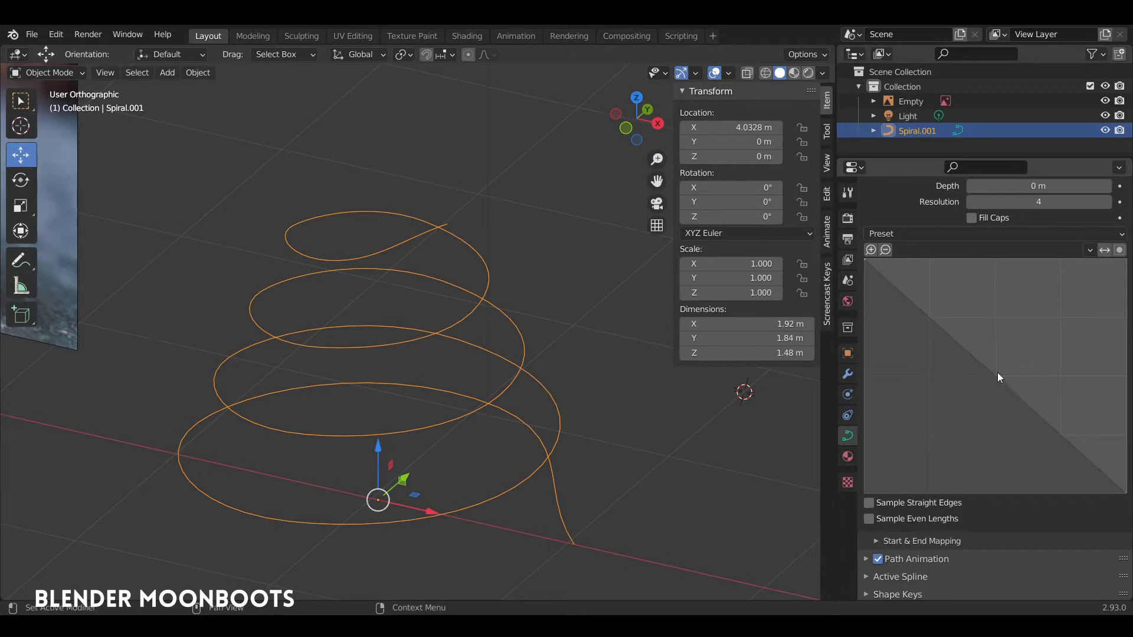
left_click_drag(994, 376, 1049, 337)
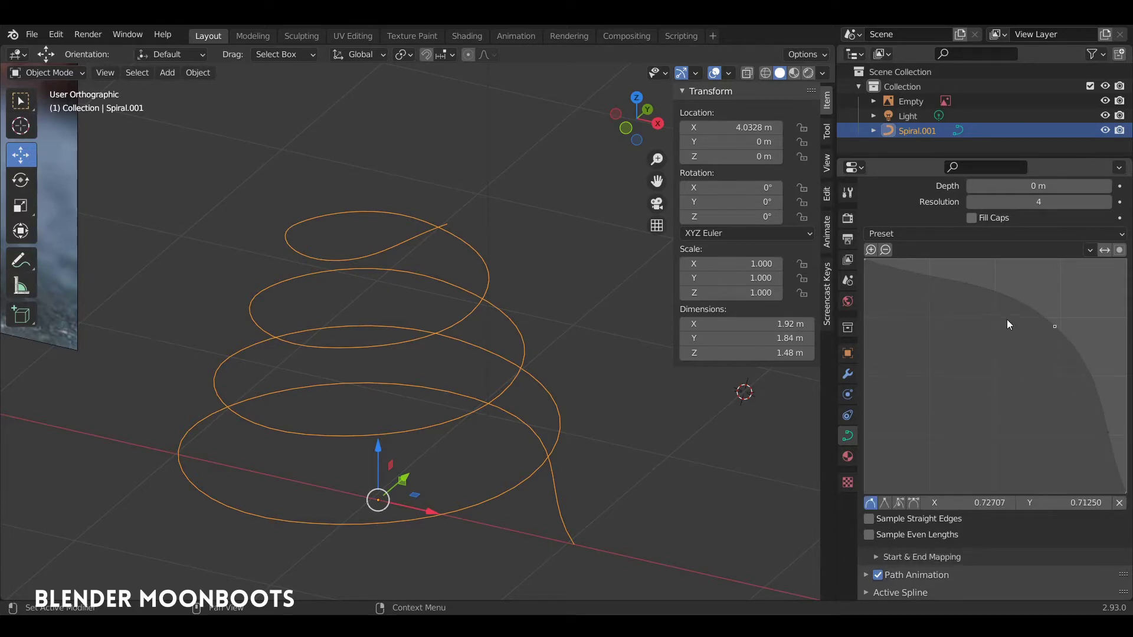
- Set the bevel depth to 0.174 m and shape a wavy star profile with two more points, one at about X 0.51, Y 0.23
left_click_drag(973, 185, 993, 184)
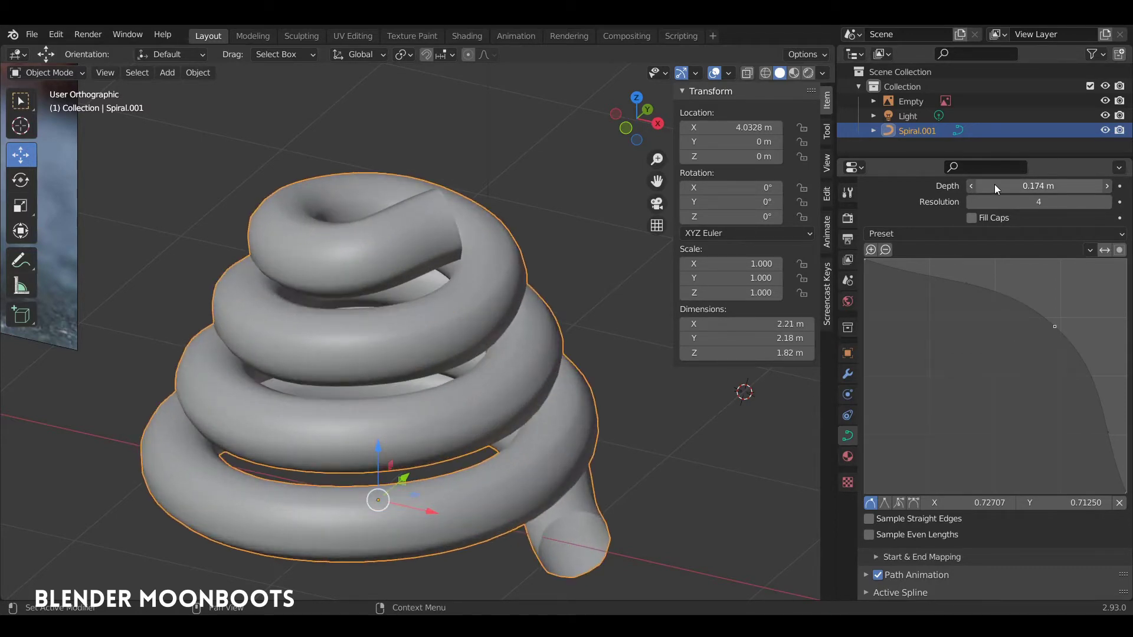
left_click_drag(975, 285, 920, 346)
left_click_drag(1102, 391, 997, 439)
middle_click_drag(750, 395, 424, 383)
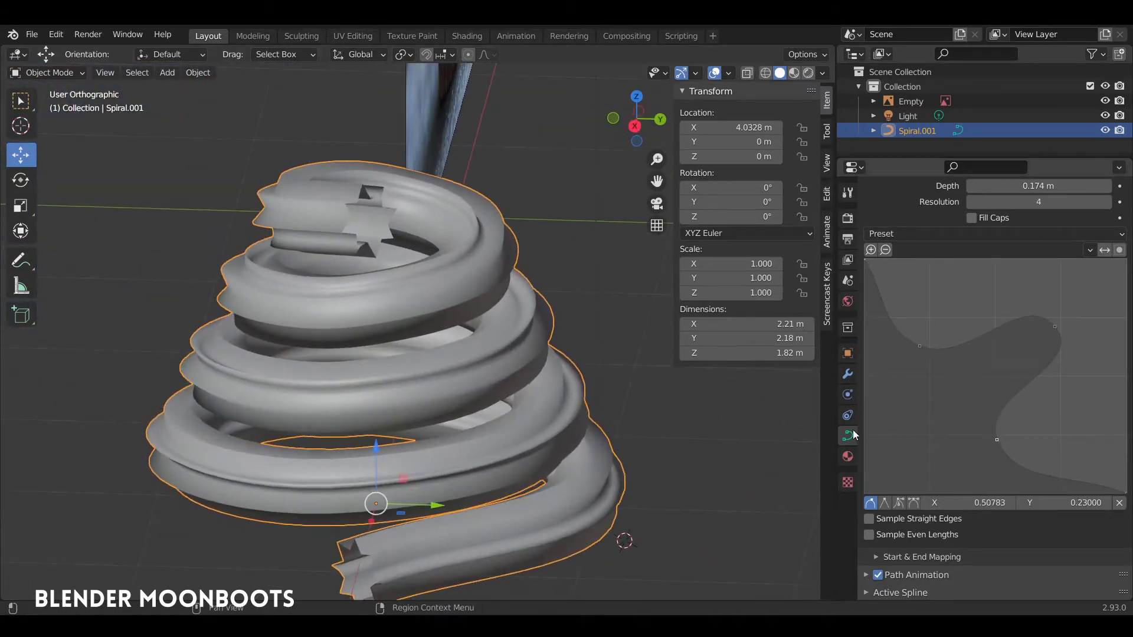
middle_click_drag(531, 336, 328, 189)
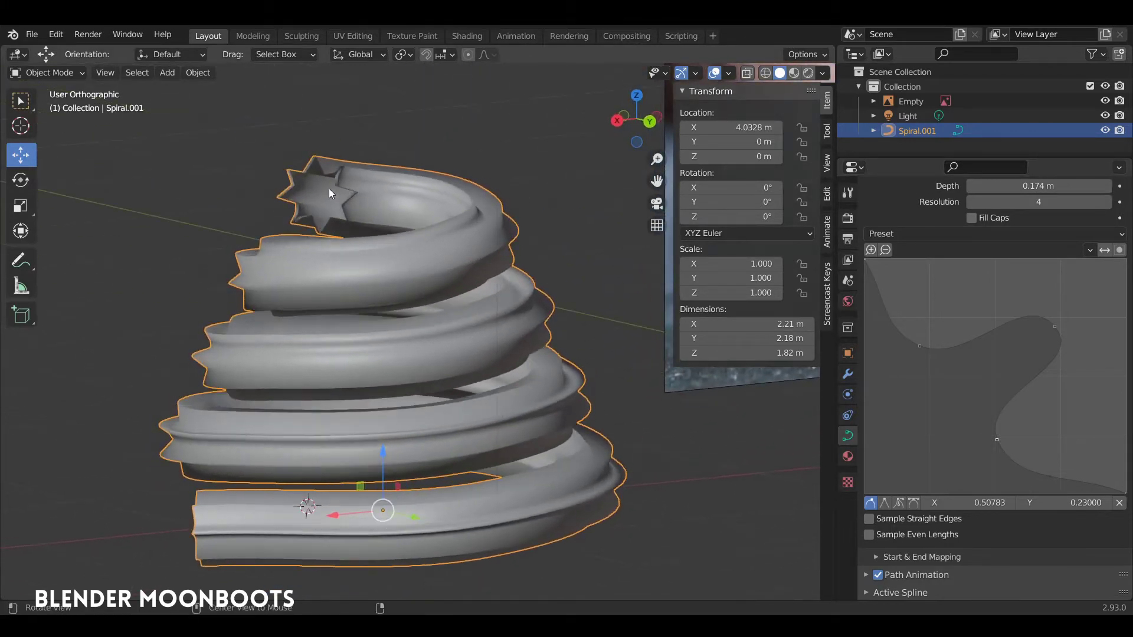
- Smooth the star-shaped cross-section by raising the bevel resolution to 27
scroll(345, 151, "up", 5)
left_click_drag(516, 280, 520, 283, "alt")
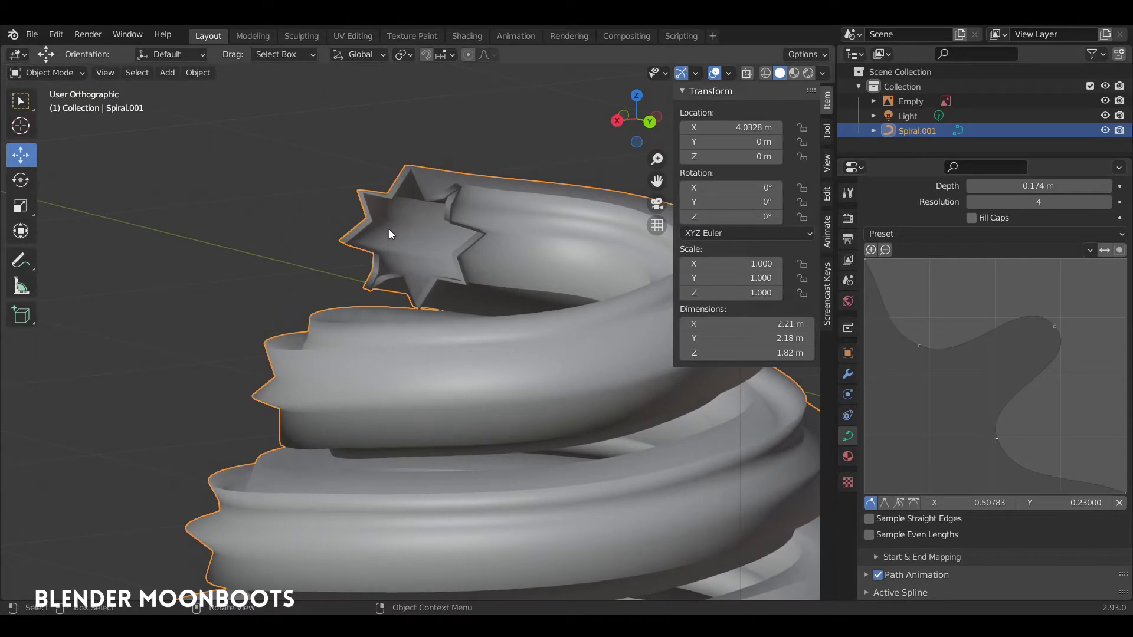
middle_click_drag(463, 229, 493, 245)
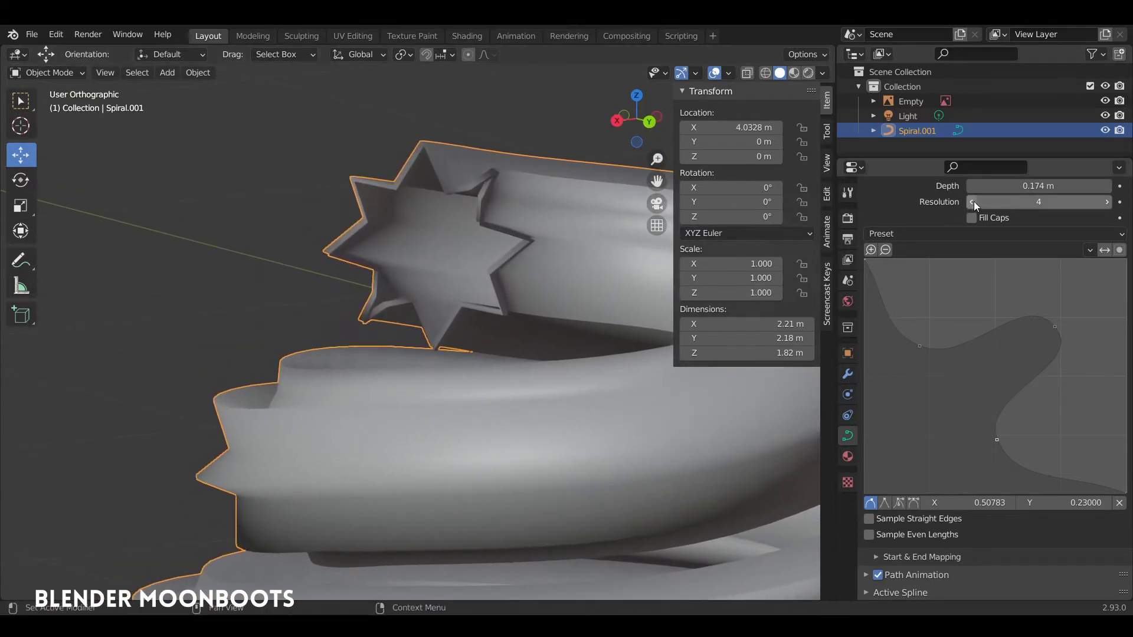
left_click_drag(973, 200, 1020, 208)
middle_click_drag(505, 228, 473, 193)
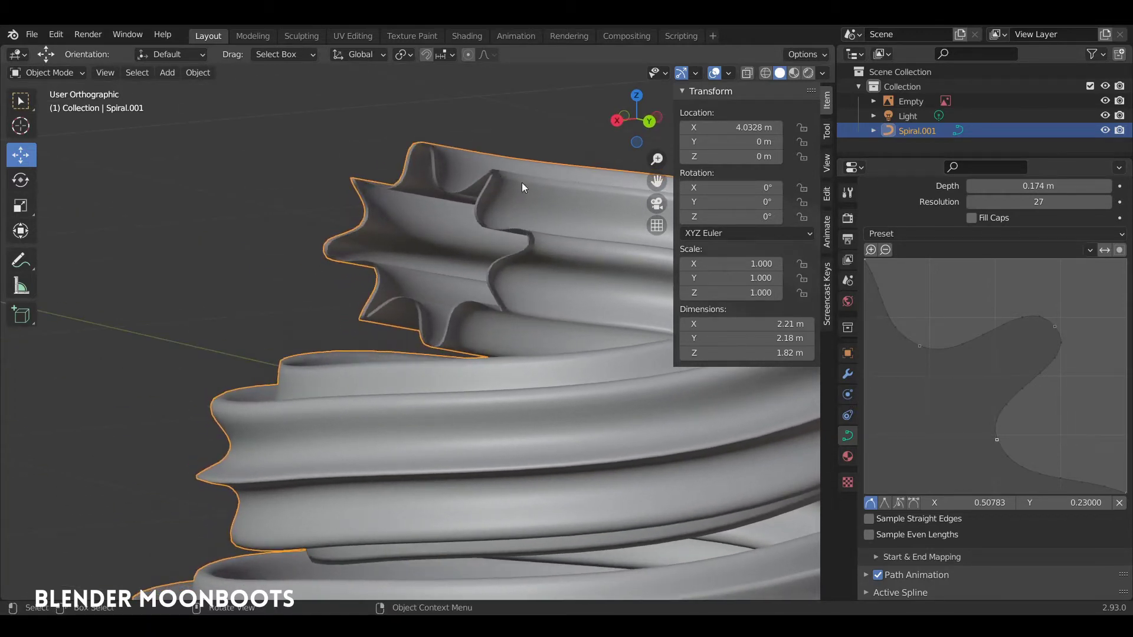
- Round both ends of the bevel profile by placing the end points' handles at about X 0.27, Y 0.99 and X 0.96, Y 0.22
left_click(864, 259)
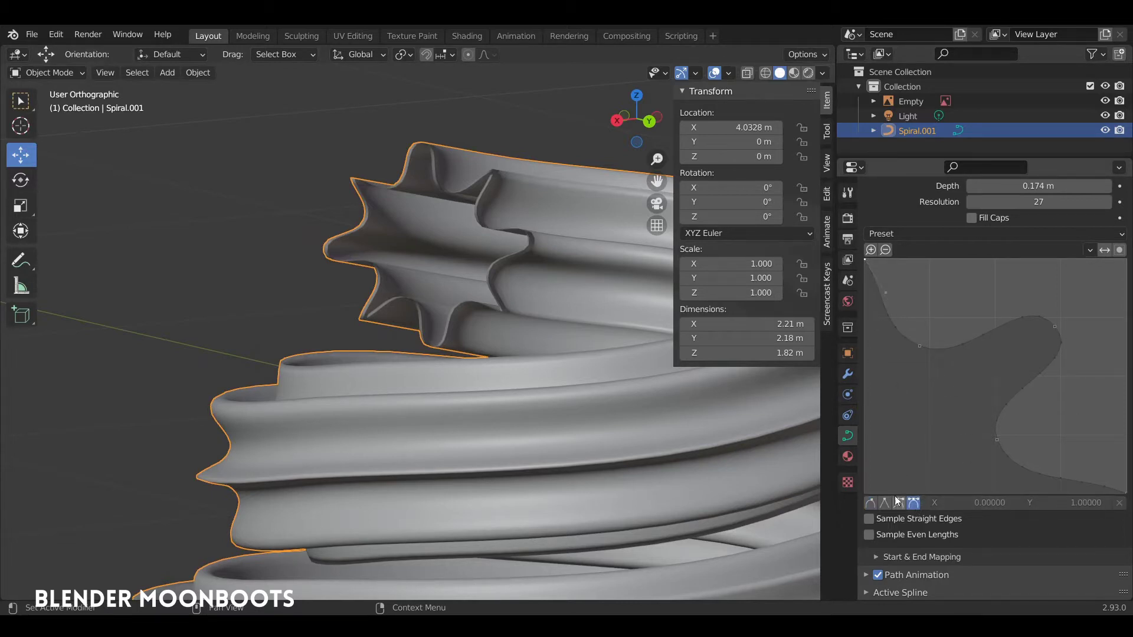
left_click_drag(886, 286, 933, 256)
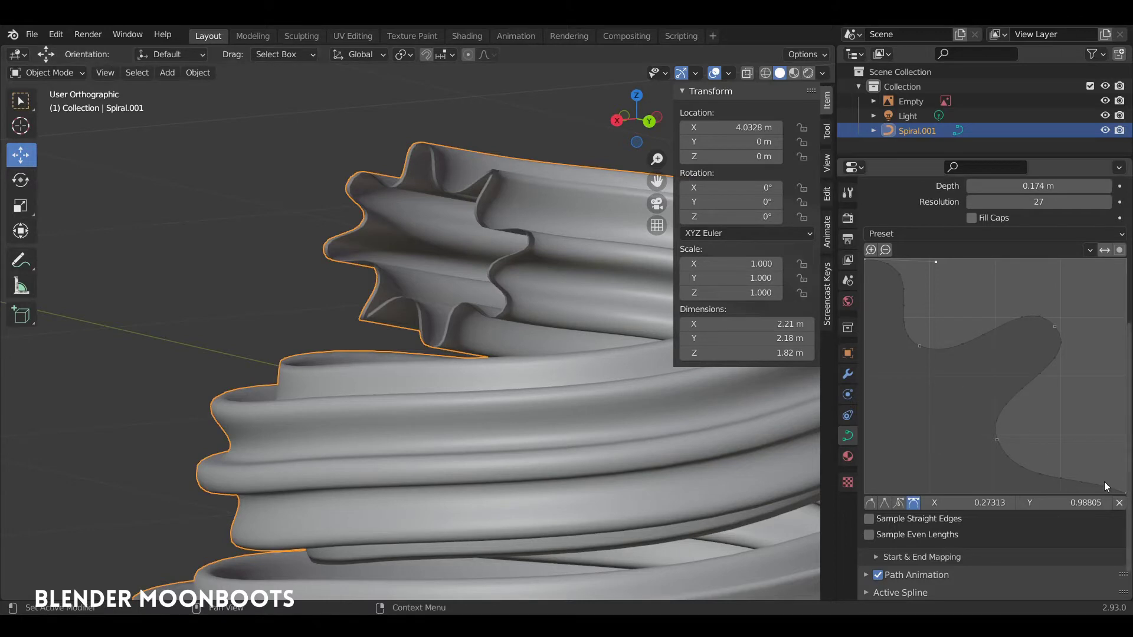
left_click(1125, 495)
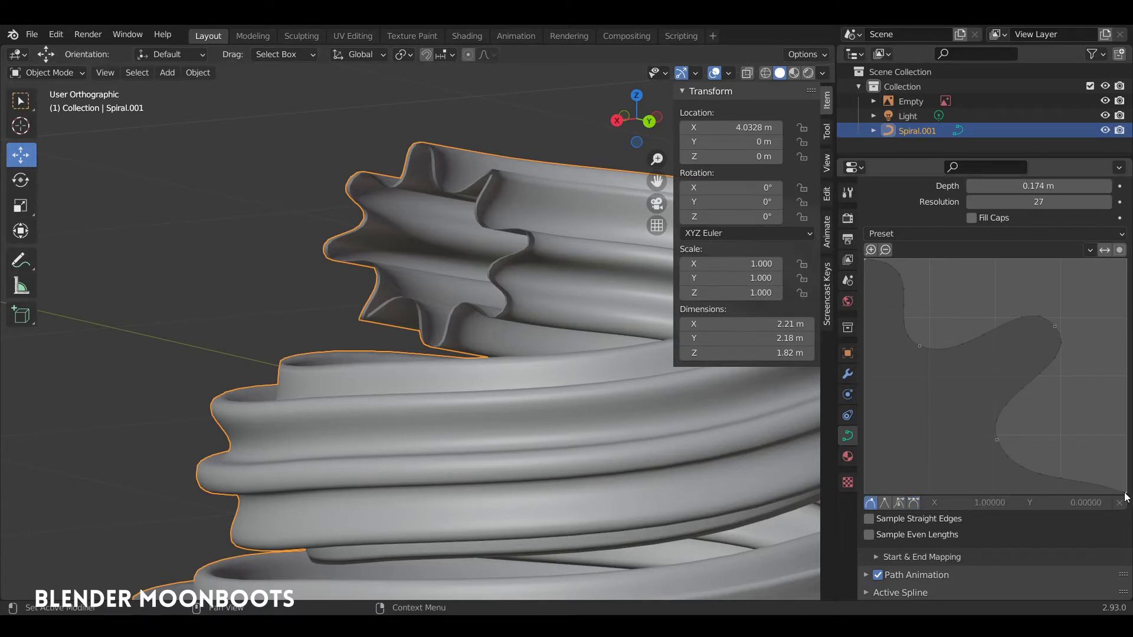
left_click(915, 499)
left_click_drag(1072, 473, 1111, 435)
left_click_drag(526, 180, 476, 184, "alt")
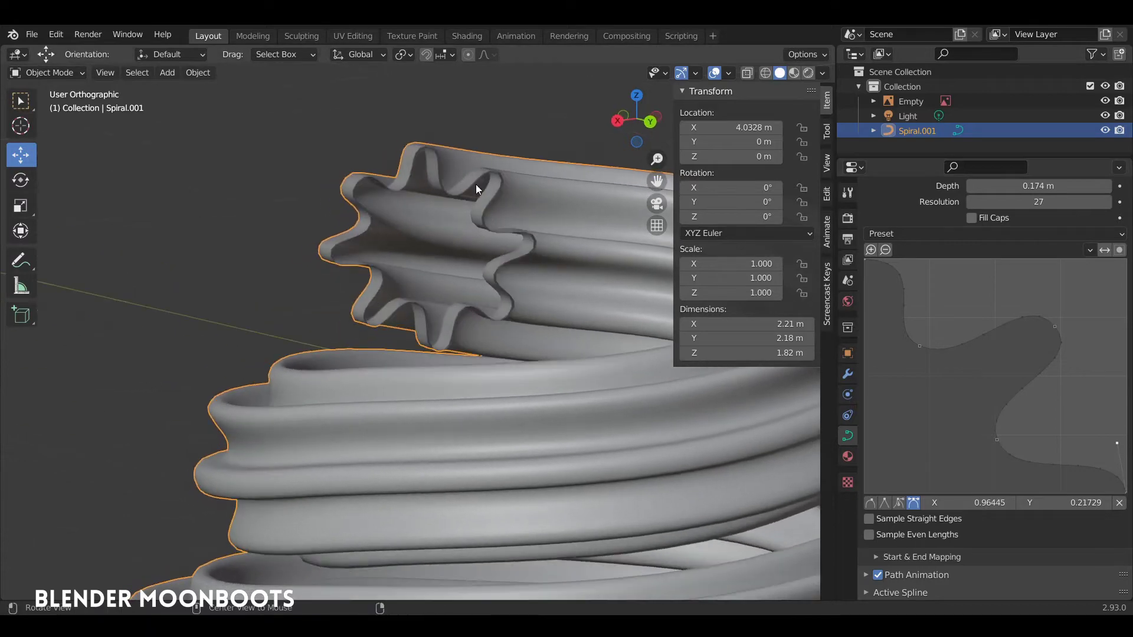
left_click_drag(518, 219, 535, 236, "alt")
middle_click_drag(536, 235, 550, 367)
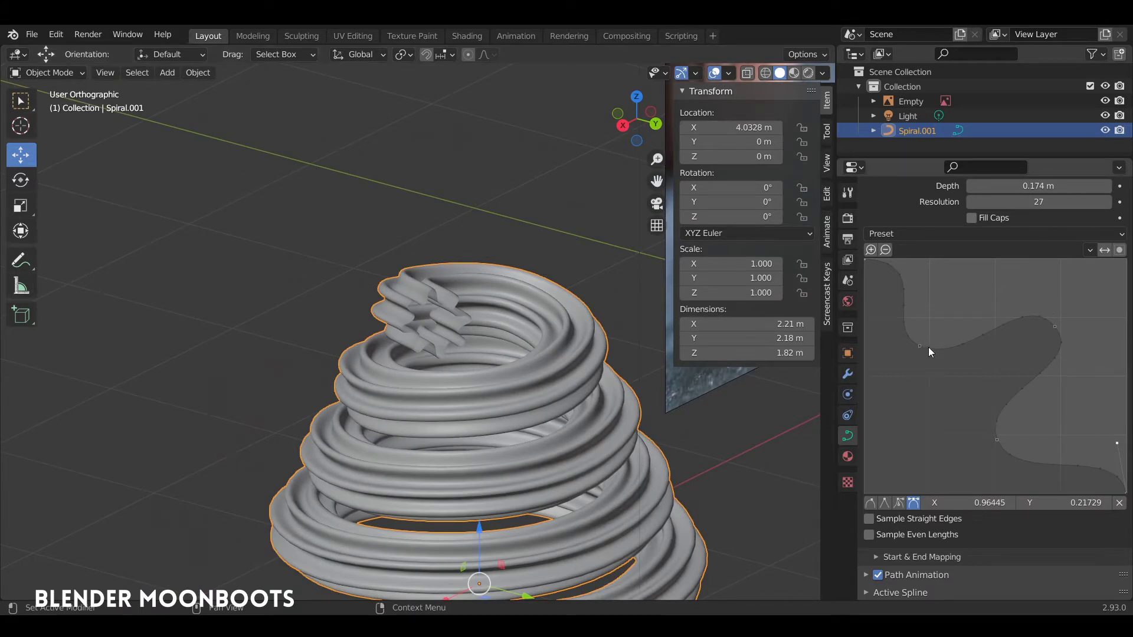
- Remove the profile point at X 0.73, Y 0.71 and add a new one bulging the middle of the curve outward again
left_click(1054, 328)
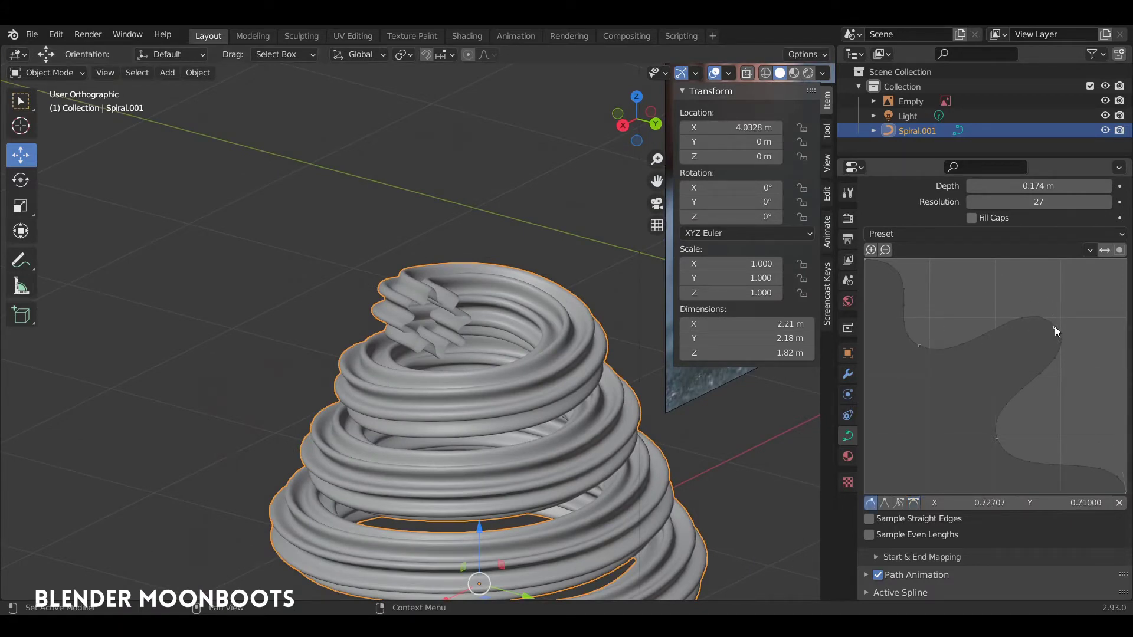
left_click(1118, 503)
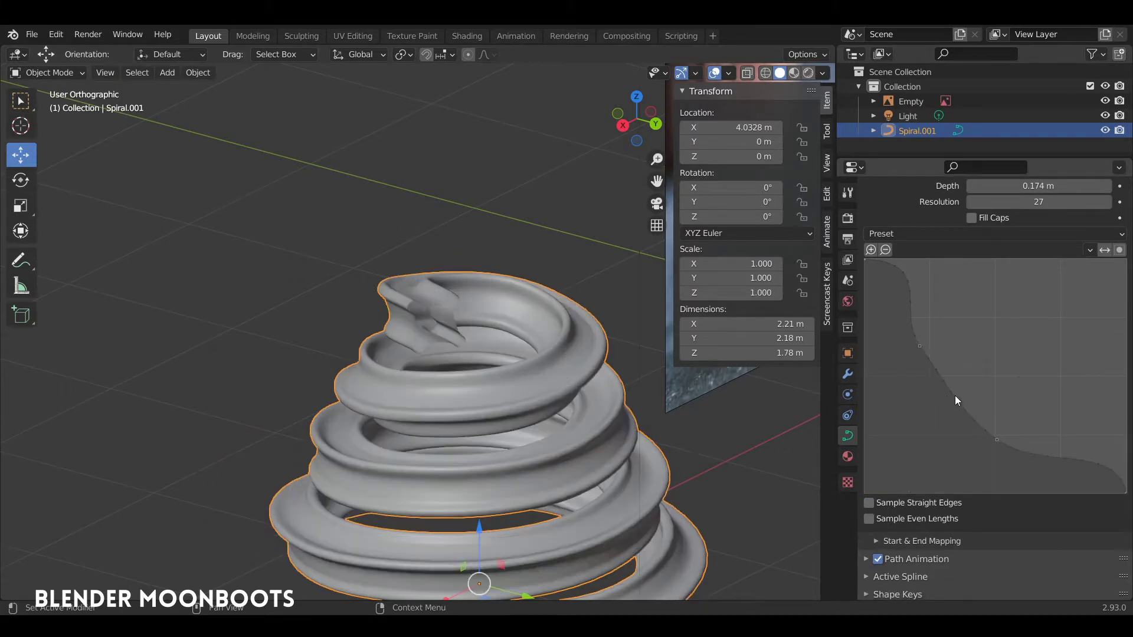
left_click_drag(955, 400, 1066, 323)
scroll(561, 391, "down", 3)
middle_click_drag(556, 346, 677, 362)
middle_click_drag(671, 352, 653, 339)
scroll(979, 272, "up", 10)
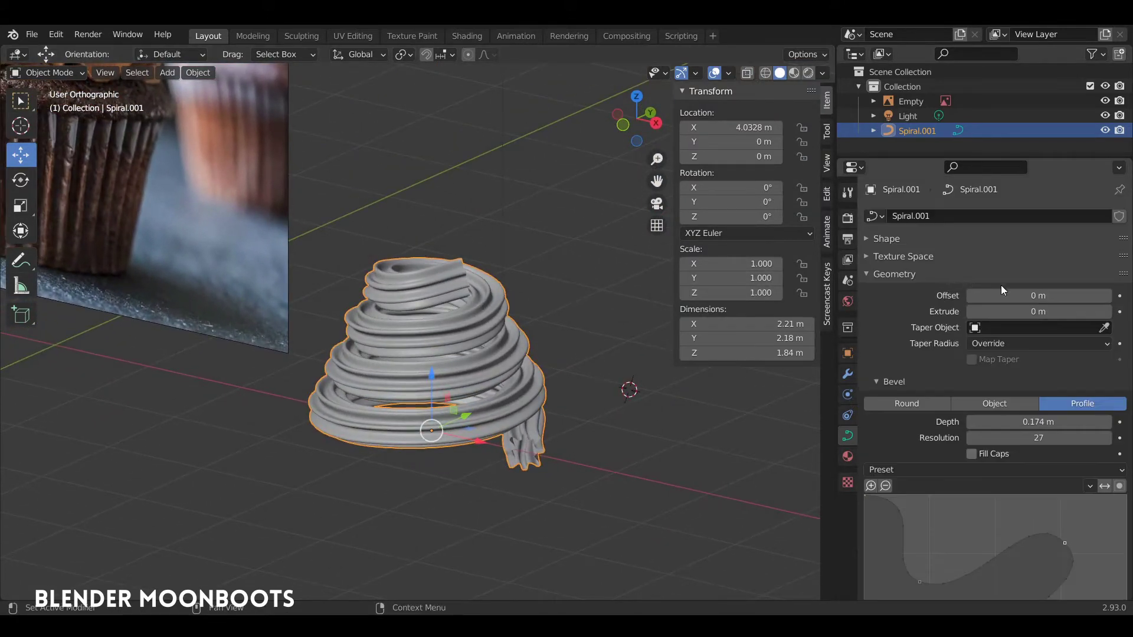
- Switch the spiral's bevel mode to Object and hide the transform sidebar
left_click(994, 403)
middle_click_drag(564, 373, 505, 301)
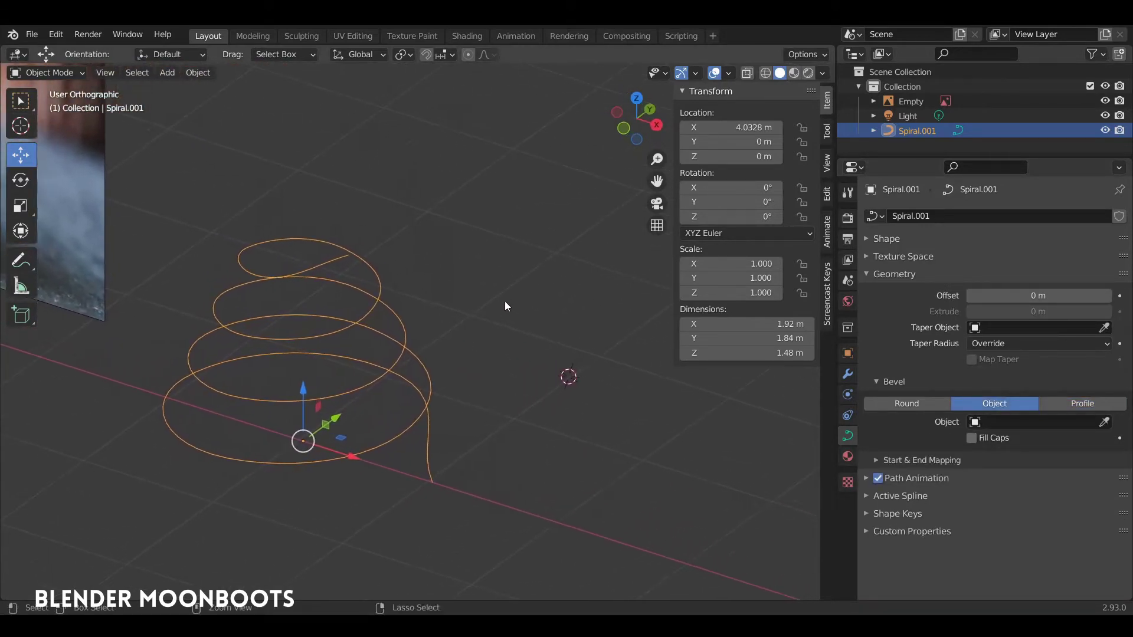
key("n")
middle_click_drag(679, 279, 655, 280, "shift")
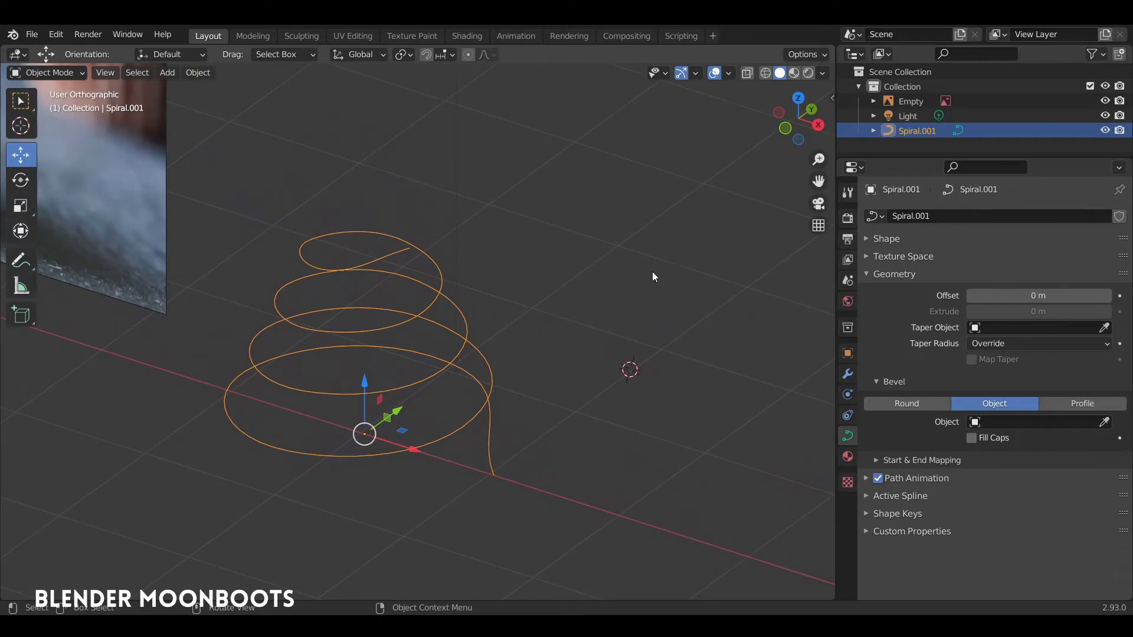
- Add a Bezier circle with a 1 m radius beside the spiral and subdivide all its segments once
key("shift+a")
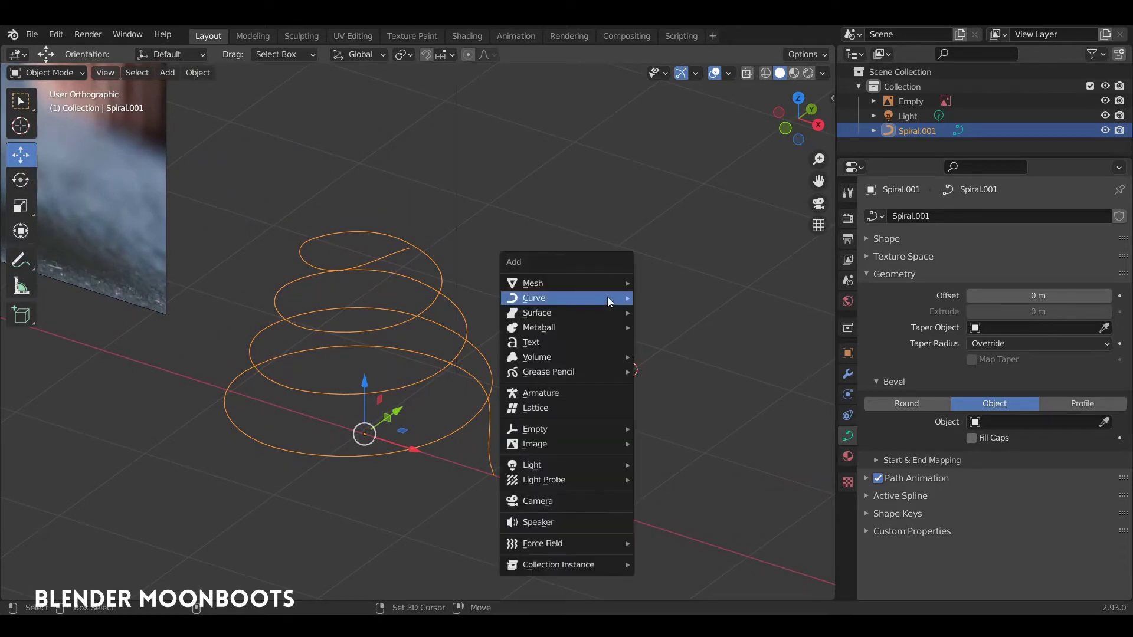
mouse_move(607, 296)
left_click(670, 314)
middle_click_drag(670, 321, 611, 322, "shift")
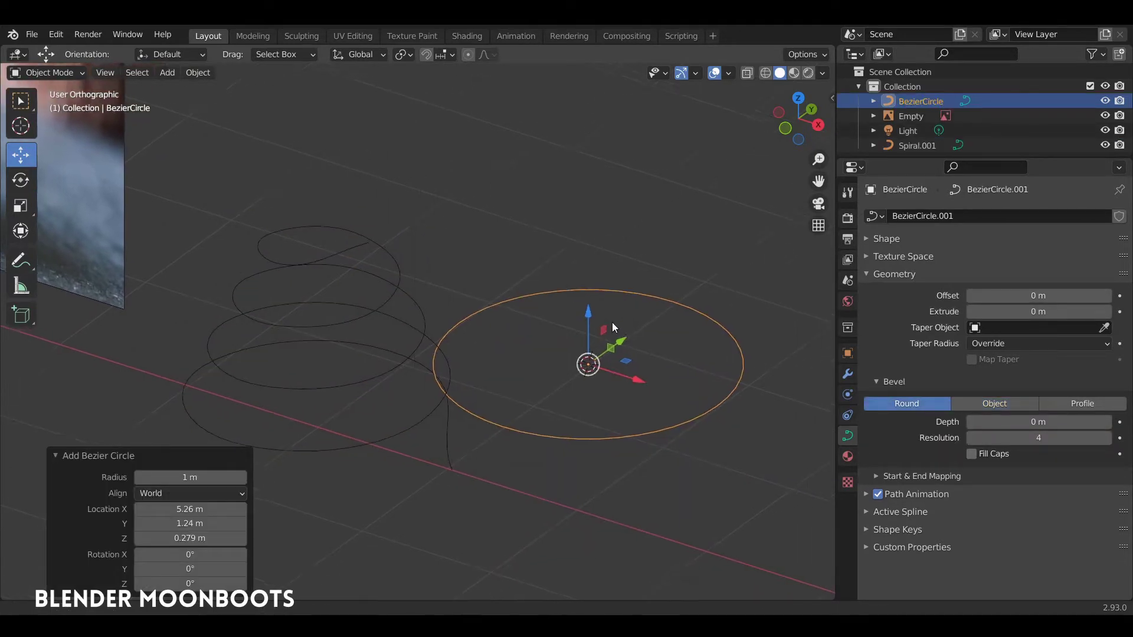
key("Tab")
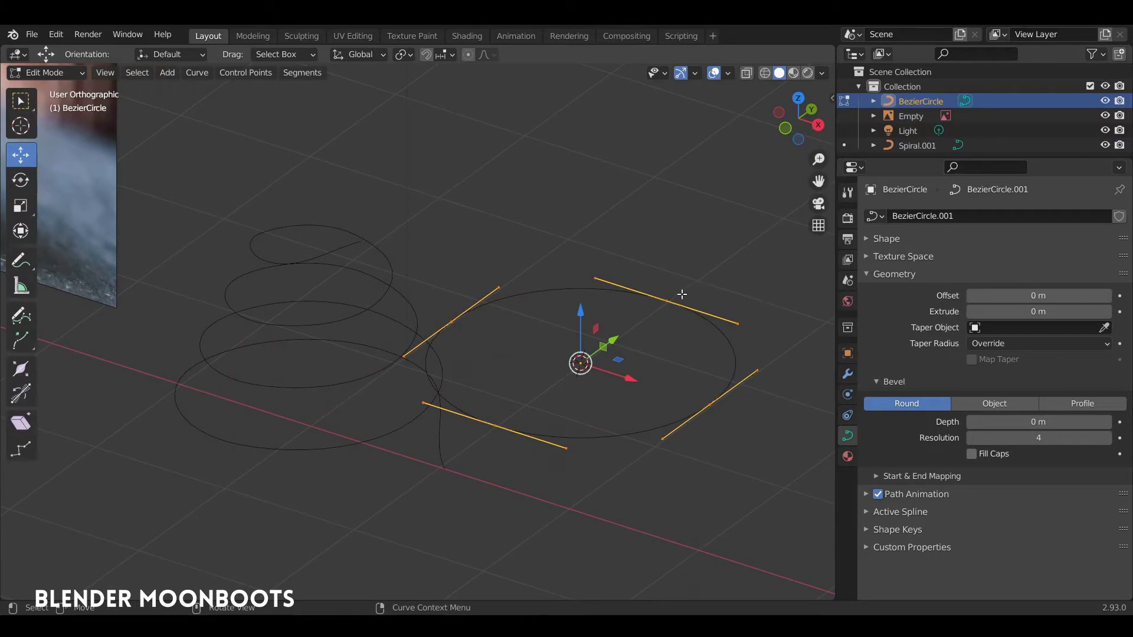
right_click(601, 269)
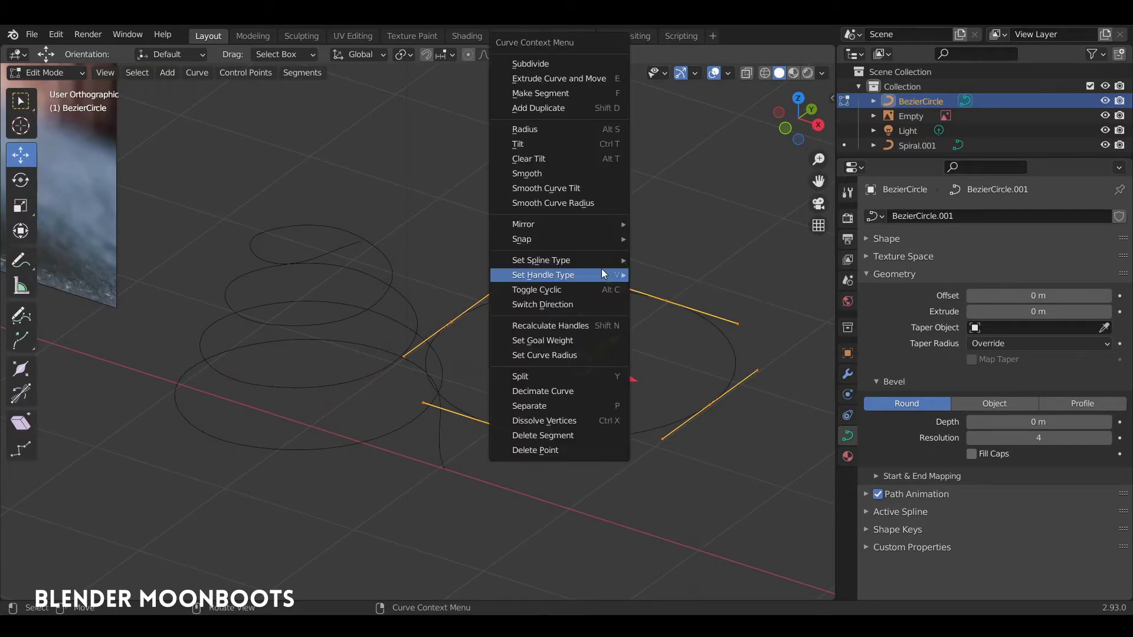
left_click(582, 64)
- Scale opposite pairs of alternate circle points toward the centre, the first pair to about 0.14, to form a four-lobed star
left_click(711, 404)
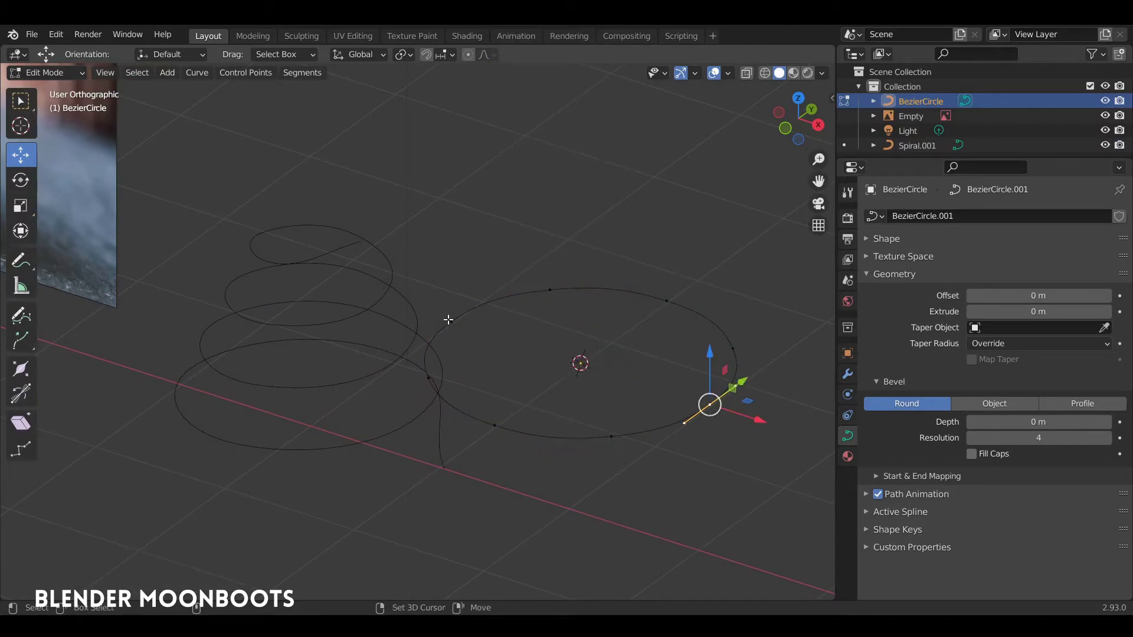
key("s")
left_click(597, 379)
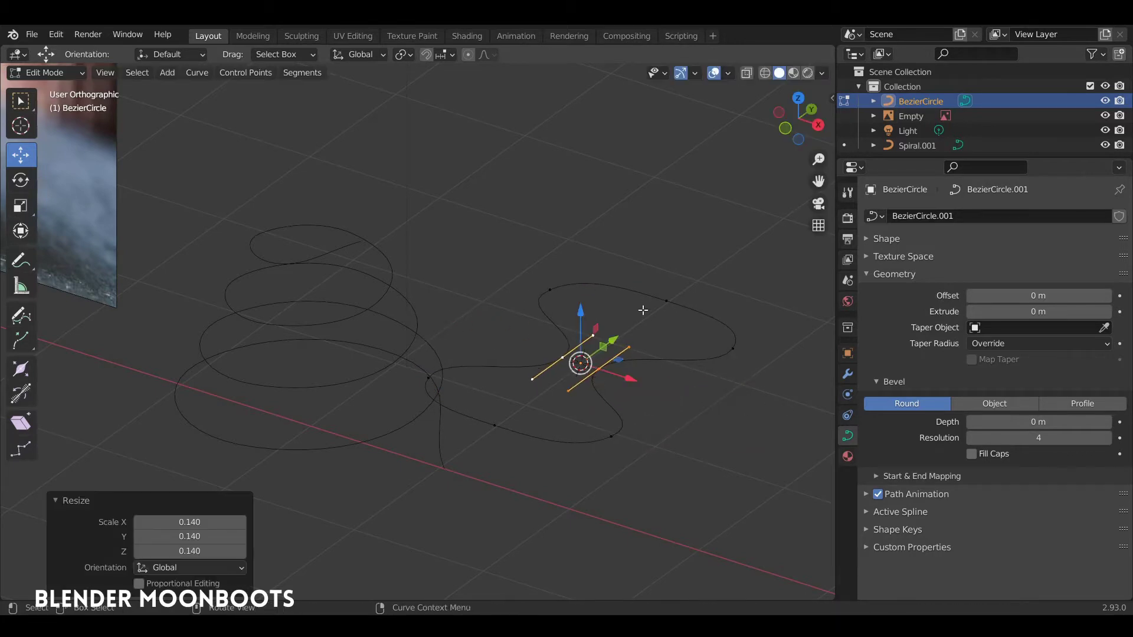
left_click(649, 318)
left_click(498, 425, "shift")
key("s")
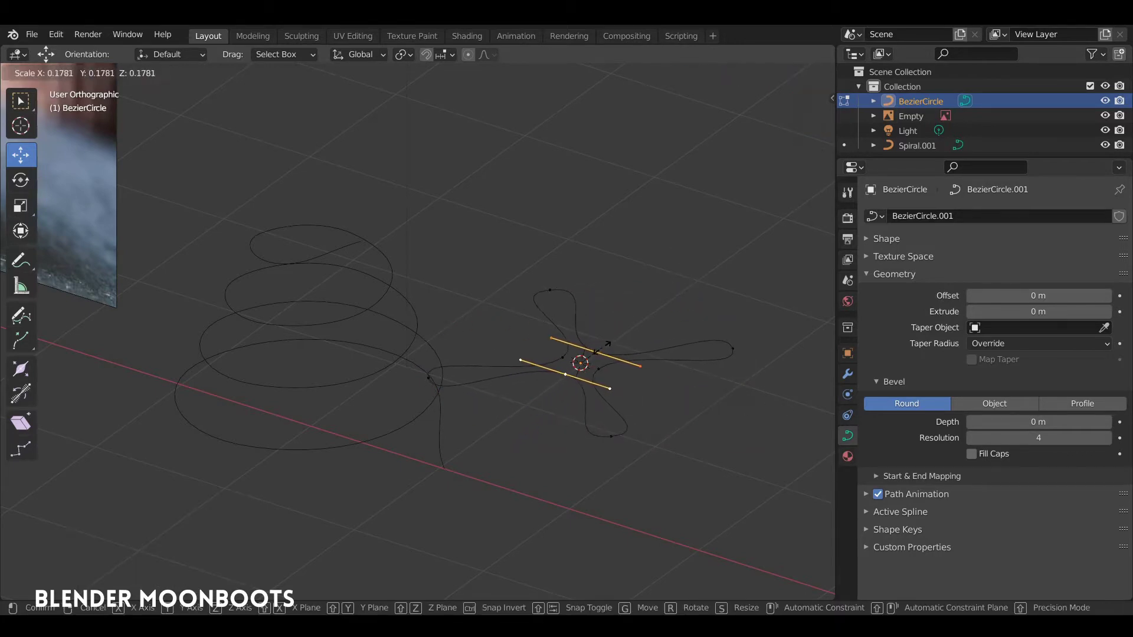
left_click(603, 349)
- Scale the whole star curve to about 0.48 of its size and return to Object Mode
key("a")
key("s")
left_click(643, 400)
middle_click_drag(643, 400, 655, 464)
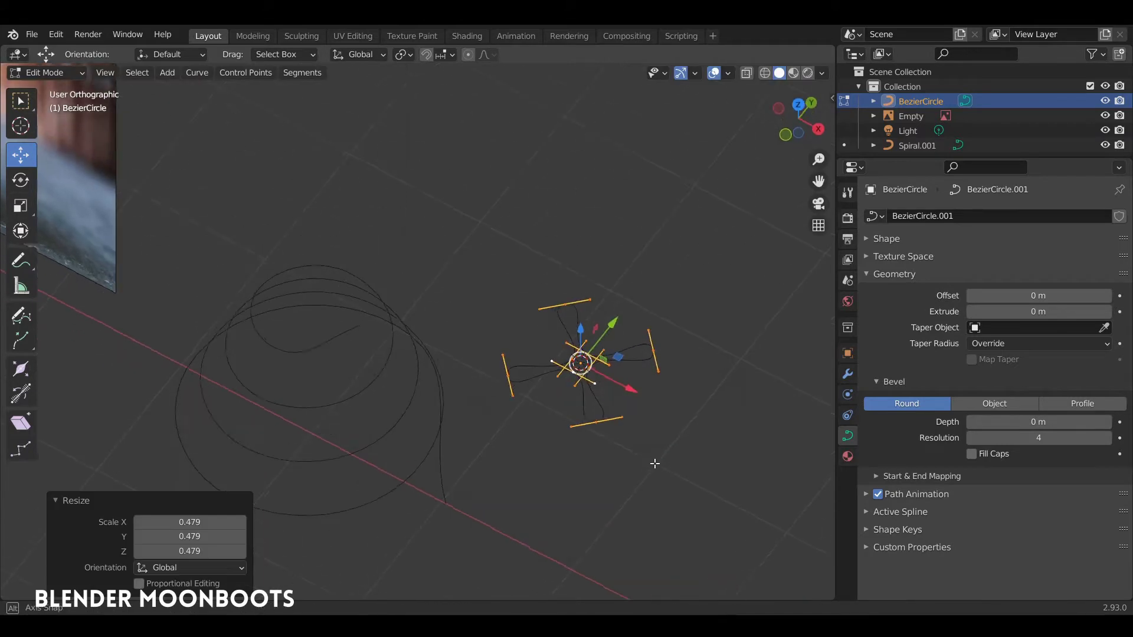
key("Tab")
- Assign the star-shaped BezierCircle as the spiral's bevel object and inspect the resulting frosting from several sides
left_click(426, 376)
middle_click_drag(426, 375, 418, 353)
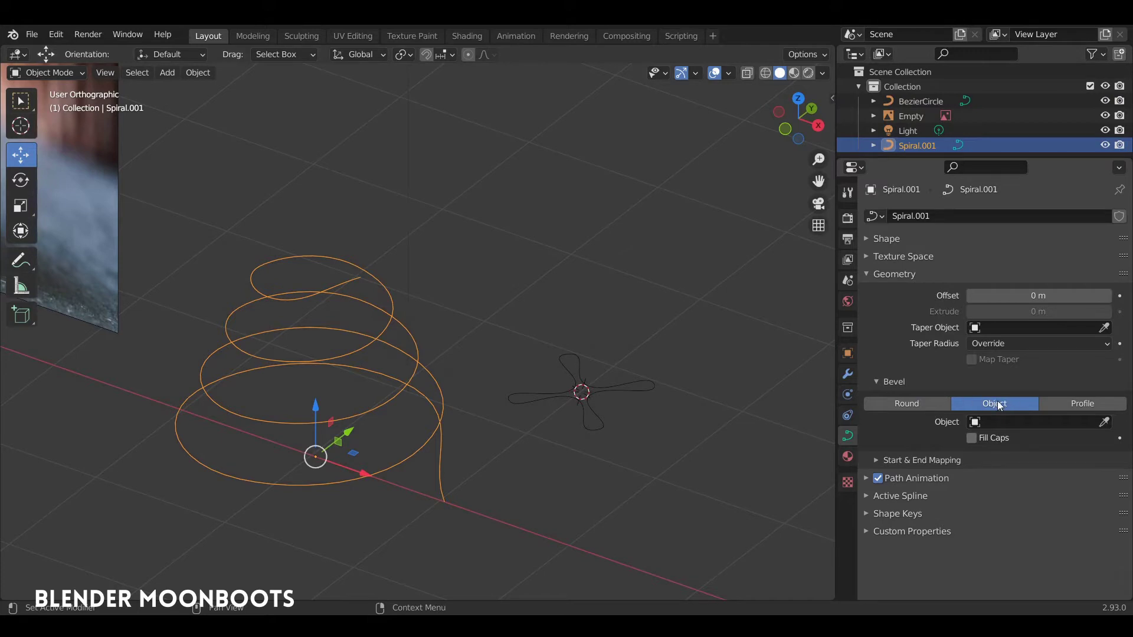
left_click(1101, 420)
left_click(606, 389)
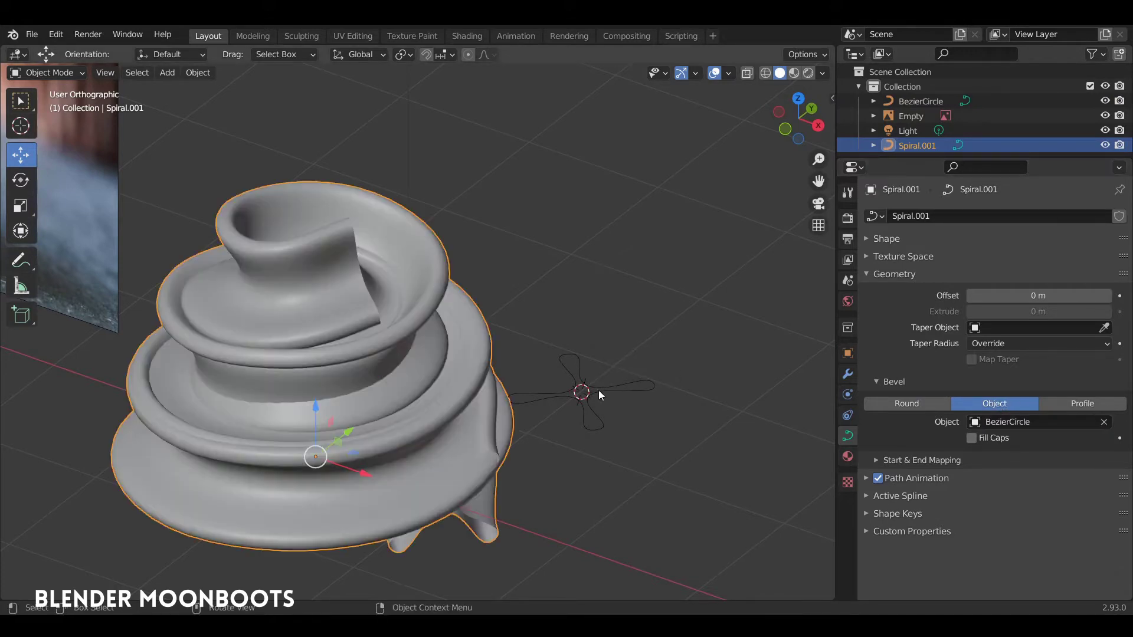
middle_click_drag(598, 390, 311, 218)
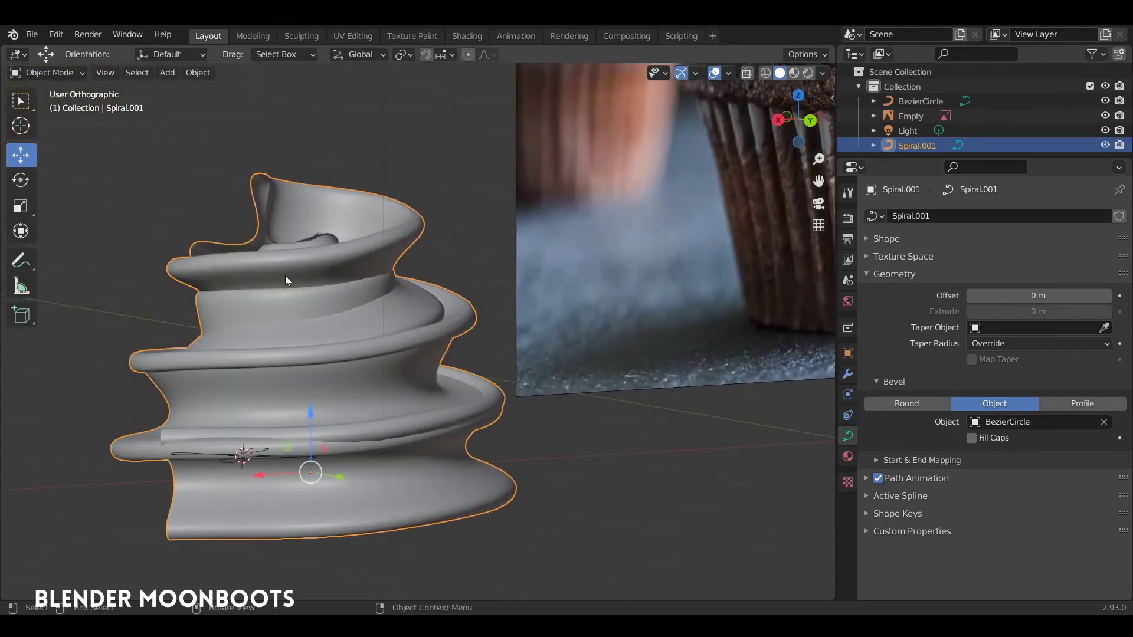
middle_click_drag(285, 278, 547, 321)
- Move the star-shaped curve along the X axis, farther away from the spiral
left_click(574, 378)
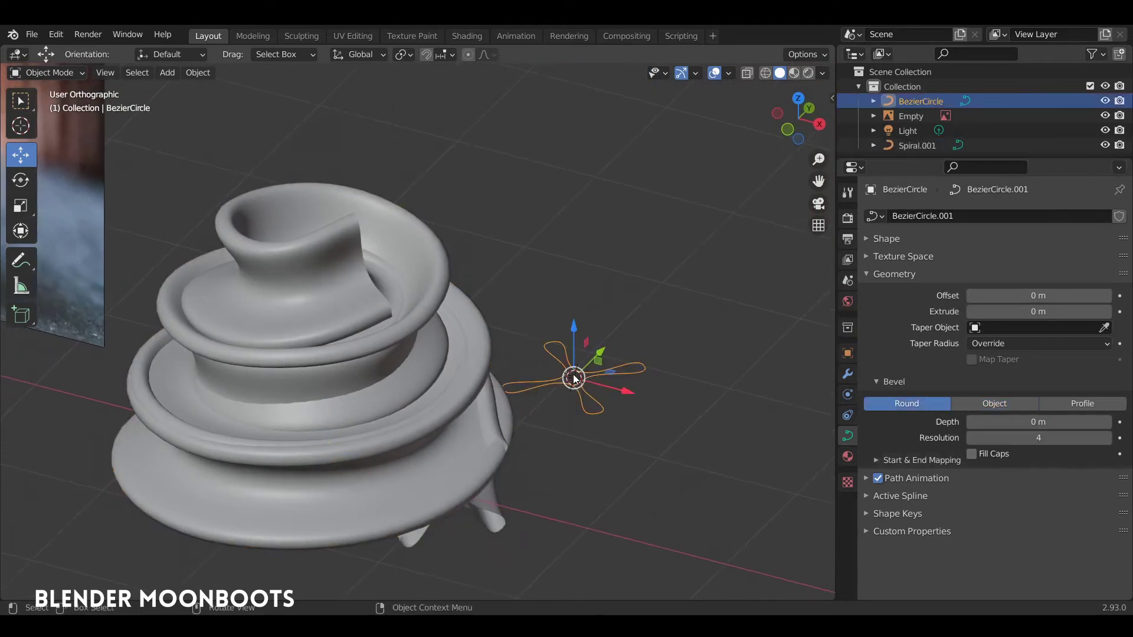
middle_click_drag(573, 378, 528, 339, "shift")
left_click_drag(581, 351, 730, 390)
middle_click_drag(702, 407, 659, 380, "shift")
mouse_move(660, 381)
middle_mouse_down()
mouse_move(643, 373)
mouse_move(662, 387)
middle_mouse_up()
- Narrow two neighbouring lobes of the star by scaling their tip points to about 0.62 and 0.65
key("Tab")
left_click(637, 385)
key("s")
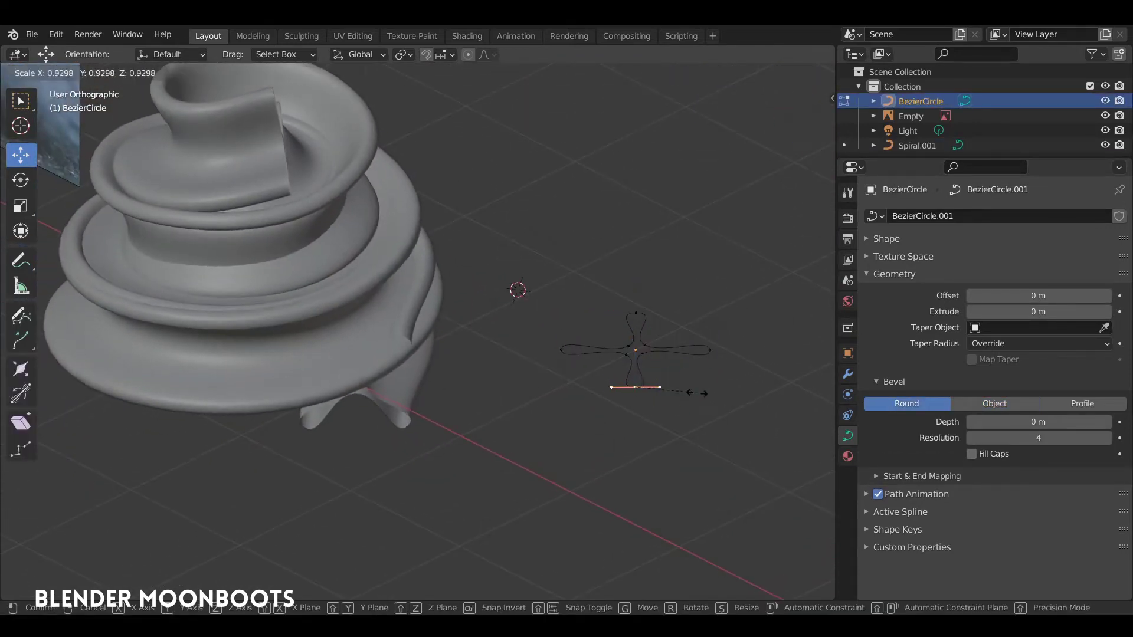
left_click(678, 390)
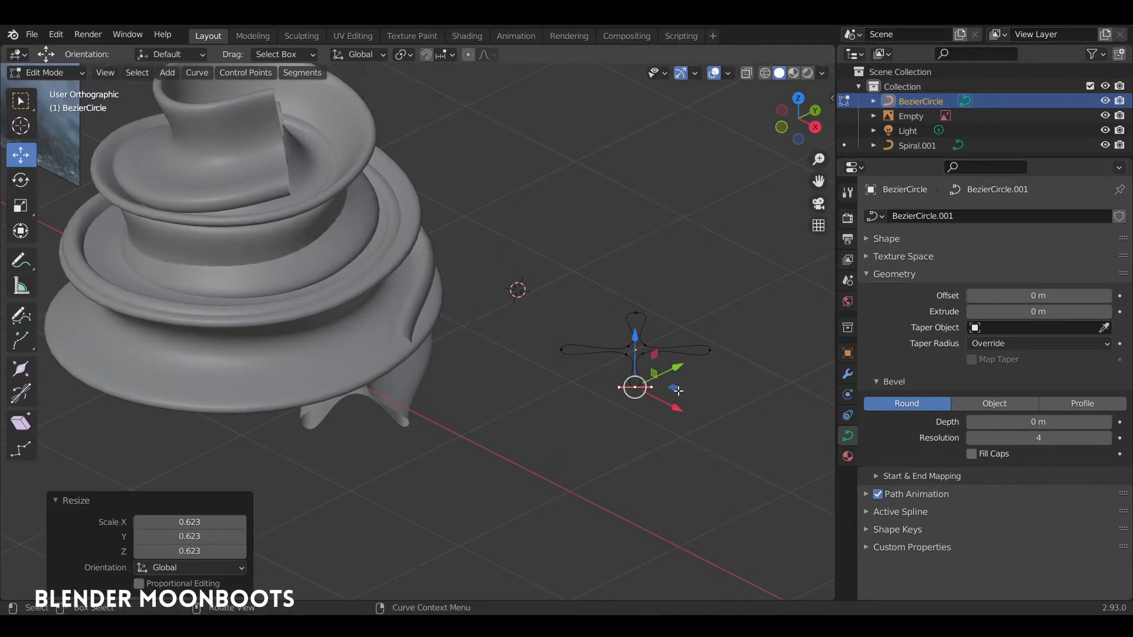
left_click(709, 351)
key("s")
left_click(730, 309)
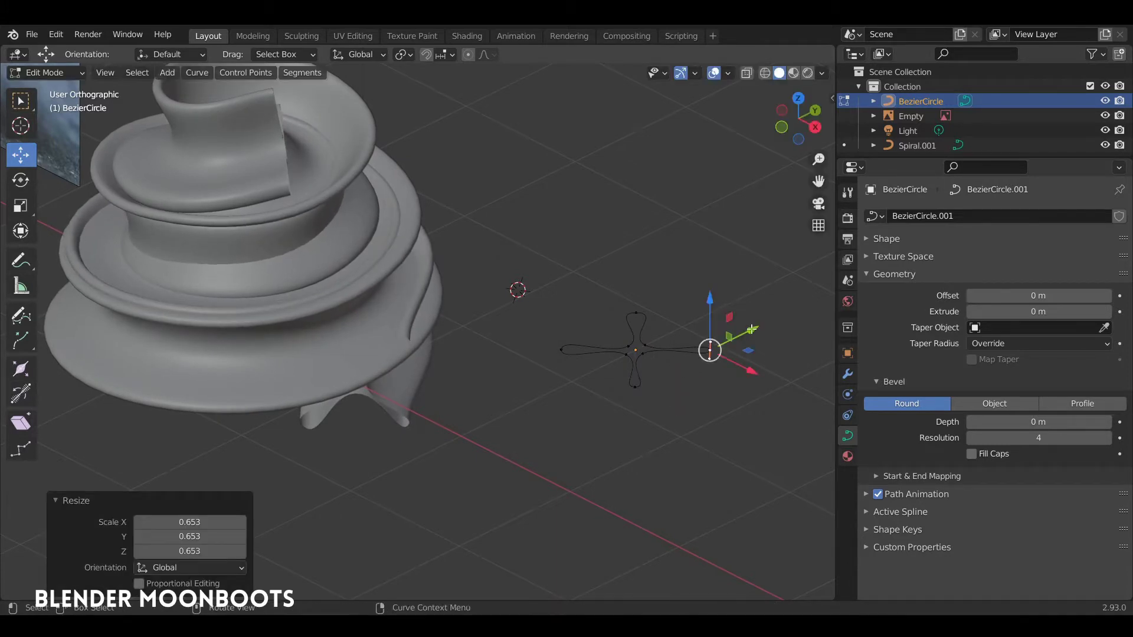
- Move one narrowed lobe tip about -0.12 m along Y and shift the other along X
left_click_drag(751, 329, 738, 336)
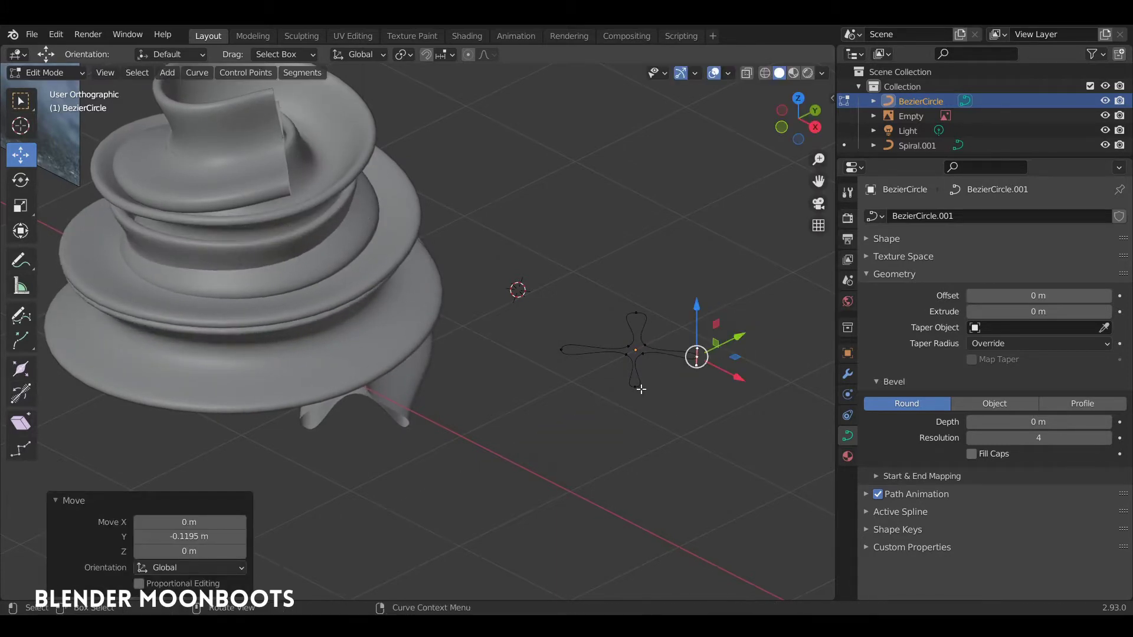
left_click(642, 389)
left_click_drag(674, 369, 695, 380)
- Scale the inner point between the two adjusted lobes to about 0.66, check the frosting shape, and return to Object Mode
left_click(638, 350)
key("s")
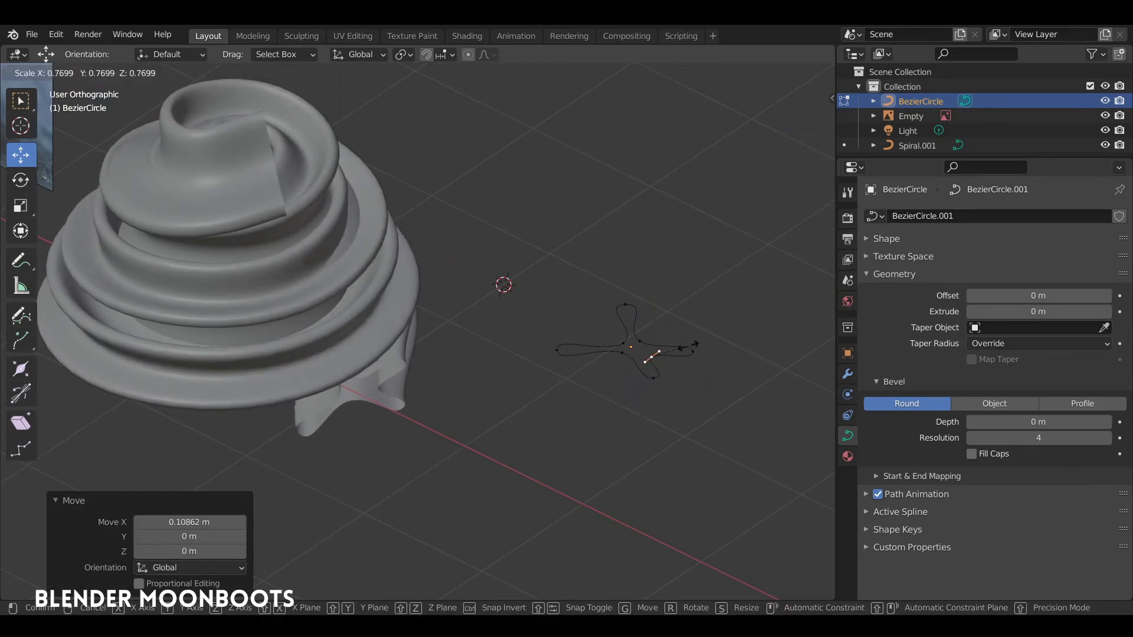
left_click(681, 350)
middle_click_drag(557, 336, 539, 294)
scroll(525, 313, "down", 3)
middle_click_drag(486, 360, 640, 465, "shift")
middle_click_drag(687, 337, 567, 324)
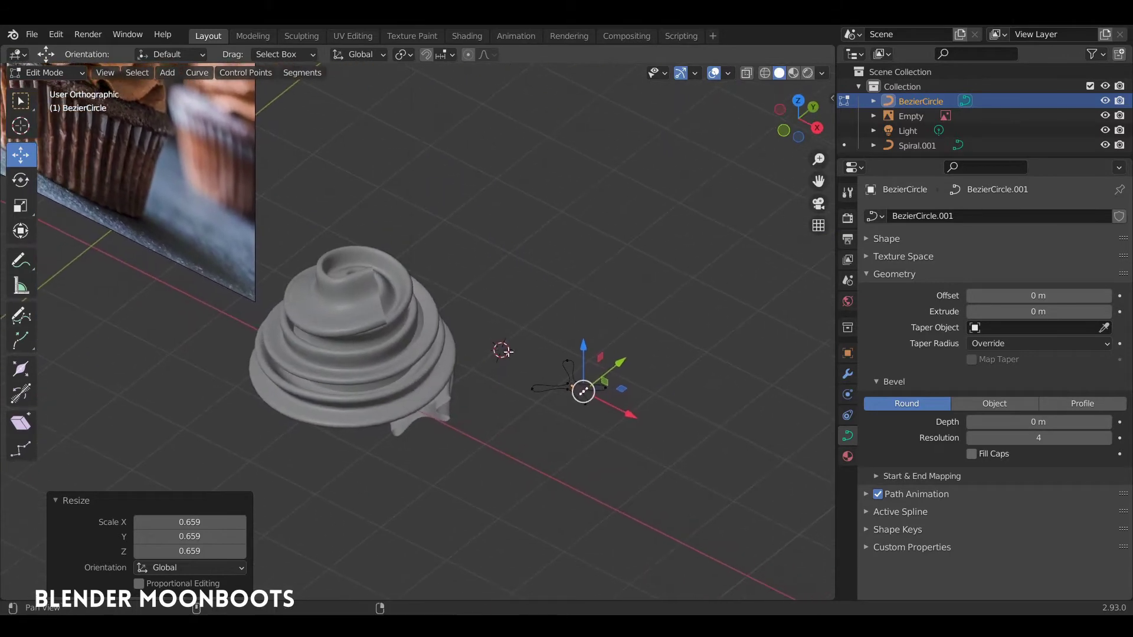
scroll(566, 324, "up", 2)
middle_click_drag(611, 377, 596, 368, "shift")
left_click(579, 406)
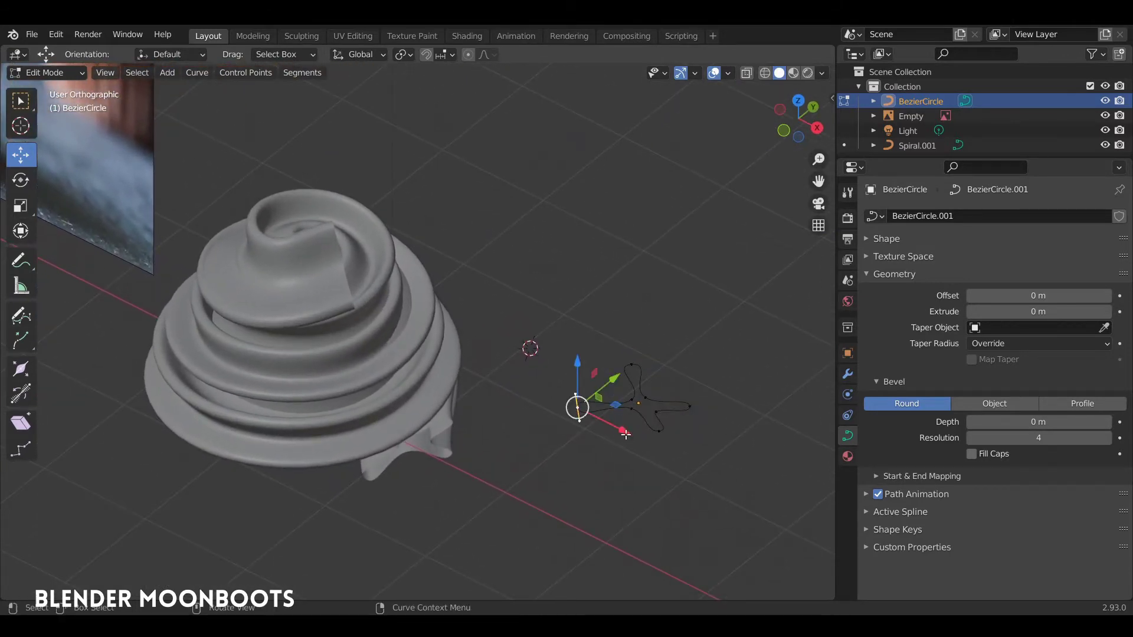
key("Tab")
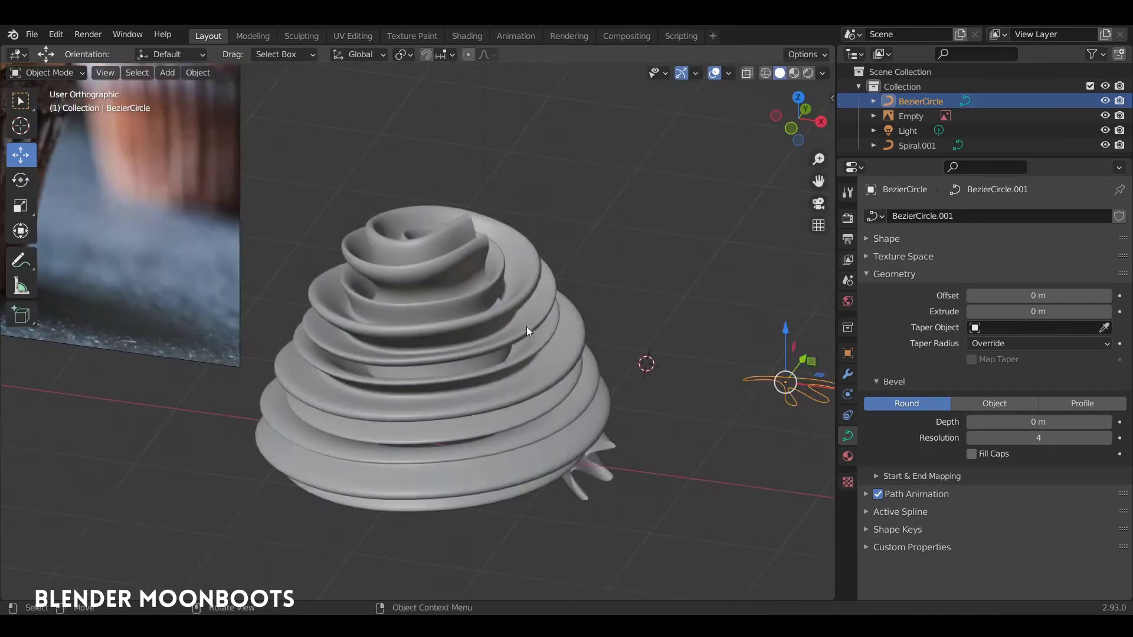
- Taper the spiral's upper end by setting its end control point's radius to 0 and the point at Y -0.39 to 0.418
left_click(518, 303)
mouse_move(519, 303)
middle_mouse_down()
mouse_move(525, 334)
mouse_move(522, 267)
mouse_move(489, 195)
mouse_move(515, 230)
mouse_move(372, 258)
mouse_move(523, 226)
mouse_move(485, 275)
mouse_move(517, 289)
middle_mouse_up()
key("Tab")
left_click(520, 236)
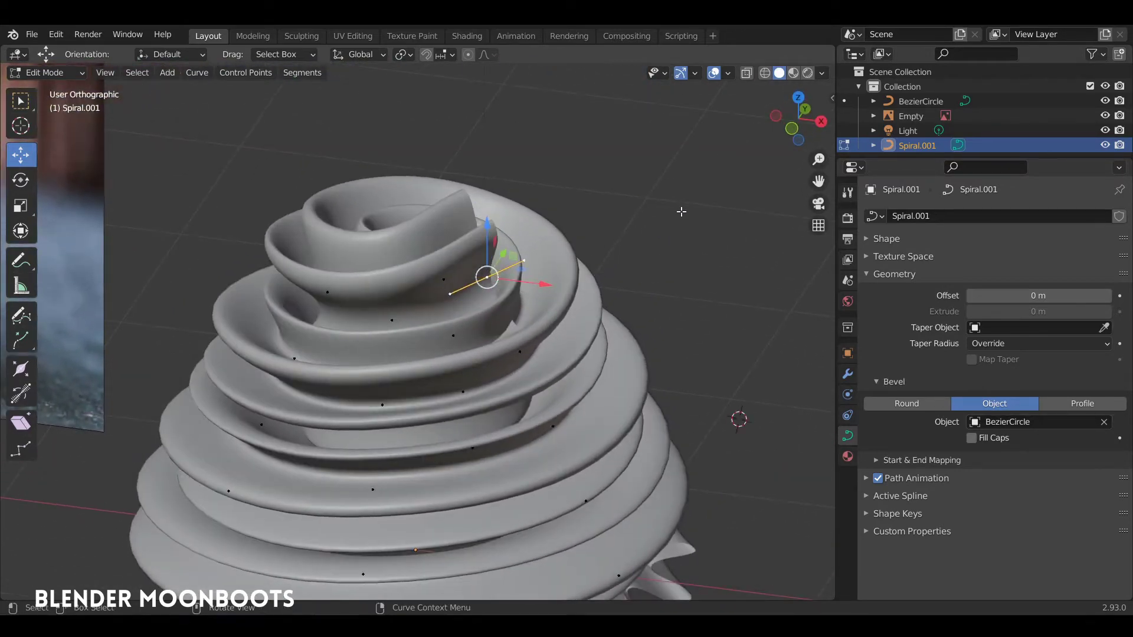
key("n")
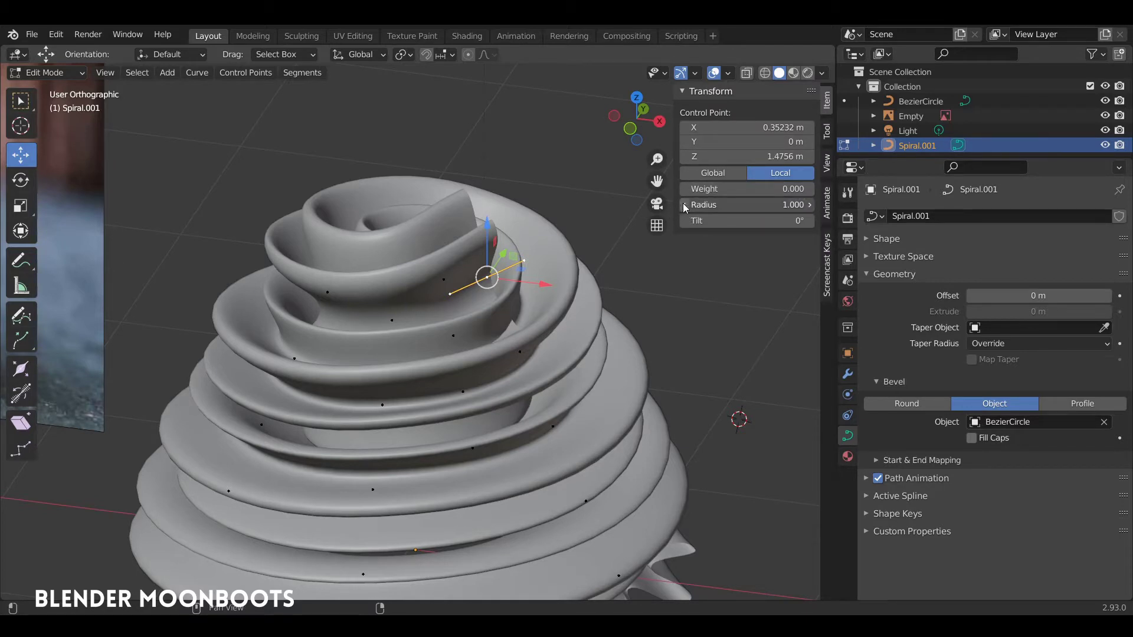
left_click_drag(684, 207, 656, 208)
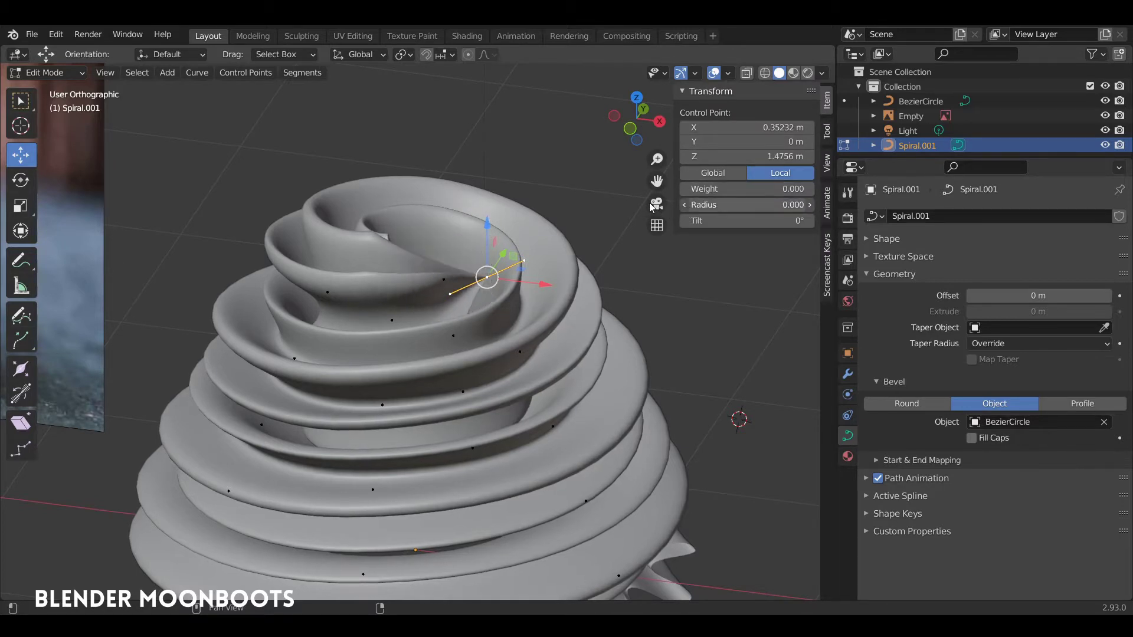
middle_click_drag(652, 207, 493, 308)
left_click_drag(678, 206, 658, 206)
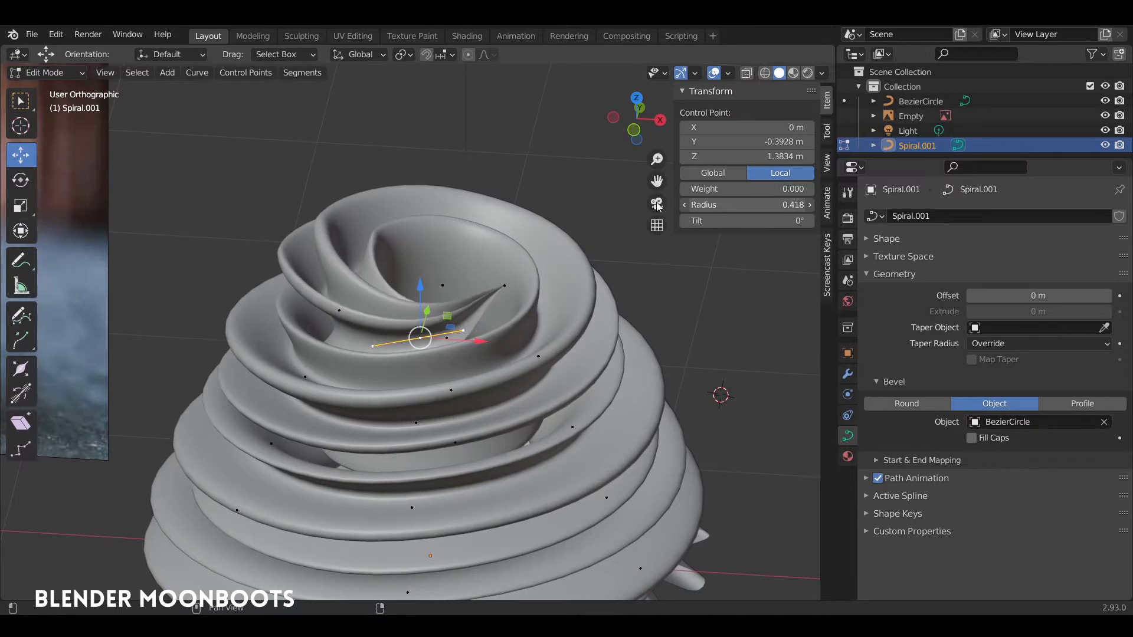
- Taper the spiral's lower end by setting the radius of its start control point to 0
mouse_move(533, 260)
middle_mouse_down()
mouse_move(582, 248)
mouse_move(583, 282)
middle_mouse_up()
left_click(292, 345)
middle_click_drag(293, 346, 259, 346)
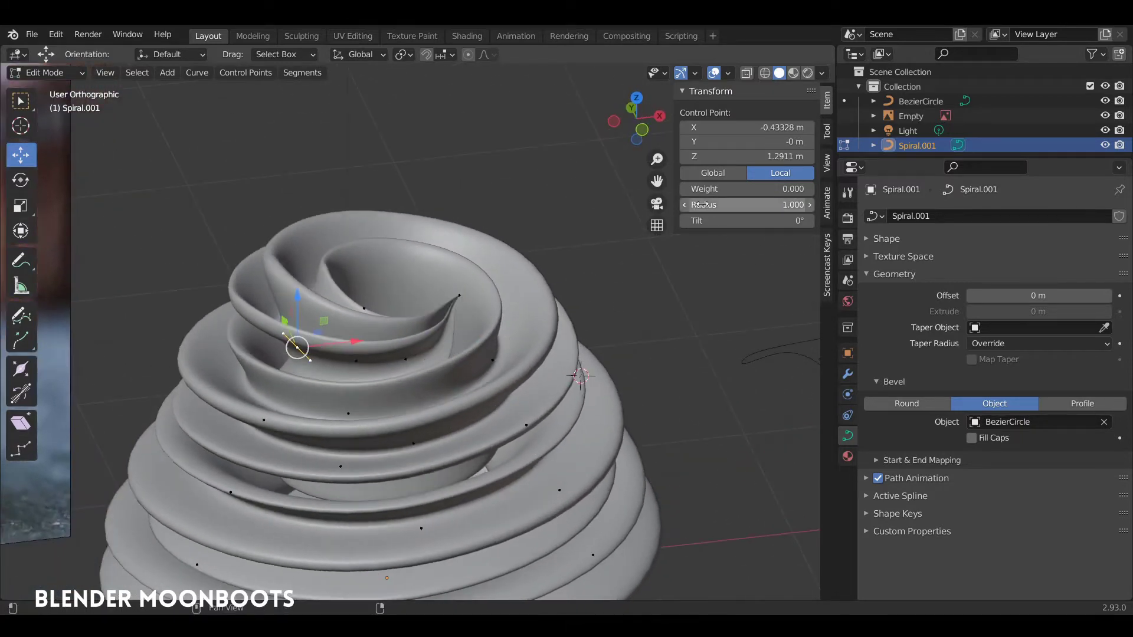
middle_click_drag(669, 209, 649, 295)
left_click(547, 393)
left_click_drag(686, 205, 637, 205)
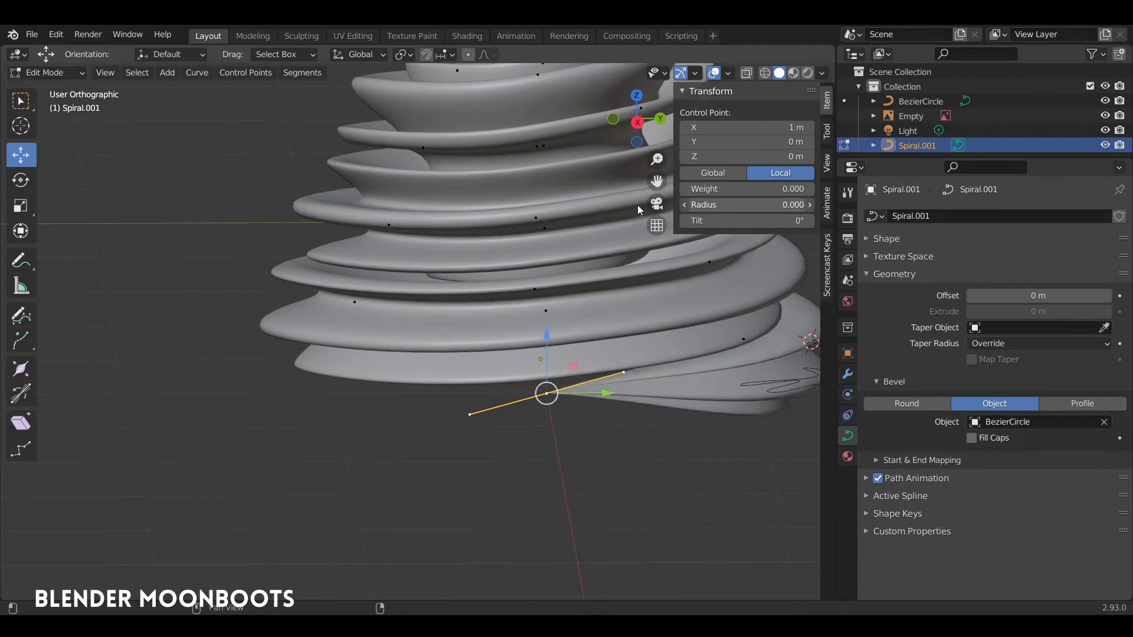
left_click_drag(454, 319, 564, 359, "alt")
scroll(531, 354, "down", 4)
scroll(573, 366, "up", 2)
- Try giving the spiral's upper control points a uniform curve radius of 1.000, and undo it
key("a")
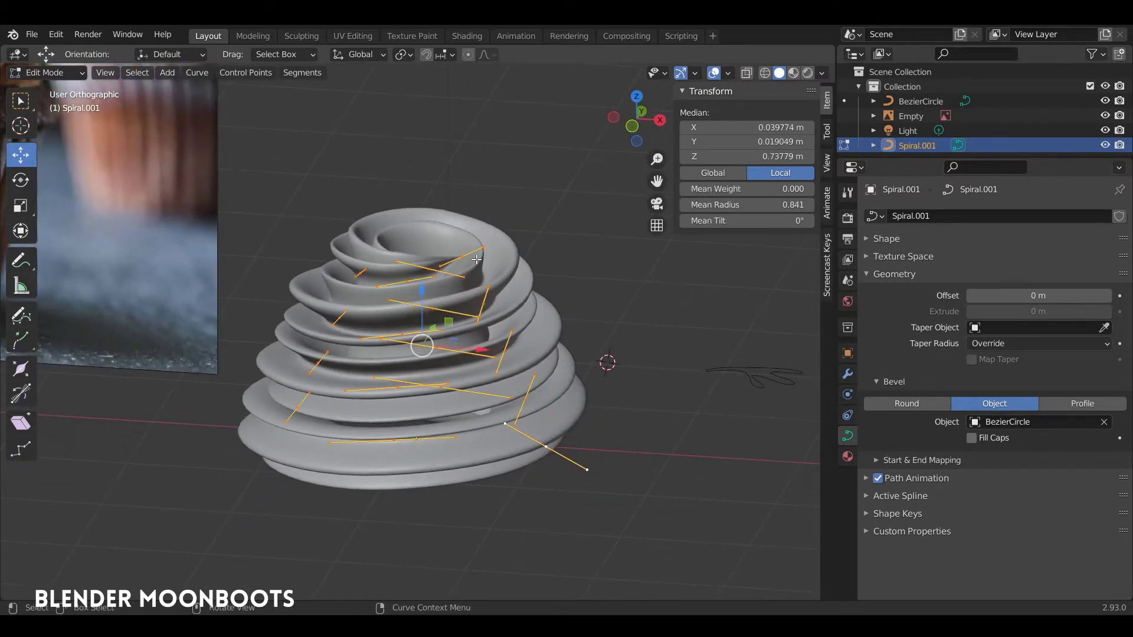
key("alt+a")
right_click(308, 311)
mouse_move(386, 192)
right_mouse_down("ctrl")
mouse_move(539, 195)
mouse_move(528, 195)
right_mouse_up("ctrl")
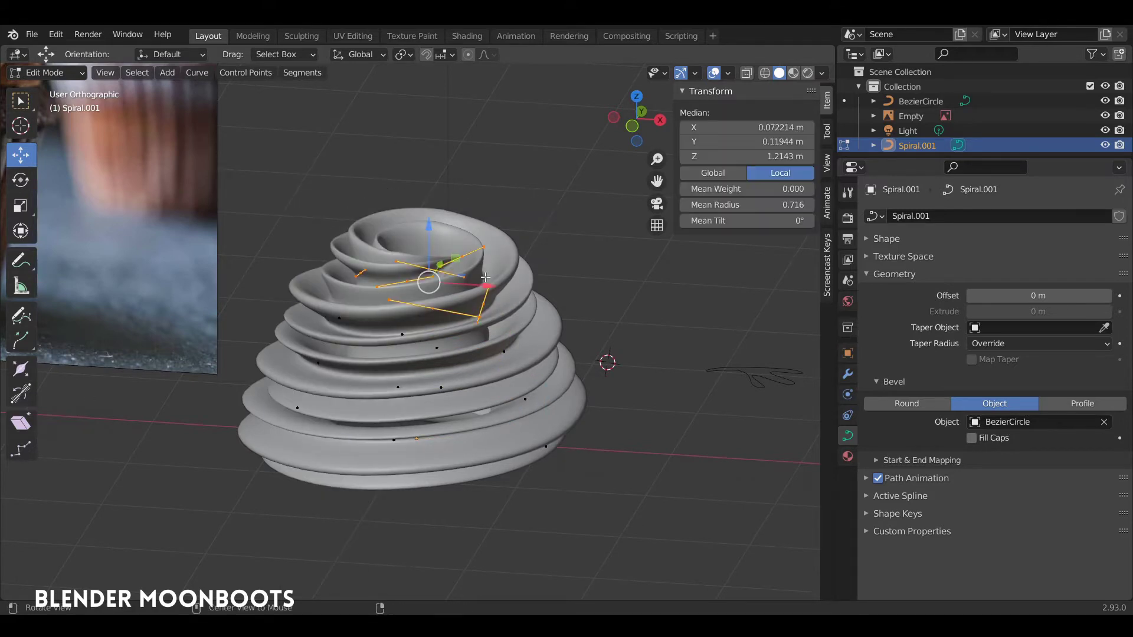
left_click_drag(485, 277, 483, 289, "alt")
right_click(482, 269)
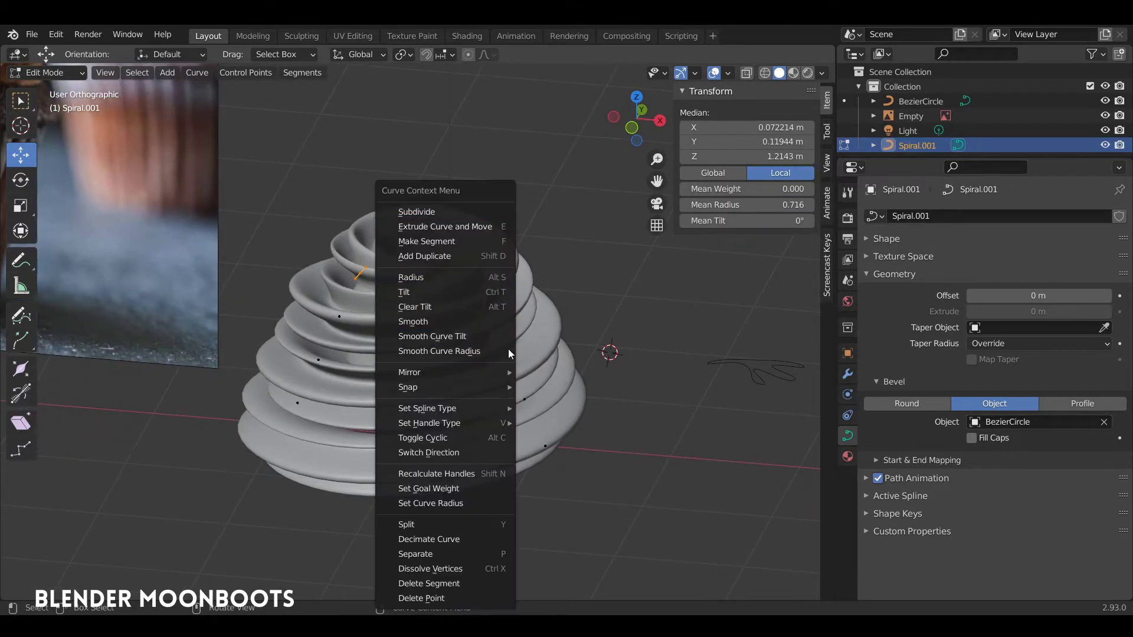
left_click(461, 503)
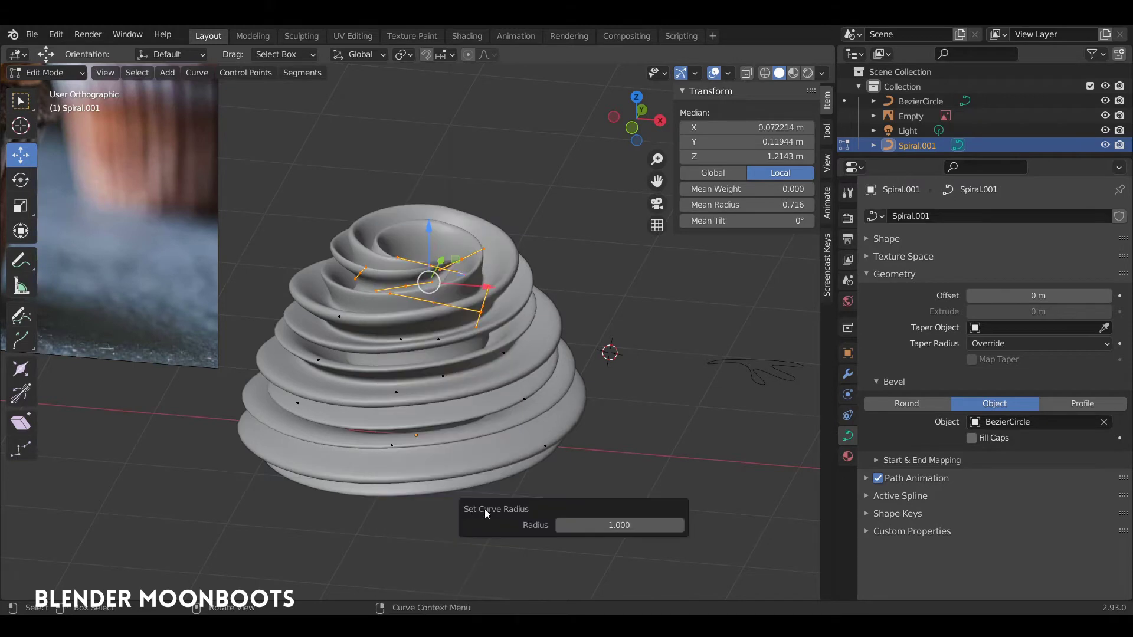
mouse_move(561, 525)
left_mouse_down()
mouse_move(583, 525)
mouse_move(569, 526)
left_mouse_up()
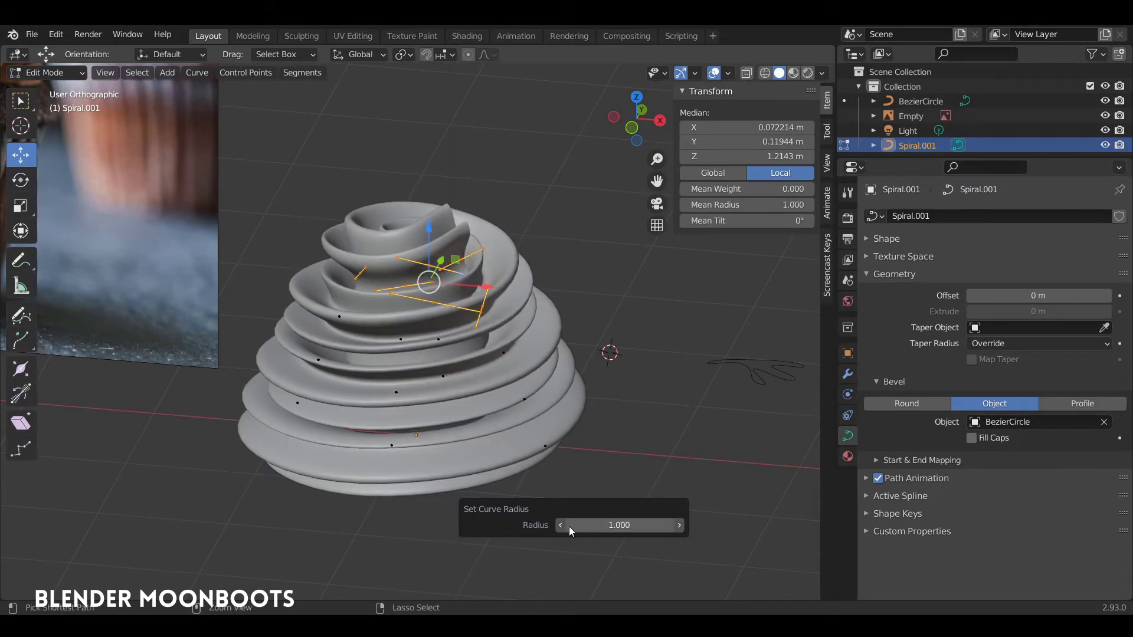
key("ctrl+z")
- Return to Object Mode, add a Bezier curve in the empty space behind the frosting and scale it by about 2.303
mouse_move(511, 330)
middle_mouse_down()
mouse_move(502, 323)
mouse_move(502, 346)
middle_mouse_up()
middle_click_drag(503, 345, 486, 434, "shift")
key("Tab")
middle_click_drag(529, 306, 392, 390)
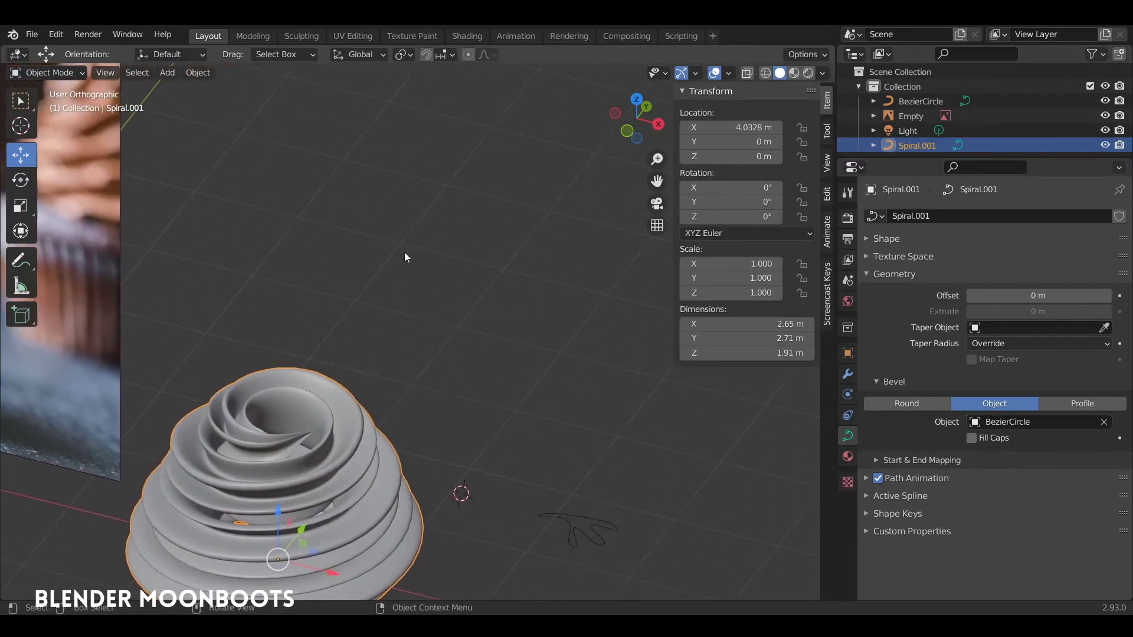
key("shift+a")
mouse_move(416, 250)
left_click(479, 251)
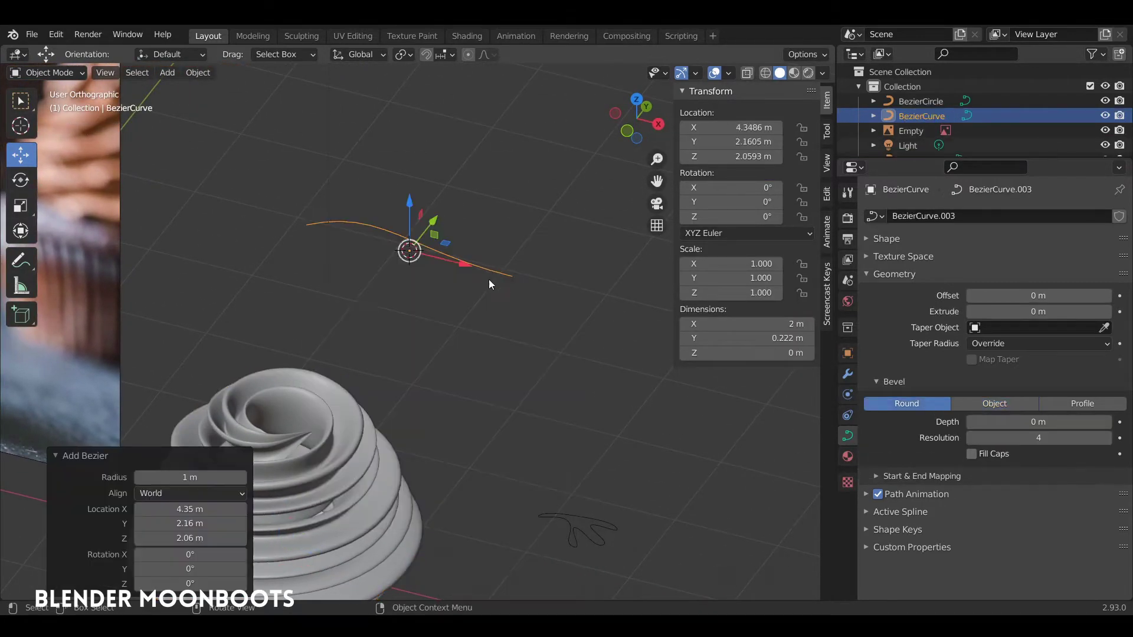
key("s")
left_click(611, 319)
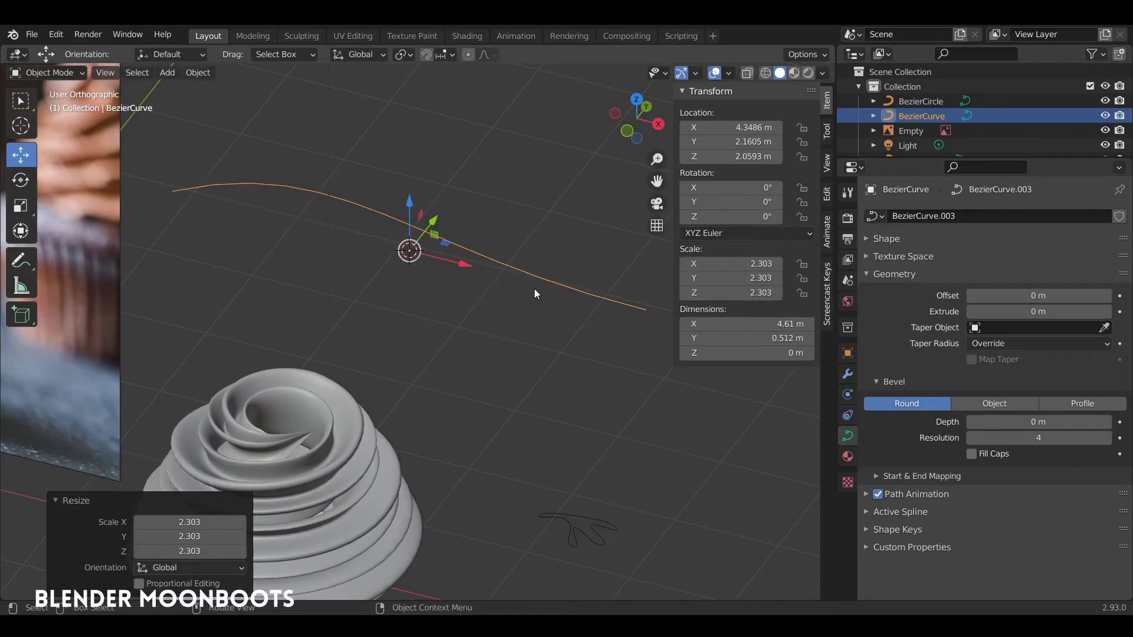
- Apply the scale of the enlarged Bezier curve
middle_click_drag(540, 271, 510, 286, "shift")
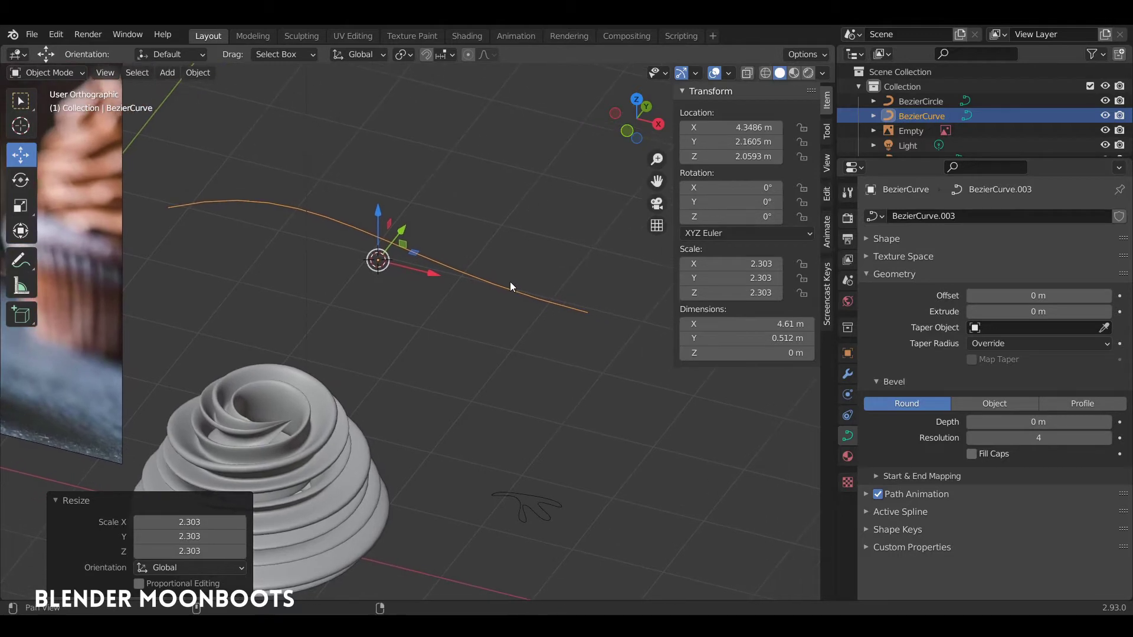
key("ctrl+a")
left_click(495, 249)
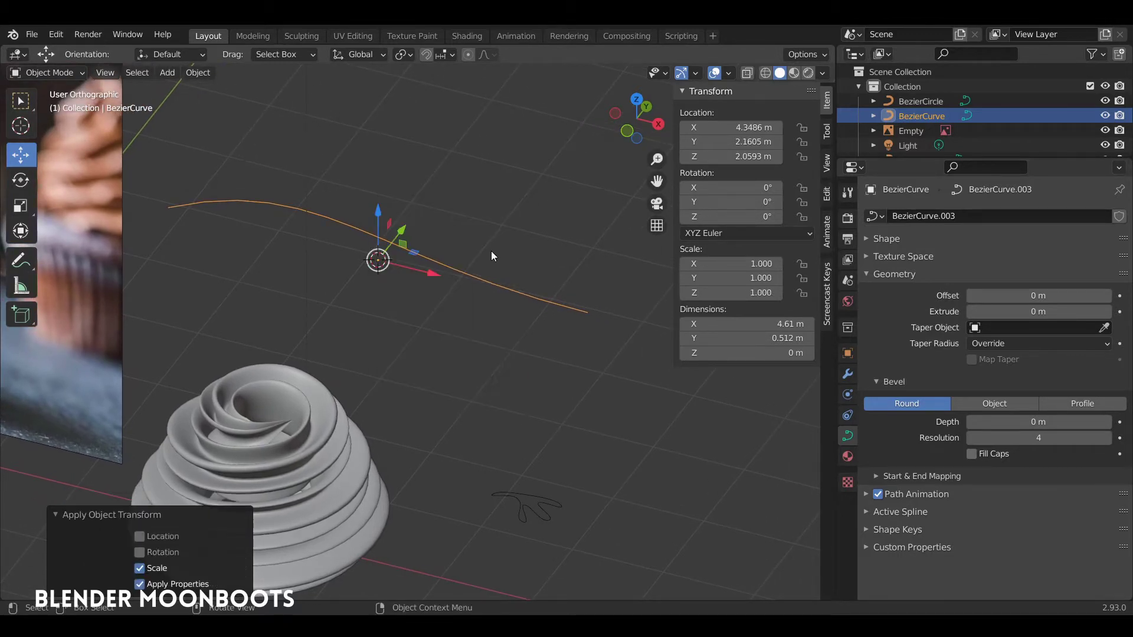
middle_click_drag(509, 279, 514, 273)
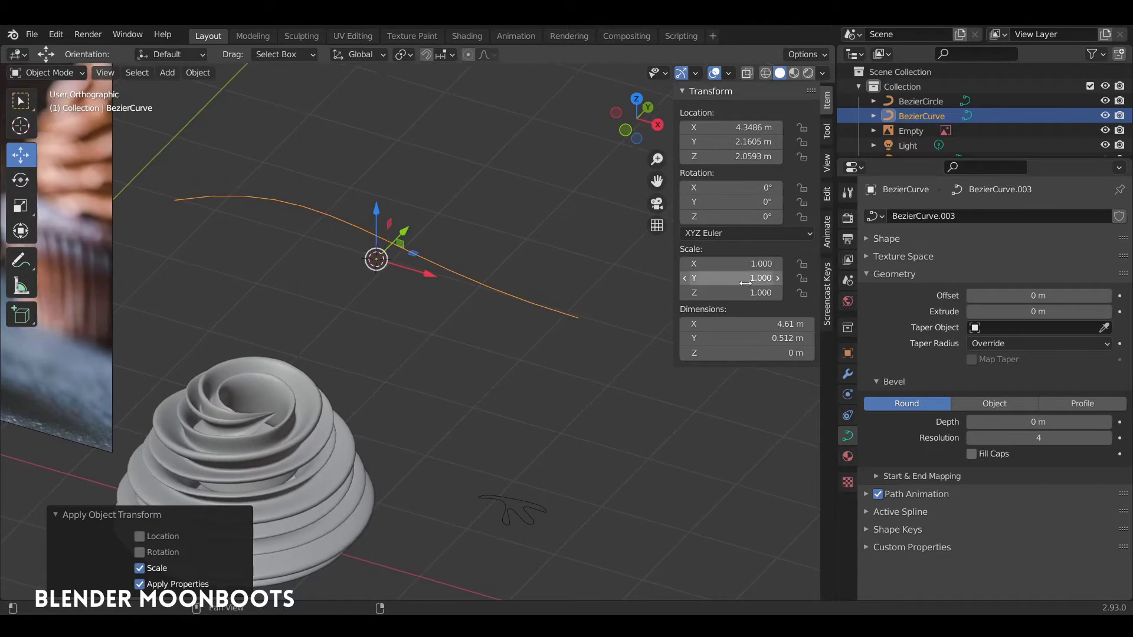
- Check the radius of the Bezier curve's end control point in Edit Mode and return to Object Mode
key("Tab")
left_click(597, 316)
middle_click_drag(597, 316, 599, 323)
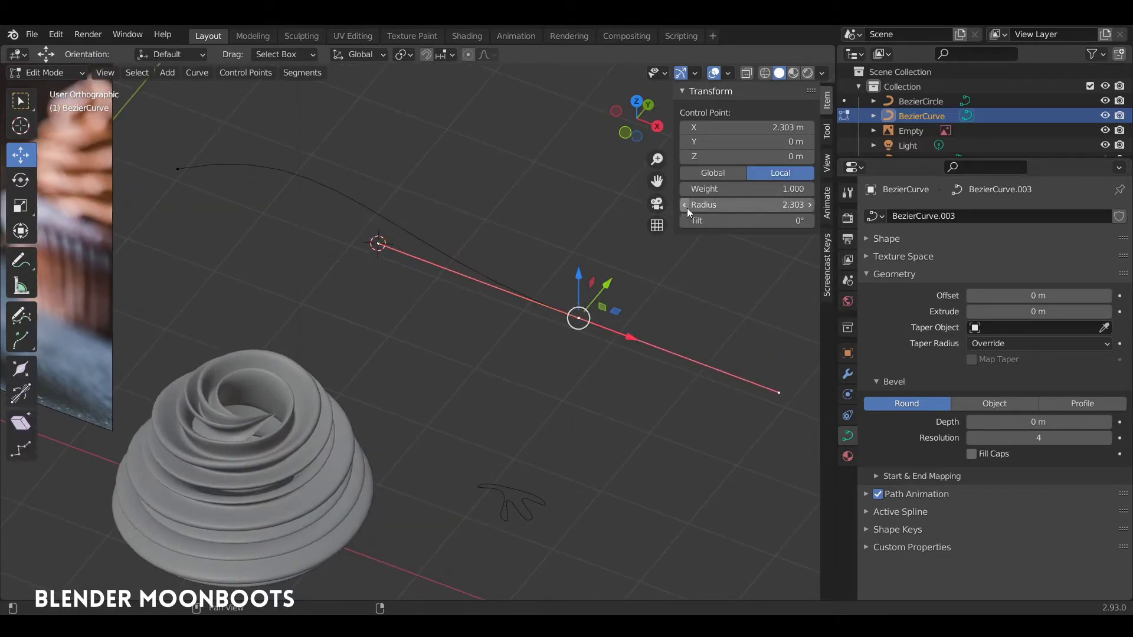
middle_click_drag(629, 270, 592, 305)
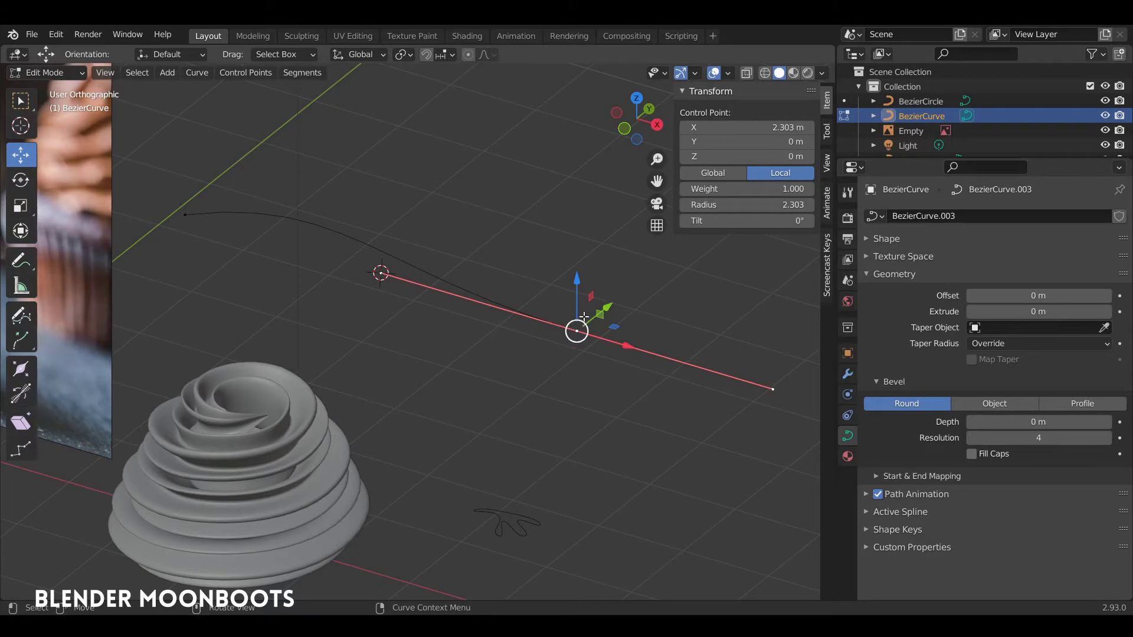
key("Tab")
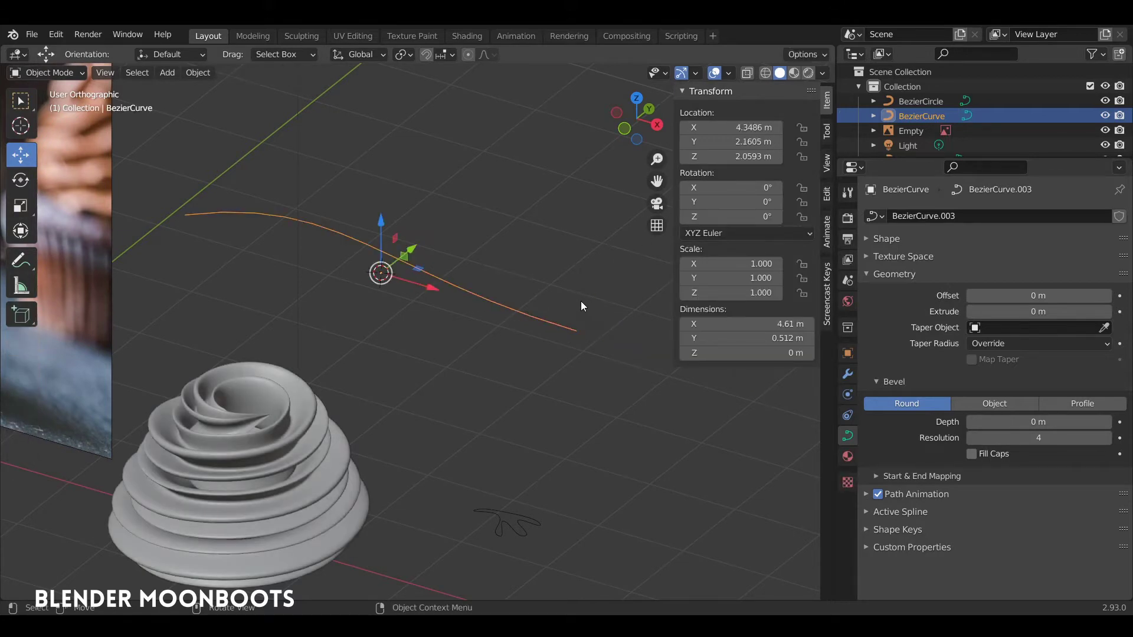
middle_click_drag(557, 327, 545, 344)
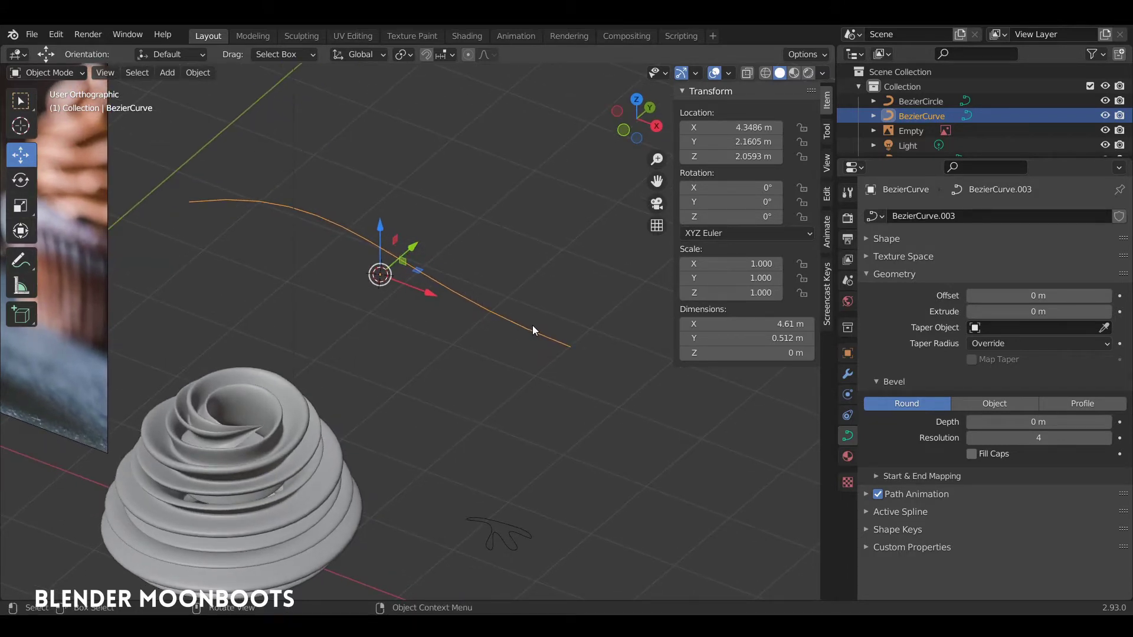
- Select all control points of the Bezier curve and set their curve radius to 1.000
middle_click_drag(533, 328, 540, 359)
key("Tab")
left_click(557, 359)
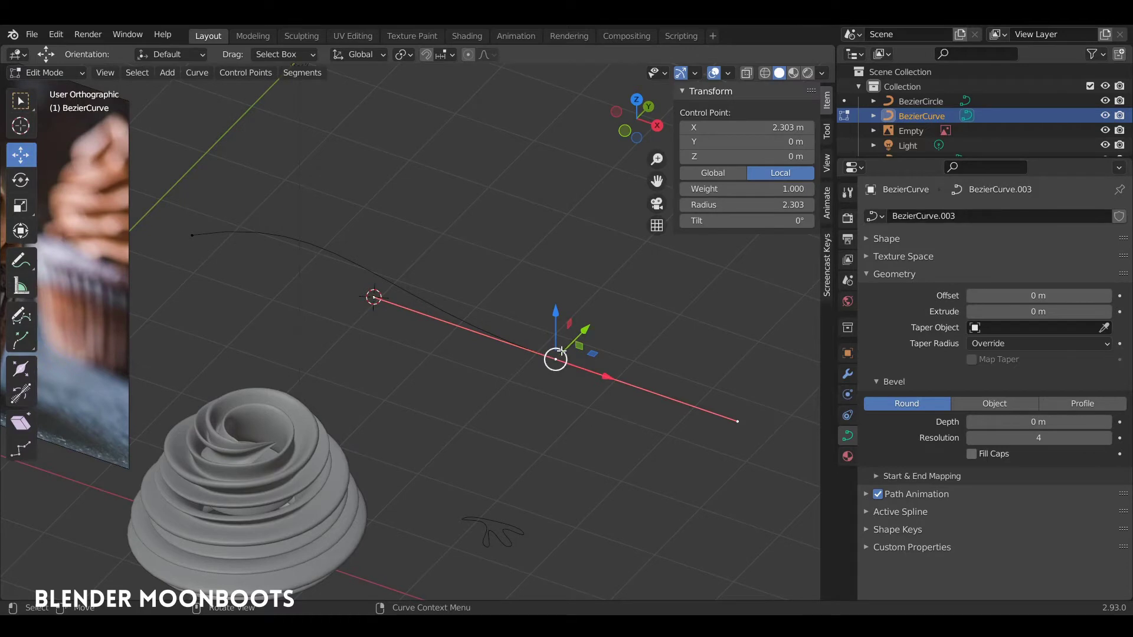
key("a")
right_click(501, 270)
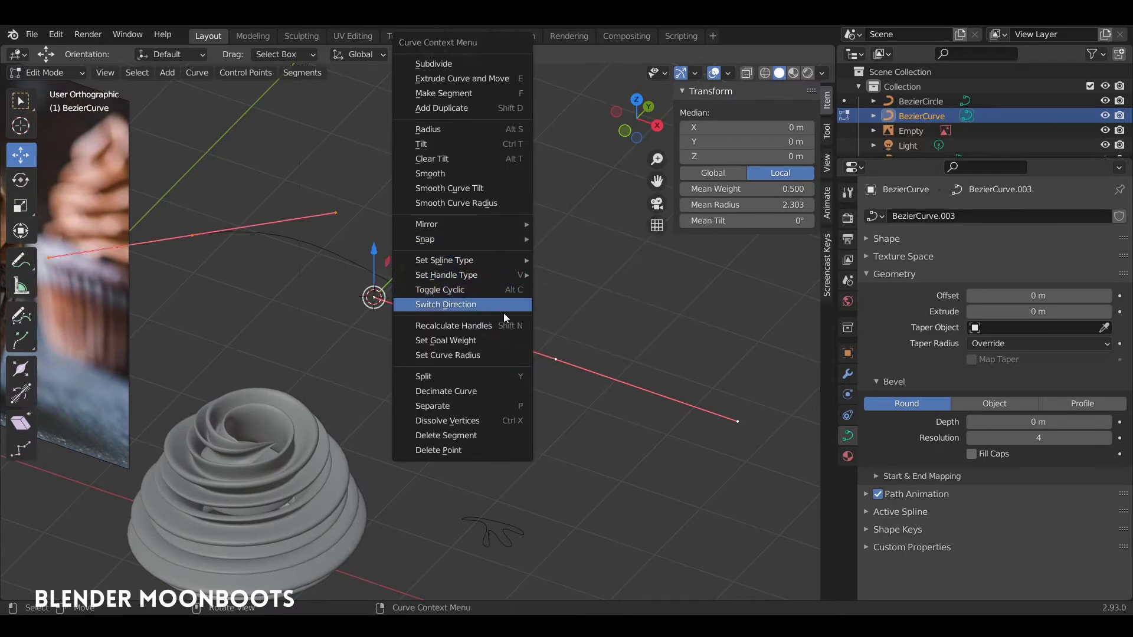
left_click(487, 354)
mouse_move(590, 378)
left_mouse_down()
mouse_move(601, 378)
mouse_move(584, 378)
left_mouse_up()
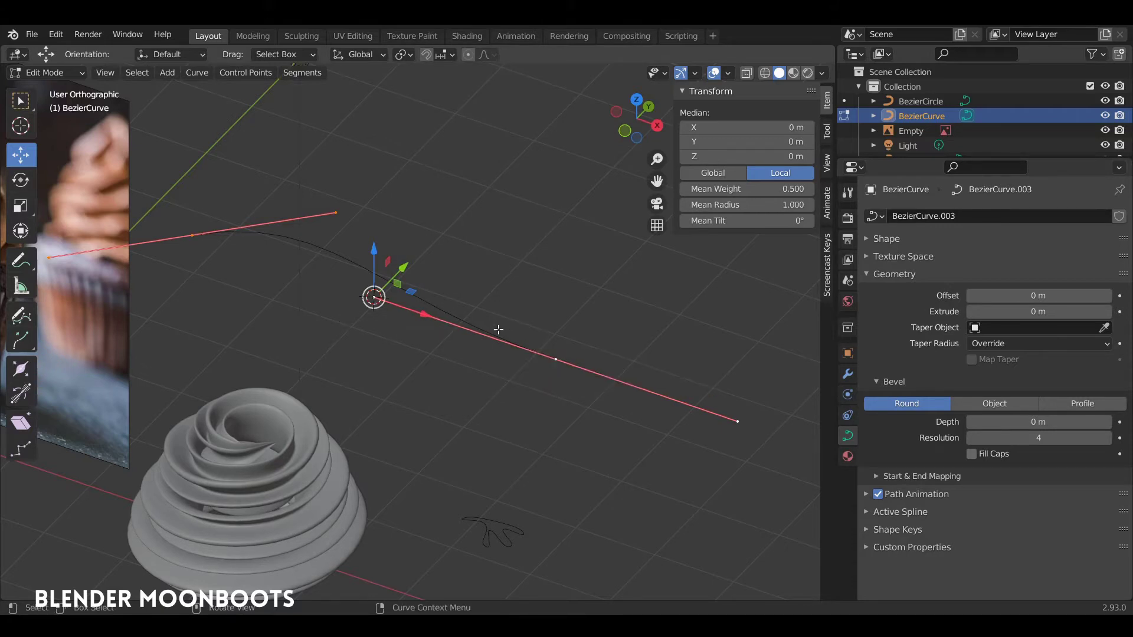
- Return to Object Mode and delete the demonstration Bezier curve
mouse_move(547, 342)
left_mouse_down("alt")
mouse_move(564, 330)
mouse_move(557, 351)
left_mouse_up("alt")
key("Tab")
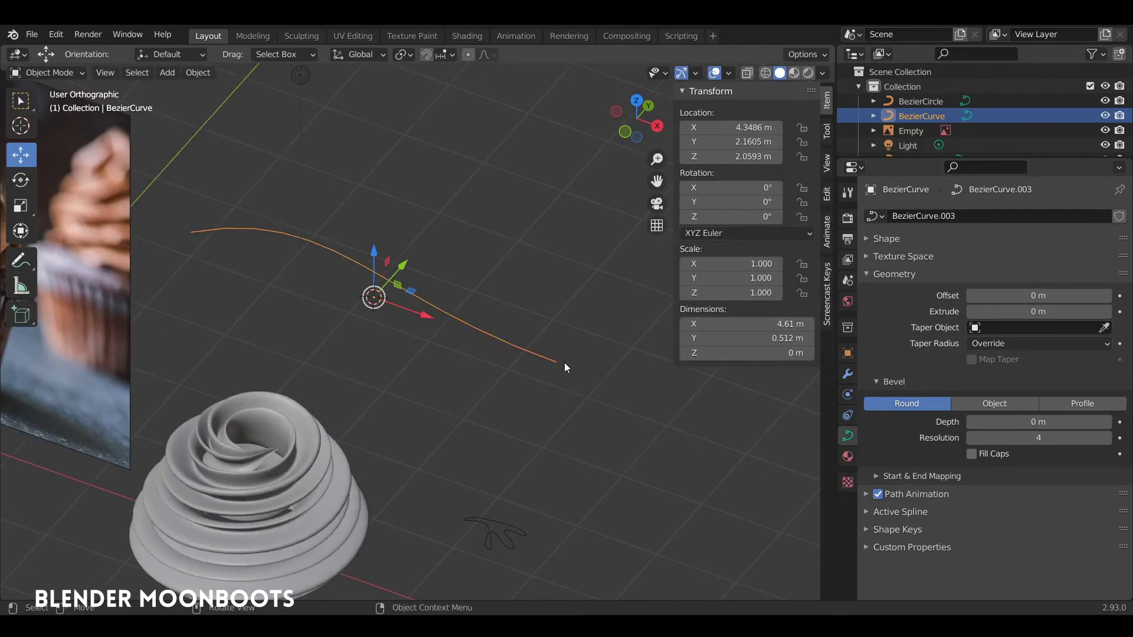
key("x")
left_click(561, 360)
- Enter Edit Mode on the frosting spiral and try adjusting the tilt of a single control point
left_click_drag(530, 368, 543, 299, "alt+shift")
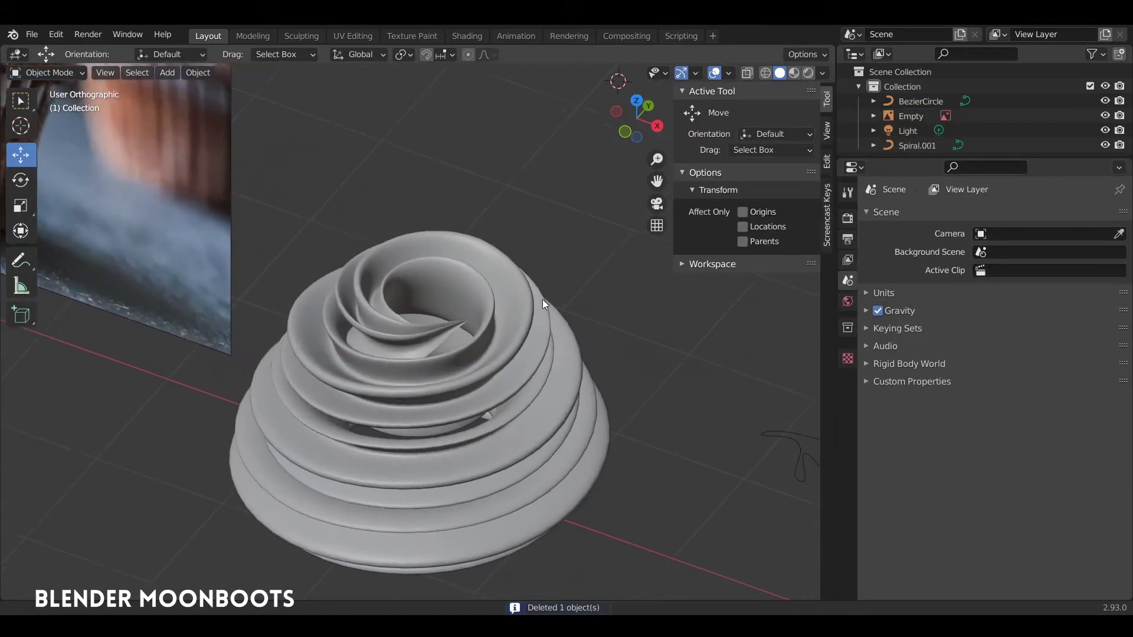
left_click(512, 356)
key("Tab")
left_click_drag(511, 355, 494, 262, "alt")
left_click(422, 331)
mouse_move(685, 220)
left_mouse_down()
mouse_move(710, 221)
mouse_move(657, 229)
mouse_move(686, 223)
left_mouse_up()
- Select all of the spiral's control points and tilt them by -361°
middle_click_drag(507, 361, 564, 258)
scroll(529, 366, "down", 3)
key("a")
scroll(551, 284, "up", 2)
key("ctrl+t")
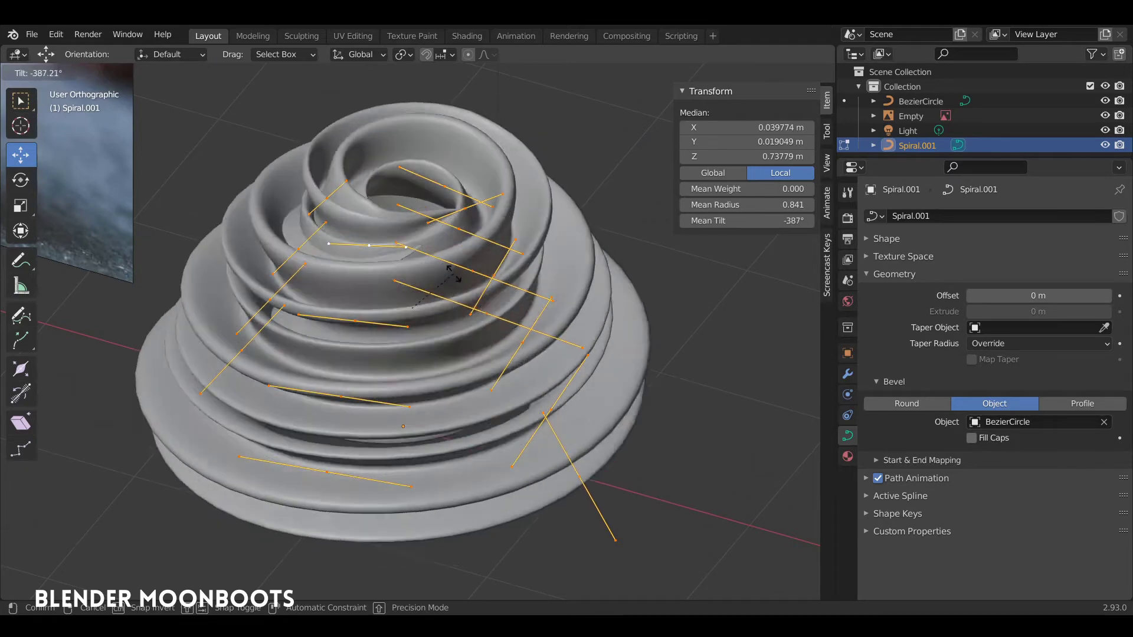
left_click(552, 266)
middle_click_drag(552, 266, 568, 254)
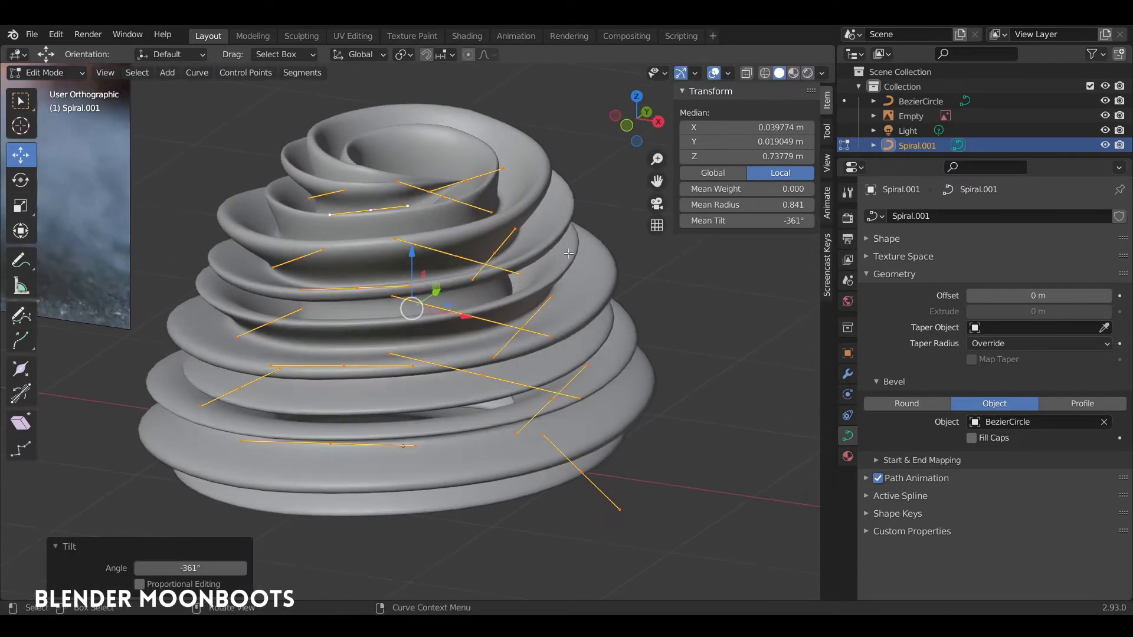
- Clear the tilt of all the spiral's control points and try tilting them again
key("alt+t")
middle_click_drag(568, 295, 555, 322)
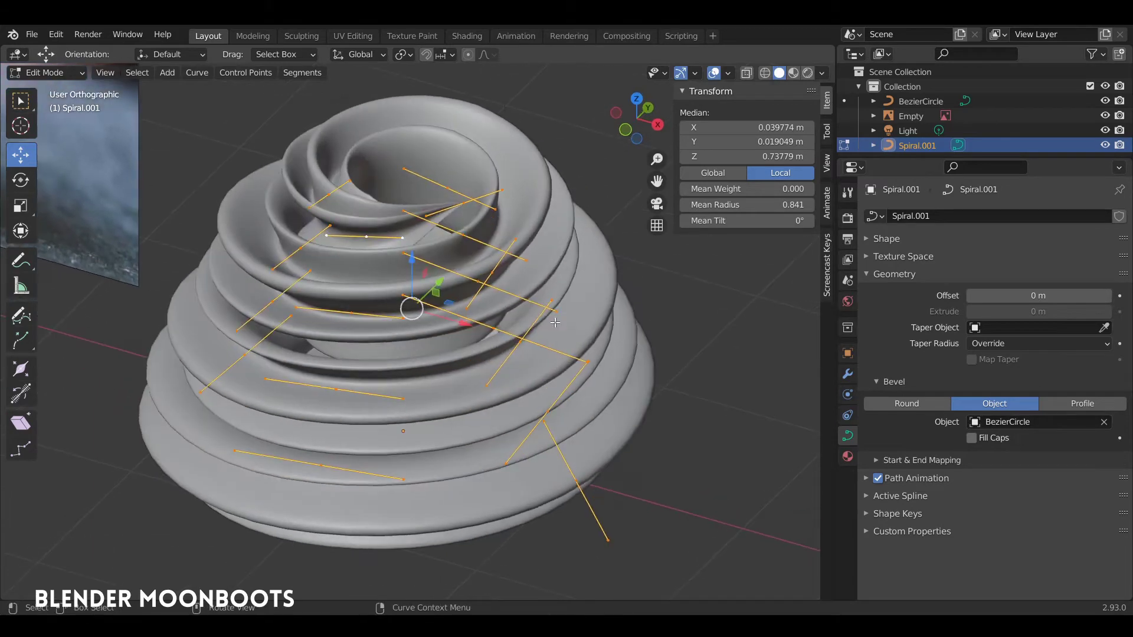
key("ctrl+t")
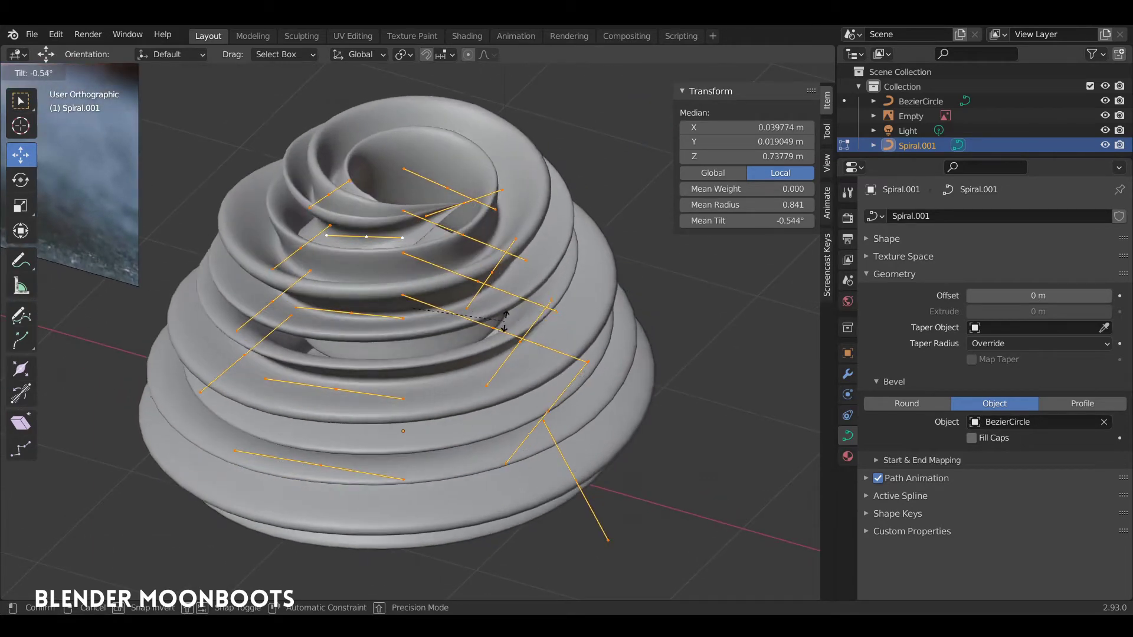
left_click(566, 275)
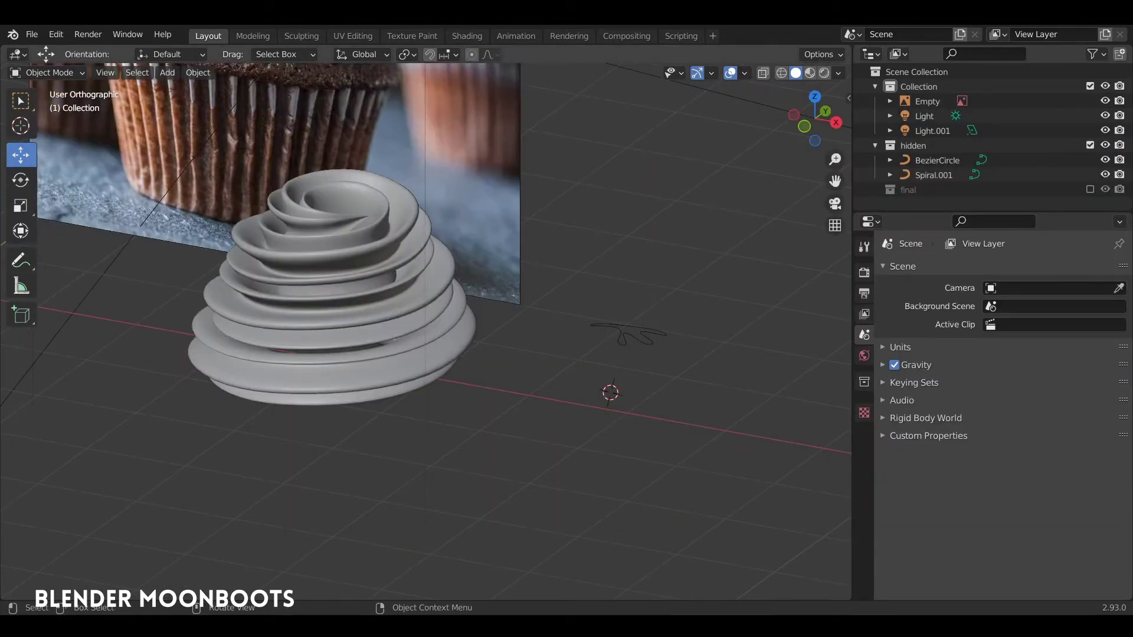
- Add a Bezier curve at the 3D cursor beside the frosting
left_click(476, 319)
middle_click_drag(479, 317, 524, 277)
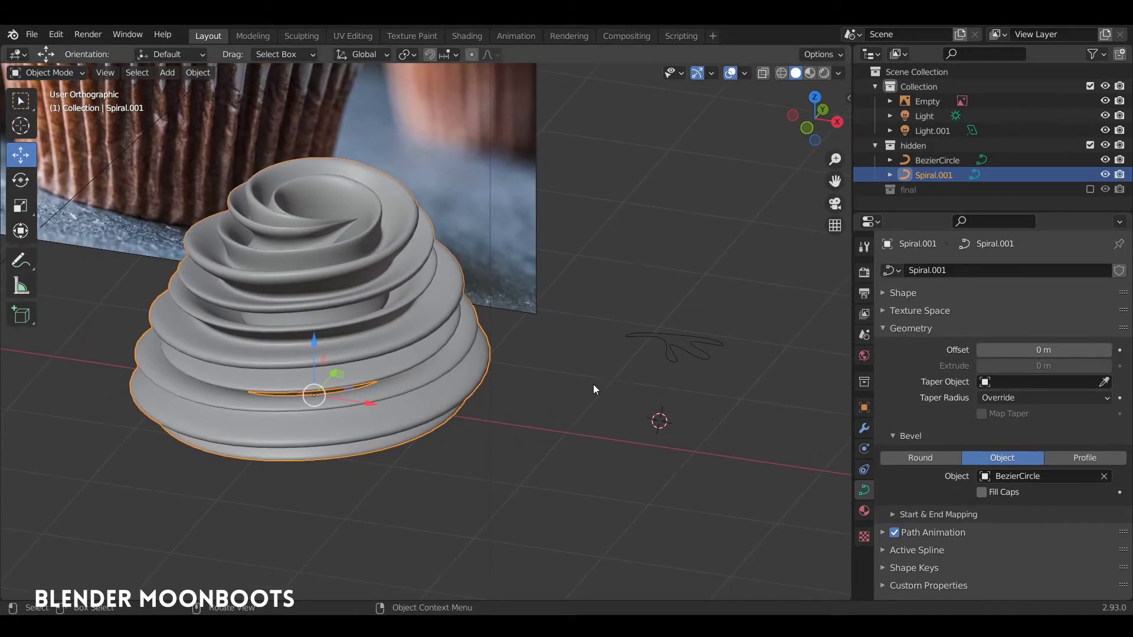
key("shift+a")
mouse_move(526, 330)
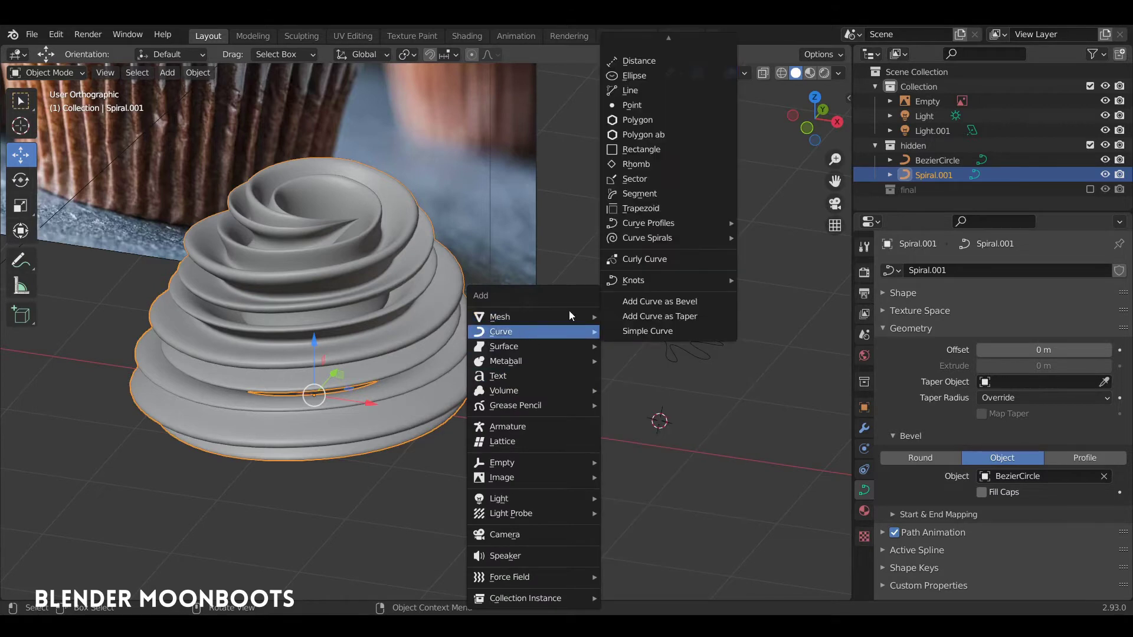
mouse_move(655, 33)
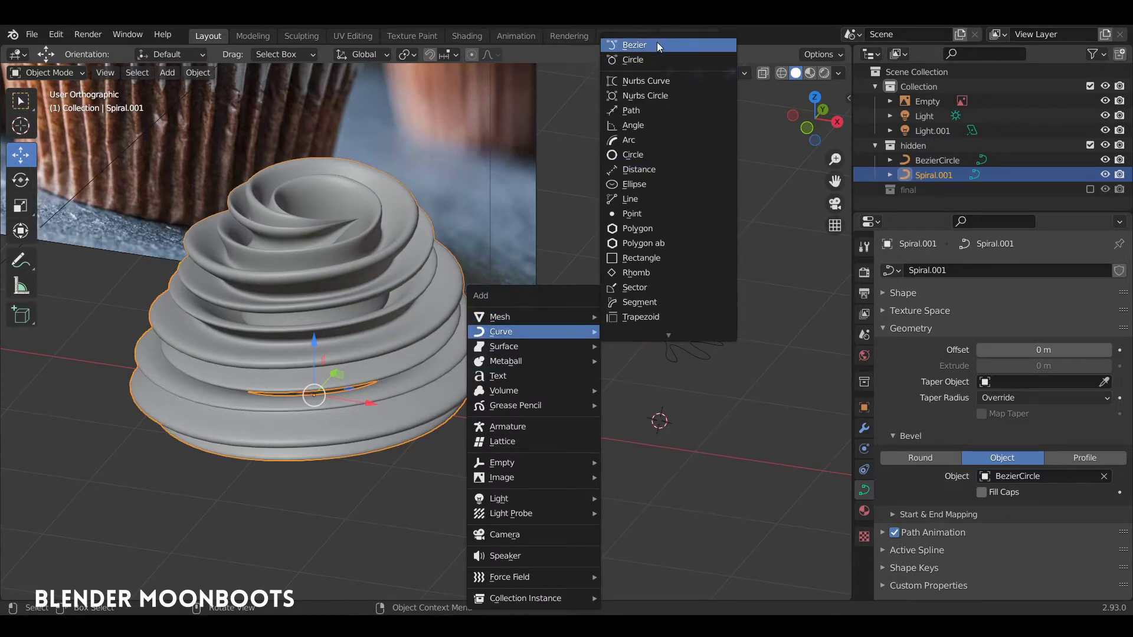
left_click(659, 46)
- Subdivide the new Bezier curve with 2 cuts
middle_click_drag(716, 183, 691, 400)
key("Tab")
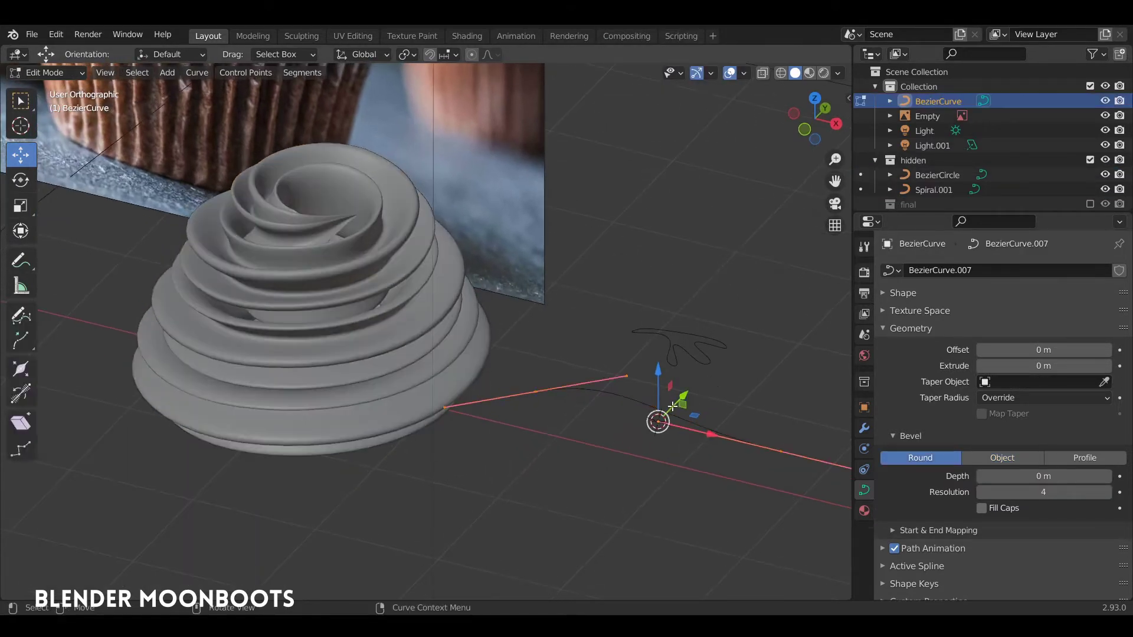
right_click(637, 392)
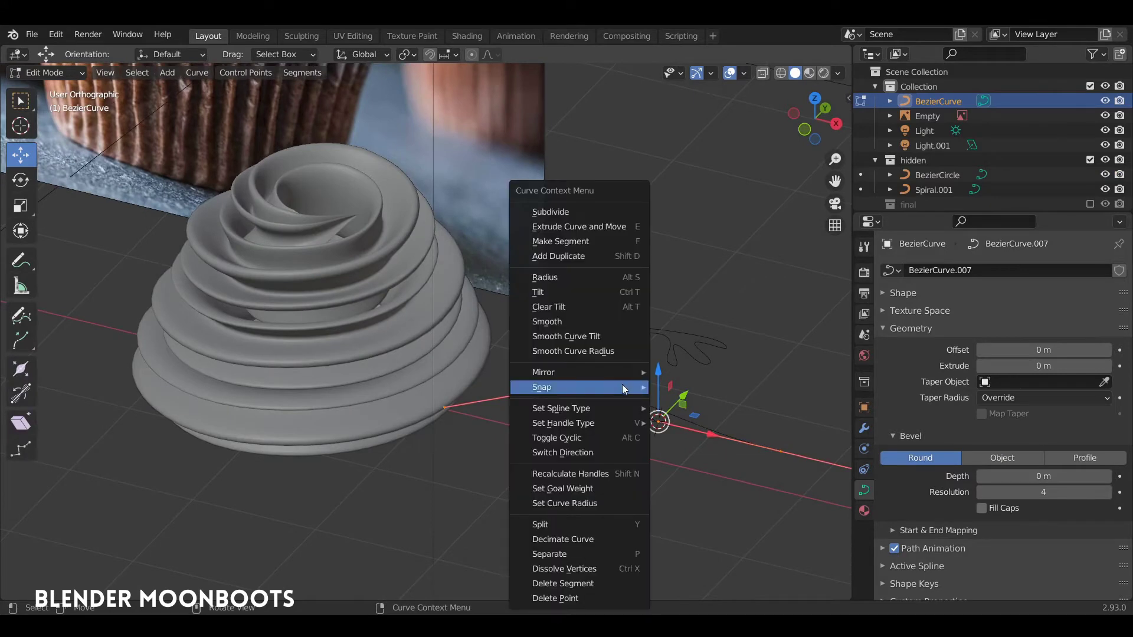
left_click(582, 213)
left_click(242, 583)
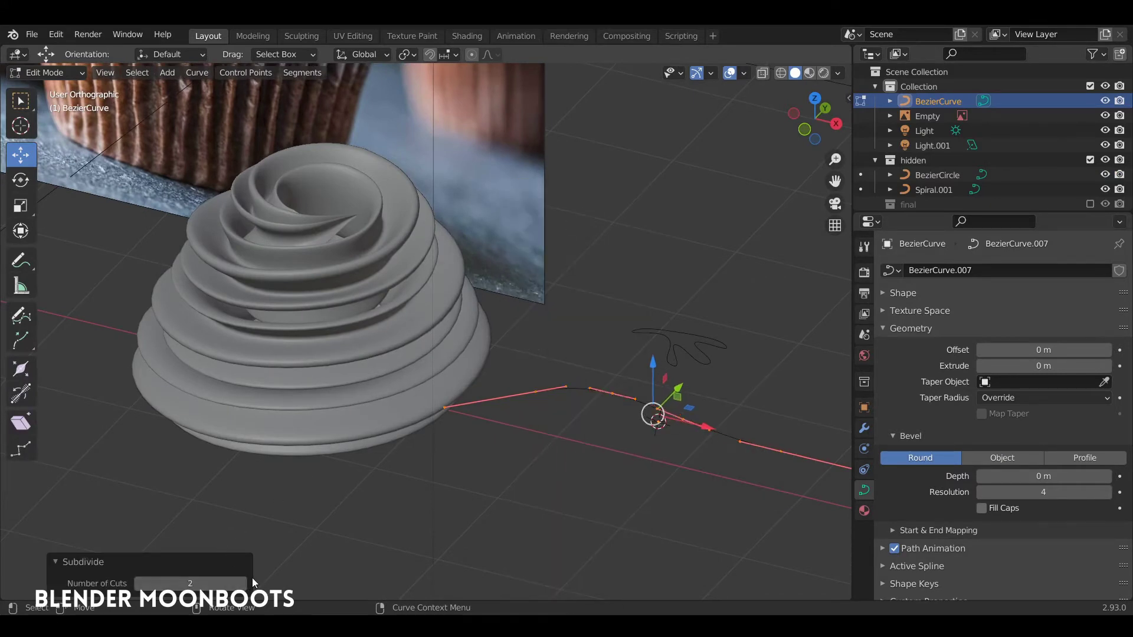
- Return to Object Mode and assign the subdivided BezierCurve as the Taper Object of Spiral.001
key("Tab")
left_click(397, 346)
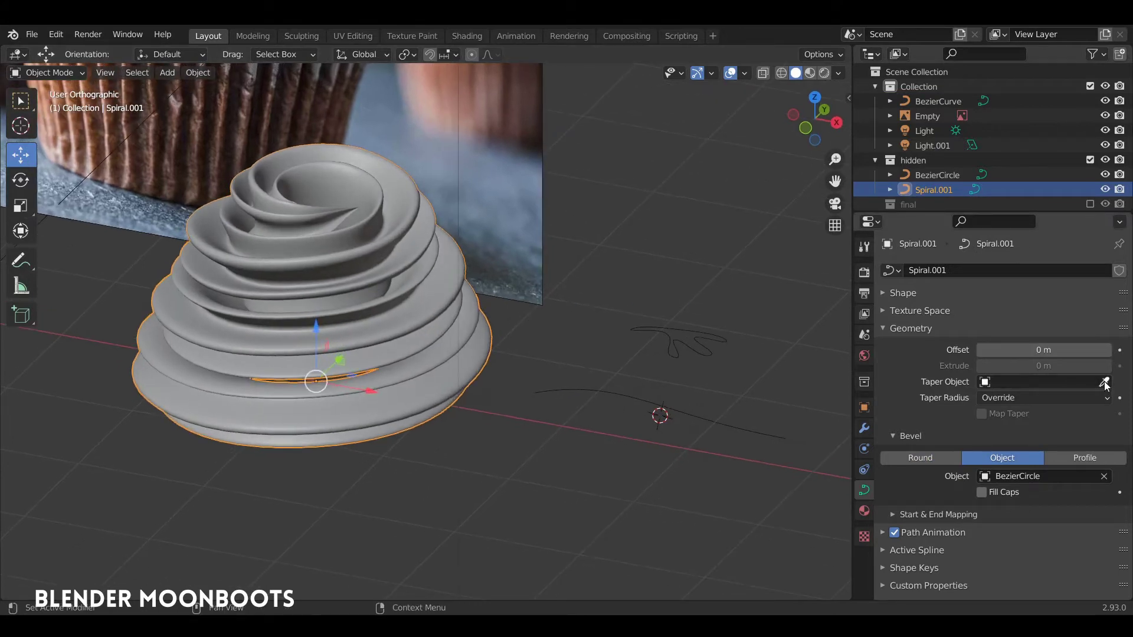
left_click(673, 406)
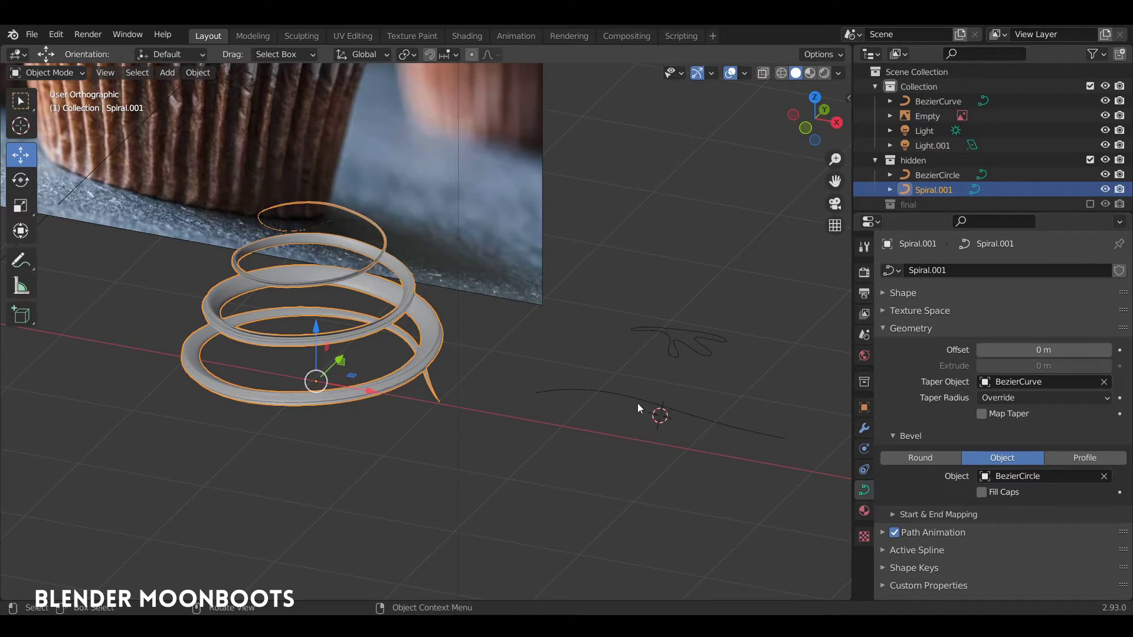
- Select the taper BezierCurve and move its third control point about 1.03 m along Y in Edit Mode
middle_click_drag(569, 399, 560, 408)
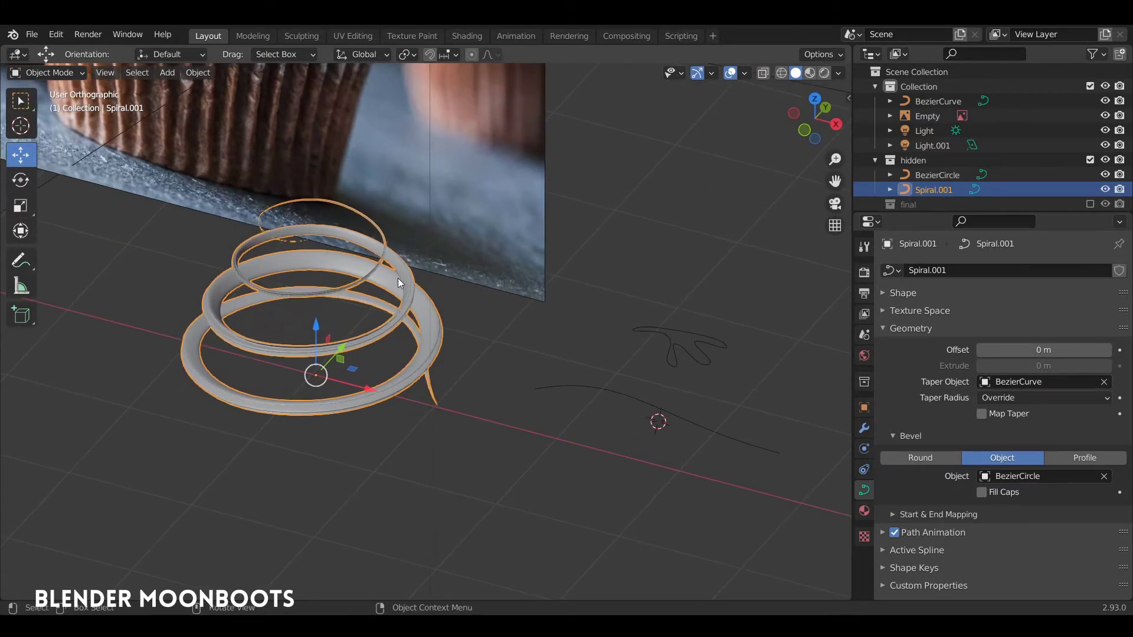
middle_click_drag(421, 284, 472, 322)
left_click(634, 389)
middle_click_drag(635, 390, 597, 390)
key("Tab")
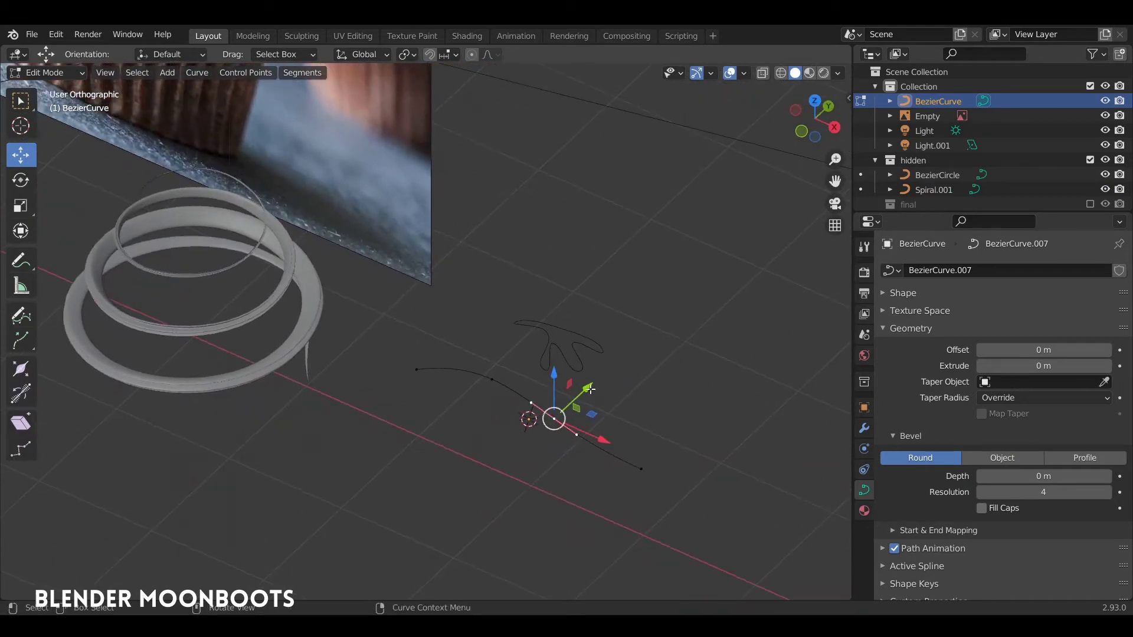
left_click_drag(594, 388, 724, 358)
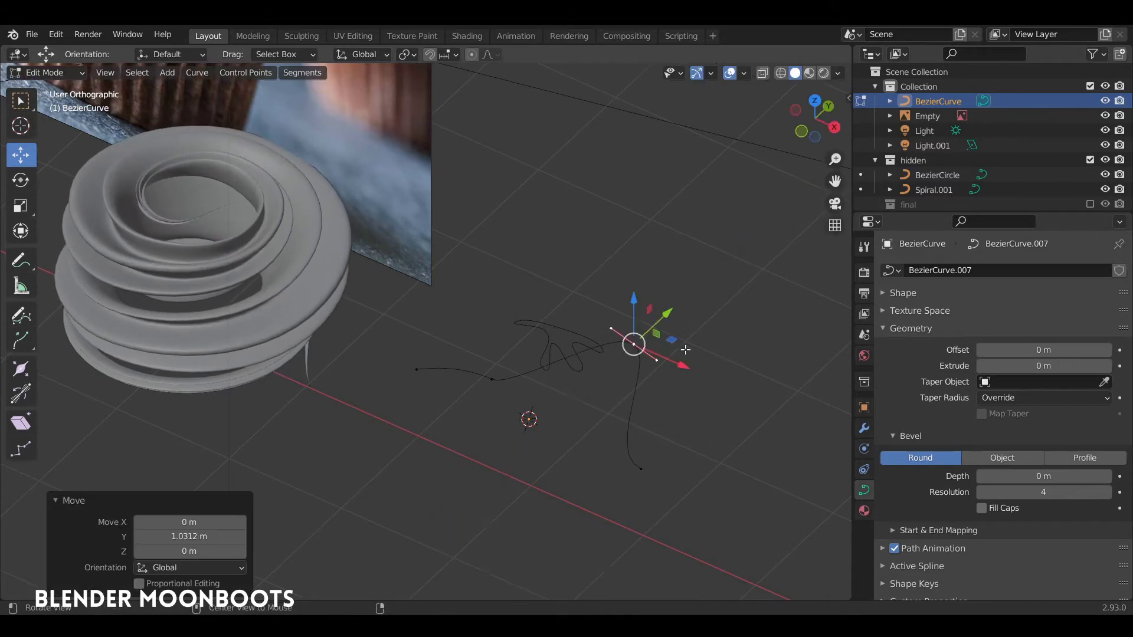
middle_click_drag(613, 327, 608, 304)
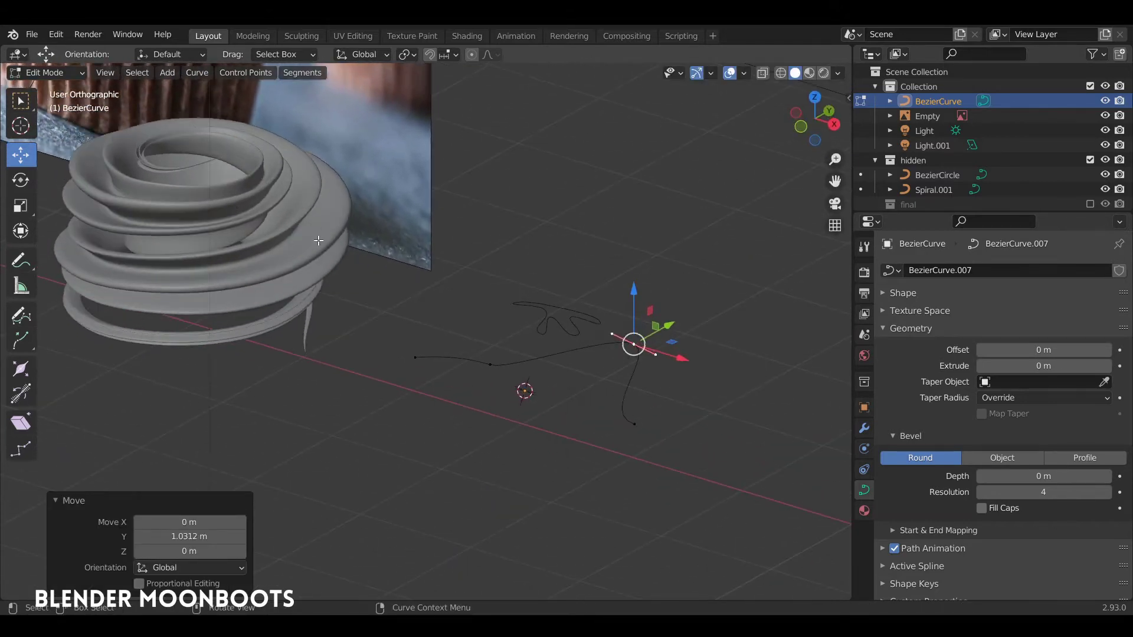
middle_click_drag(319, 240, 347, 214)
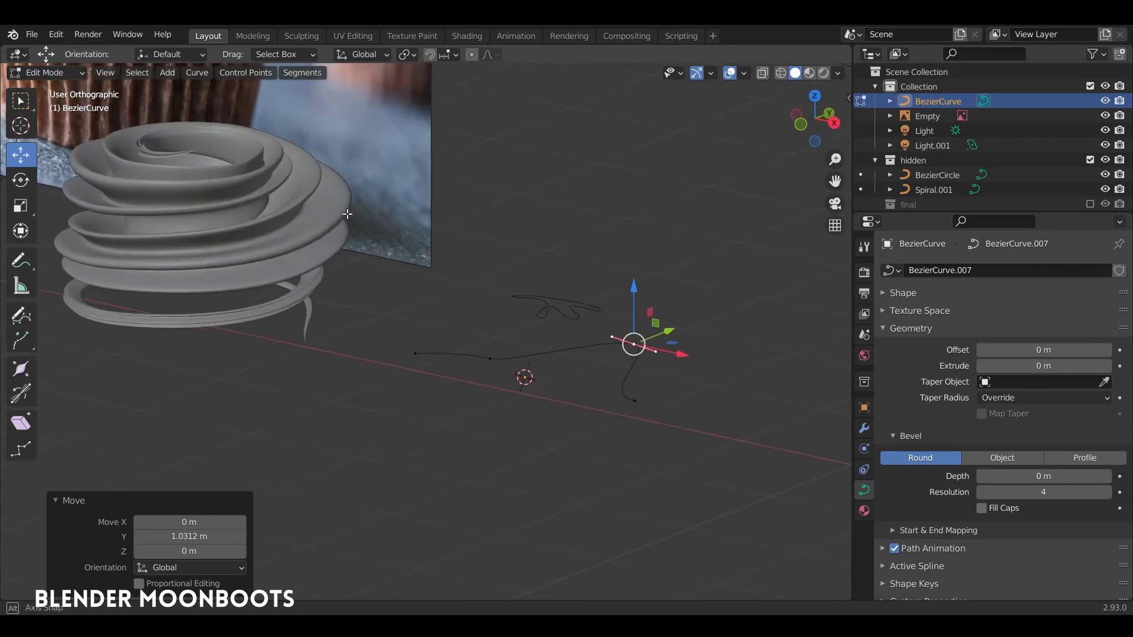
- Move the taper curve's second control point outward along the Y axis to thicken the lower frosting swirls
middle_click_drag(267, 244, 493, 352)
left_click(501, 392)
key("g")
key("y")
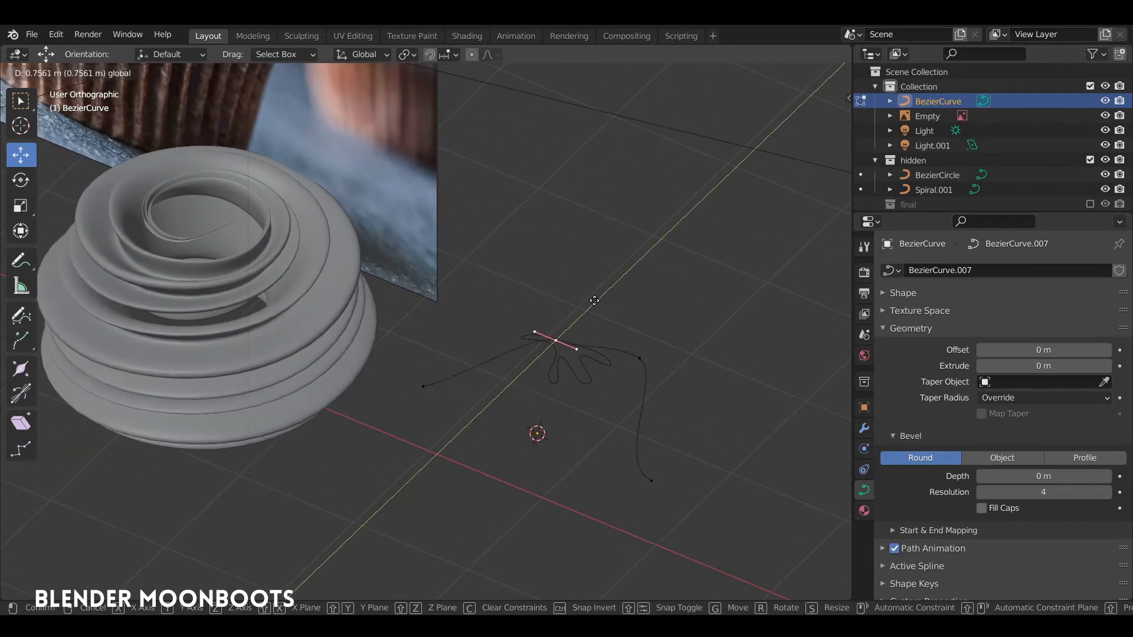
left_click(547, 336)
- Move the taper curve's first end point about 0.37 m along Y to widen the frosting's start
middle_click_drag(421, 386, 472, 366)
key("g")
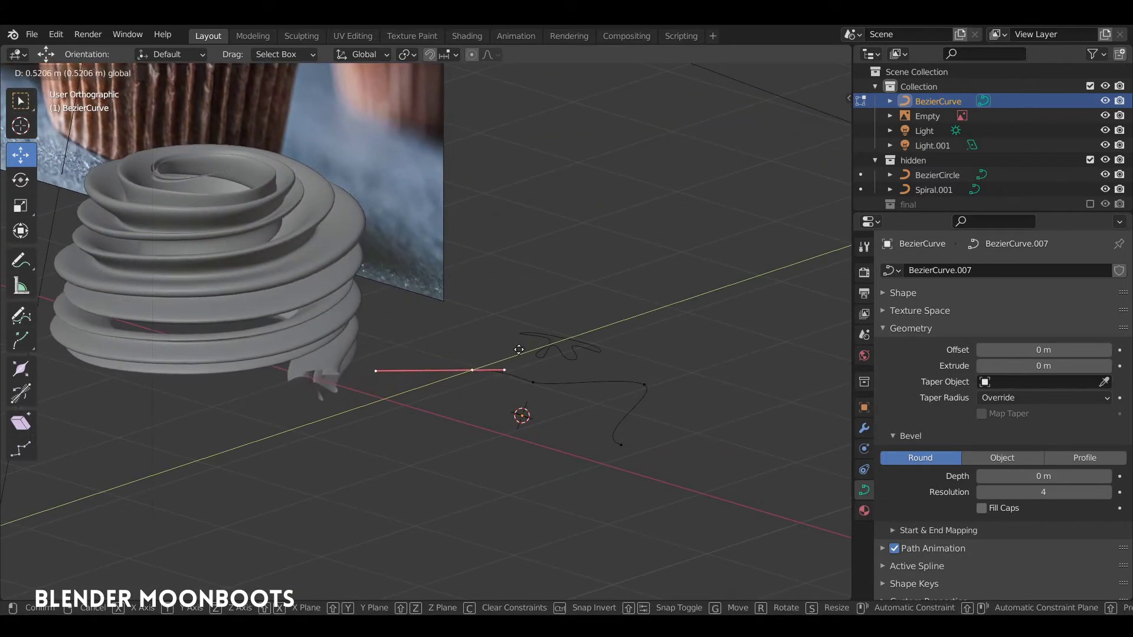
left_click_drag(507, 361, 505, 362)
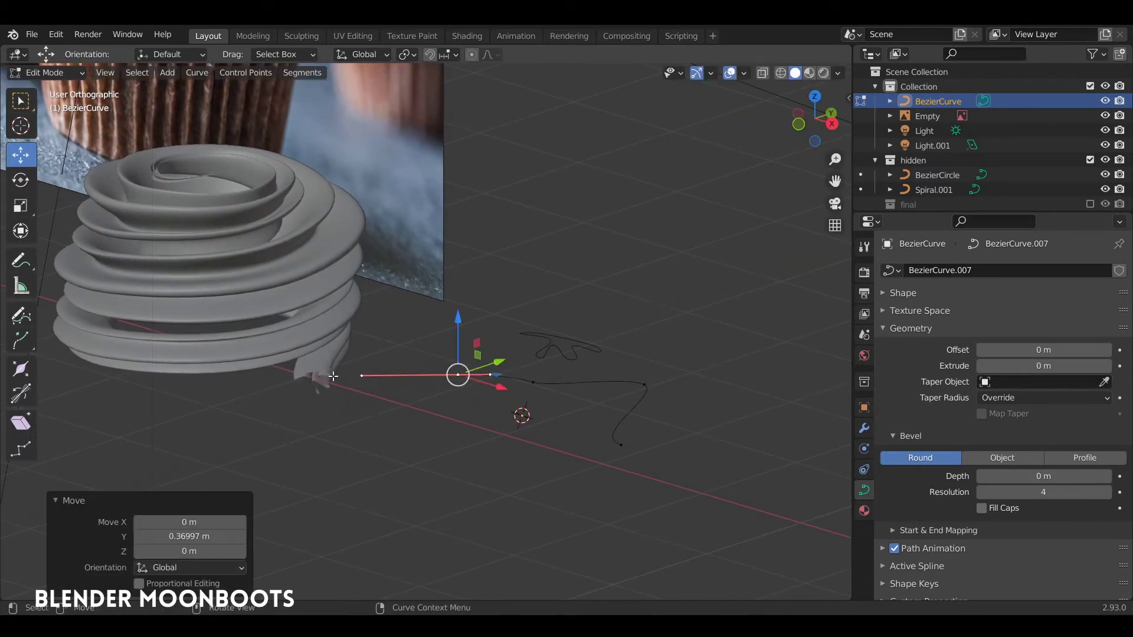
middle_click_drag(398, 379, 485, 358)
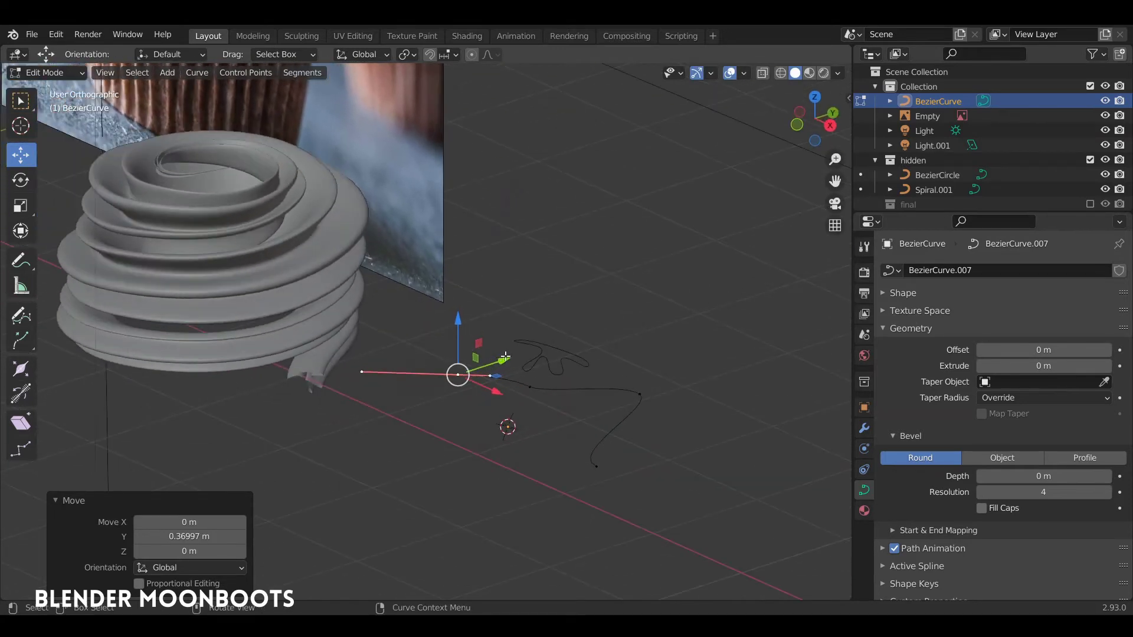
key("g")
key("y")
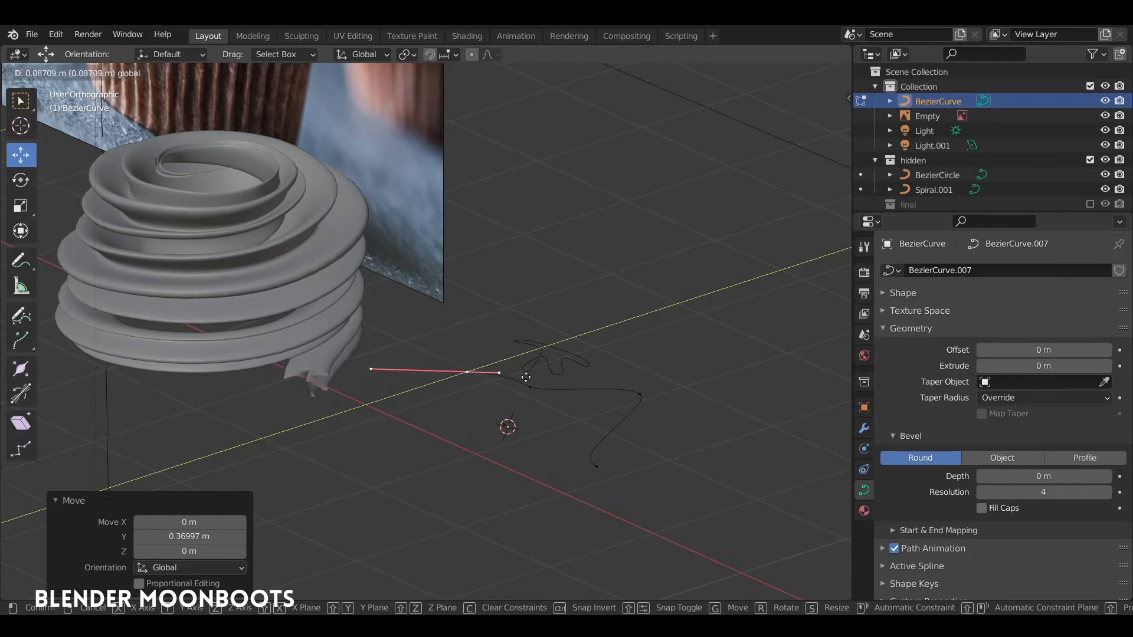
left_click(520, 382)
middle_click_drag(520, 382, 584, 359)
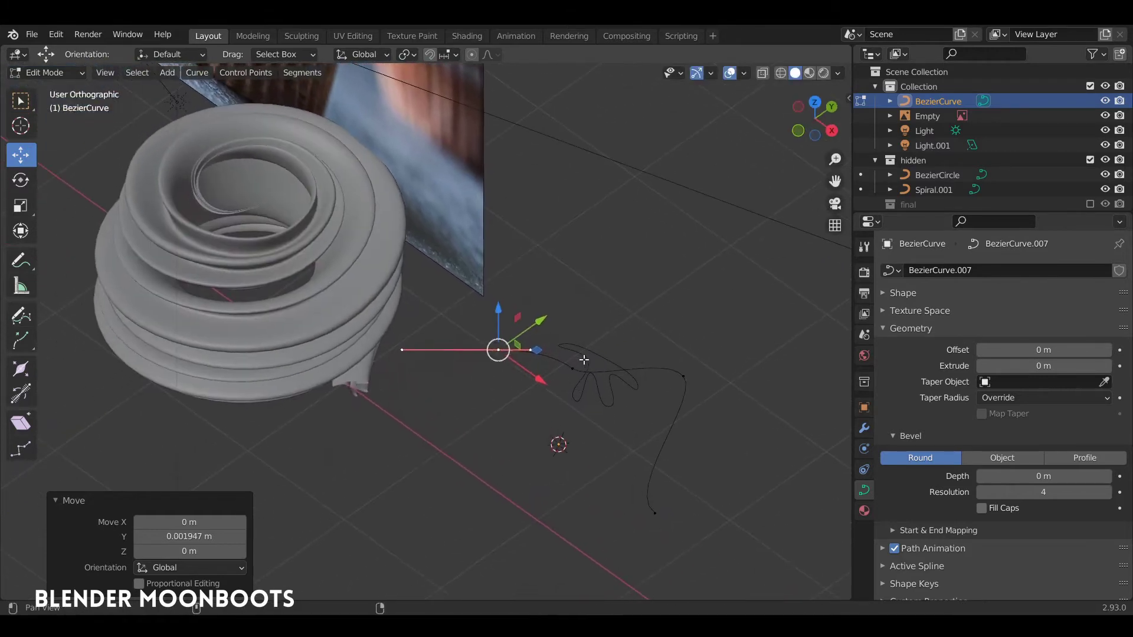
- Raise the taper curve's last end point along the Y axis to thicken the frosting's tip, and return to Object Mode
left_click(659, 516)
key("g")
key("y")
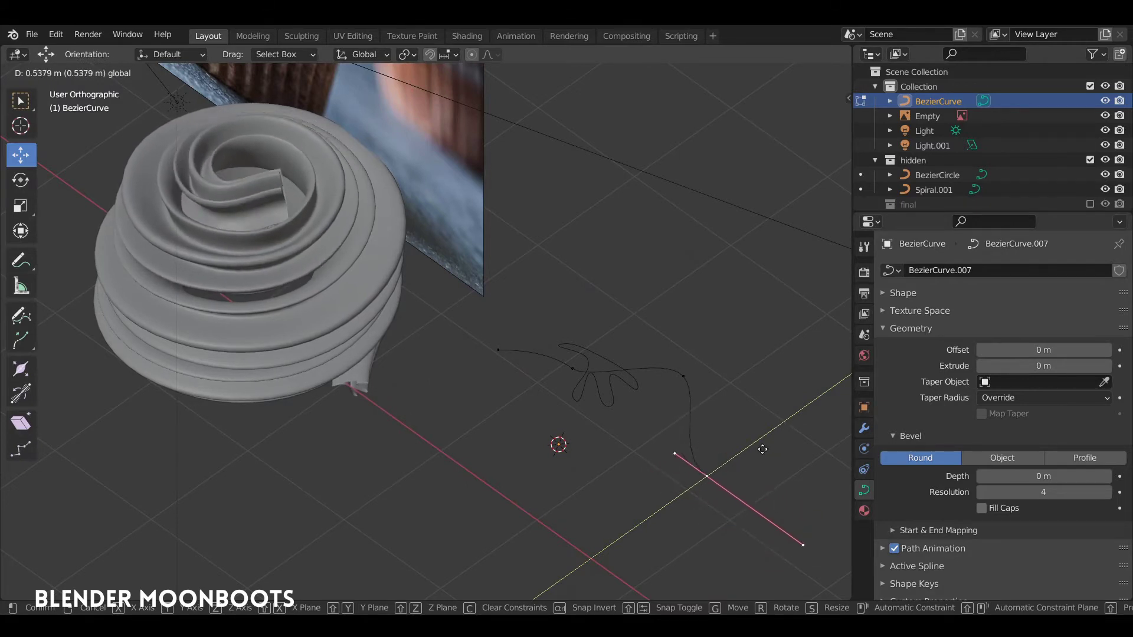
left_click(729, 456)
middle_click_drag(715, 420, 726, 367)
key("Tab")
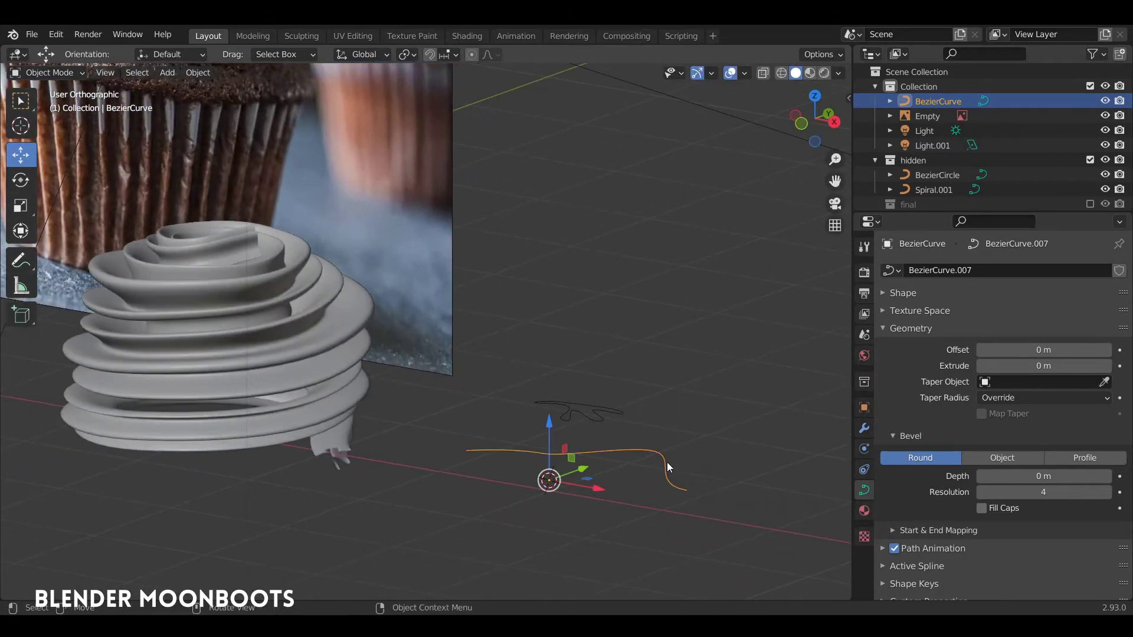
middle_click_drag(665, 439, 662, 463)
key("Tab")
left_click(545, 447)
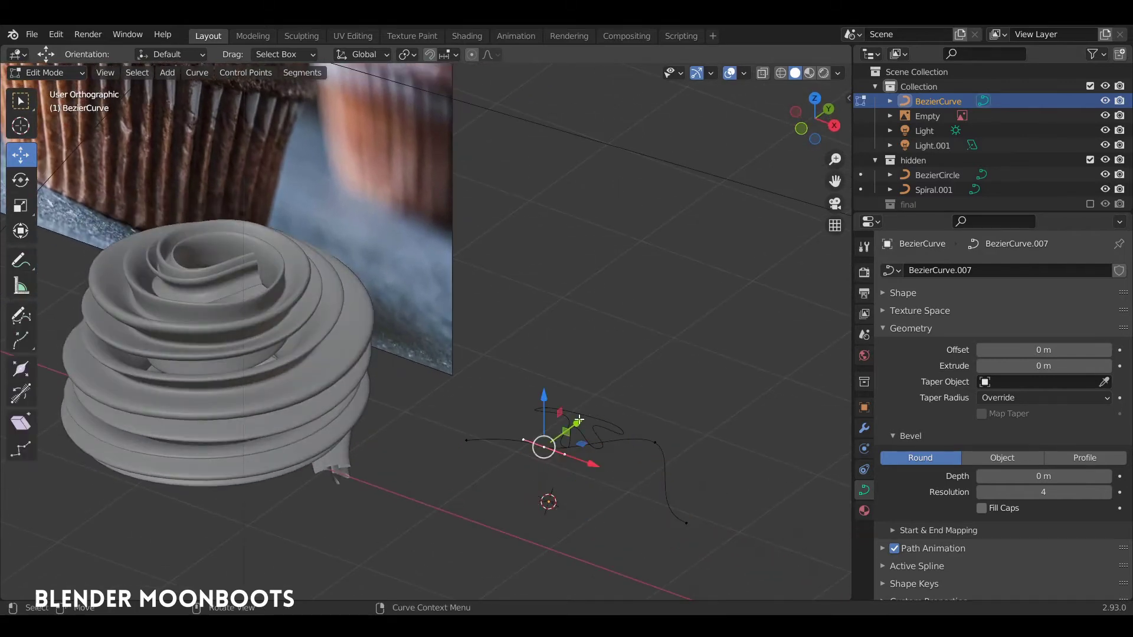
mouse_move(578, 419)
middle_mouse_down()
mouse_move(584, 407)
mouse_move(597, 426)
middle_mouse_up()
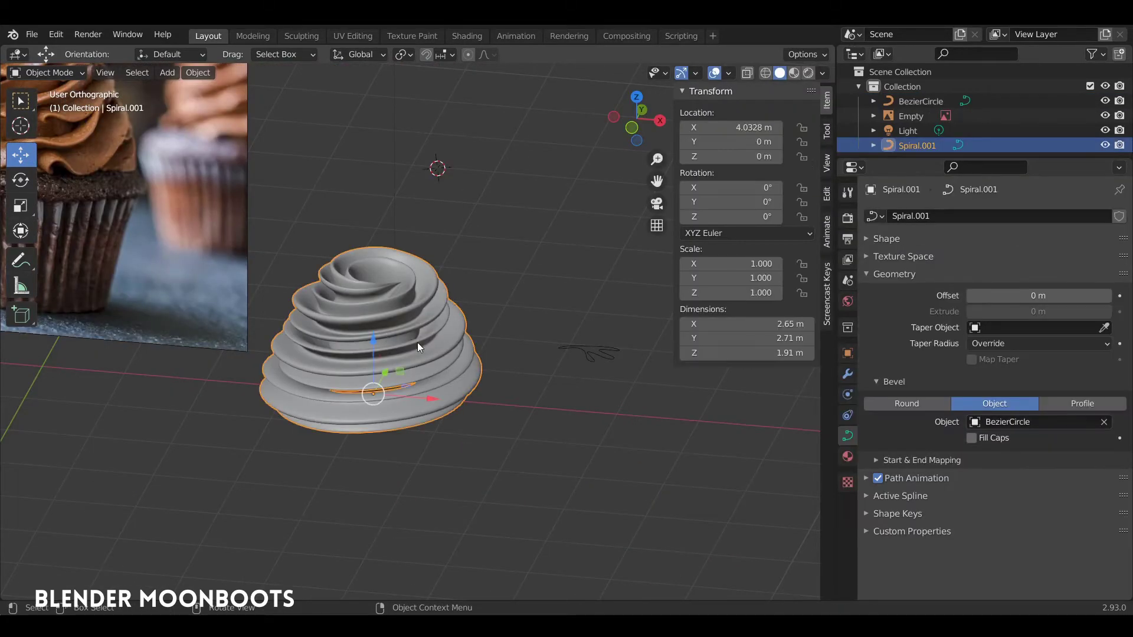
- Show the Shape settings of Spiral.001 and lower its Resolution Preview U to 4
middle_click_drag(416, 342, 572, 324)
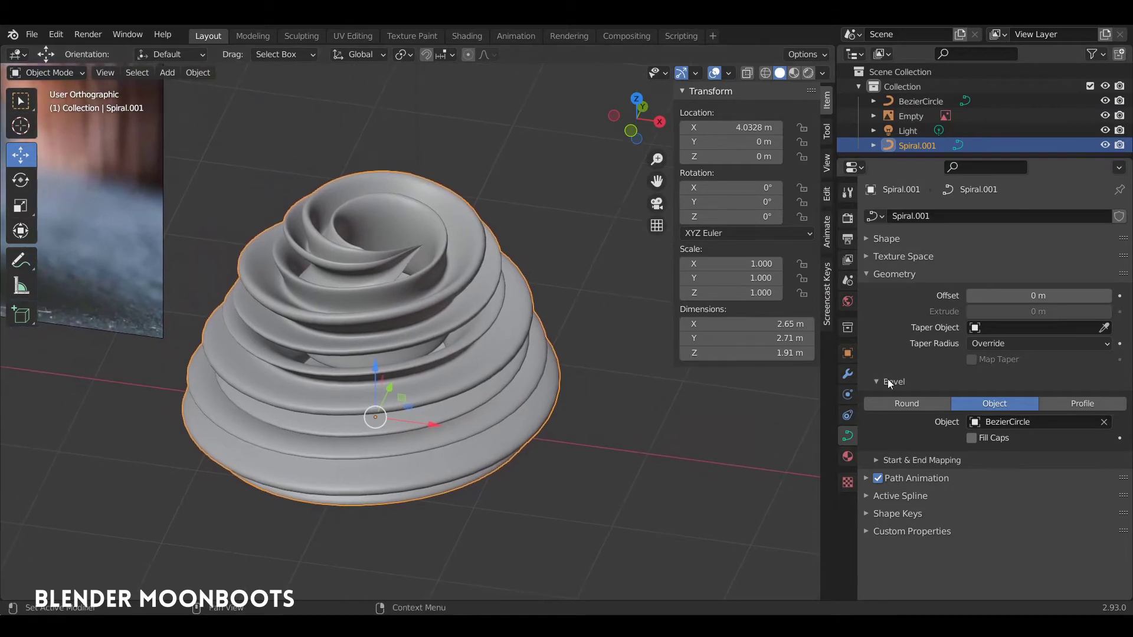
left_click(870, 272)
left_click(869, 237)
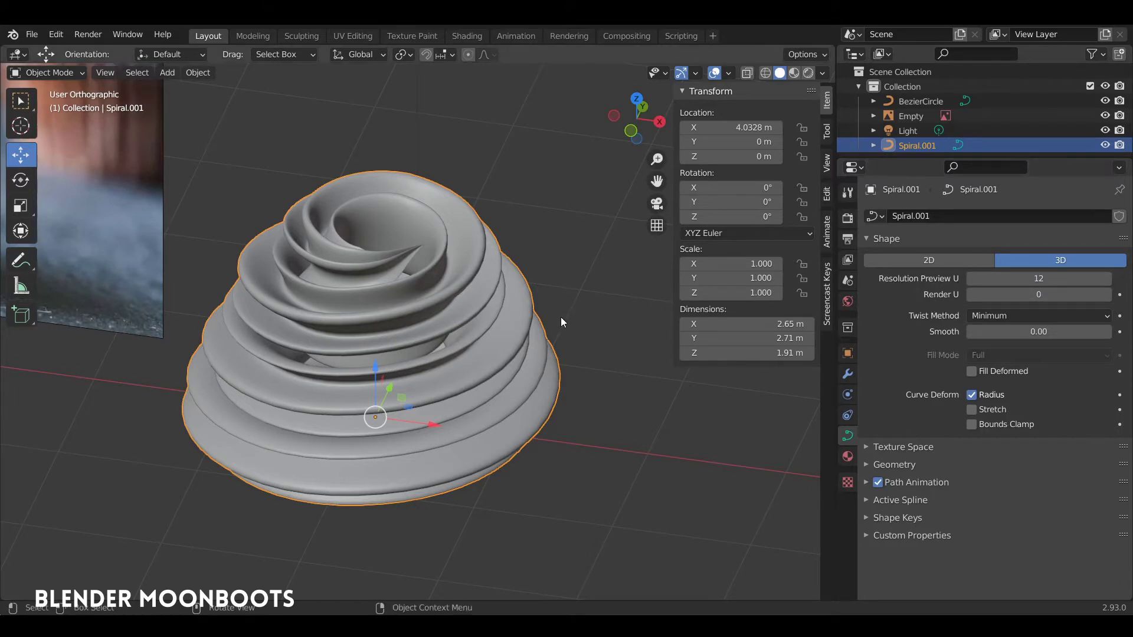
middle_click_drag(561, 317, 633, 292)
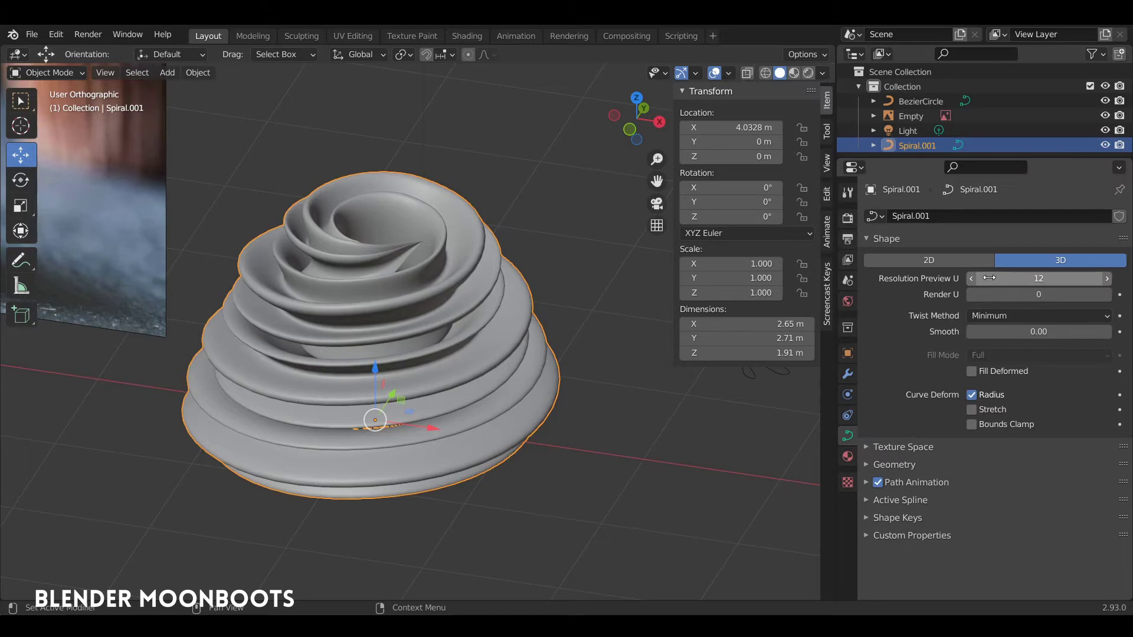
mouse_move(531, 330)
middle_mouse_down()
mouse_move(517, 312)
mouse_move(538, 321)
middle_mouse_up()
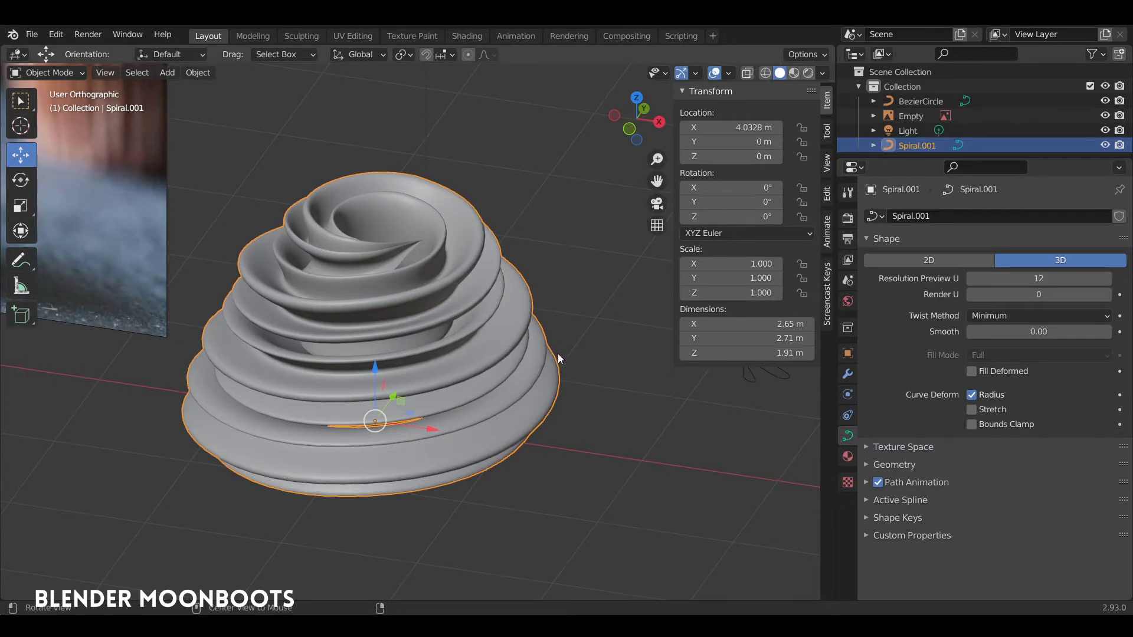
middle_click_drag(566, 349, 565, 349)
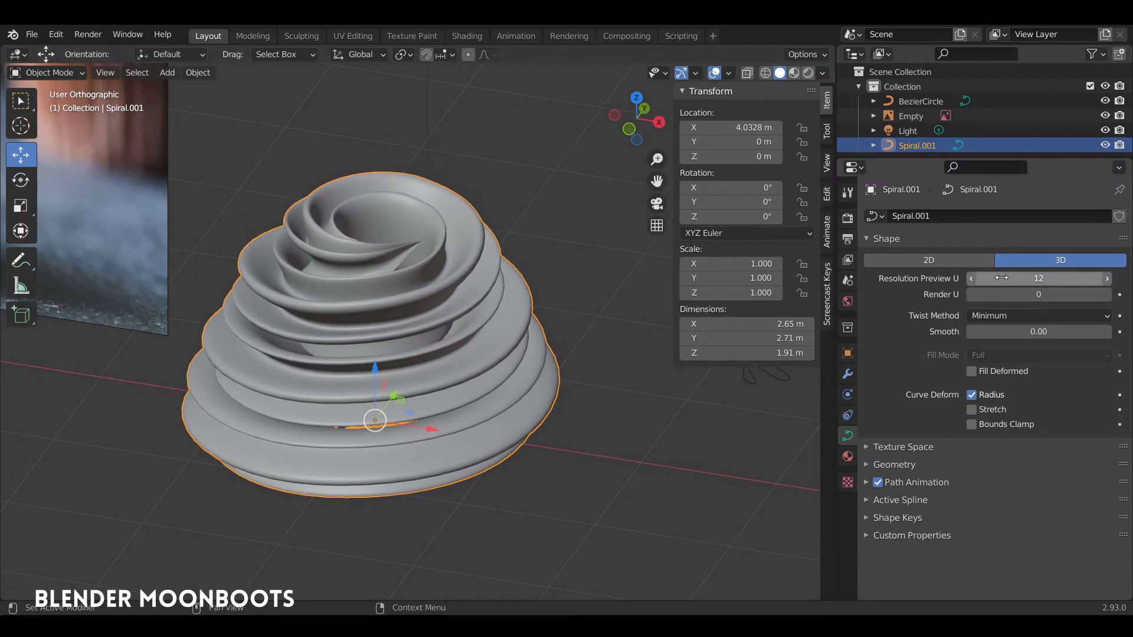
left_click(972, 278)
left_click(972, 279)
left_click(972, 278)
left_click(971, 278)
left_click(972, 279)
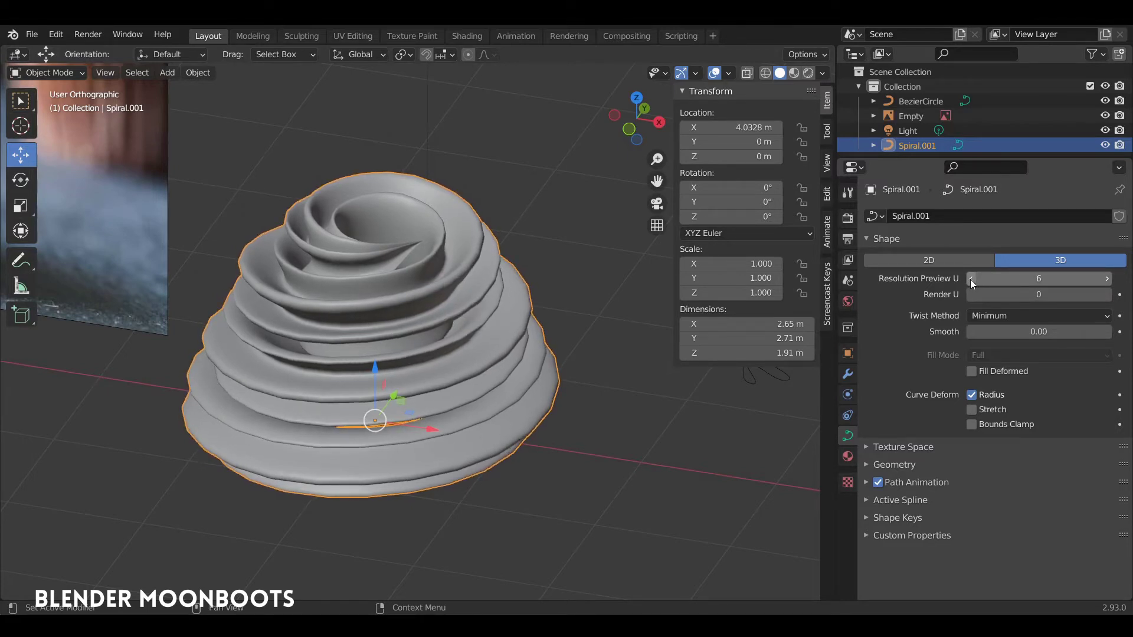
left_click(971, 279)
left_click(972, 279)
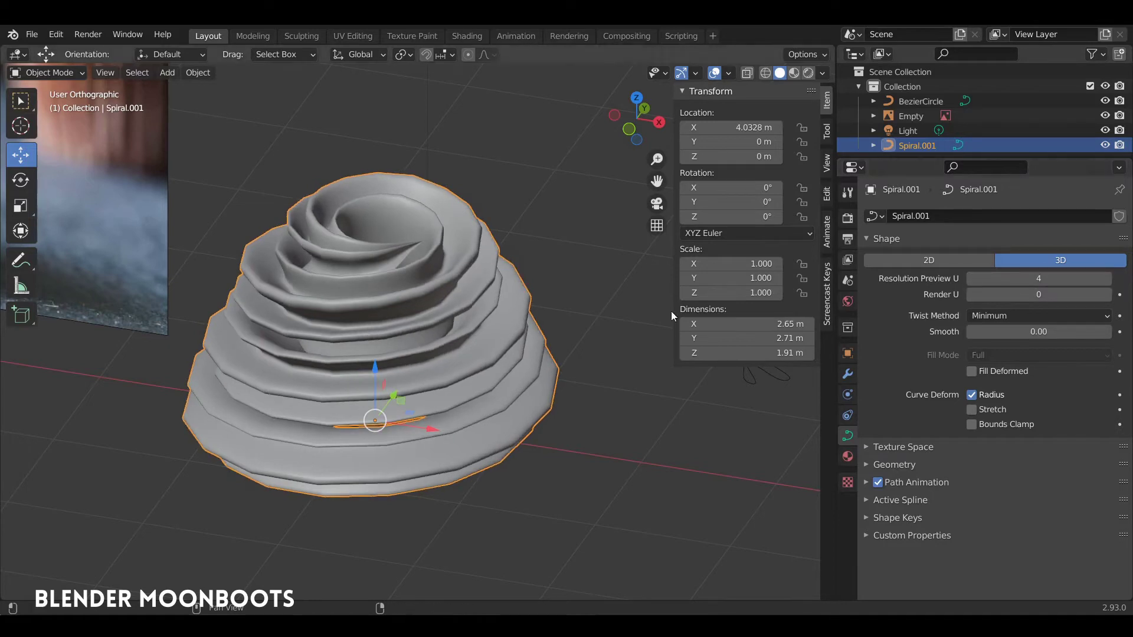
- Select the BezierCircle bevel profile and lower its Resolution Preview U to 4
mouse_move(481, 368)
middle_mouse_down()
mouse_move(484, 395)
mouse_move(482, 313)
mouse_move(497, 363)
mouse_move(481, 345)
middle_mouse_up()
left_click(605, 377)
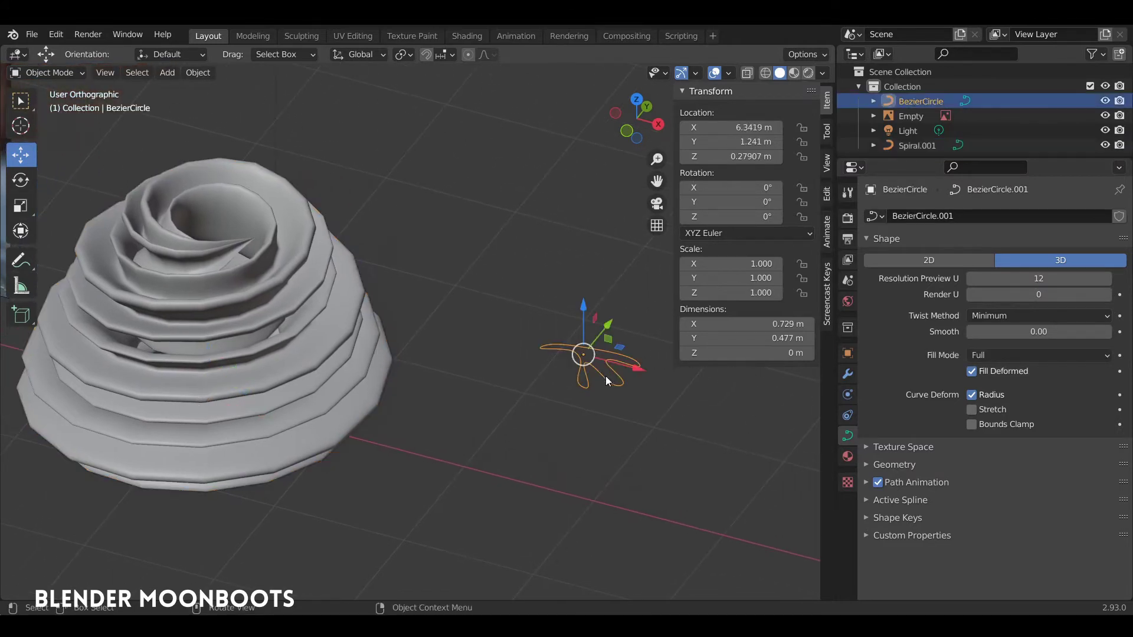
left_click(971, 278)
left_click(969, 277)
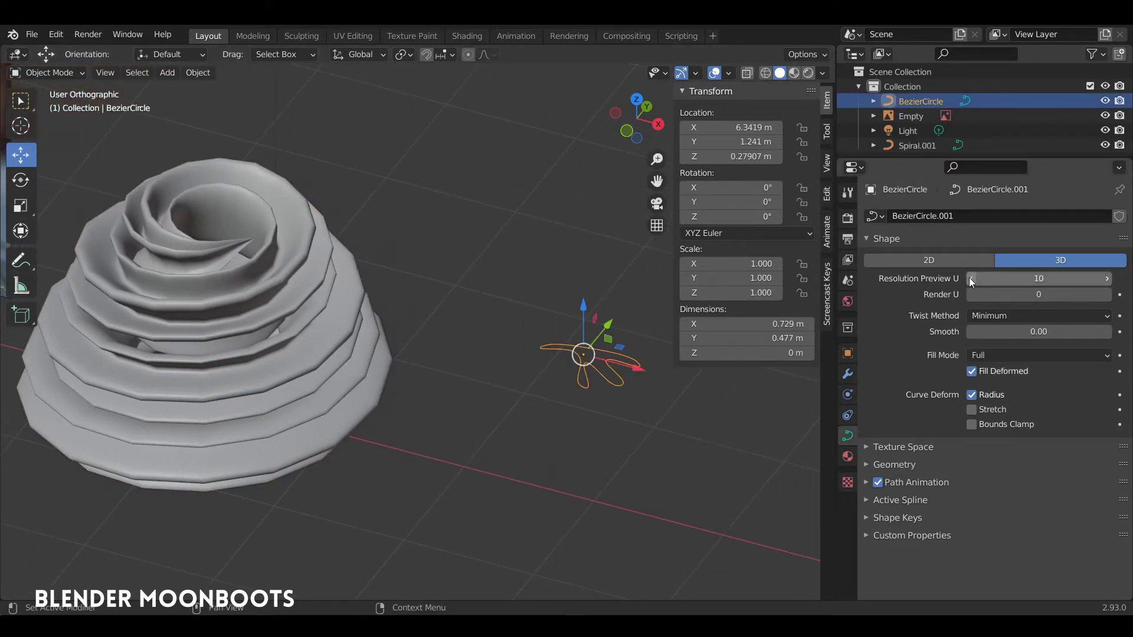
left_click(970, 279)
left_click(970, 278)
left_click(970, 279)
left_click(970, 278)
left_click(972, 278)
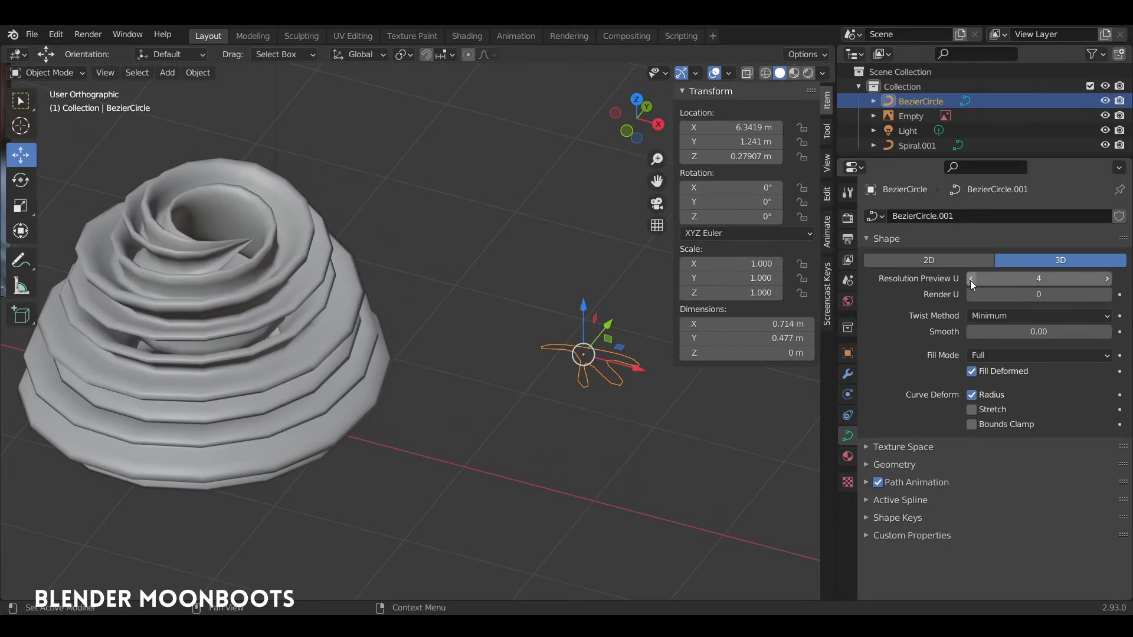
left_click(970, 281)
- Duplicate the frosting spiral and place the copy along the X axis at about X 9.24 m
middle_click_drag(445, 303, 442, 340)
left_click(343, 321, "shift")
left_click(345, 327)
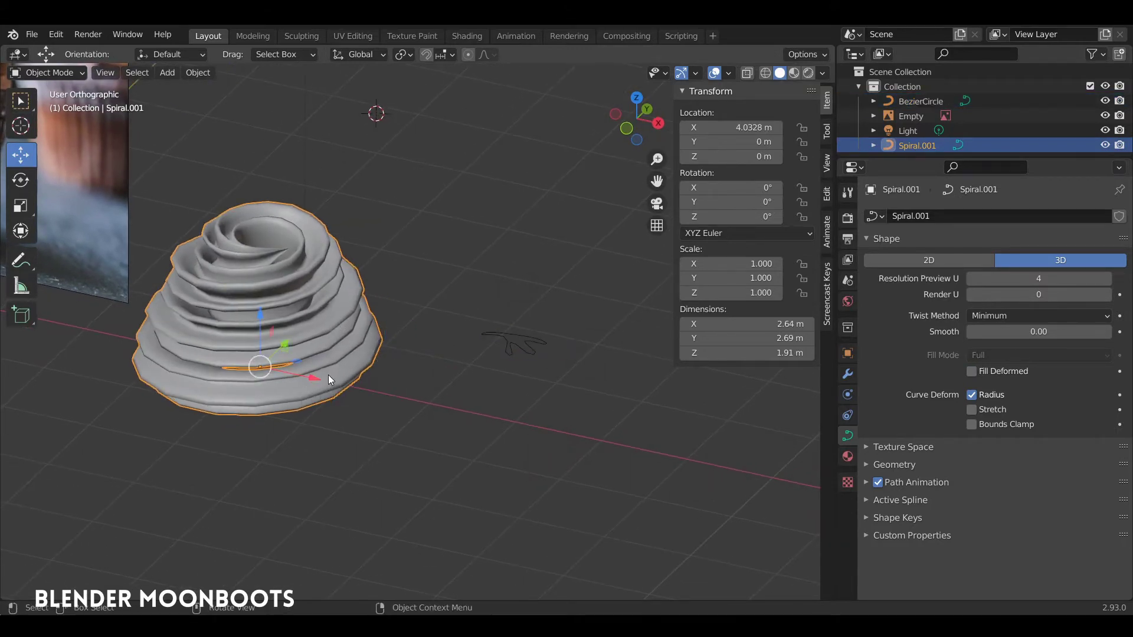
key("shift+d")
left_click(777, 433)
- Move BezierCircle and the original Spiral.001 into a new collection named hidden and exclude it from the view layer
left_click(518, 337)
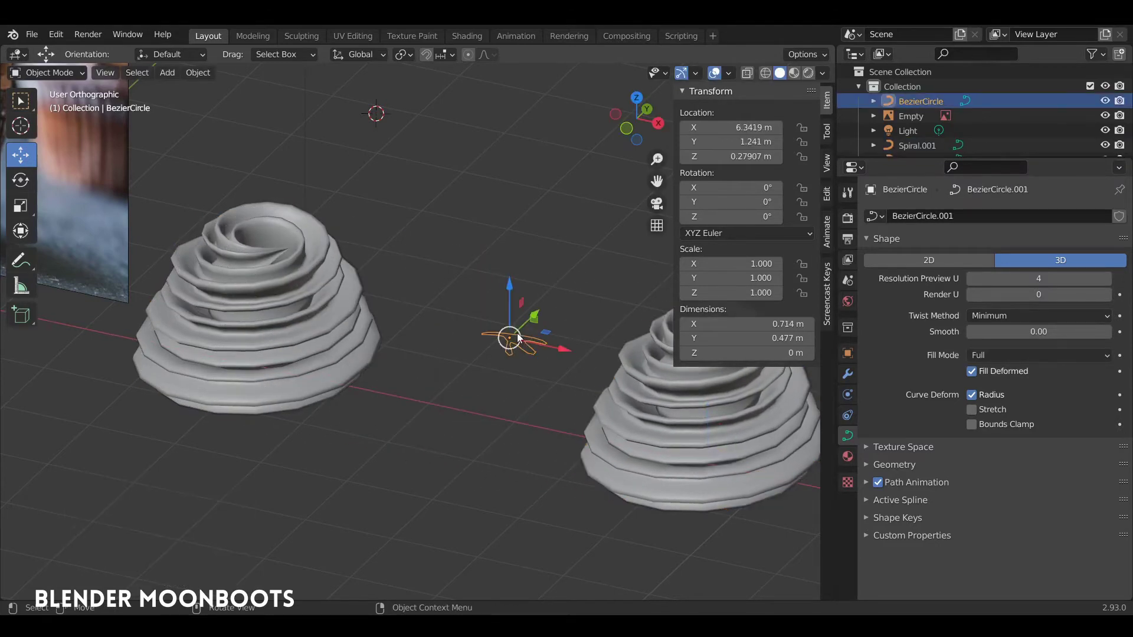
left_click(352, 312, "shift")
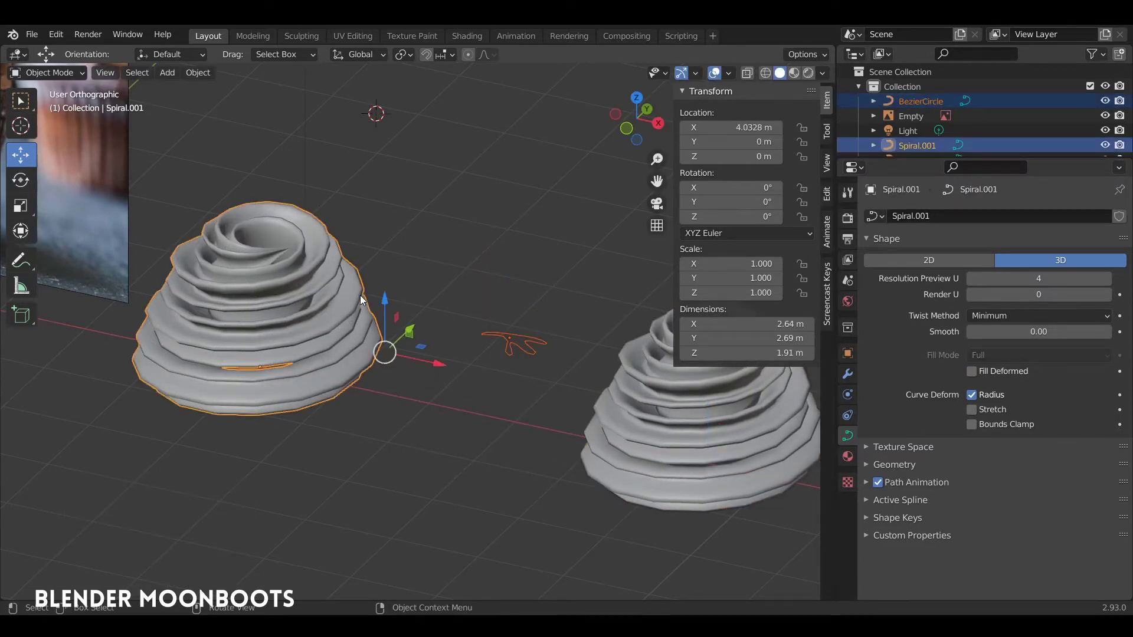
key("m")
left_click(351, 292)
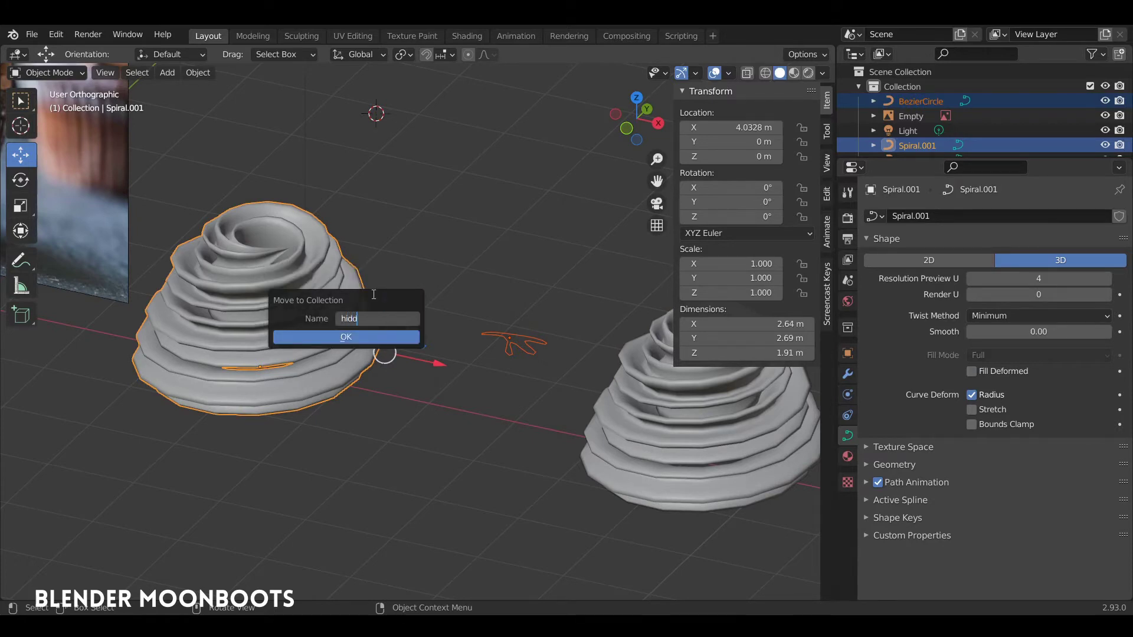
key("Return")
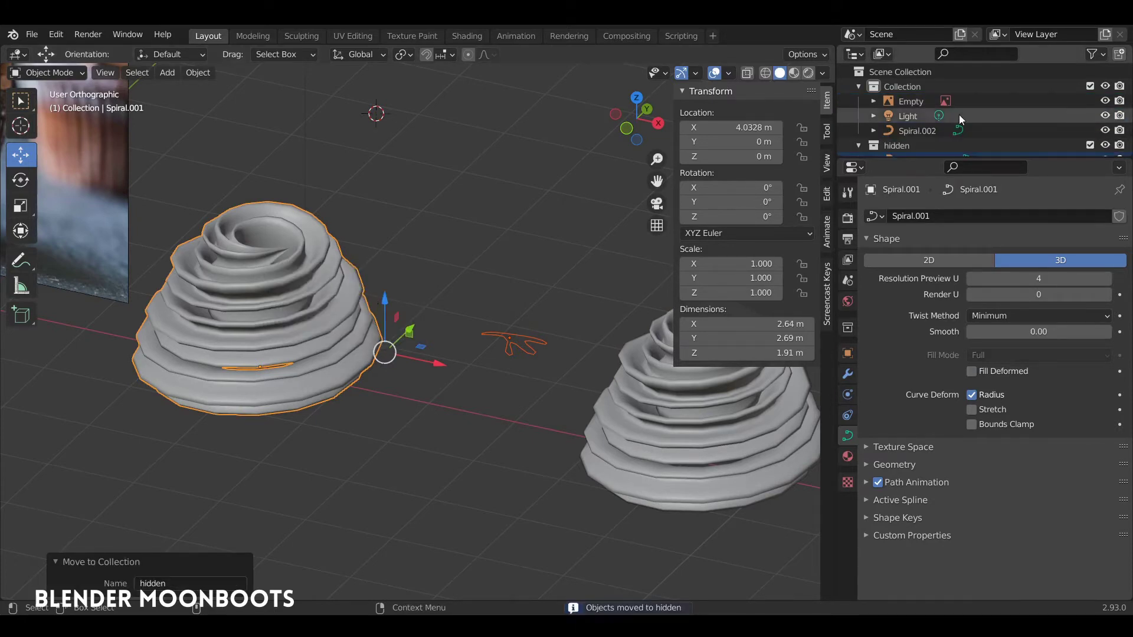
left_click(1089, 145)
- Move the duplicated spiral about -4 m along X and convert it to a mesh
left_click(779, 443)
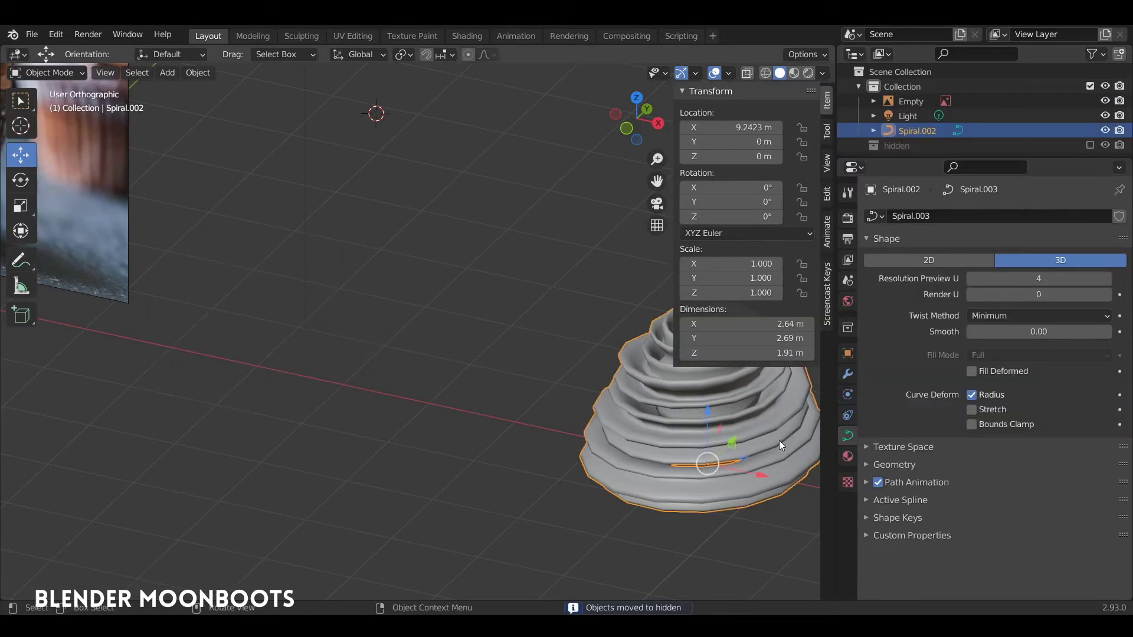
left_click_drag(760, 475, 416, 374)
right_click(409, 317)
mouse_move(394, 318)
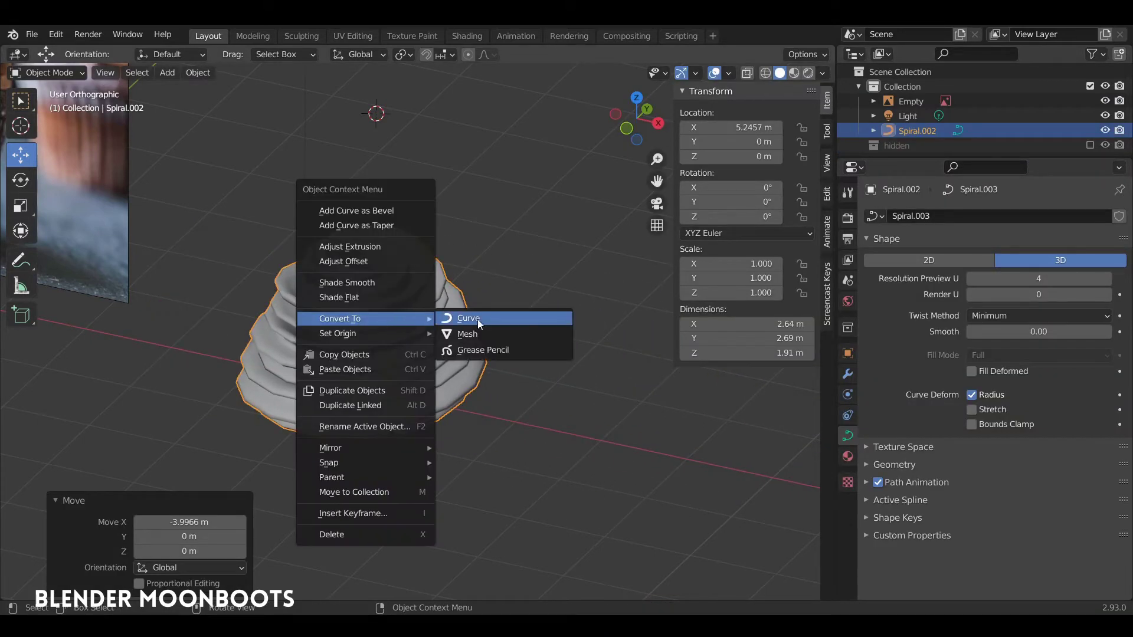
left_click(492, 334)
- Enter Edit Mode on the frosting mesh to examine its topology and compare it with the cupcake reference in front view
key("Tab")
scroll(455, 316, "up", 5)
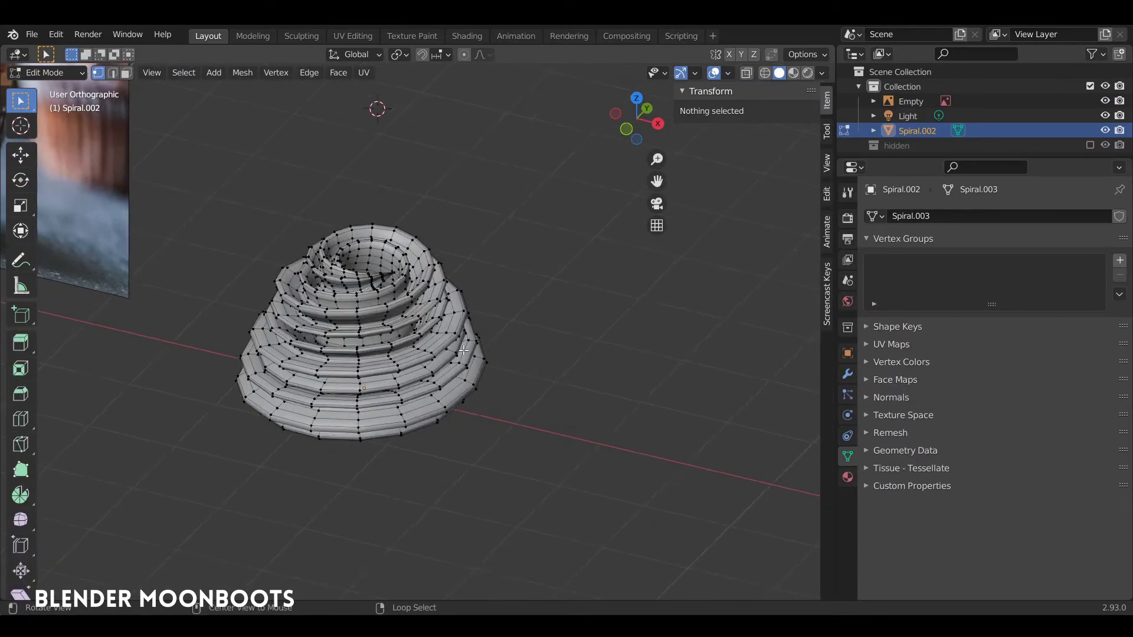
mouse_move(572, 275)
middle_mouse_down()
mouse_move(622, 300)
mouse_move(634, 288)
mouse_move(602, 272)
mouse_move(585, 298)
mouse_move(590, 286)
middle_mouse_up()
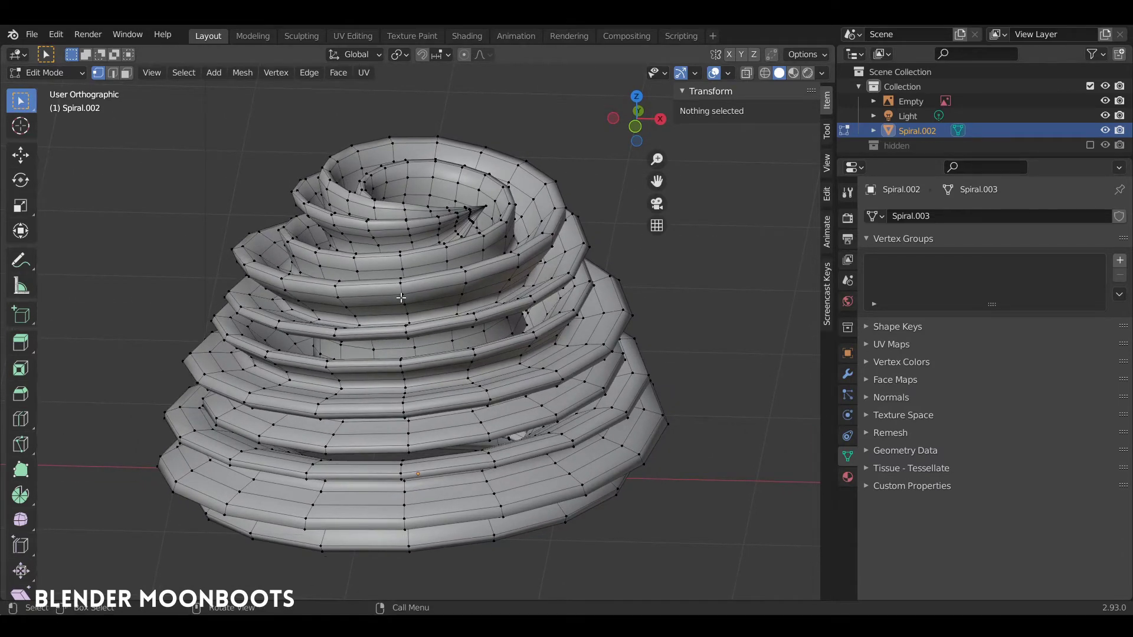
key("KP_1")
scroll(465, 248, "down", 5)
middle_click_drag(460, 253, 598, 493, "shift")
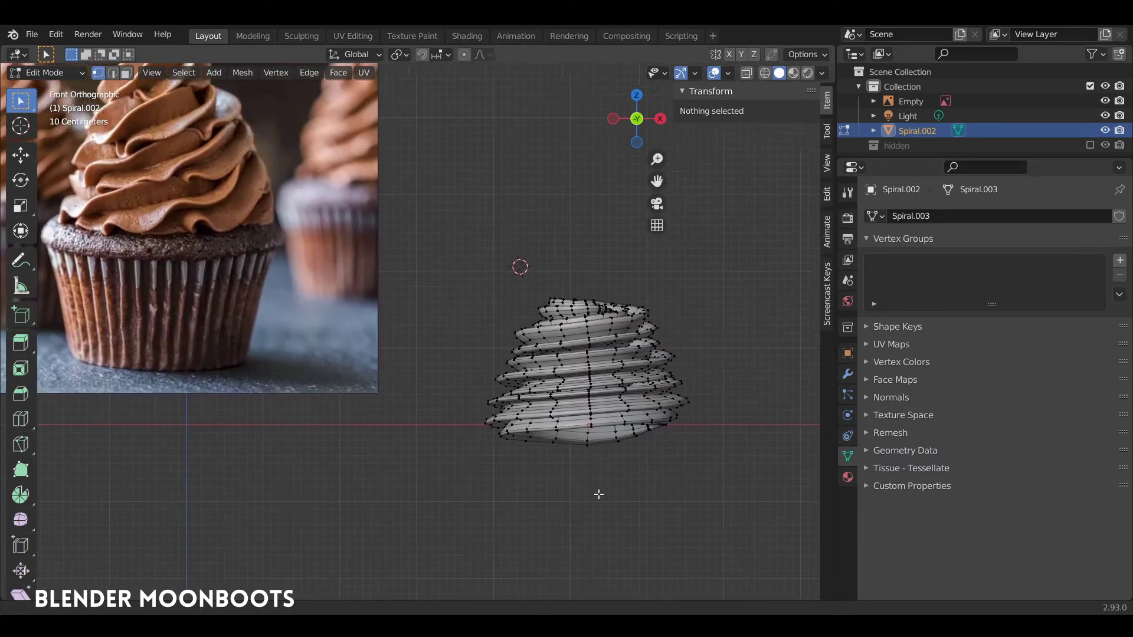
- Move the frosting mesh over the reference cupcake's frosting, about -5.68 m along X and 2.79 m along Z
scroll(597, 493, "down", 2)
middle_click_drag(619, 408, 653, 417, "shift")
key("Tab")
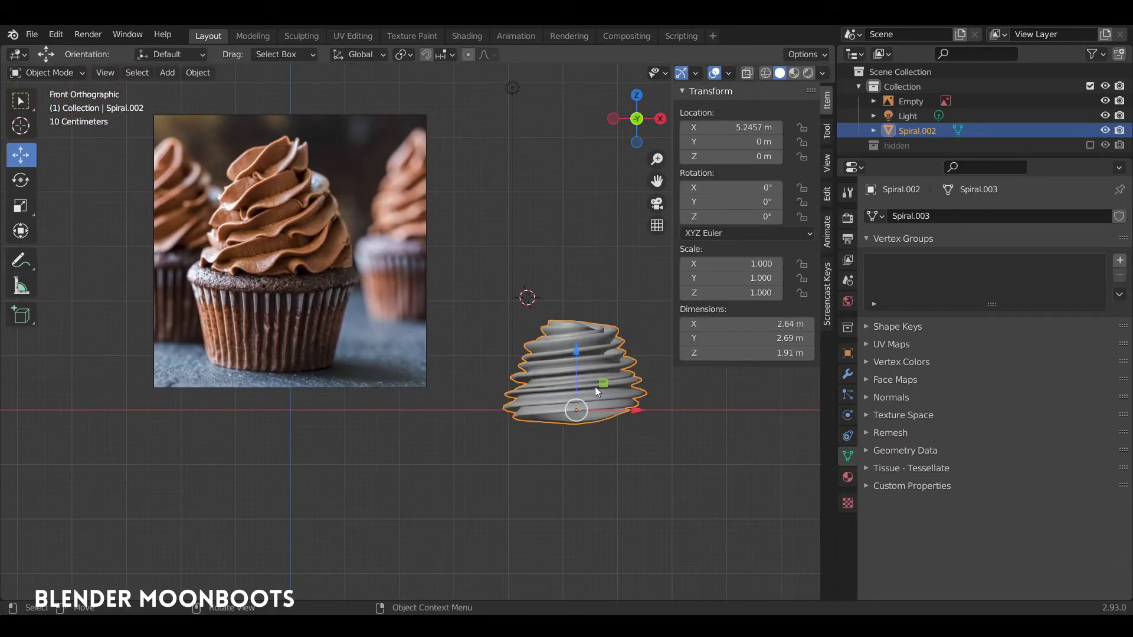
left_click_drag(585, 406, 268, 246)
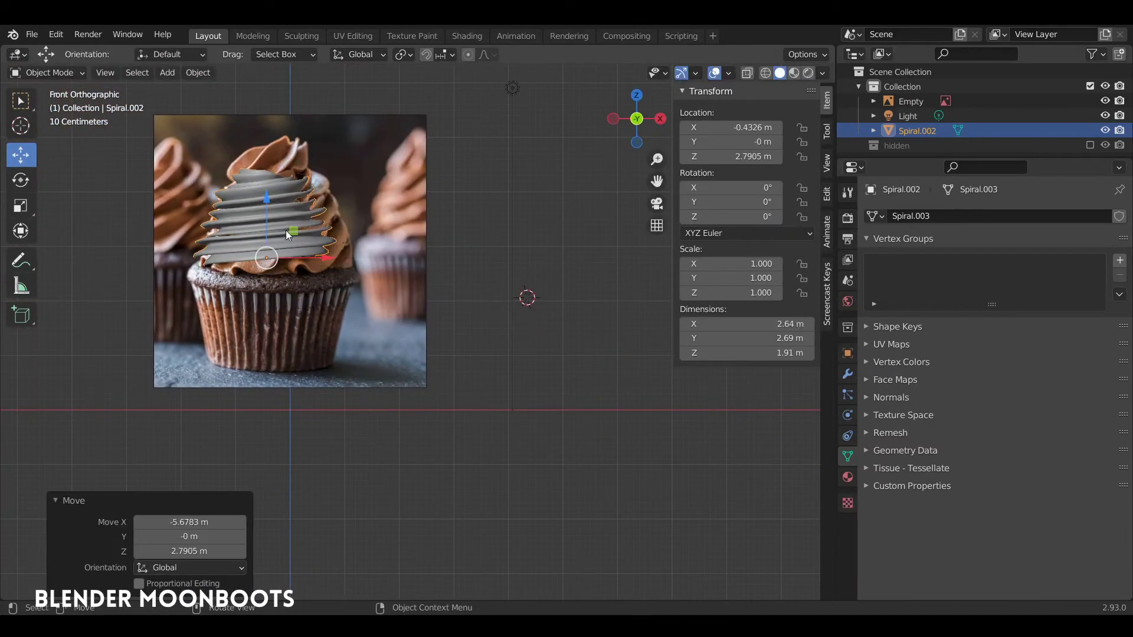
- Scale the whole frosting mesh by about 1.304 in Edit Mode and shift it about 0.18 m along X and 0.03 m along Z
key("Tab")
middle_click_drag(286, 233, 463, 312, "shift")
scroll(462, 311, "up", 4)
middle_click_drag(492, 267, 443, 288, "shift")
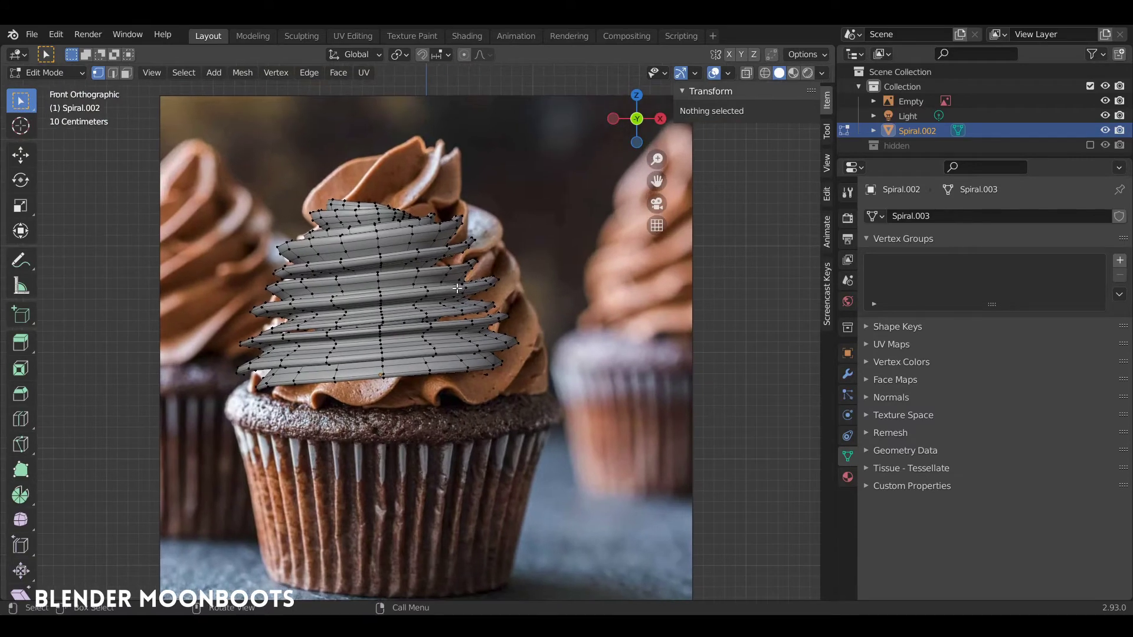
key("a")
key("s")
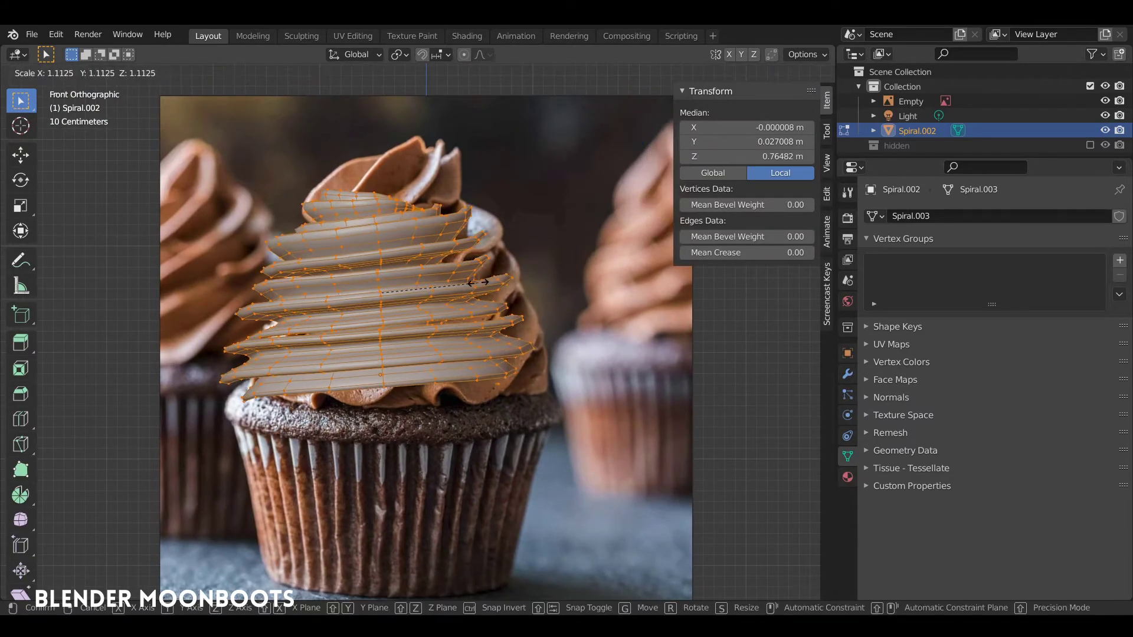
left_click(487, 308)
key("g")
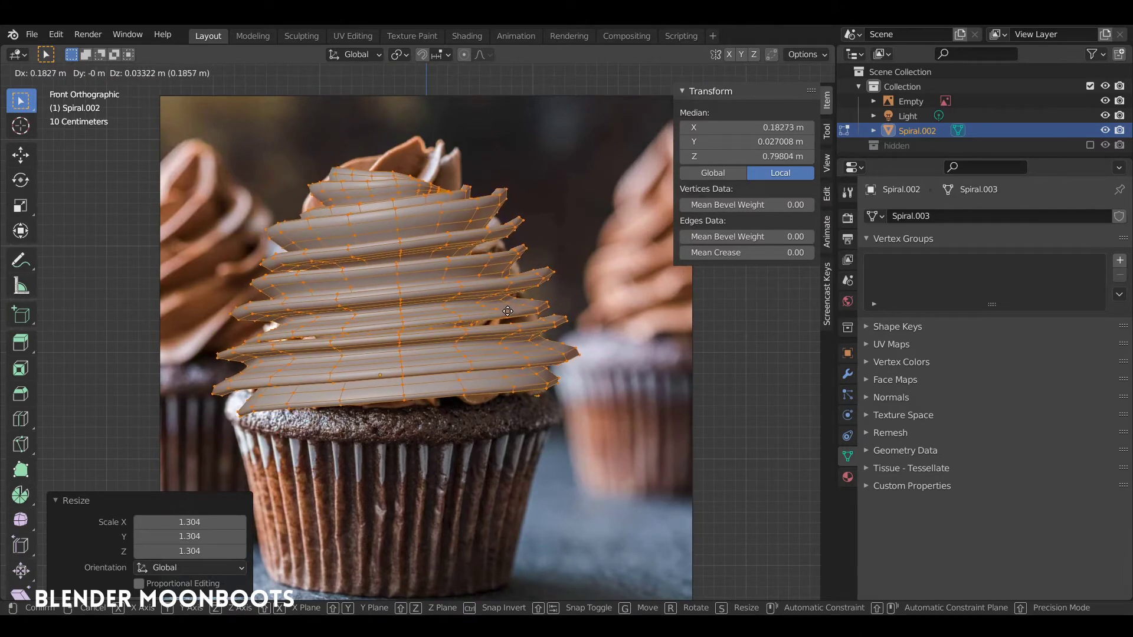
left_click(512, 310)
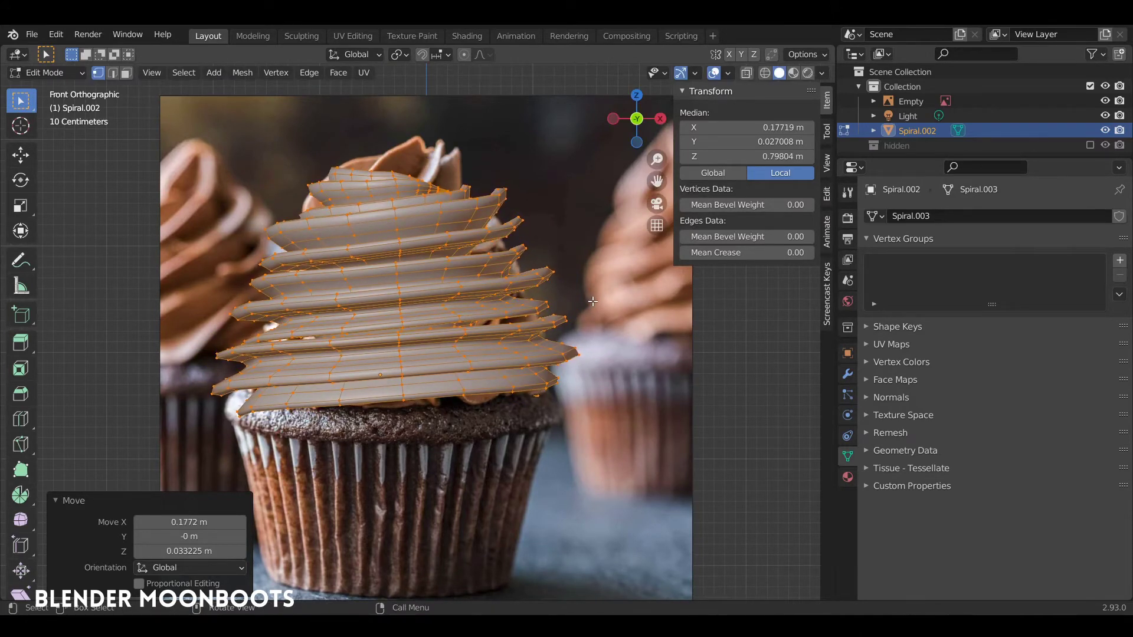
- Scale the whole frosting mesh to about 0.871 in X and Y while keeping its height
key("s")
key("shift+z")
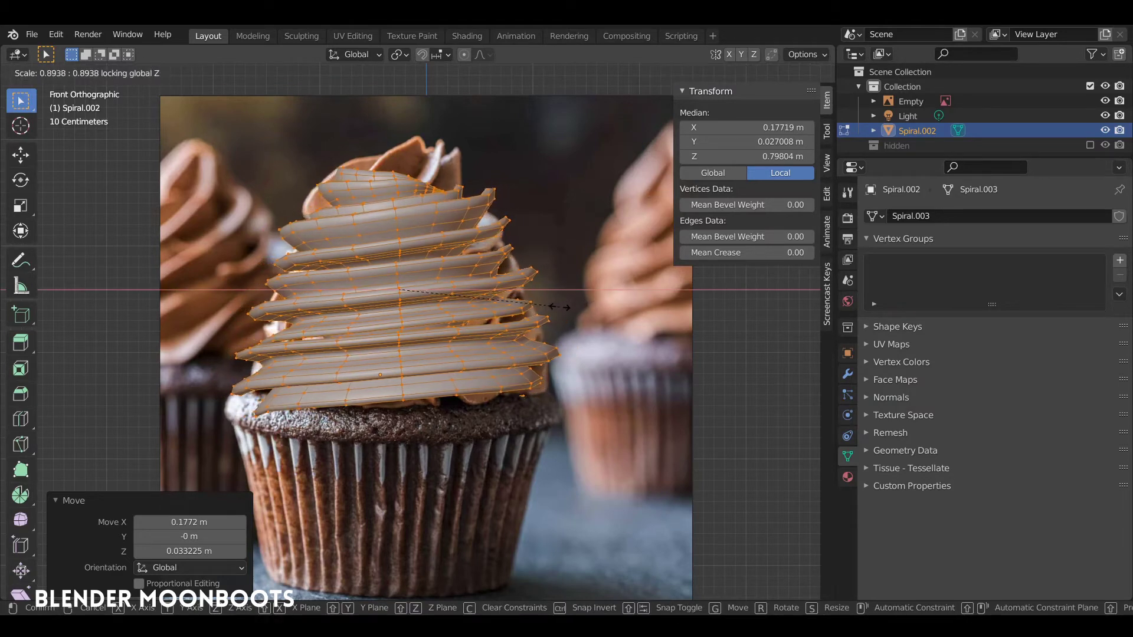
left_click(554, 309)
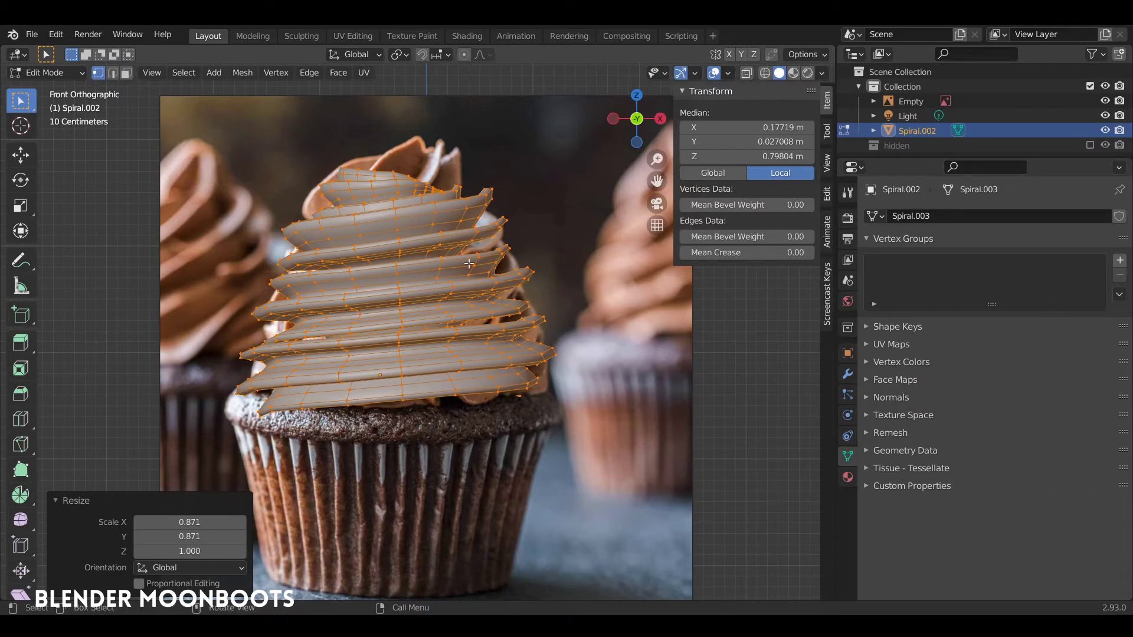
- Move the frosting object along X toward the side of the reference cupcake, to about X 2.26 m
key("Tab")
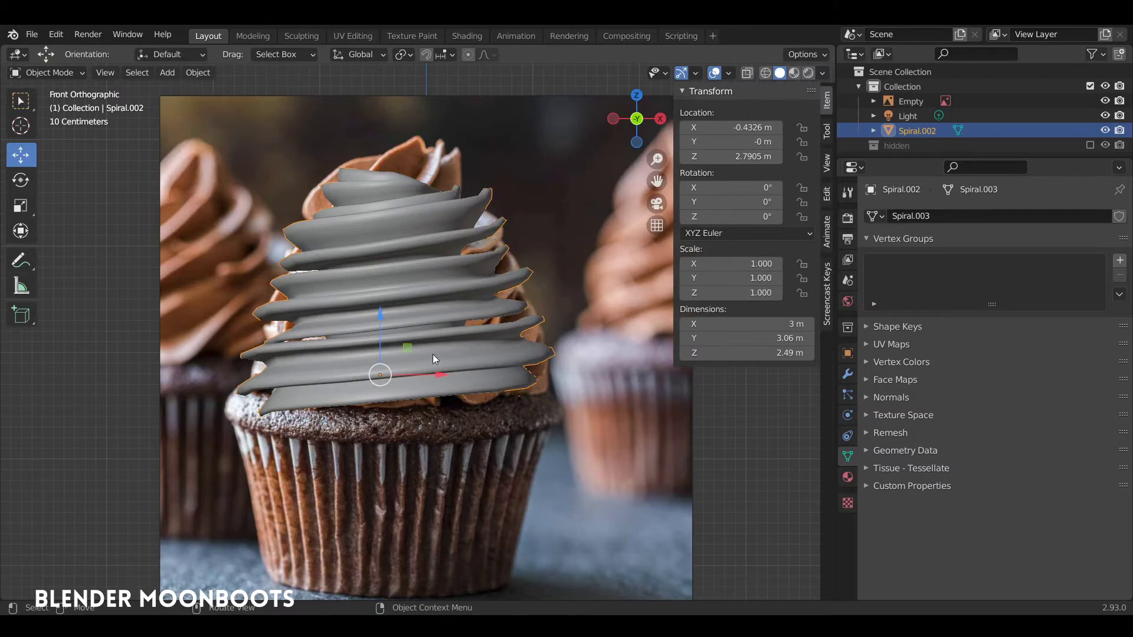
left_click_drag(446, 375, 732, 417)
middle_click_drag(484, 382, 333, 361, "shift")
- Shear the whole frosting mesh vertically by about 0.196 in front view so its swirls slant upward
key("Tab")
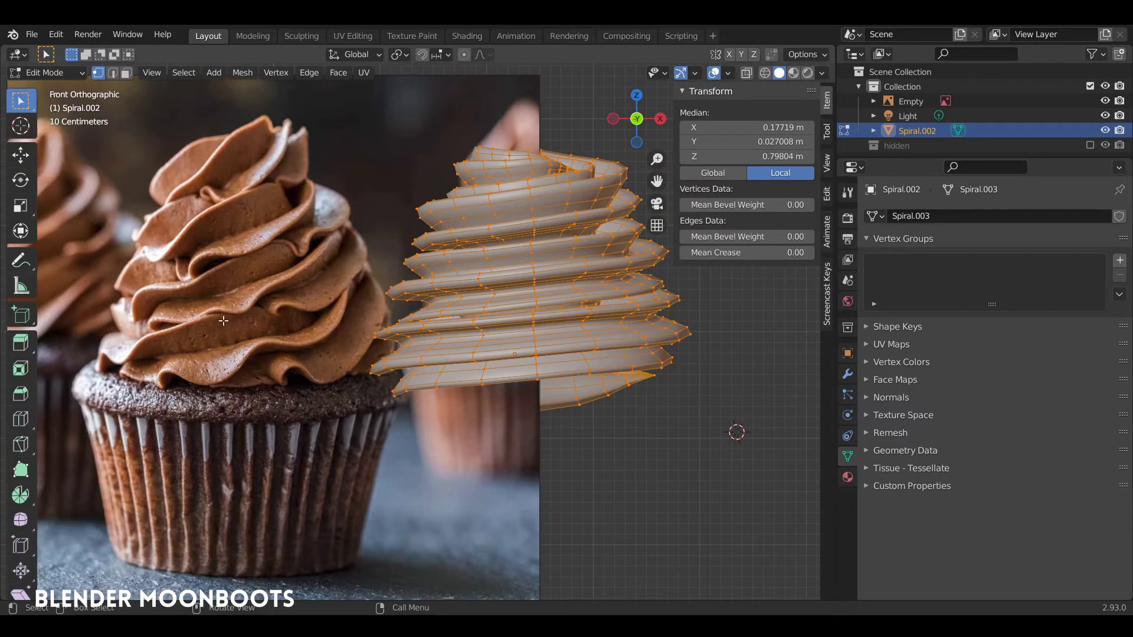
middle_click_drag(499, 237, 476, 292, "ctrl")
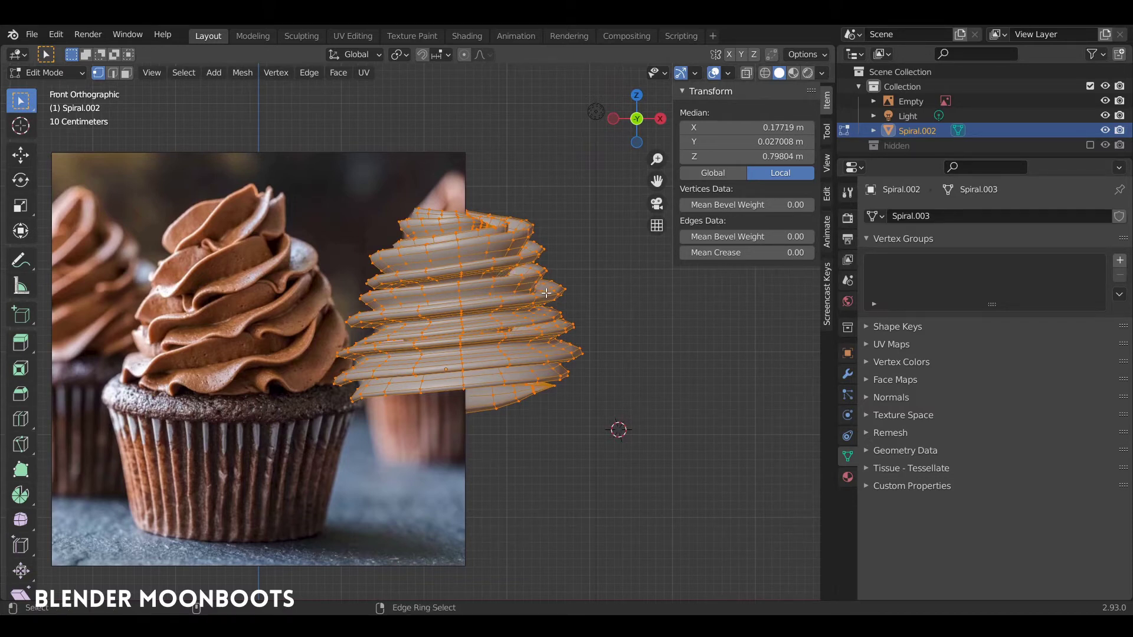
key("shift+ctrl+alt+s")
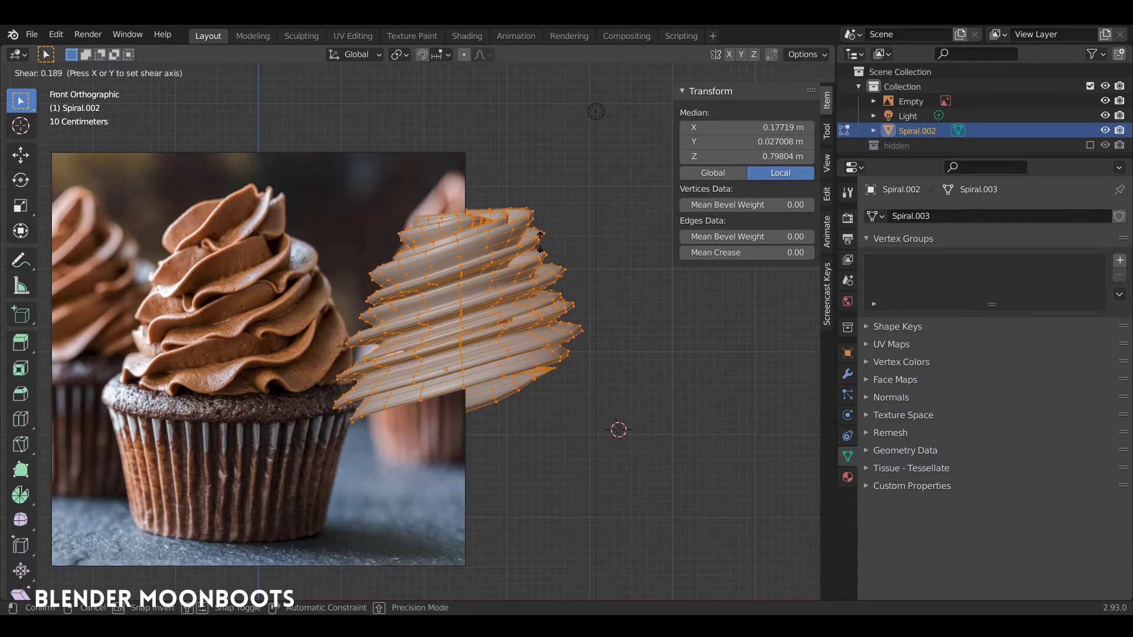
left_click(538, 241)
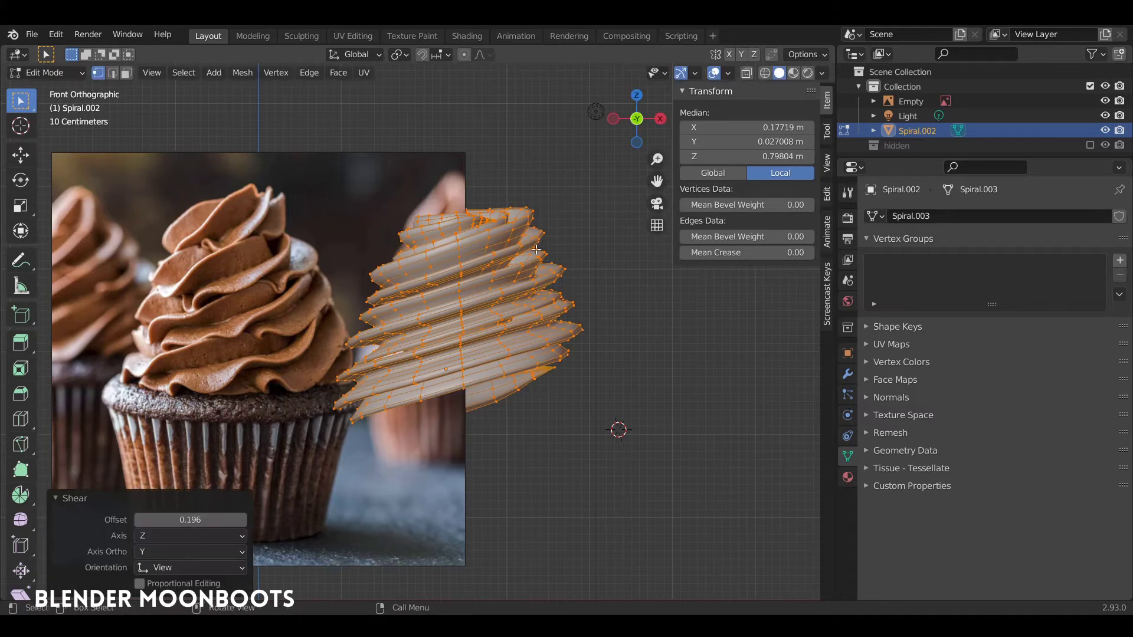
- Move the frosting object along X to about 4.13 m, clear of the reference image
key("Tab")
middle_click_drag(554, 323, 429, 371, "shift")
key("g")
key("x")
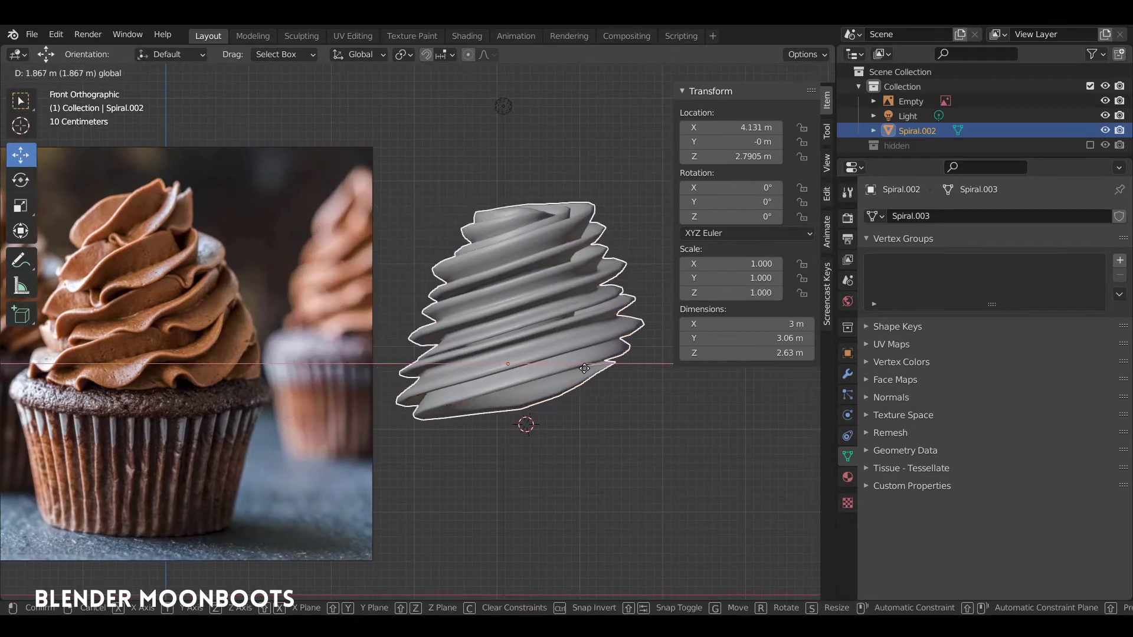
left_click(599, 366)
- Lasso the frosting's lower right vertices in X-ray and move them about 0.17 m in X and -0.08 m in Z with proportional editing
key("Tab")
key("alt+a")
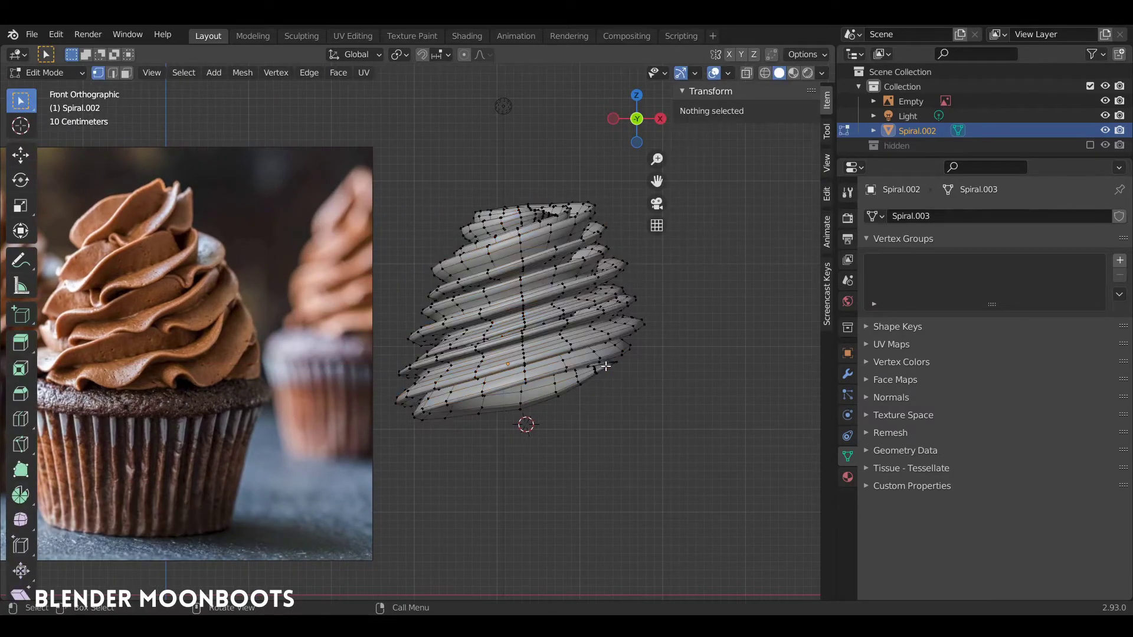
key("alt+z")
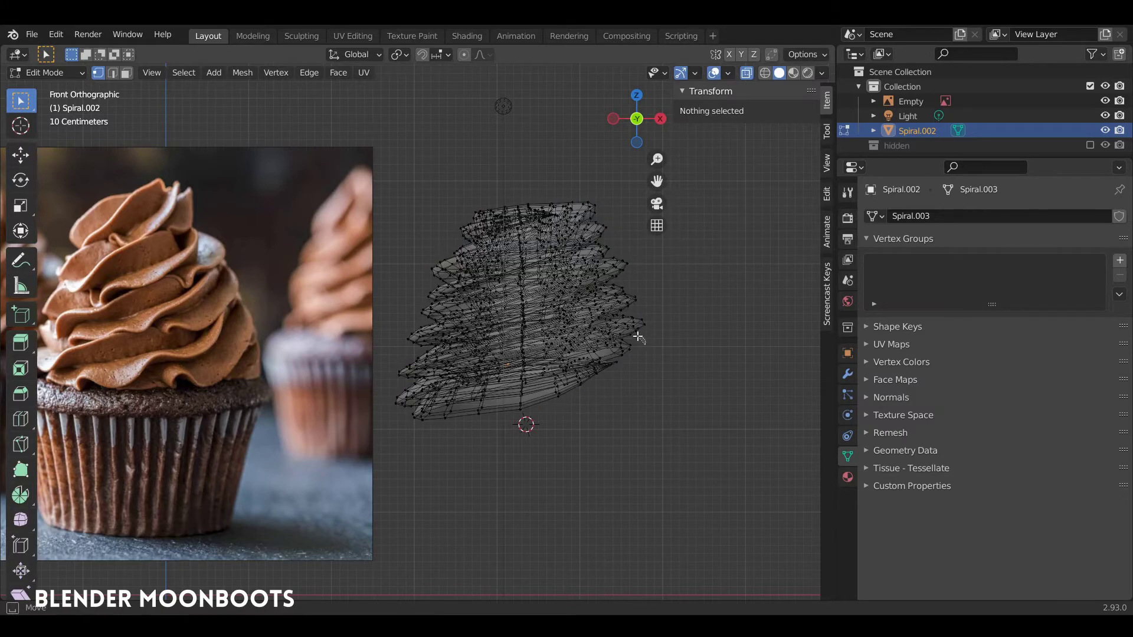
mouse_move(627, 359)
right_mouse_down("ctrl")
mouse_move(554, 432)
mouse_move(666, 320)
mouse_move(590, 383)
mouse_move(660, 354)
mouse_move(649, 319)
right_mouse_up("ctrl")
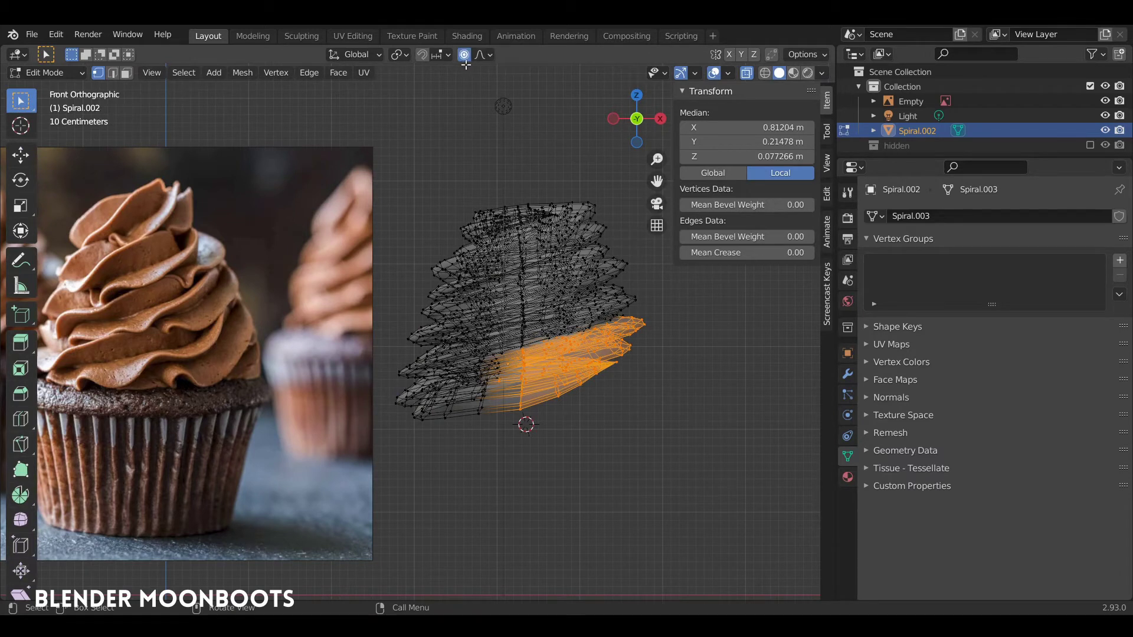
left_click(486, 56)
key("g")
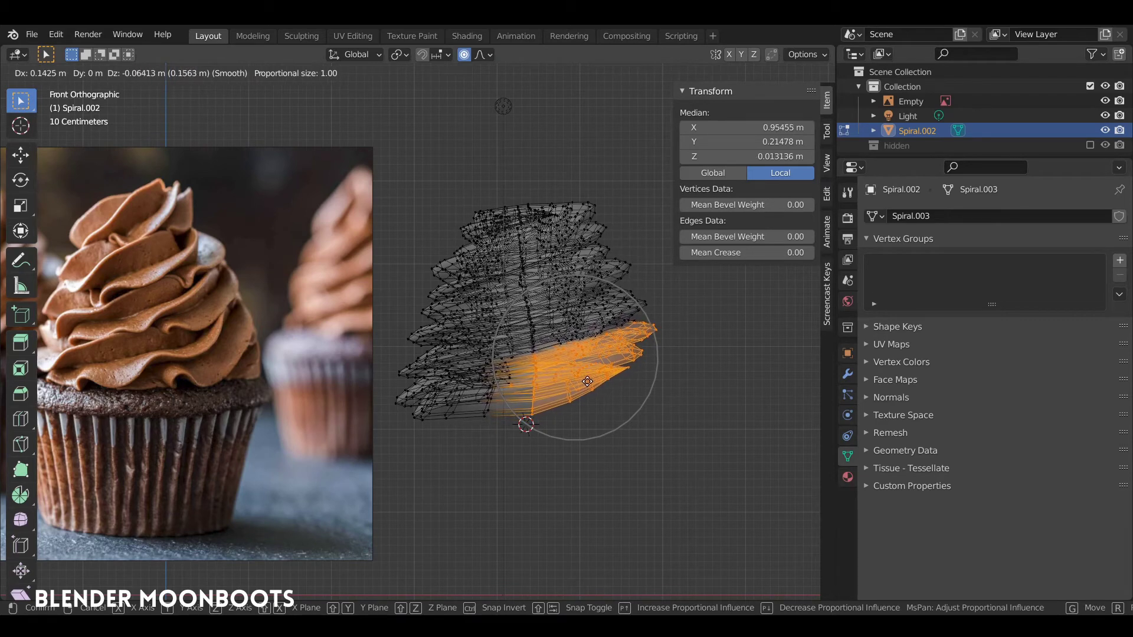
left_click(603, 383)
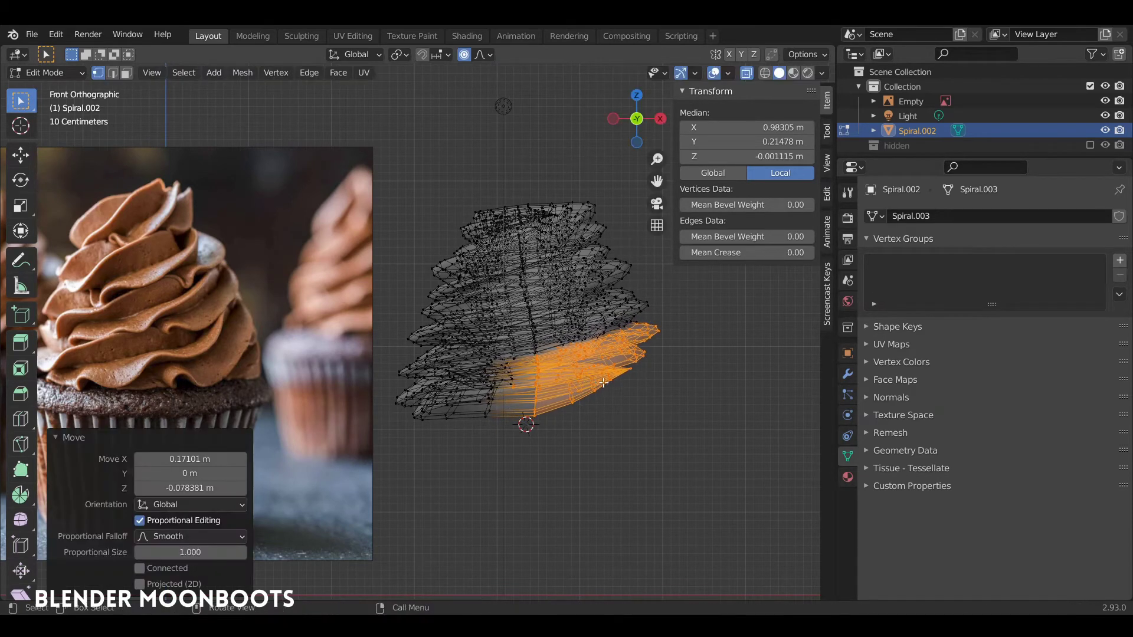
- Lasso the frosting's bottom right corner vertices and move them about 0.19 m in X and -0.13 m in Z, then return to solid display
key("alt+a")
mouse_move(646, 379)
right_mouse_down("ctrl")
mouse_move(621, 358)
mouse_move(630, 391)
right_mouse_up("ctrl")
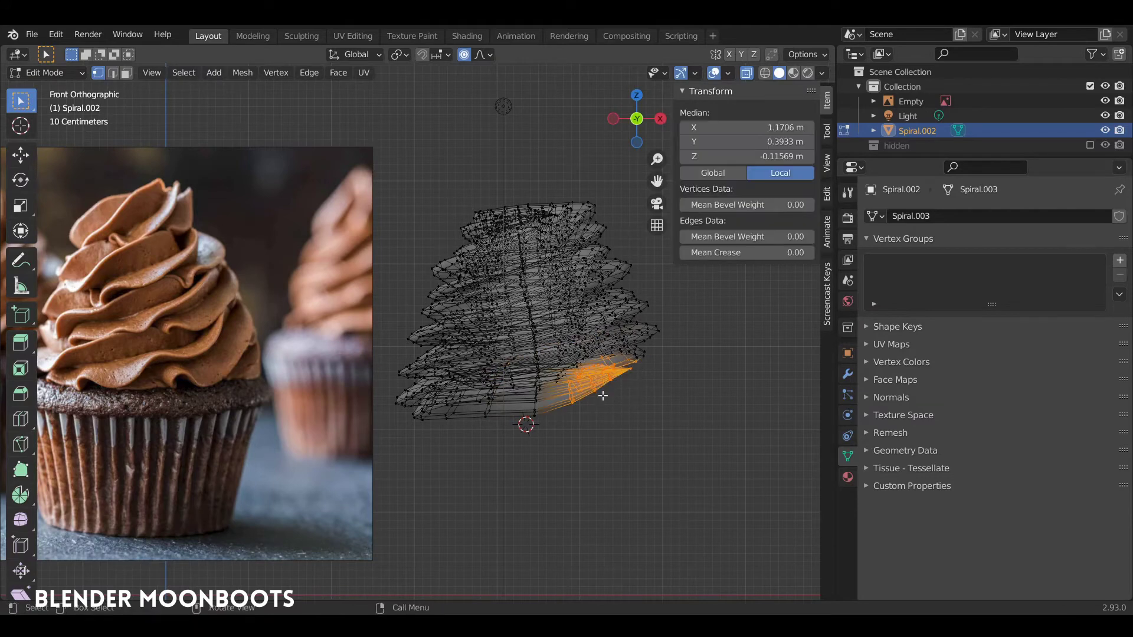
key("g")
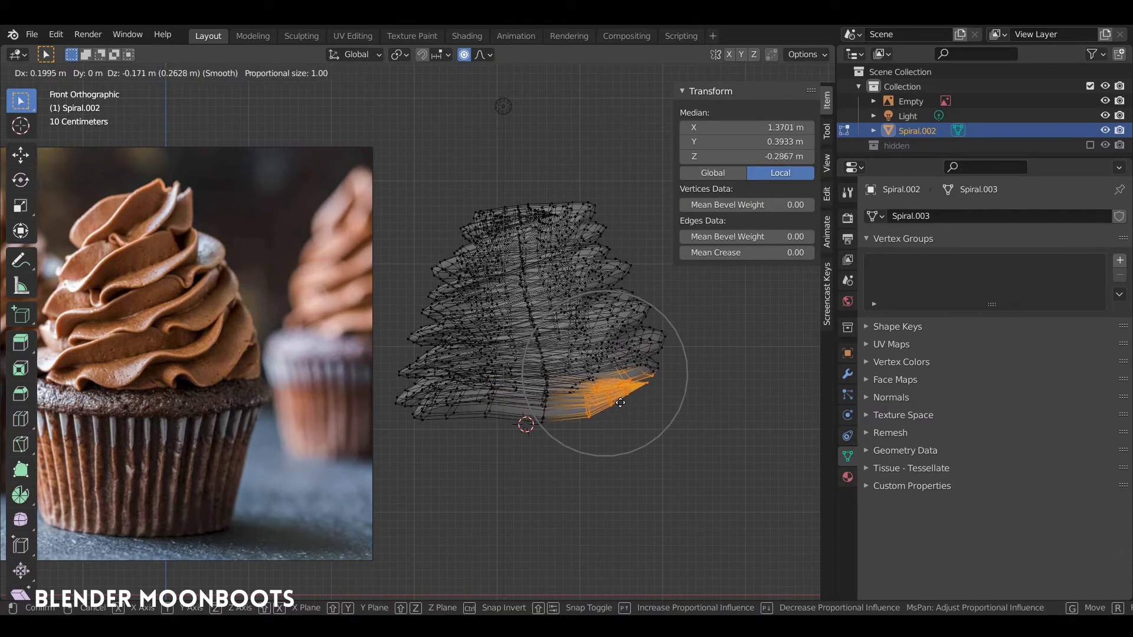
left_click(619, 399)
key("Tab")
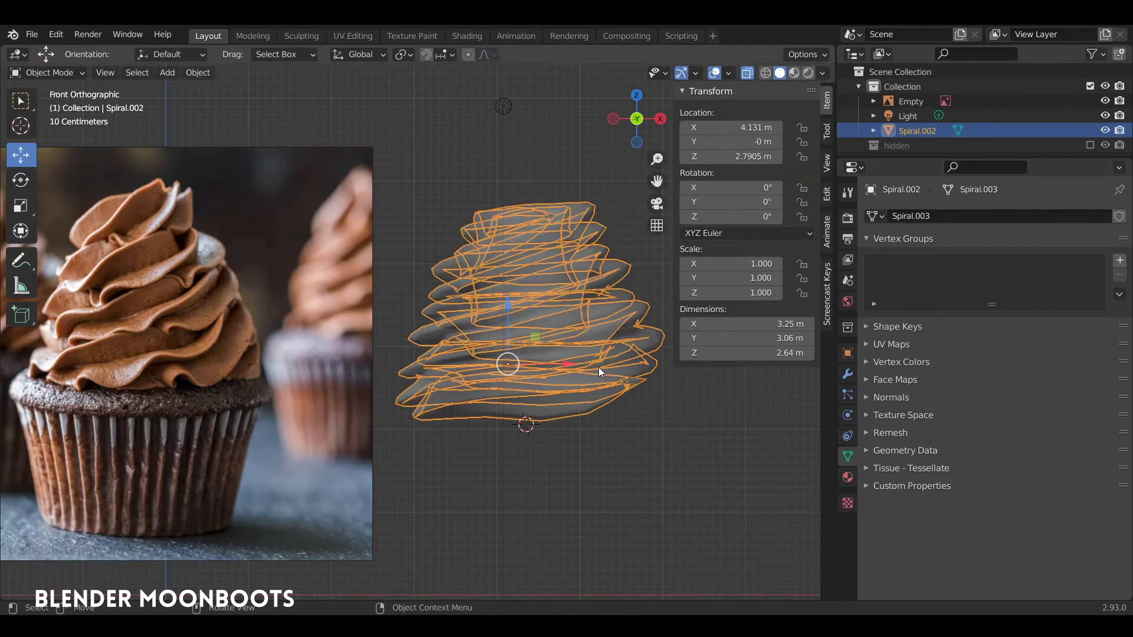
key("shift+z")
middle_click_drag(583, 333, 575, 337, "ctrl")
- Shear the whole frosting mesh vertically by about 0.06 with proportional editing for a steeper swirl
key("Tab")
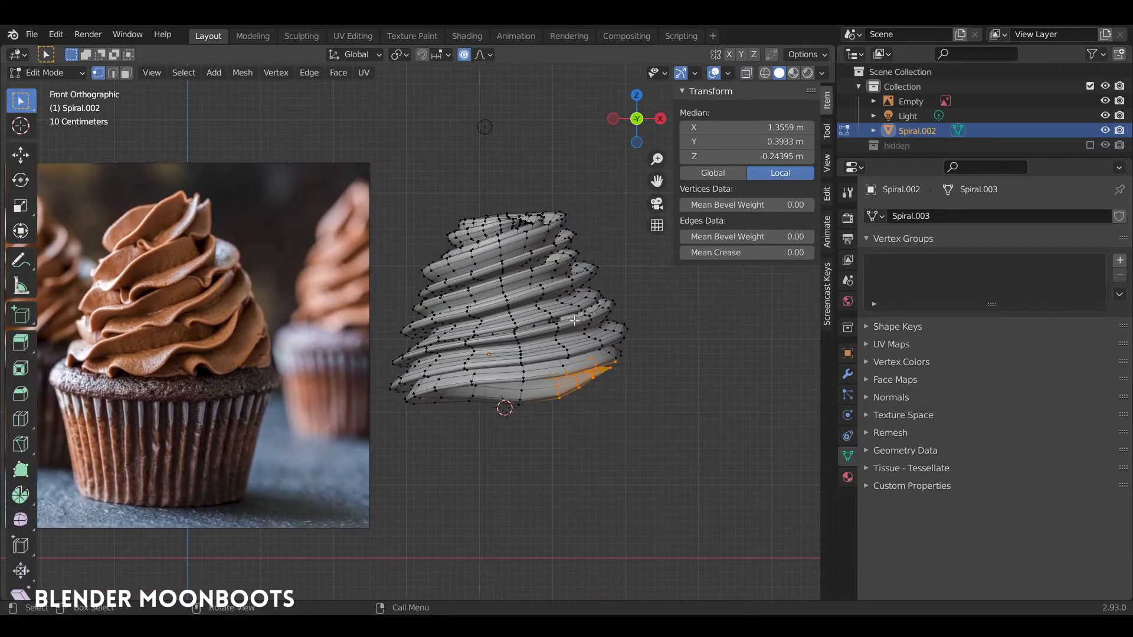
key("a")
key("shift+ctrl+alt+s")
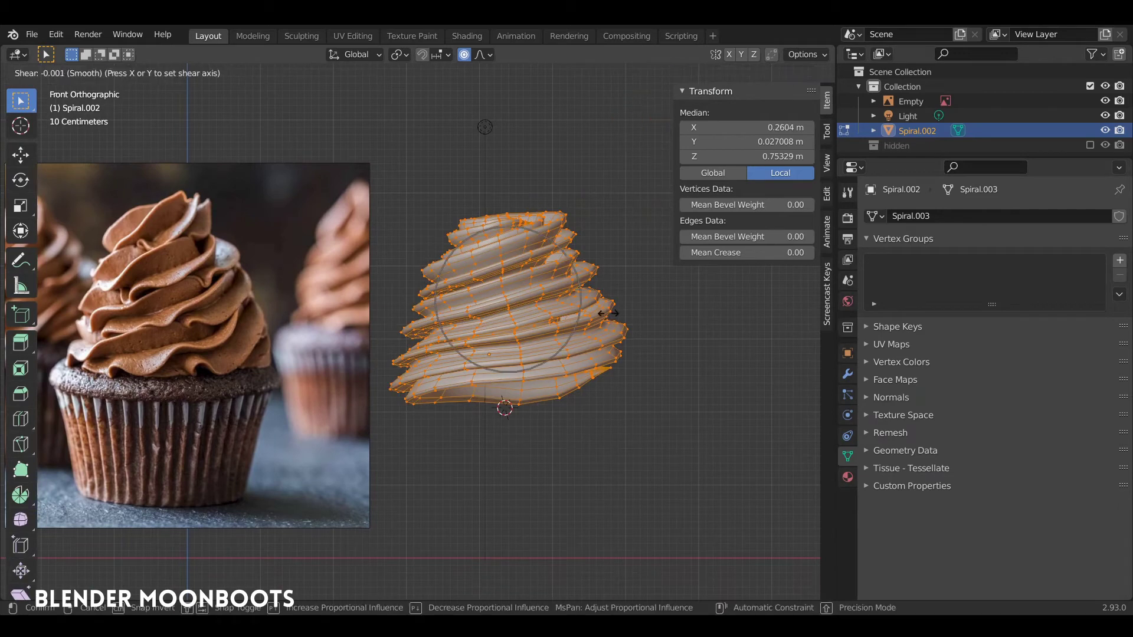
key("y")
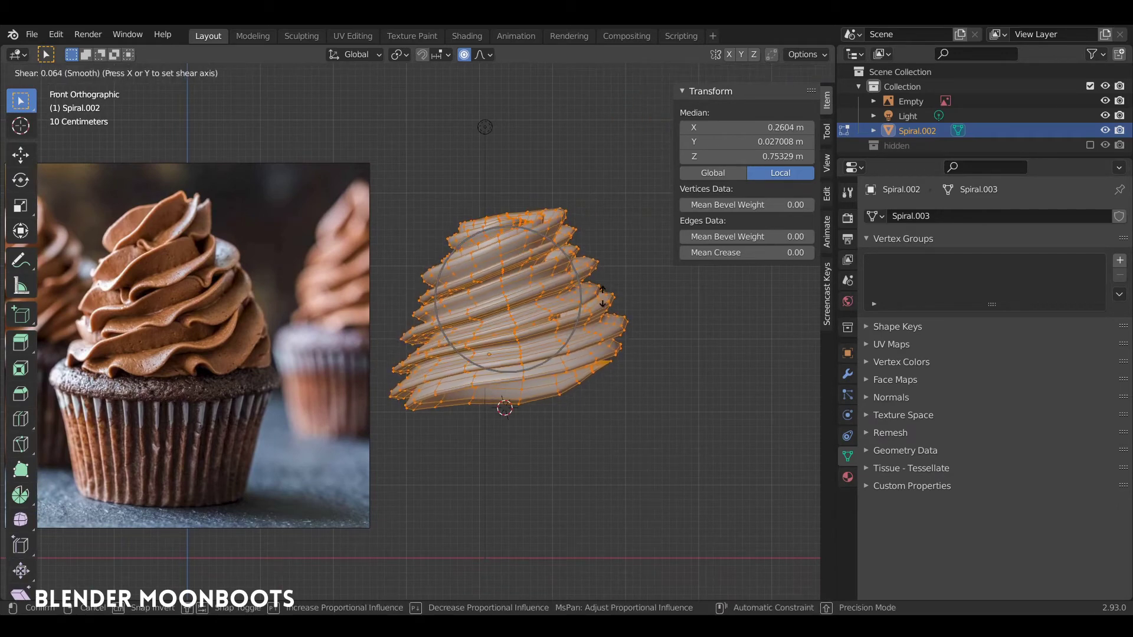
left_click(602, 293)
- Lasso the sheared mesh's lower right edge through X-ray and move it outward and down with proportional editing to flatten the base
key("alt+a")
key("alt+z")
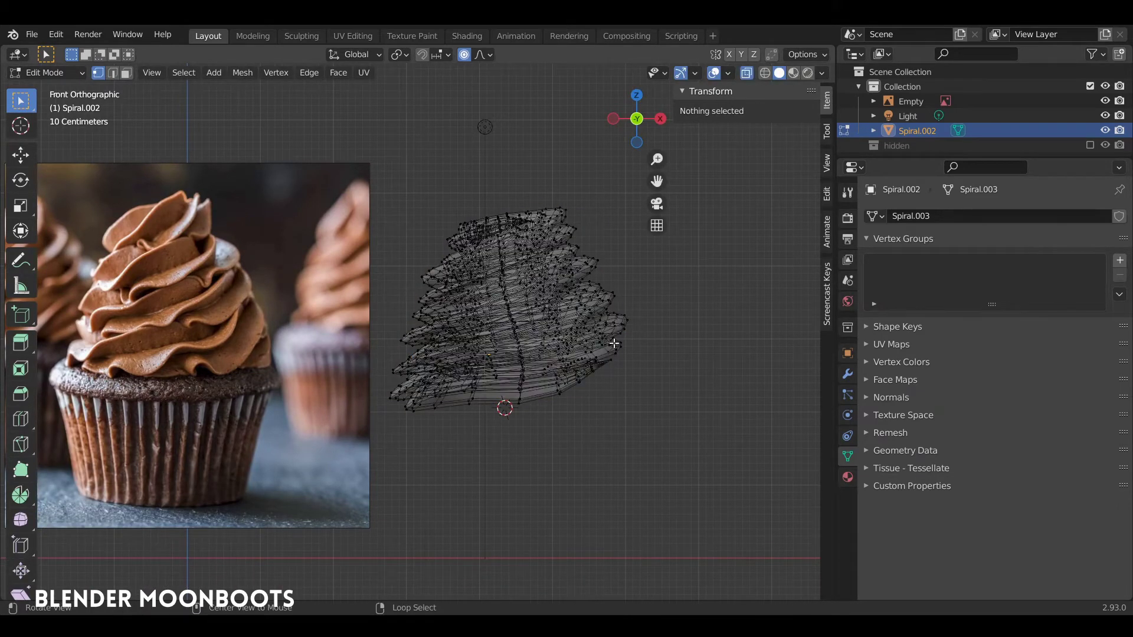
right_click_drag(628, 337, 627, 369, "ctrl")
key("g")
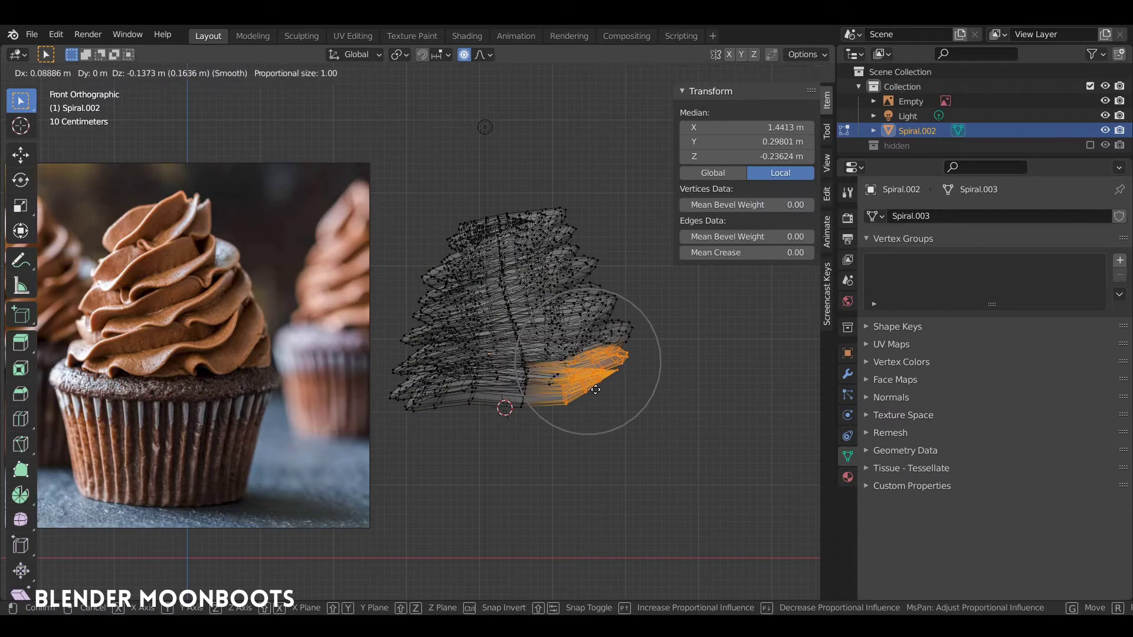
left_click(593, 363)
key("Tab")
key("alt+z")
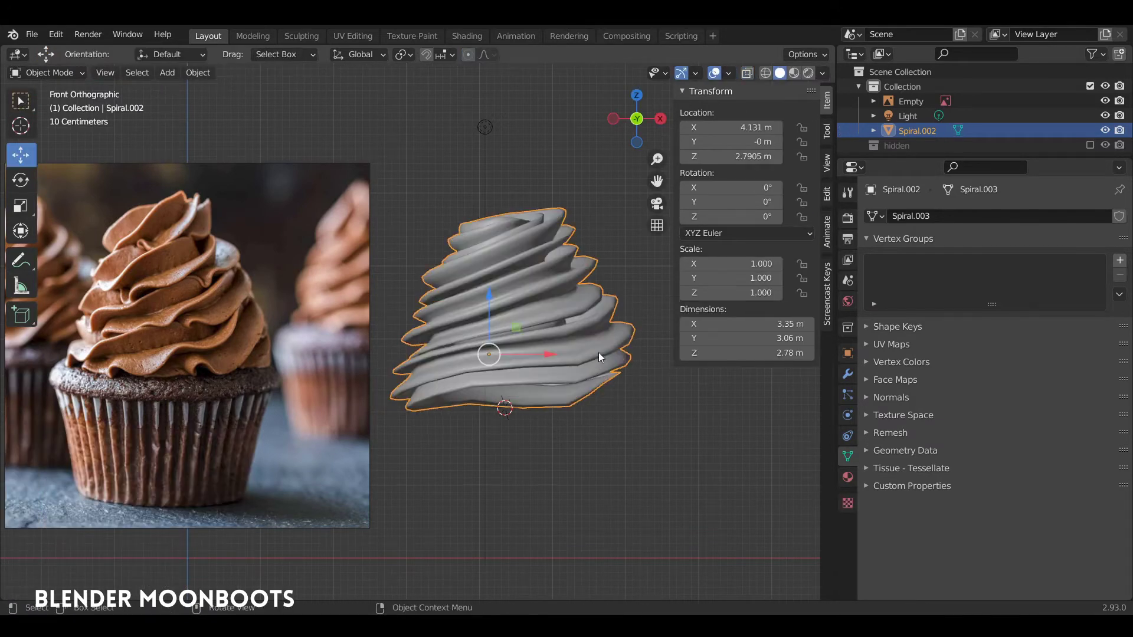
middle_click_drag(589, 318, 597, 324, "shift")
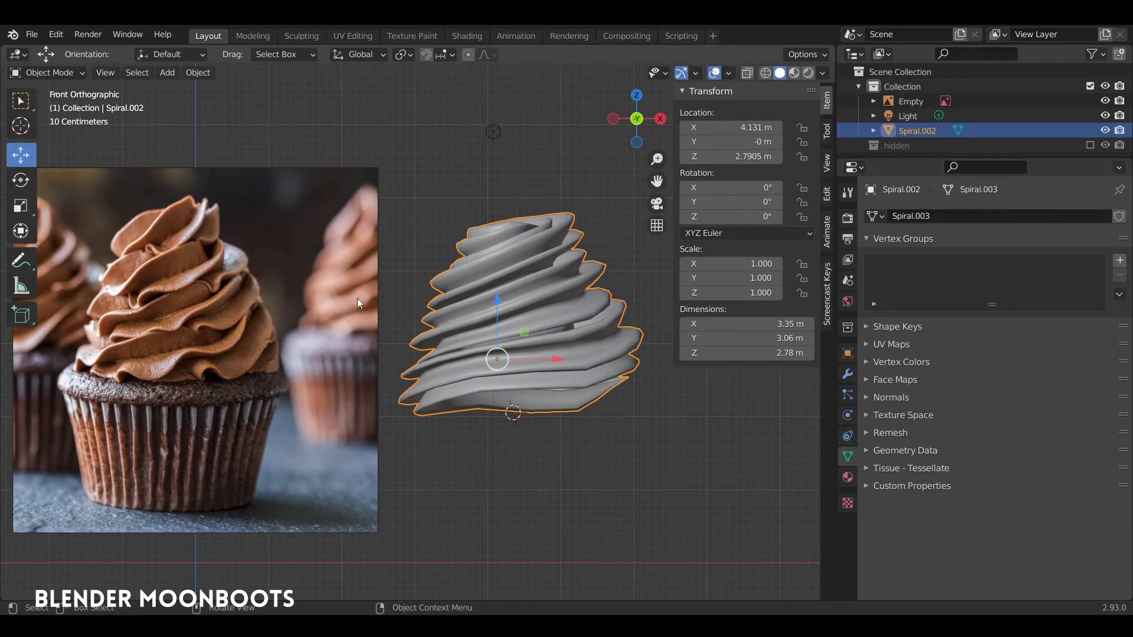
- Randomly select the frosting's vertices at ratio 0.100 and scale them by about 1.269 with smooth proportional editing of size about 0.42
key("Tab")
key("alt+a")
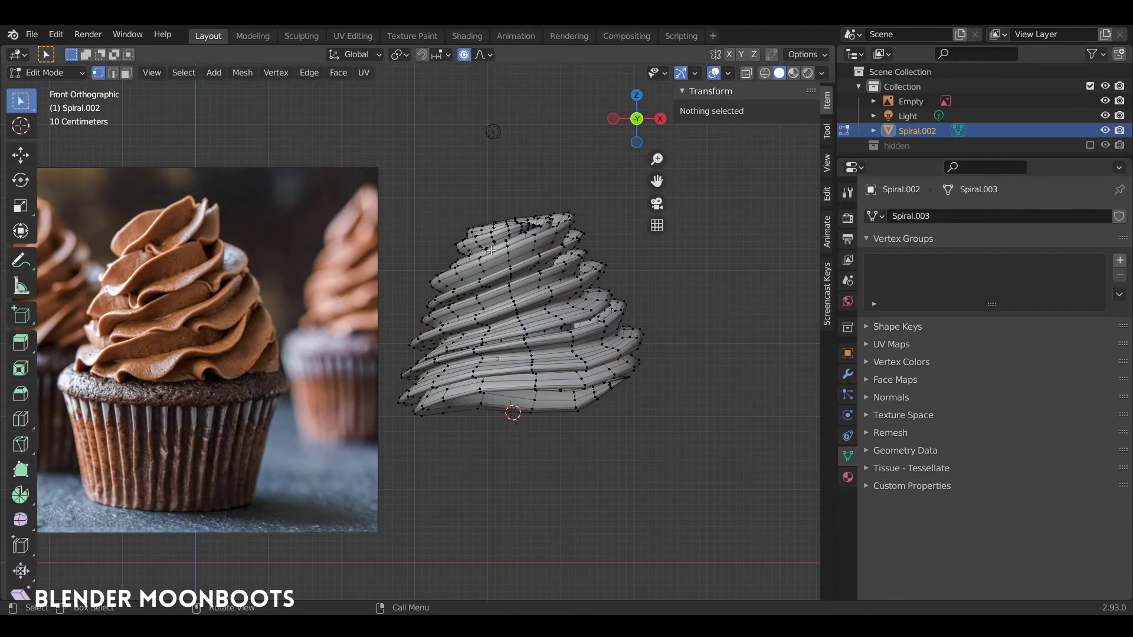
left_click(184, 73)
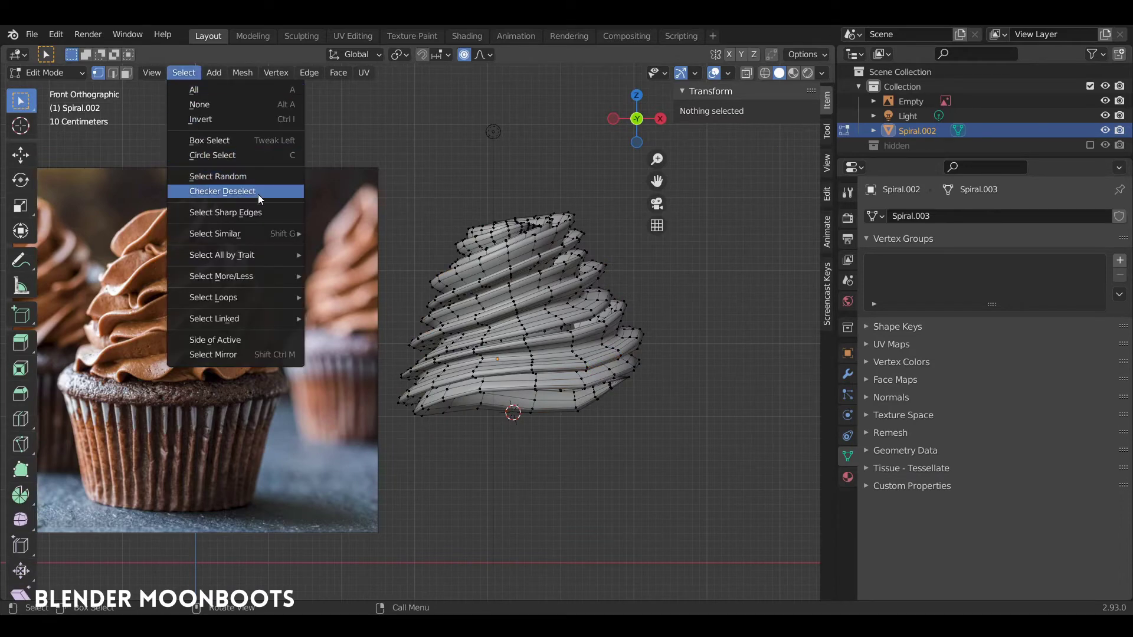
left_click(246, 177)
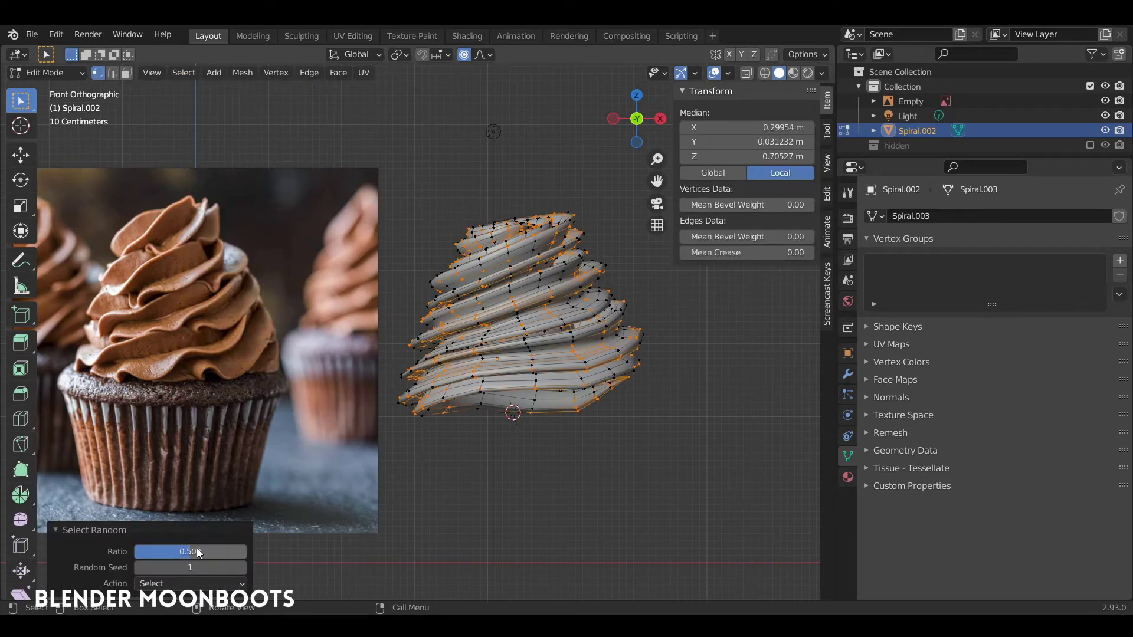
left_click_drag(182, 551, 136, 552)
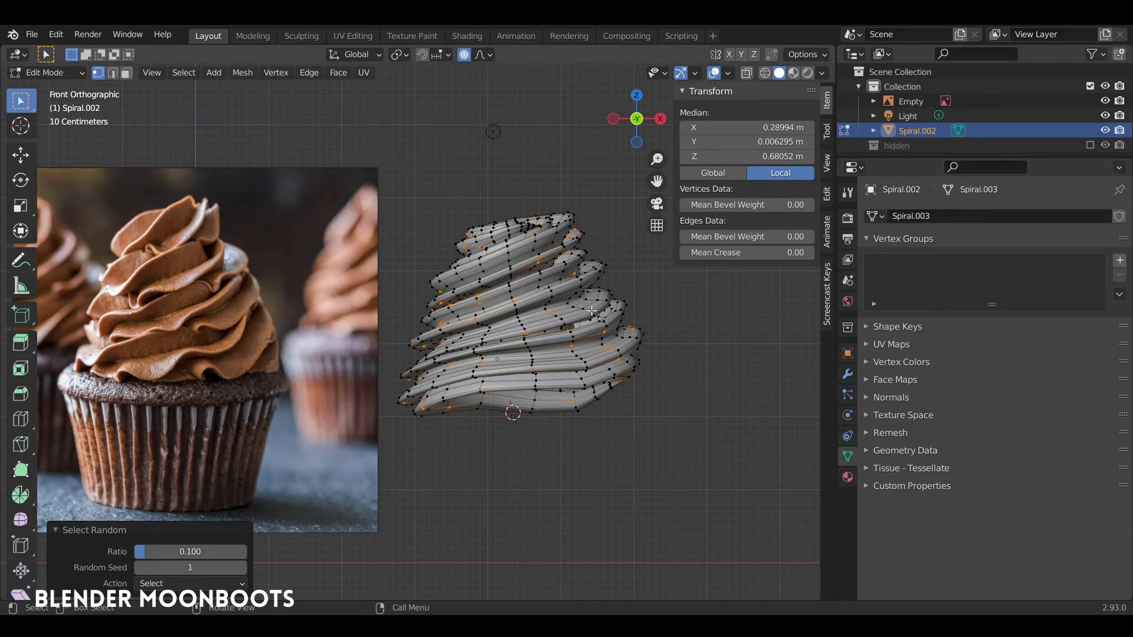
key("s")
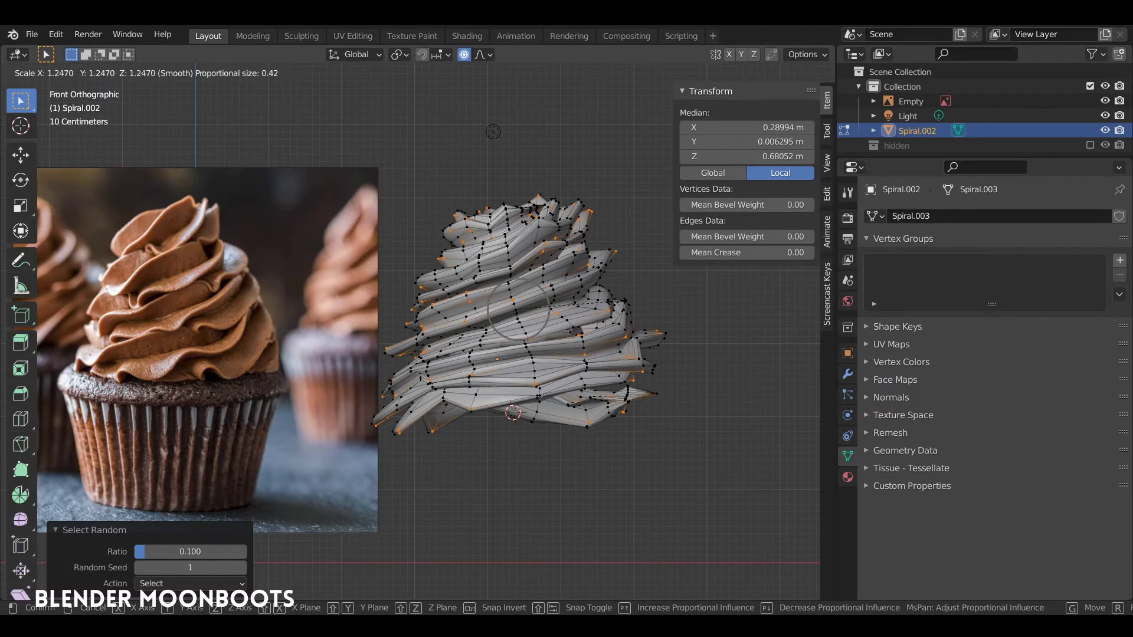
left_click(578, 295)
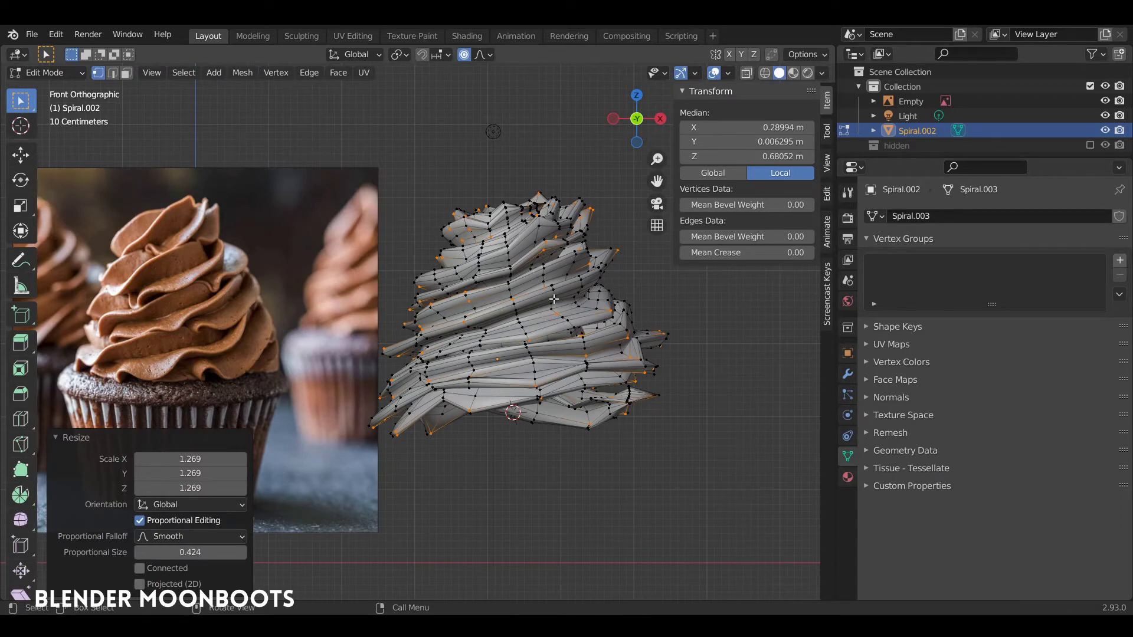
- Raise the randomly selected frosting vertices along Z with the Move tool and proportional editing, leaving nothing selected
key("shift+space")
key("r")
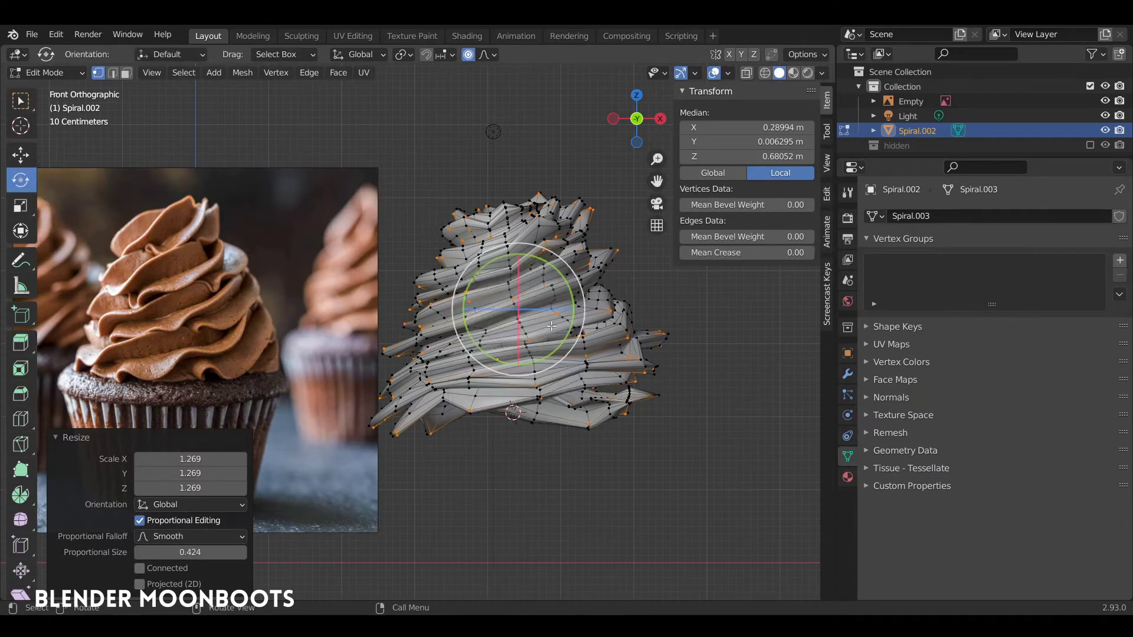
key("shift+space")
left_click(489, 299)
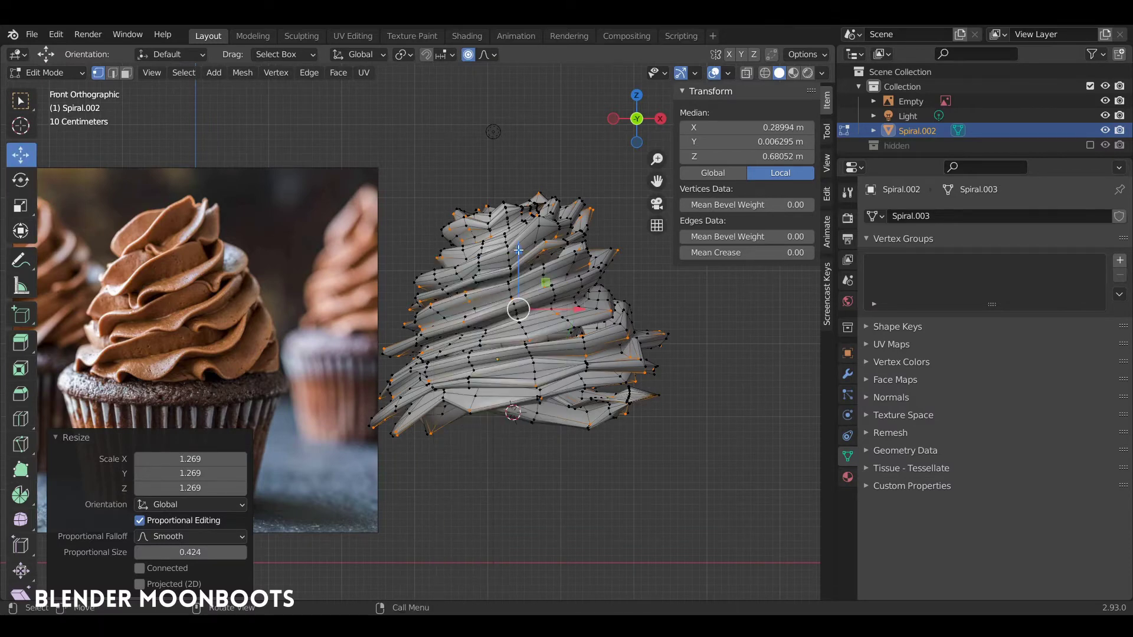
mouse_move(518, 249)
left_mouse_down()
mouse_move(521, 229)
mouse_move(521, 260)
mouse_move(520, 228)
left_mouse_up()
key("alt+a")
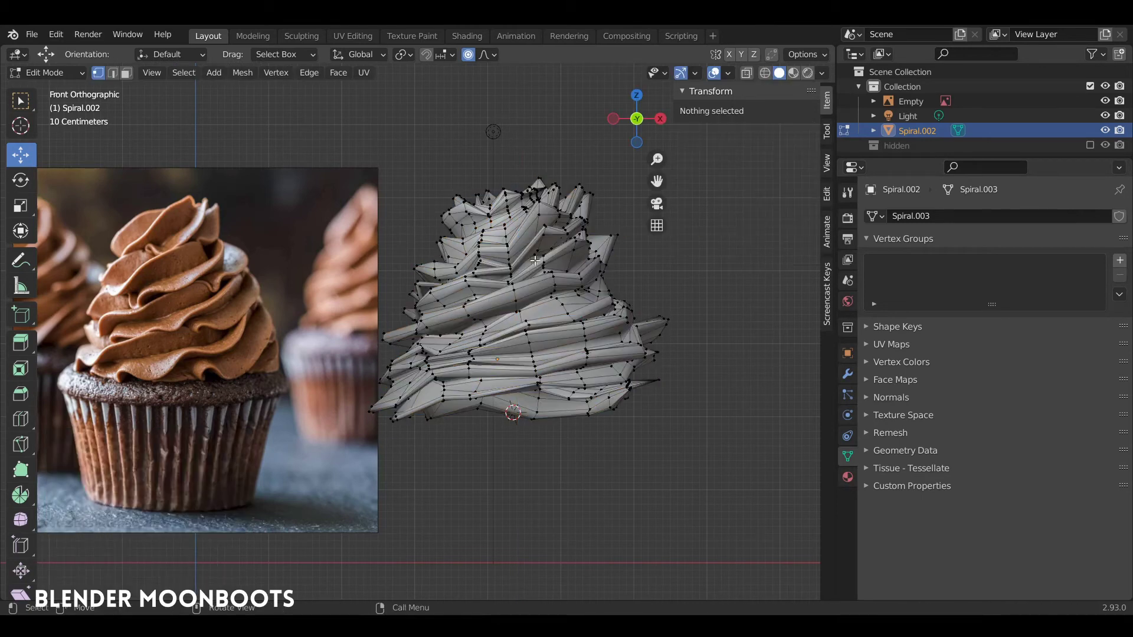
- Randomly select frosting vertices at ratio 0.100 with seed 2, enlarge and raise them with proportional editing, then clear the selection
left_click(184, 72)
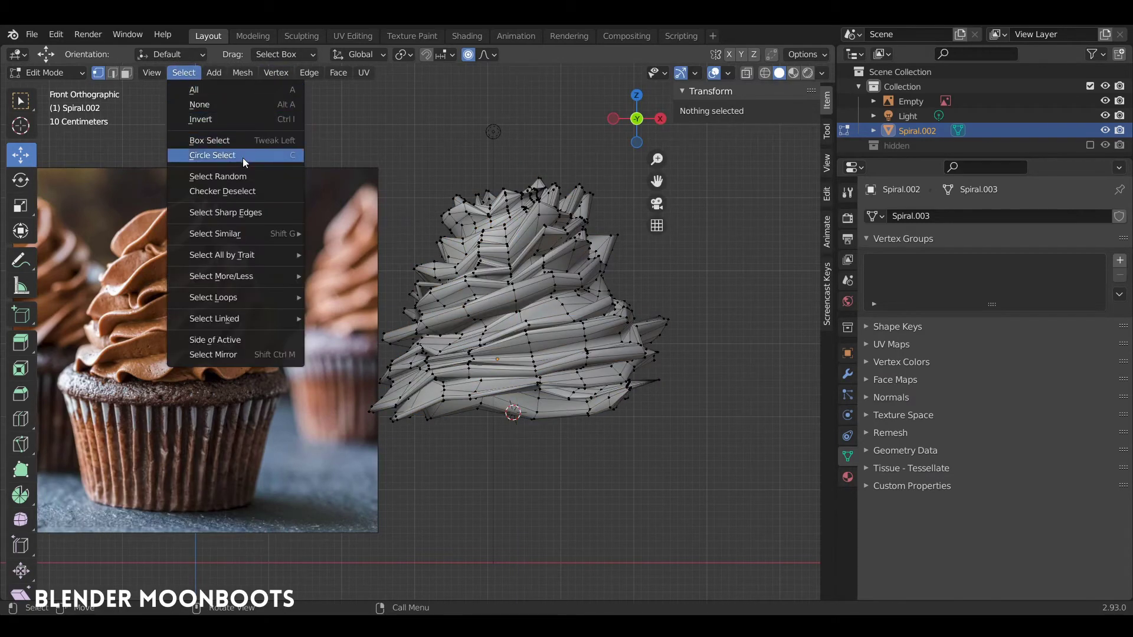
left_click(227, 177)
key("s")
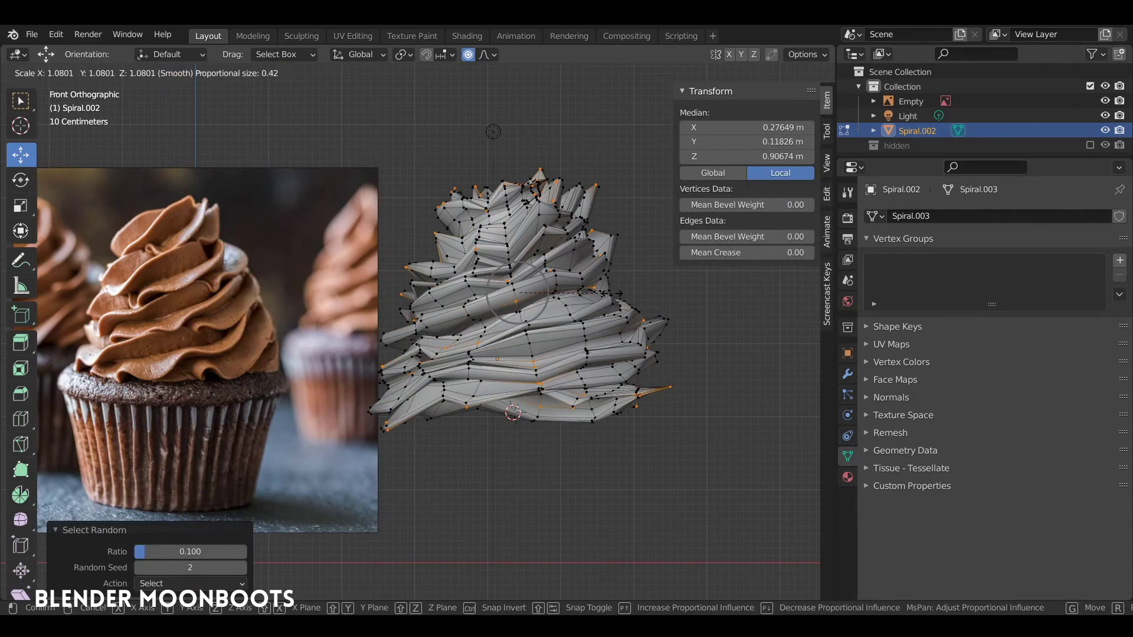
left_click(602, 287)
left_click_drag(518, 227, 517, 214)
key("a")
key("alt+a")
- Enable connected-only proportional editing and raise a vertex on the frosting's left front about 0.335 m in Z with size 0.826
middle_click_drag(541, 239, 526, 273)
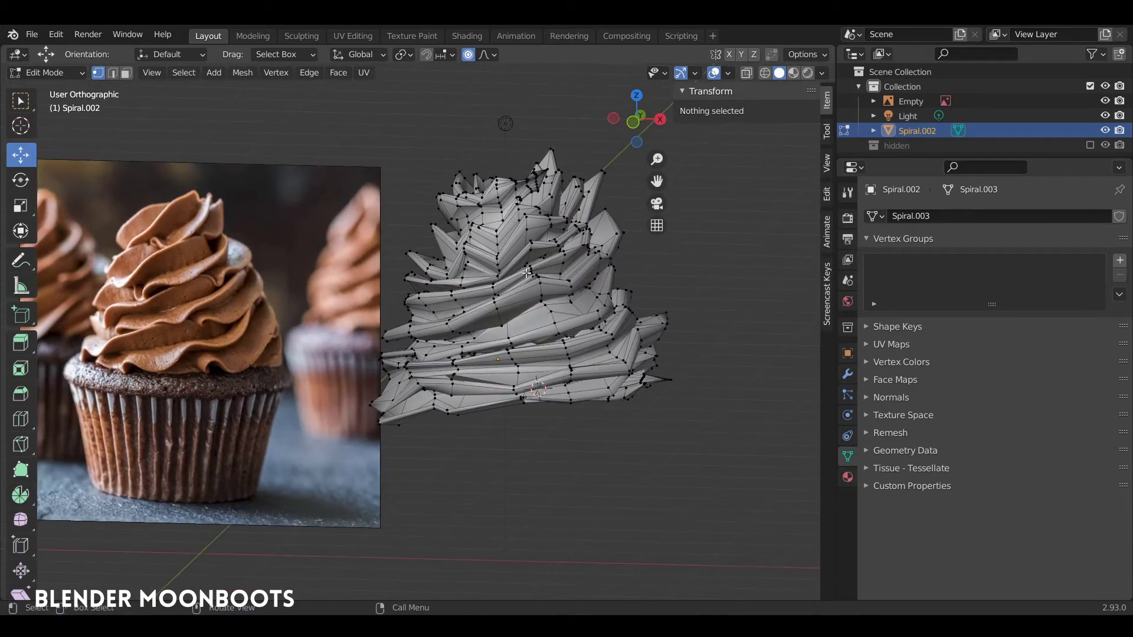
left_click(446, 324)
mouse_move(450, 263)
left_mouse_down()
mouse_move(447, 275)
mouse_move(451, 265)
left_mouse_up()
scroll(447, 274, "down", 7)
key("ctrl+z")
left_click(482, 54)
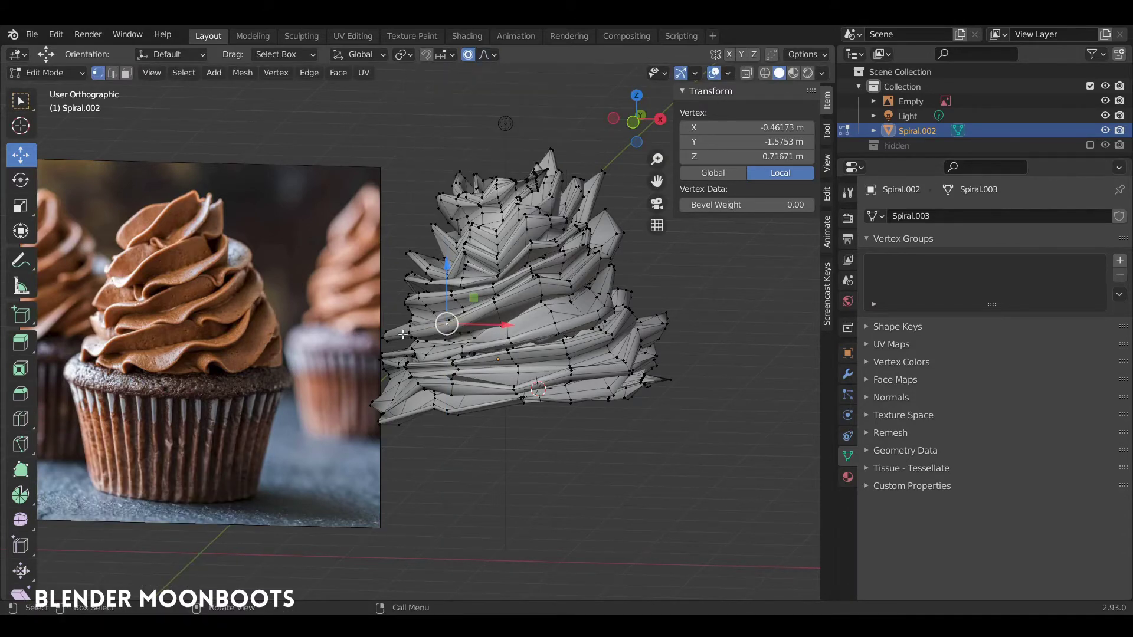
left_click_drag(447, 273, 452, 236)
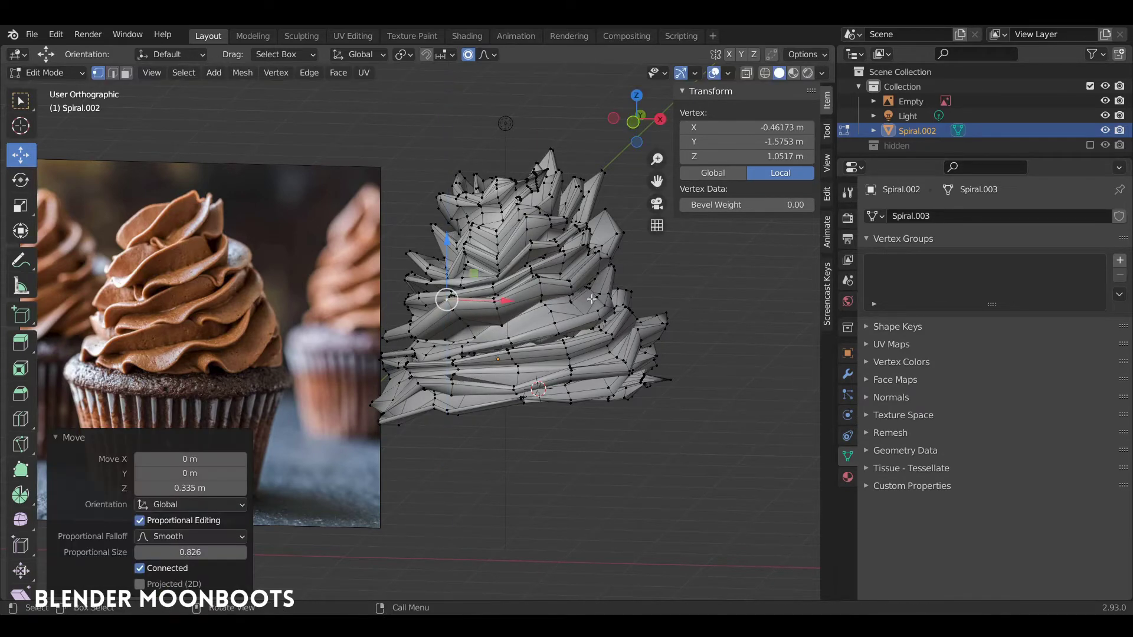
- Raise a vertex on the right front ridge about 0.147 m and vertices on the lower left front about 0.098 m in Z
left_click(554, 323)
left_click_drag(554, 266, 556, 251)
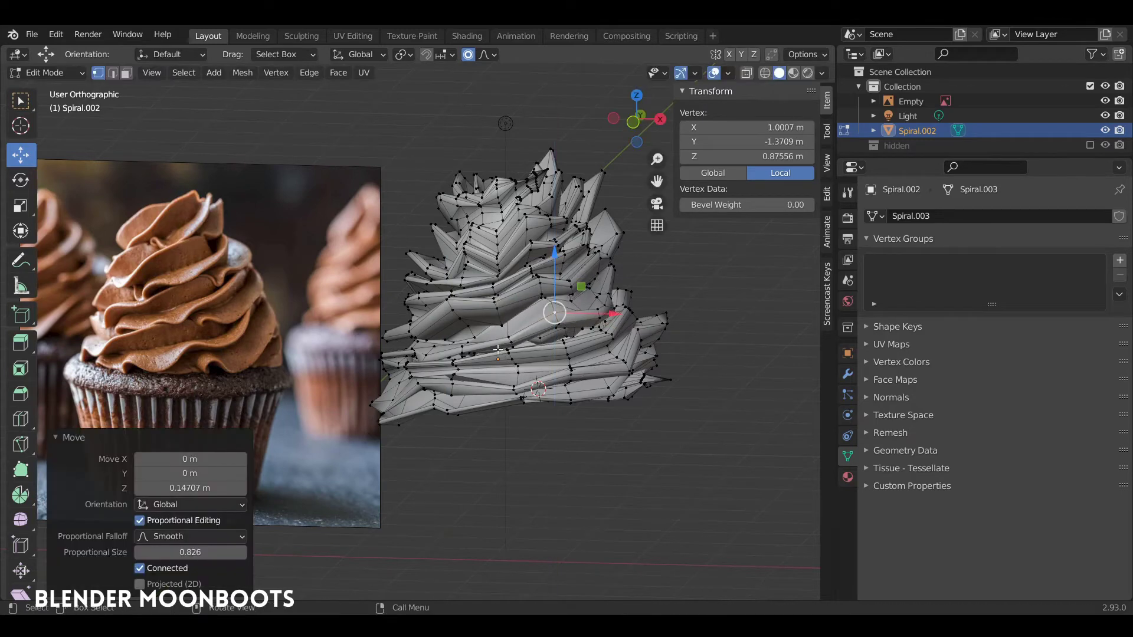
left_click(451, 360)
left_click_drag(451, 305, 458, 282)
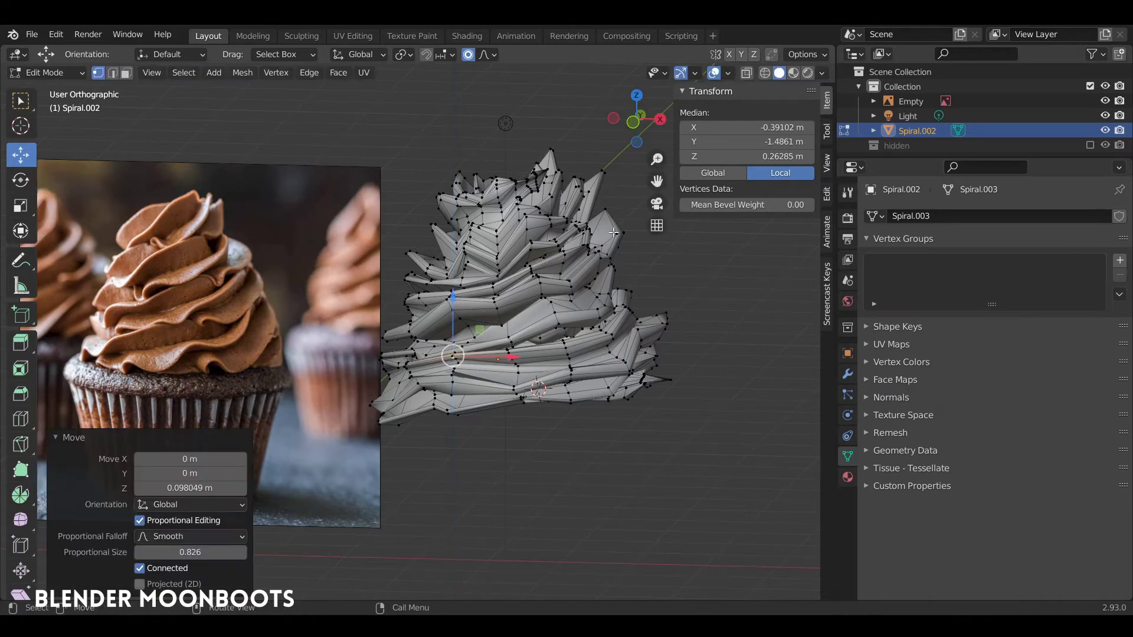
- Return to Object Mode, smooth the frosting with a level 2 Subdivision modifier and show its modifier settings
key("Tab")
mouse_move(561, 283)
left_mouse_down("alt")
mouse_move(591, 278)
mouse_move(574, 278)
left_mouse_up("alt")
key("KP_1")
middle_click_drag(536, 291, 496, 286, "shift")
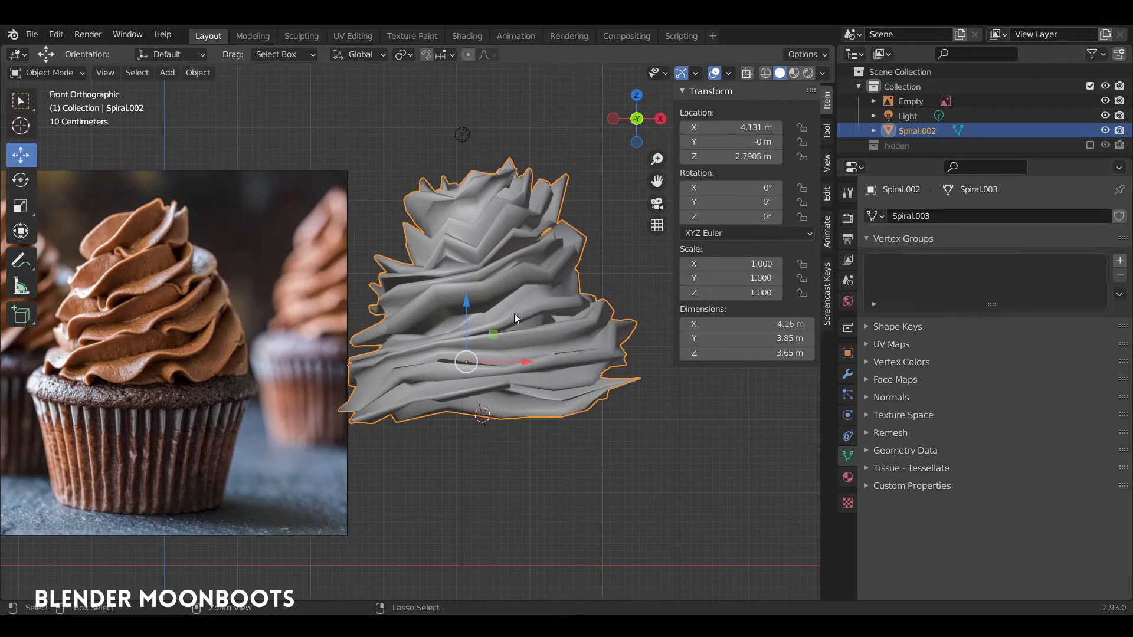
key("ctrl+2")
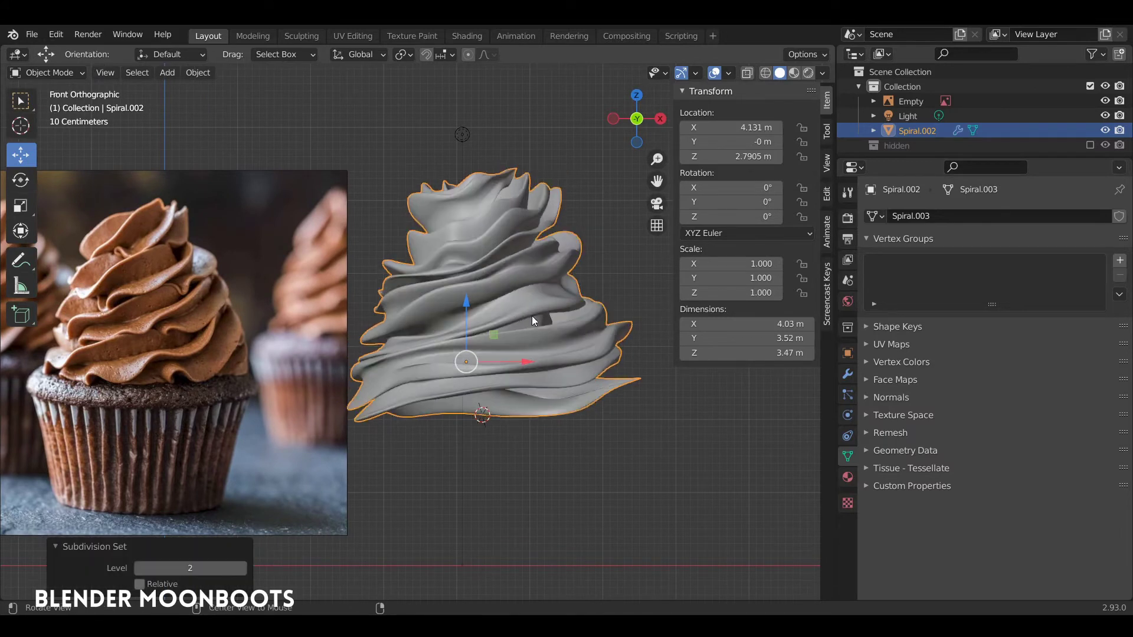
left_click(847, 373)
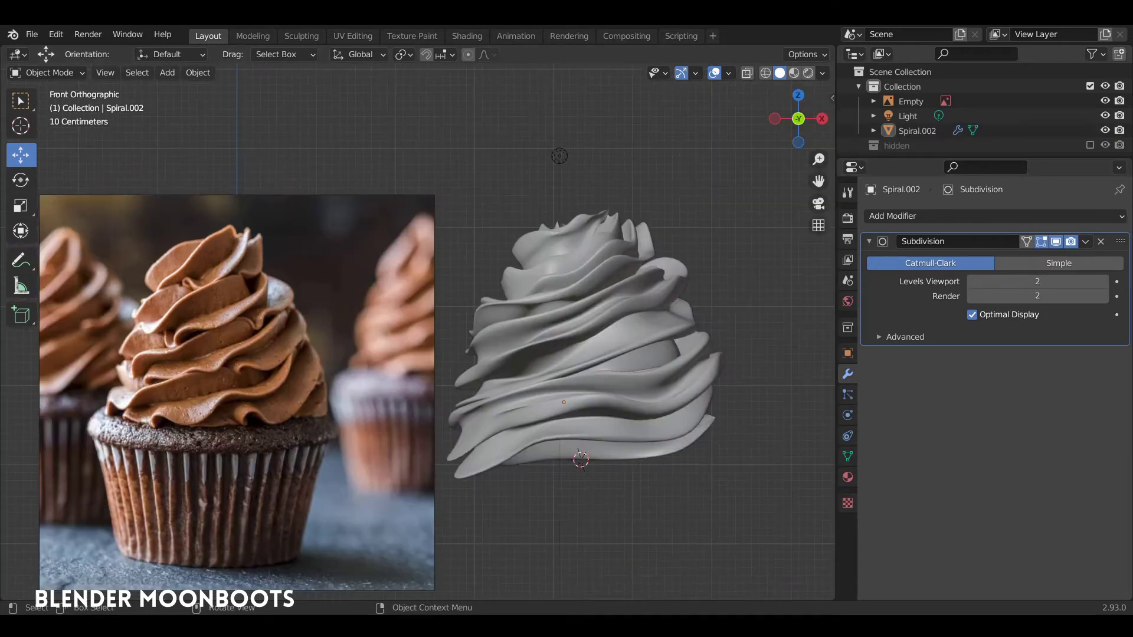
- Select the frosting, split the 3D viewport horizontally and turn the lower area into a Shader Editor without its sidebar
scroll(571, 328, "up", 3)
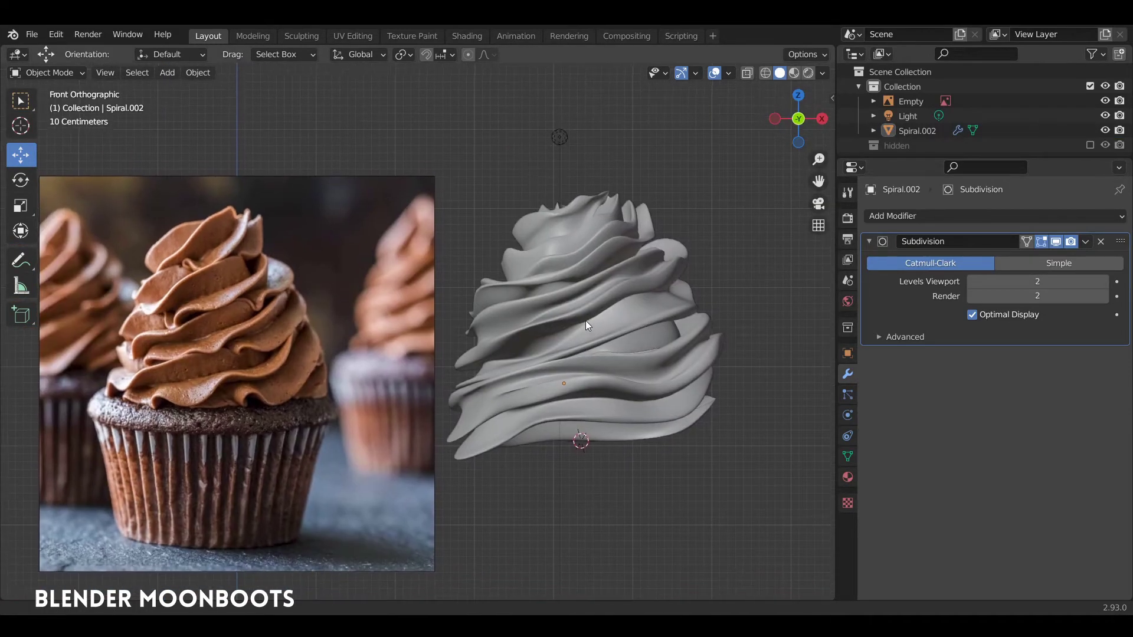
left_click(635, 305)
scroll(659, 280, "down", 3)
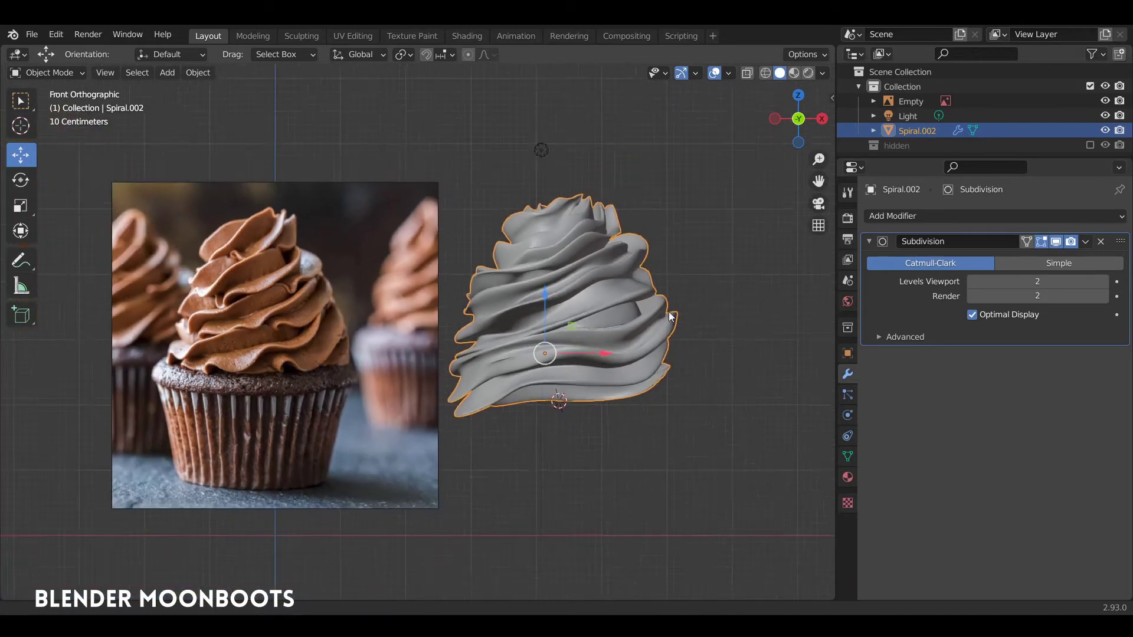
left_click_drag(832, 47, 749, 359)
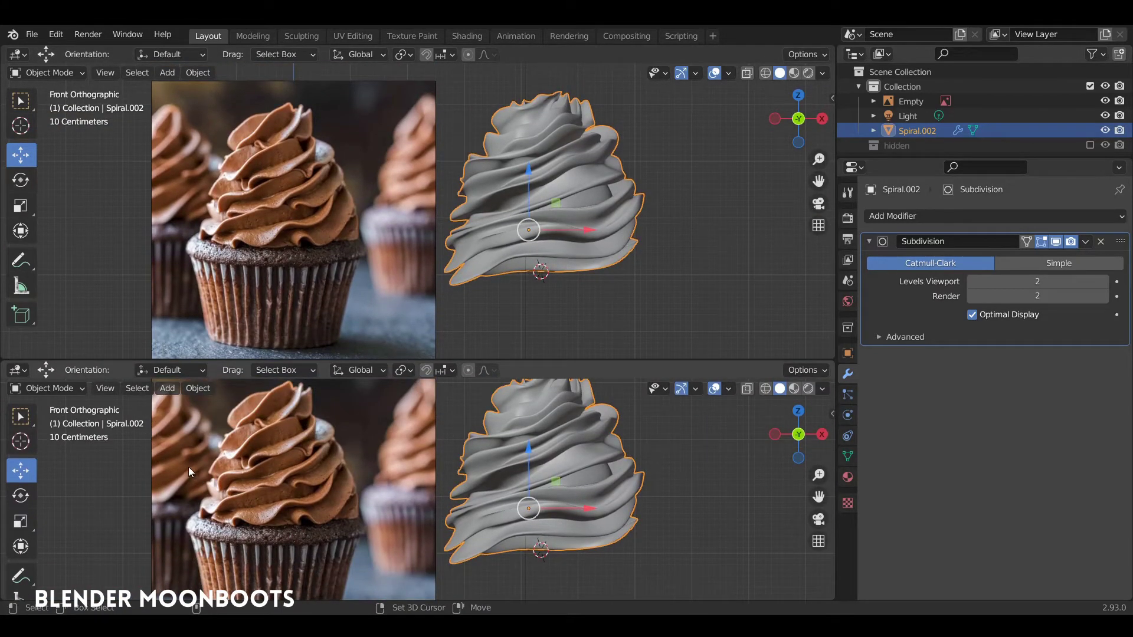
key("shift+F3")
key("shift+F3")
key("shift+F3")
key("shift+F3")
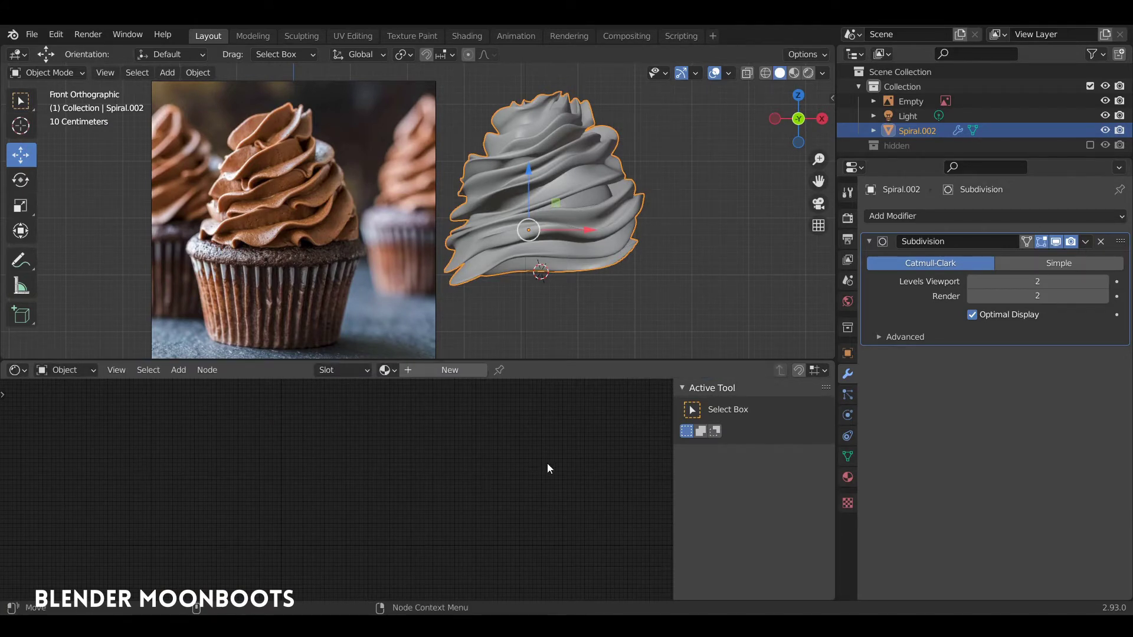
key("n")
- Create a new material for the frosting and move its Principled BSDF node away from the Material Output
left_click(451, 370)
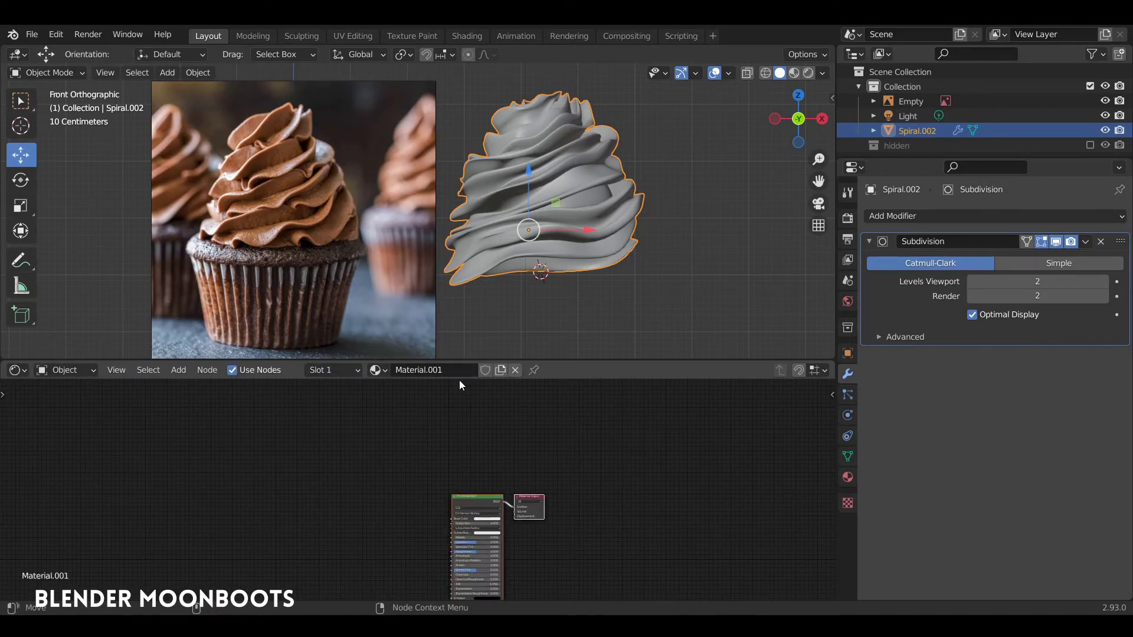
middle_click_drag(467, 451, 493, 302, "ctrl")
middle_click_drag(518, 454, 471, 383)
left_click(511, 413)
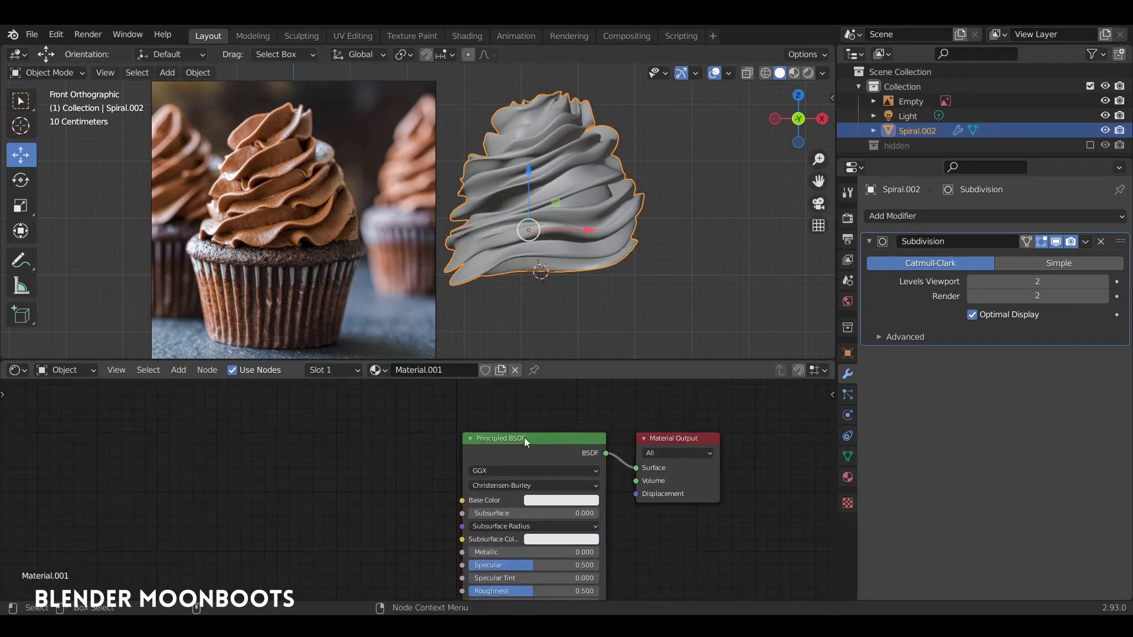
left_click_drag(524, 437, 466, 429)
middle_click_drag(434, 420, 543, 424)
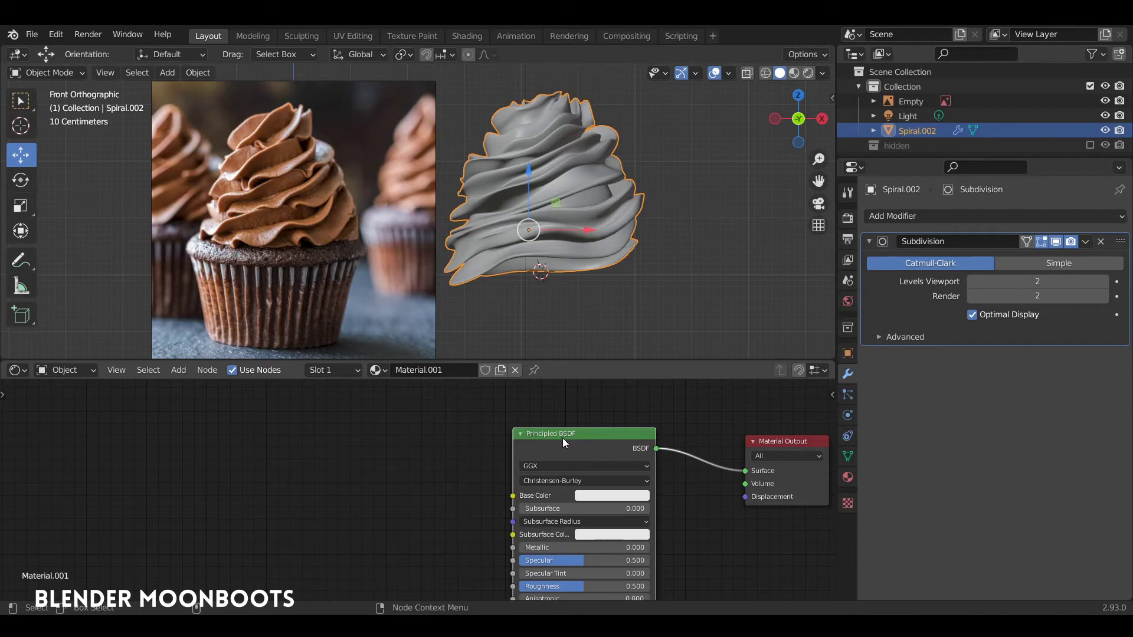
- Add a Texture Coordinate, Mapping and Image Texture chain to the Principled BSDF's Base Color and move it well clear of the shader
key("ctrl+t")
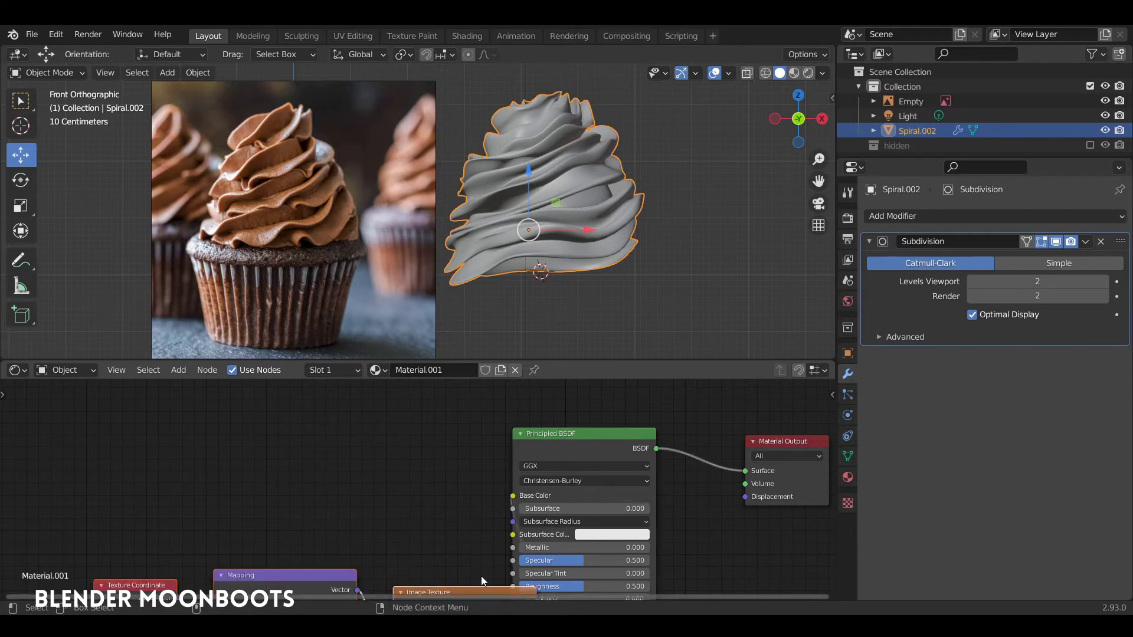
key("g")
left_click(408, 429)
middle_click_drag(451, 418, 571, 412)
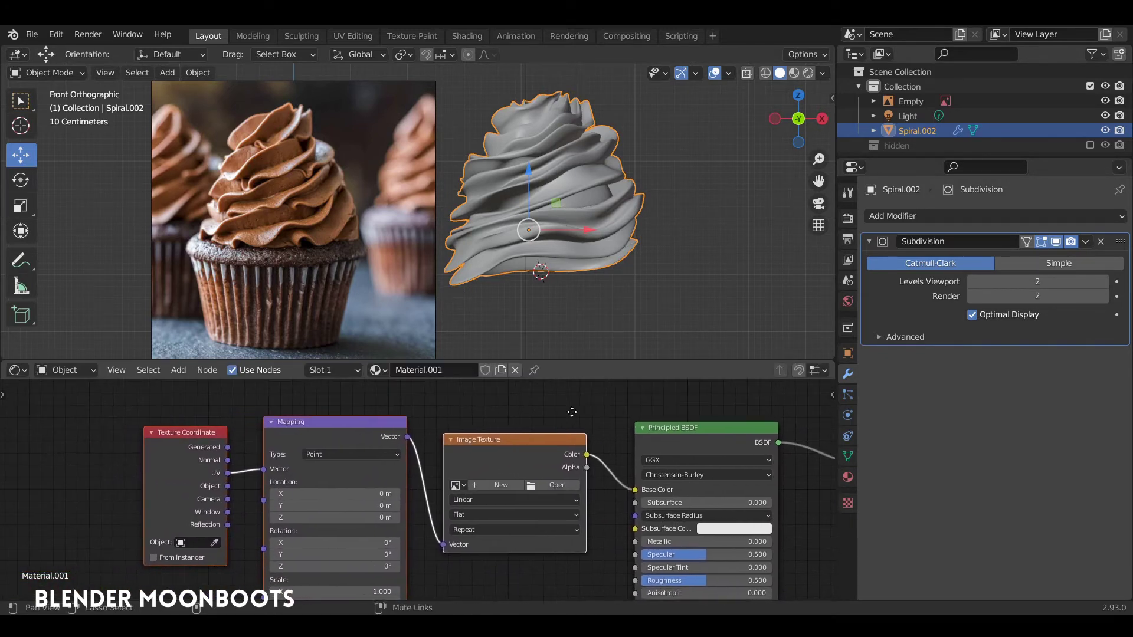
key("g")
left_click(299, 433)
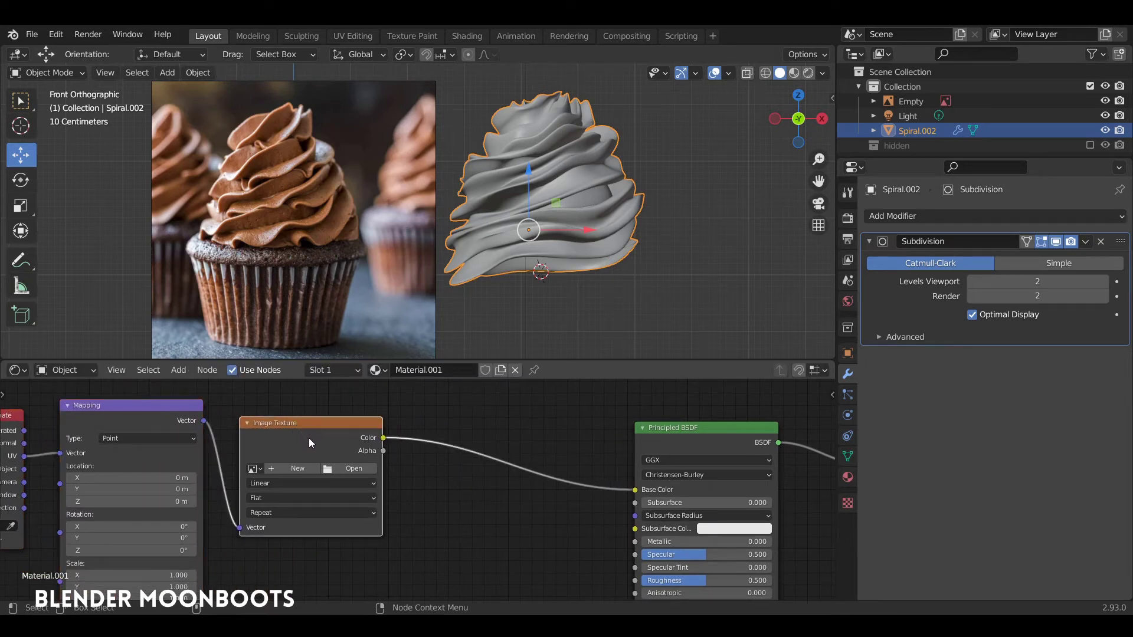
- Switch the Image Texture node to a Noise Texture and feed the Mapping node from the Texture Coordinate's Object output
key("shift+s")
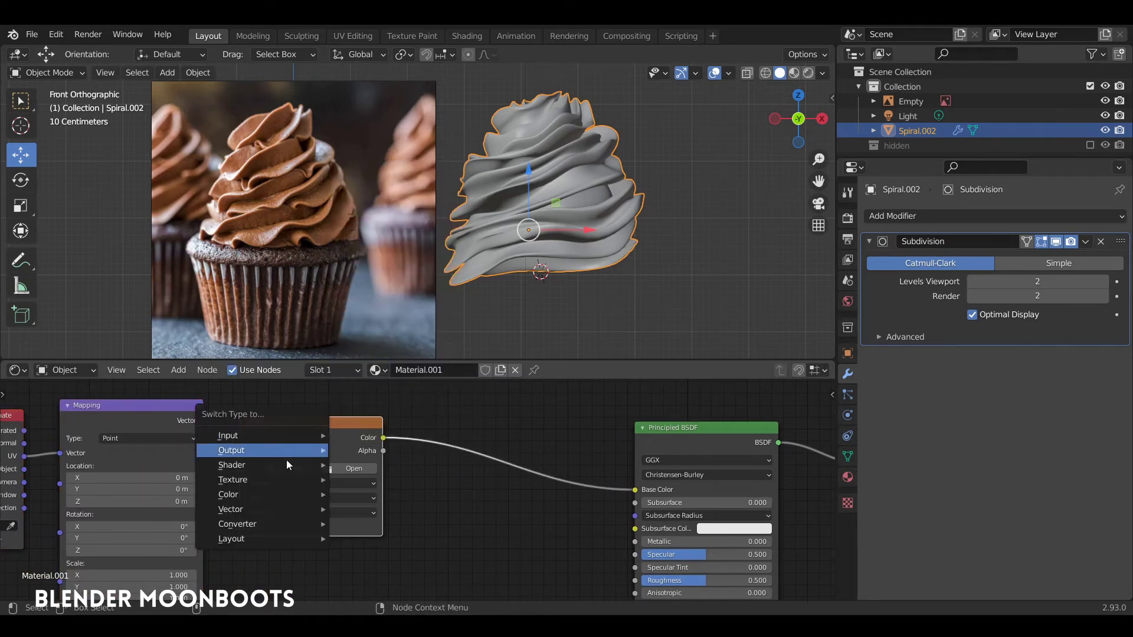
mouse_move(276, 478)
left_click(409, 406)
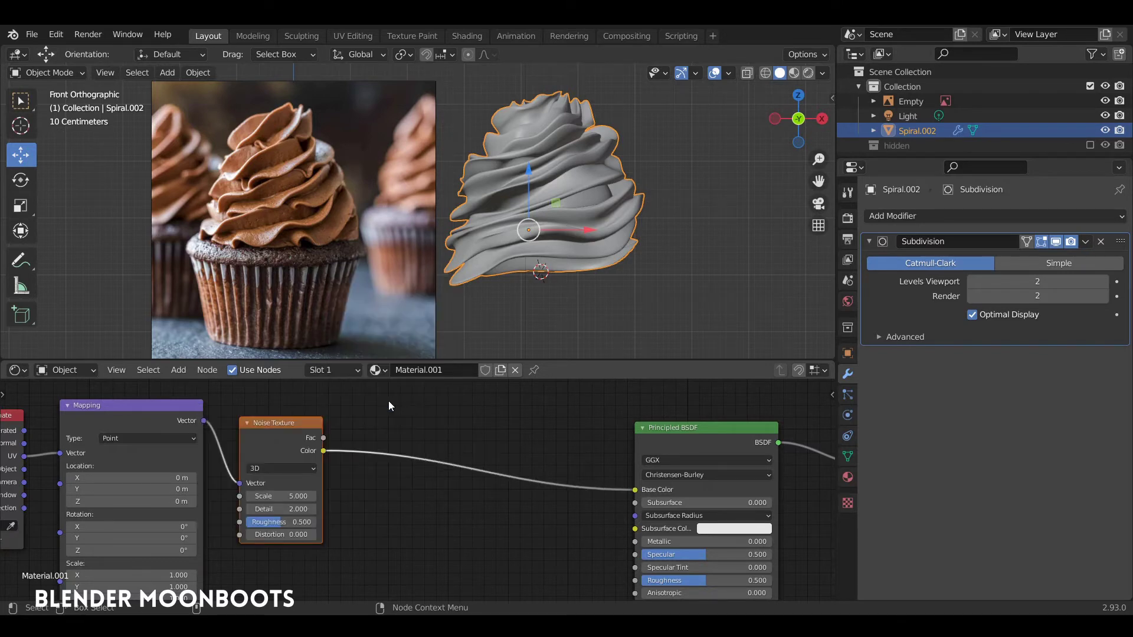
middle_click_drag(31, 458, 178, 451)
left_click_drag(173, 463, 208, 446)
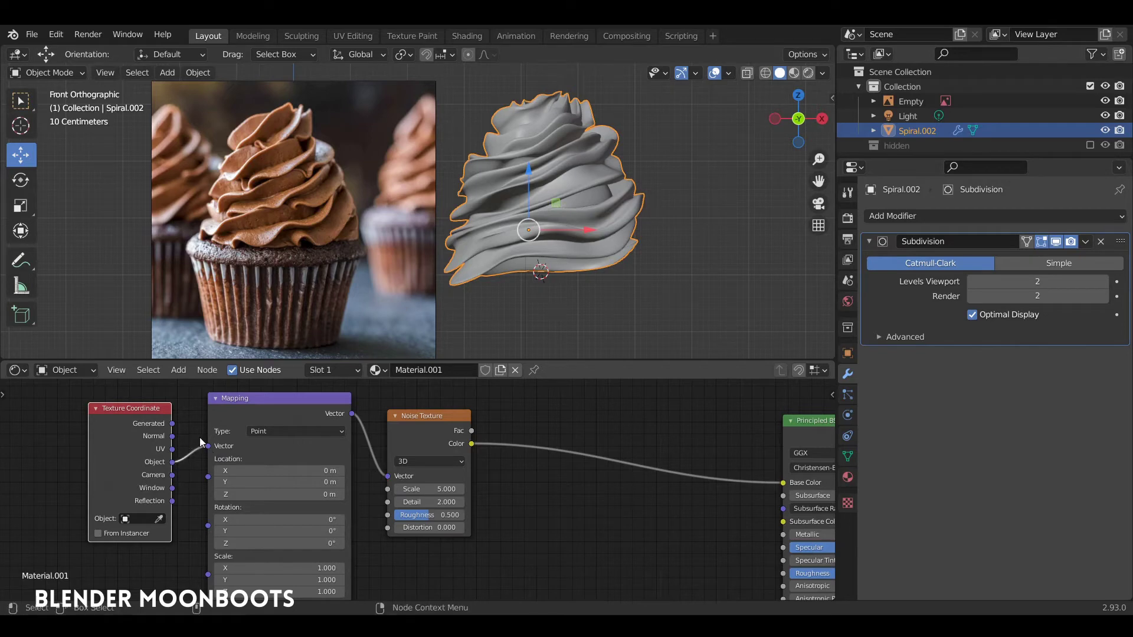
left_click_drag(161, 411, 183, 402)
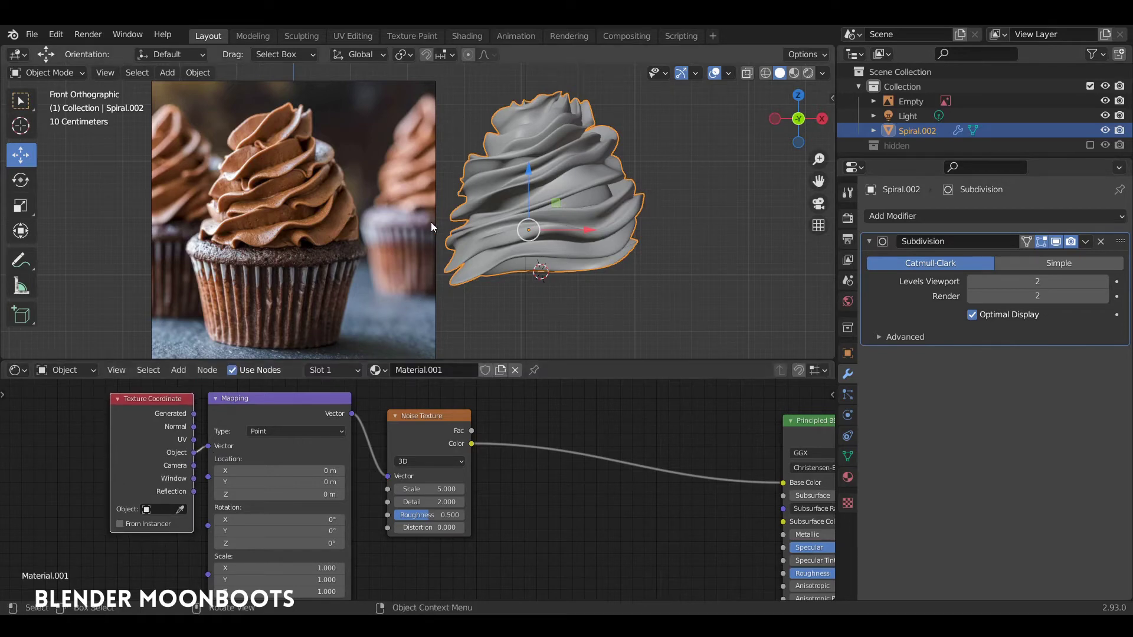
- Insert a ColorRamp node between the Noise Texture and the Principled BSDF's Base Color
middle_click_drag(557, 157, 620, 277)
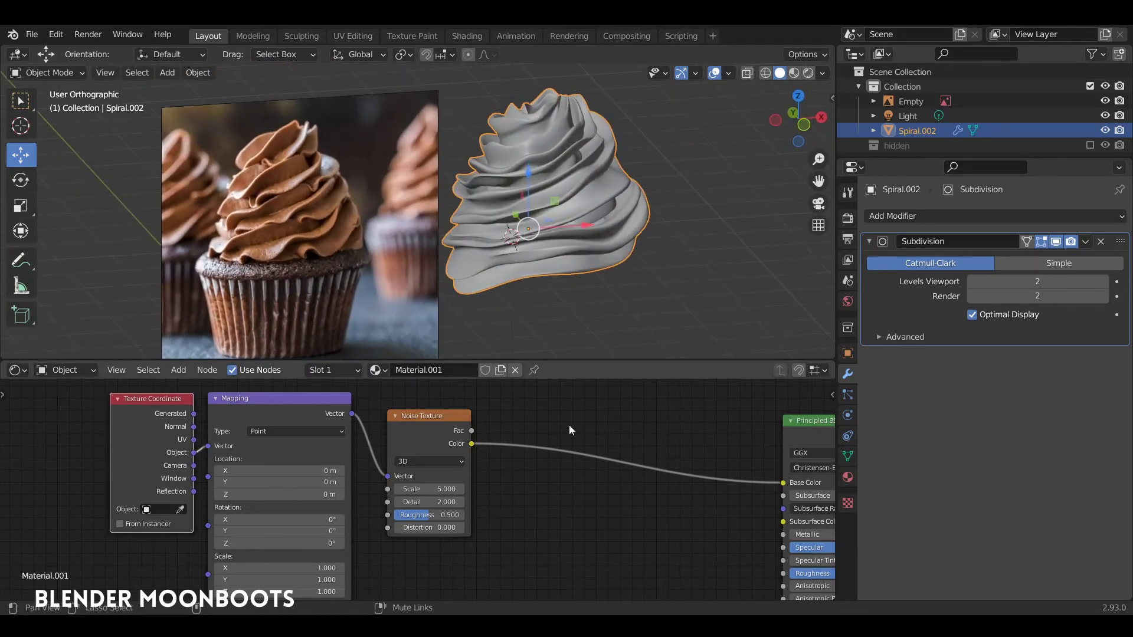
middle_click_drag(569, 425, 403, 420)
key("shift+a")
mouse_move(415, 554)
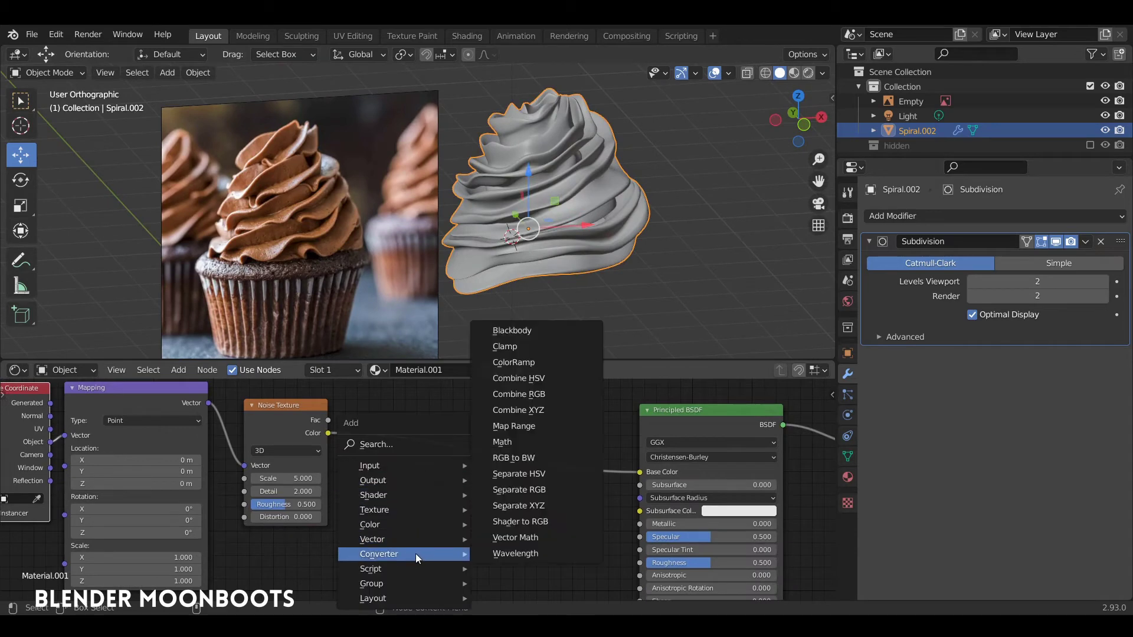
left_click(514, 363)
left_click(490, 413)
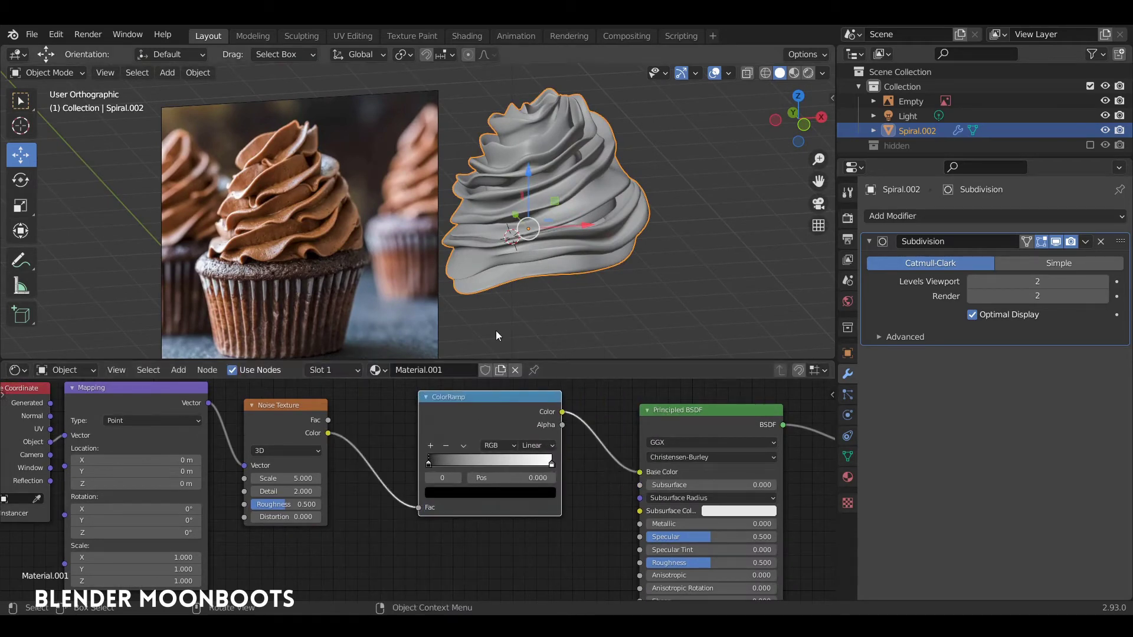
- Display the 3D viewport in Rendered shading with the frosting and the light in view
scroll(575, 233, "up", 3)
key("KP_1")
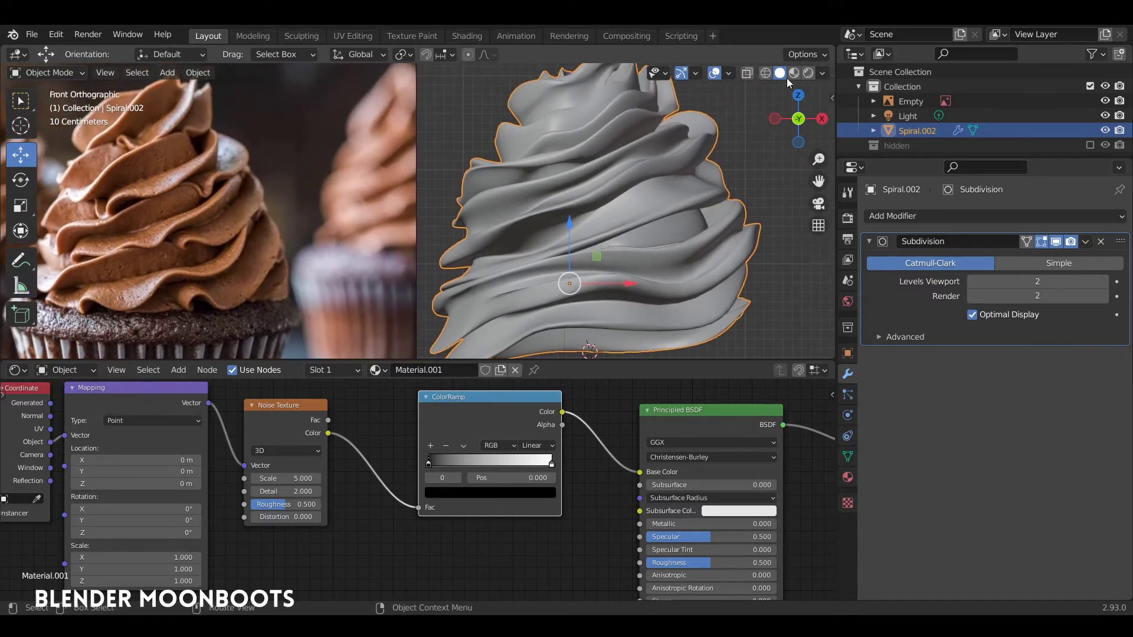
left_click(808, 72)
scroll(653, 223, "down", 4)
middle_click_drag(651, 223, 615, 227)
- Change the scene's point light to a Sun light with a strength of 4
left_click(503, 109)
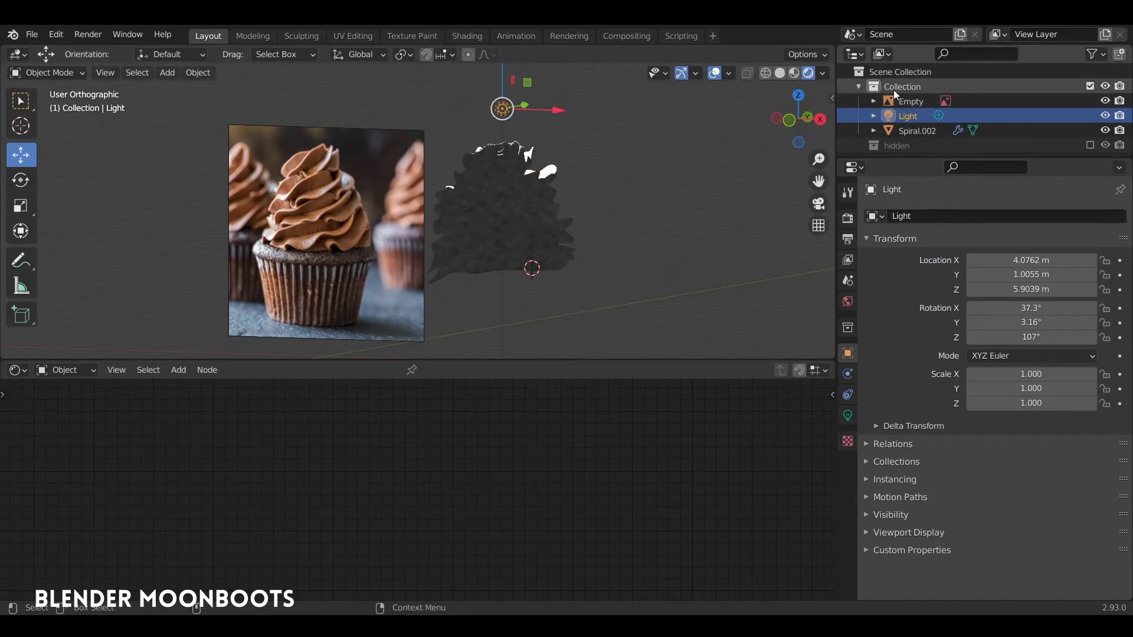
left_click(939, 116)
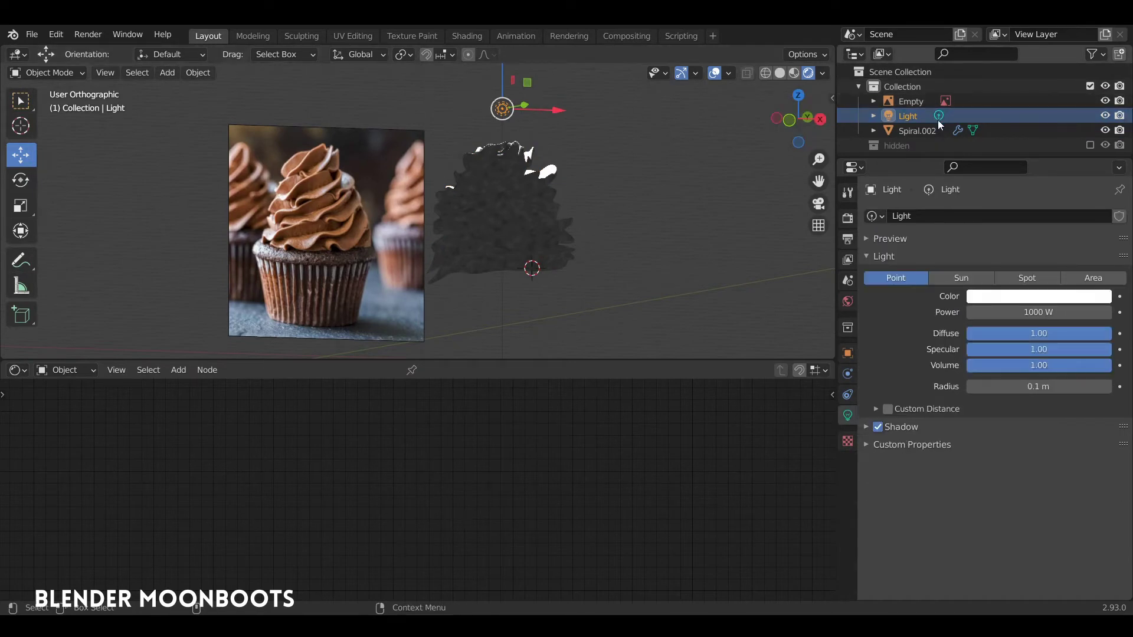
left_click(959, 278)
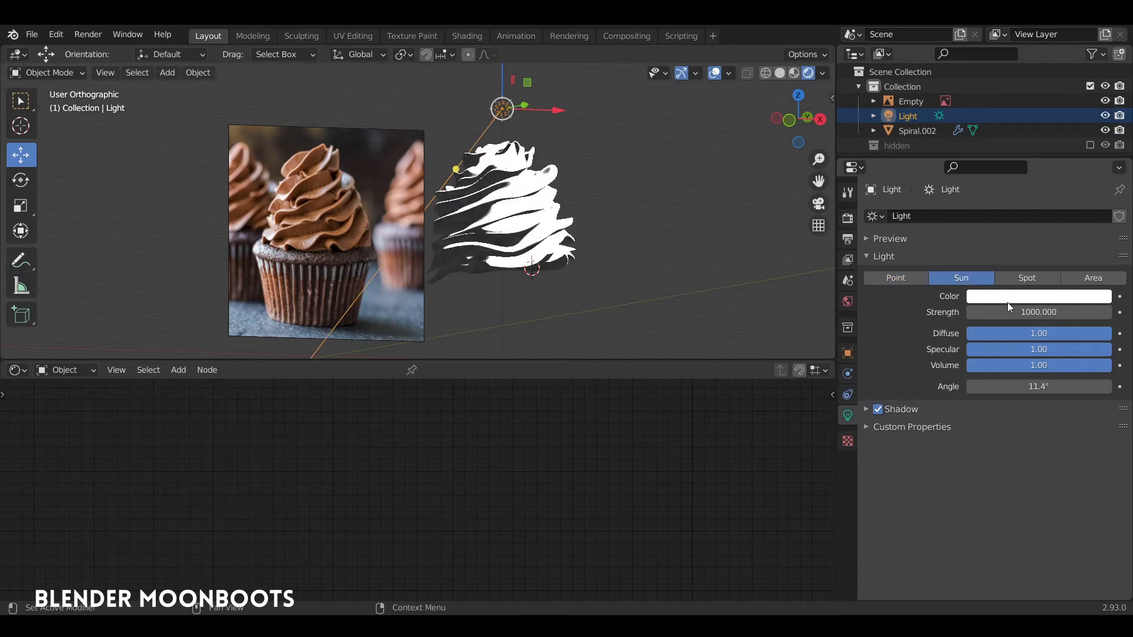
left_click(1039, 312)
type("4")
key("Return")
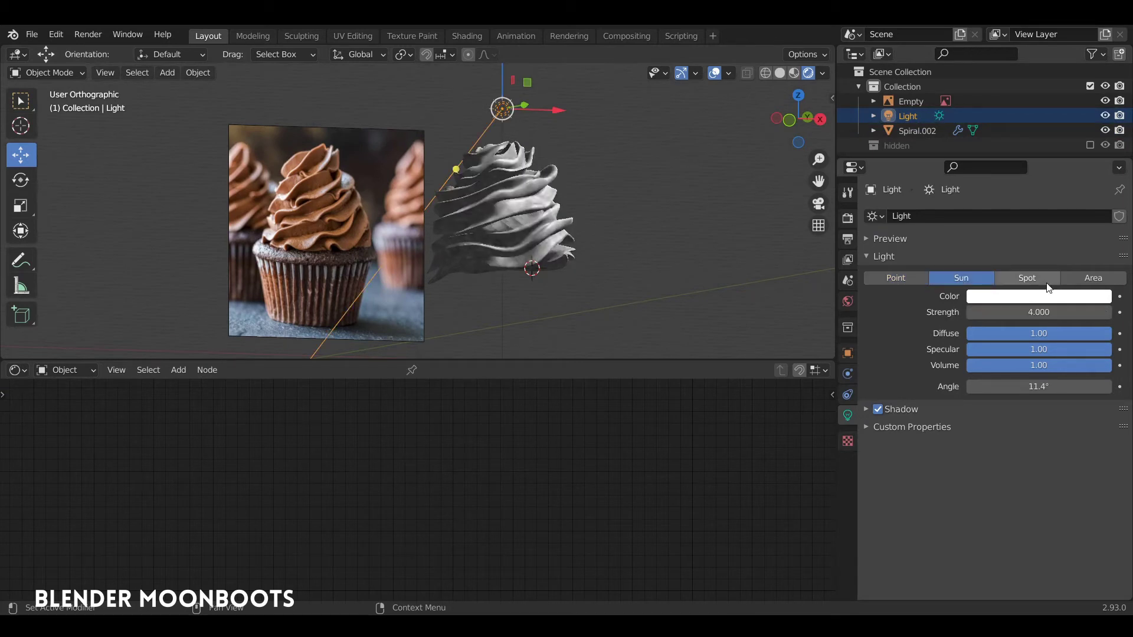
- Move the sun light about -4.34 m along Y and rotate it about -51.8° in the right view toward the frosting
middle_click_drag(551, 106, 544, 91)
left_click_drag(544, 91, 434, 135)
key("KP_3")
key("r")
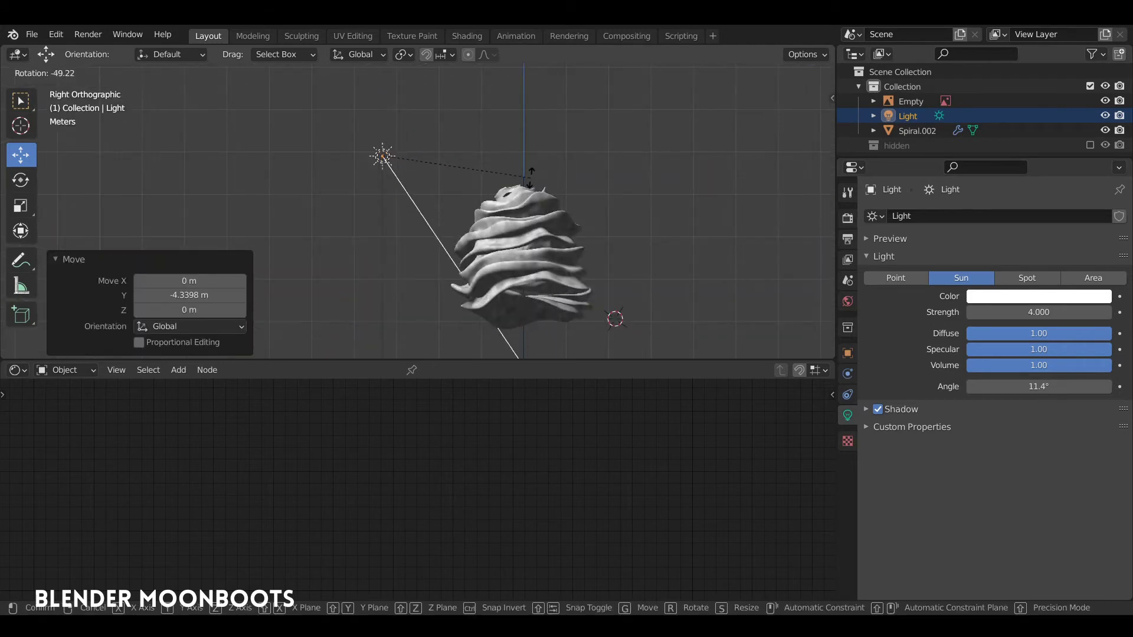
left_click(531, 168)
- Shift the sun light in the front view by about 2.53 m along X and 0.57 m along Z
middle_click_drag(512, 167, 622, 187)
key("KP_1")
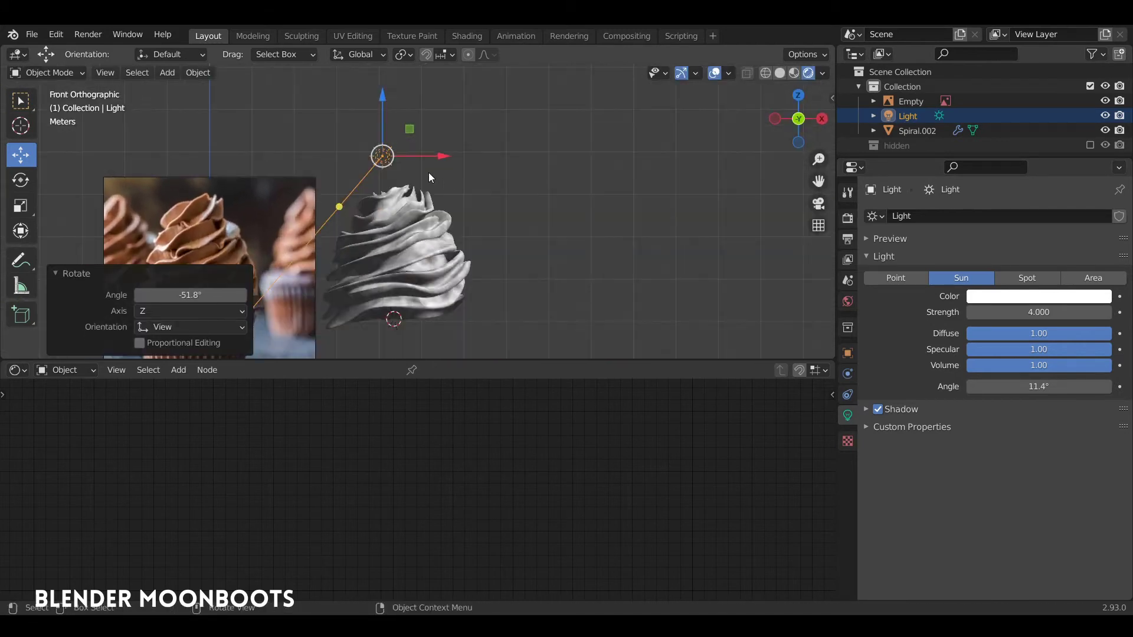
key("g")
left_click(539, 156)
left_click_drag(480, 185, 577, 177, "alt")
scroll(389, 211, "up", 4)
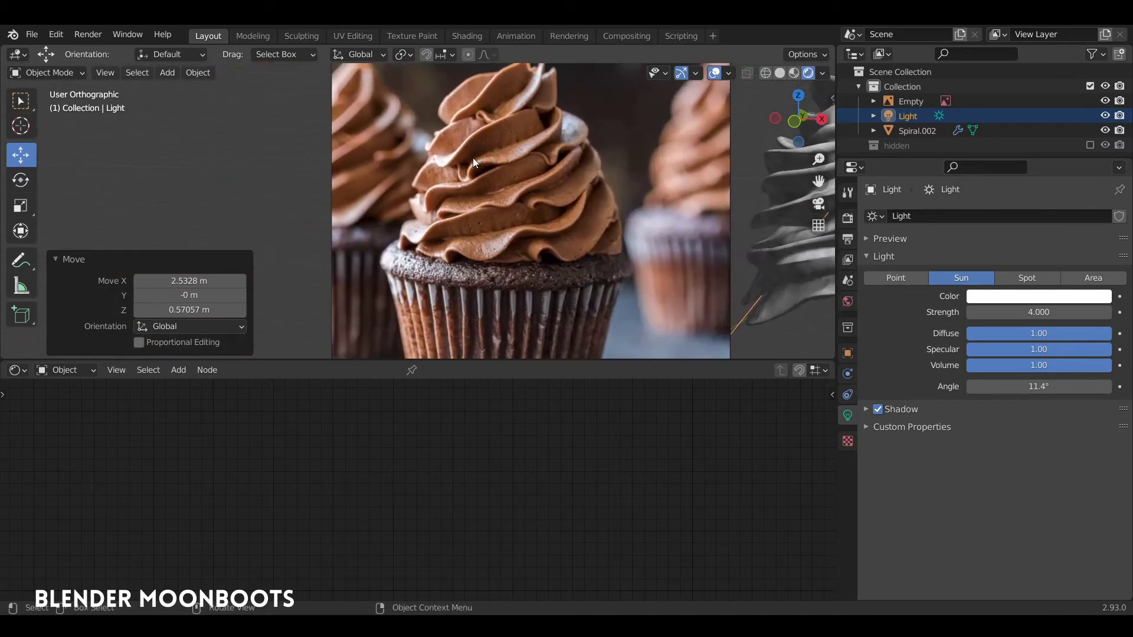
scroll(451, 181, "down", 7)
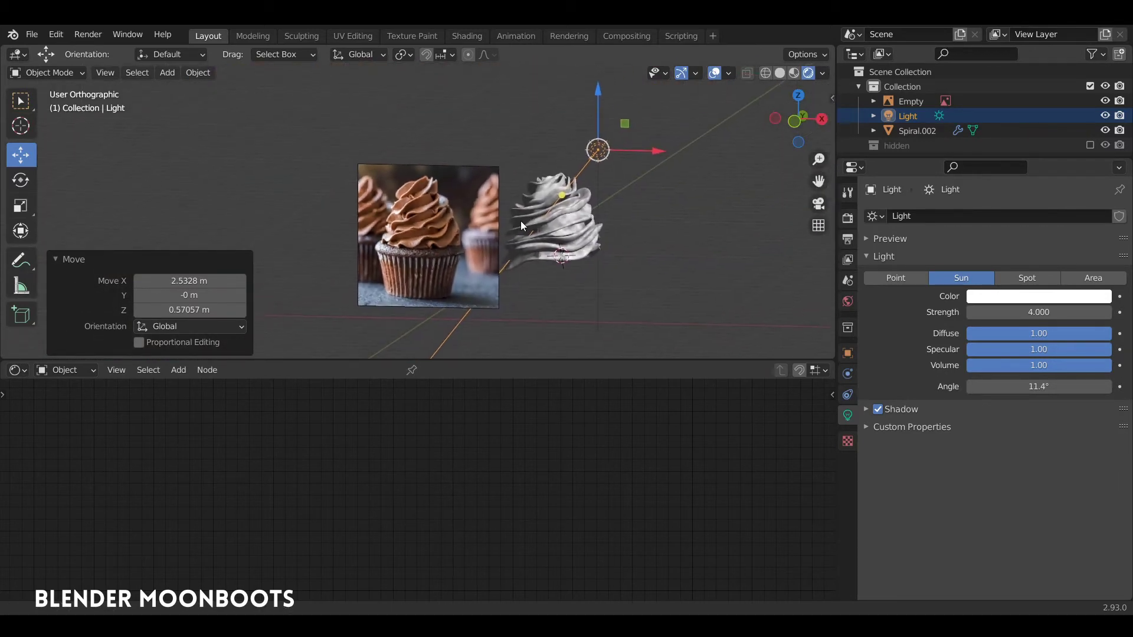
- Set the sun light's strength to 2
left_click(1000, 312)
type("2")
key("Return")
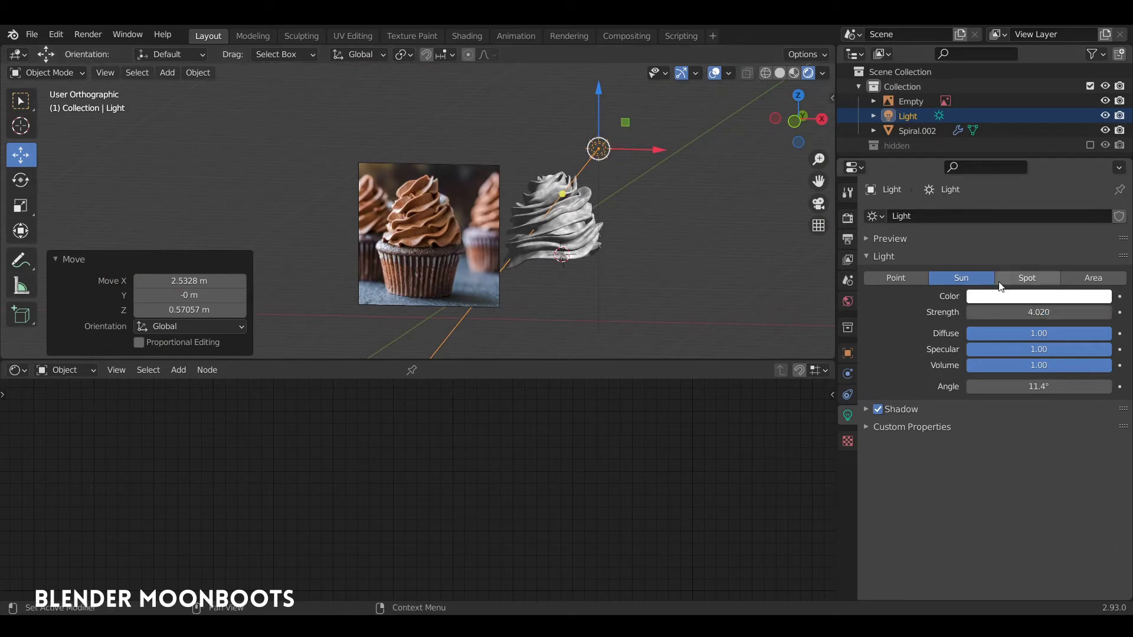
left_click(1006, 312)
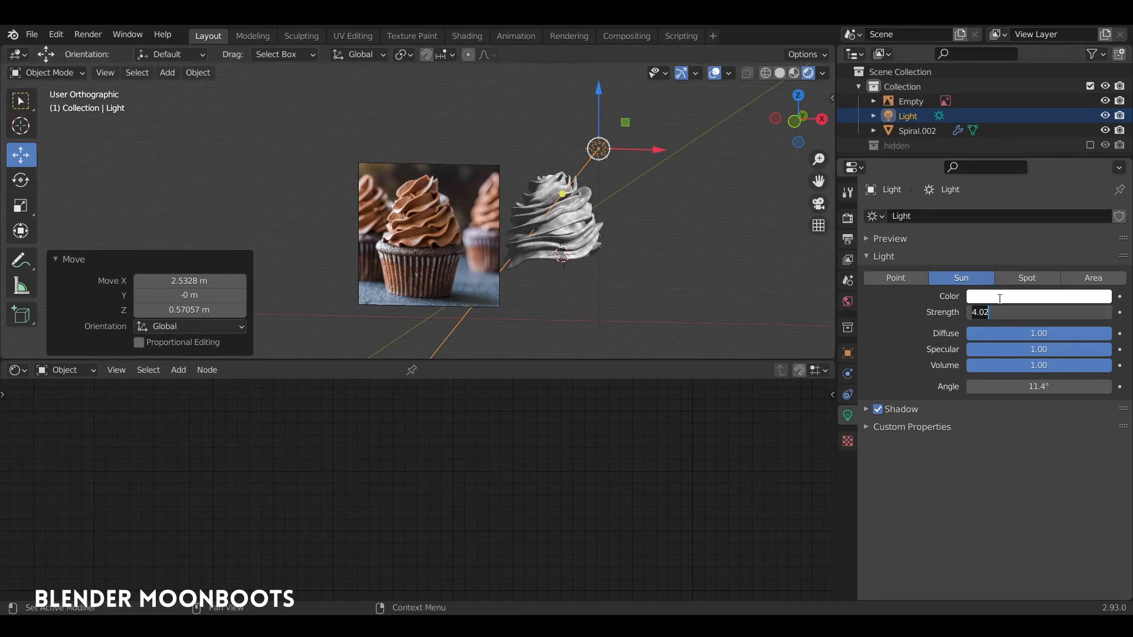
type("2")
key("Return")
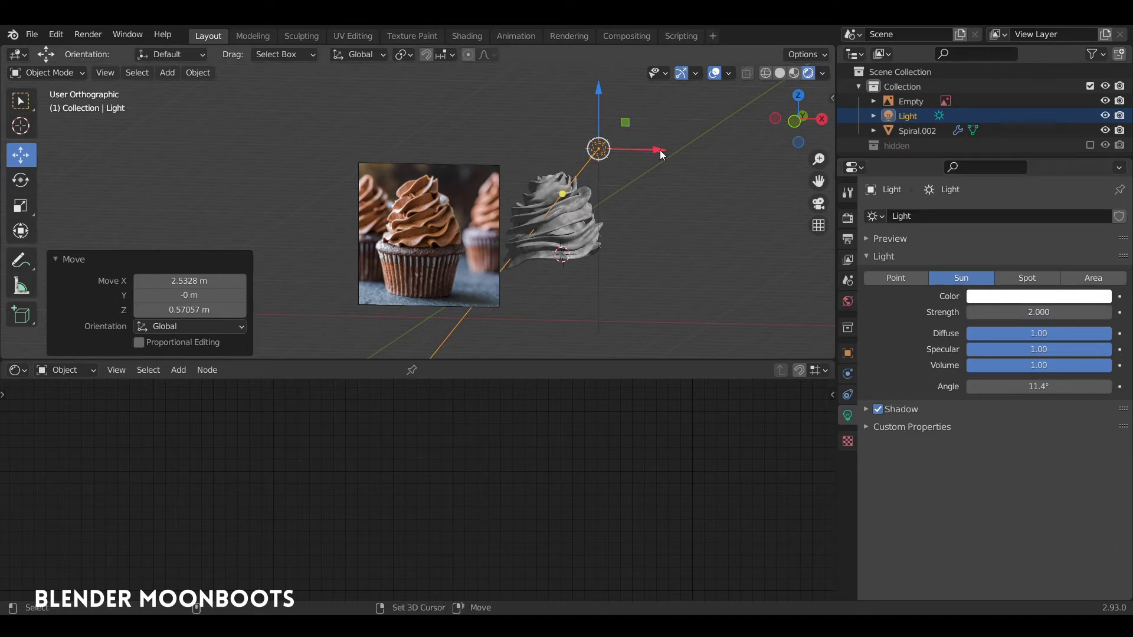
- Duplicate the sun light along X to the frosting's other side and shift the copy about 1.56 m along Y
key("shift+d")
key("x")
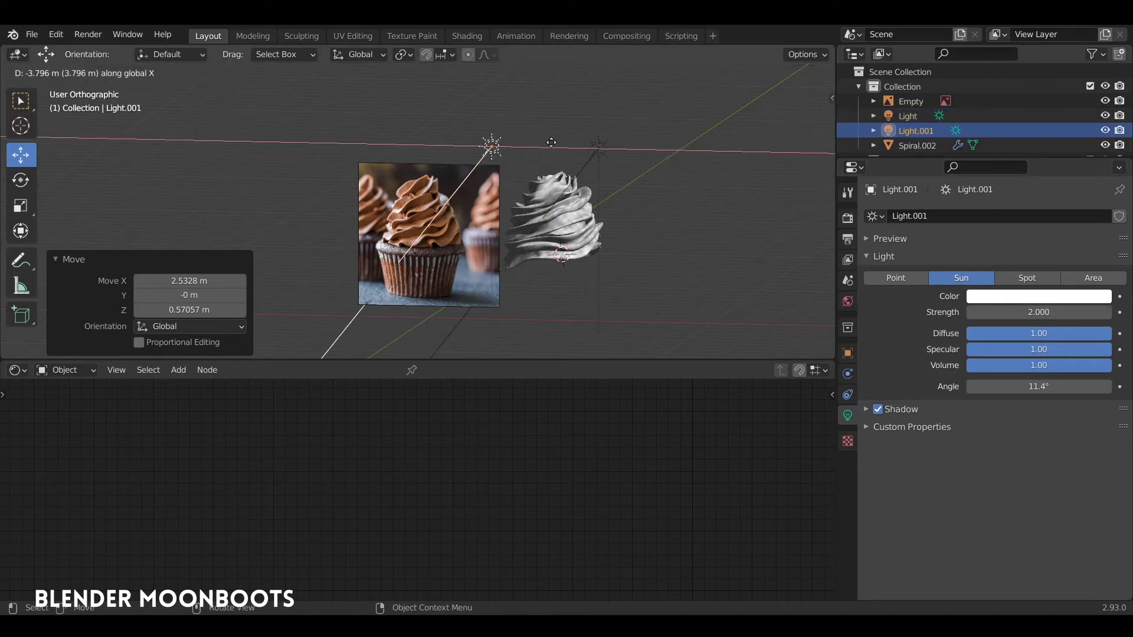
left_click(598, 167)
middle_click_drag(598, 166, 500, 179)
left_click_drag(550, 134, 747, 125)
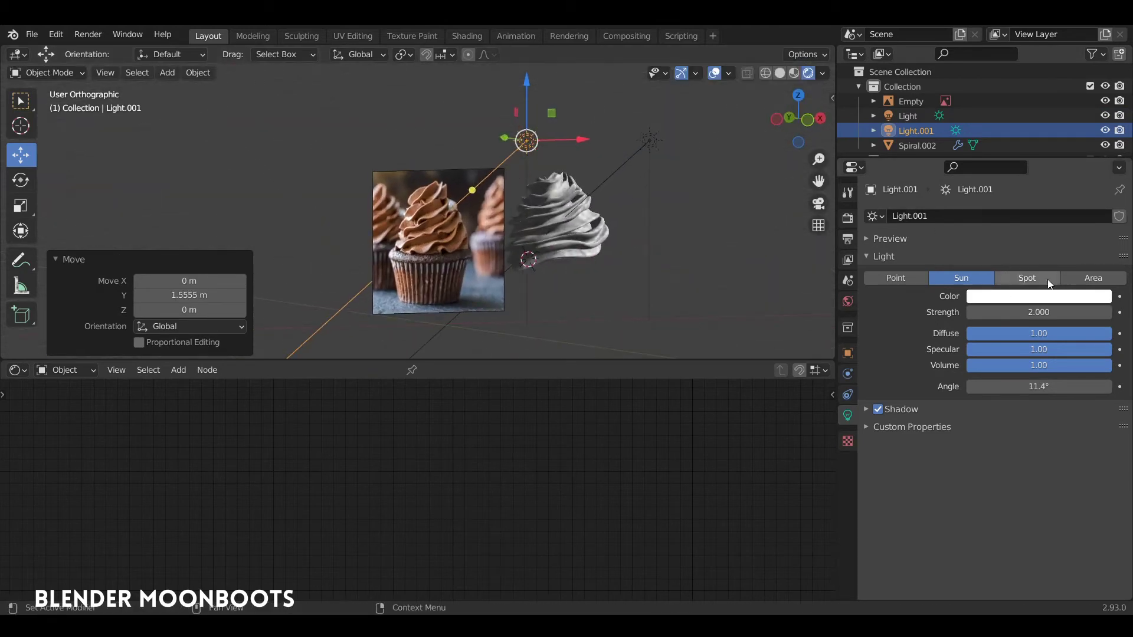
- Change the duplicated light to an Area light and rotate it about -86° in the front view toward the frosting
left_click(1088, 274)
middle_click_drag(637, 204, 586, 169)
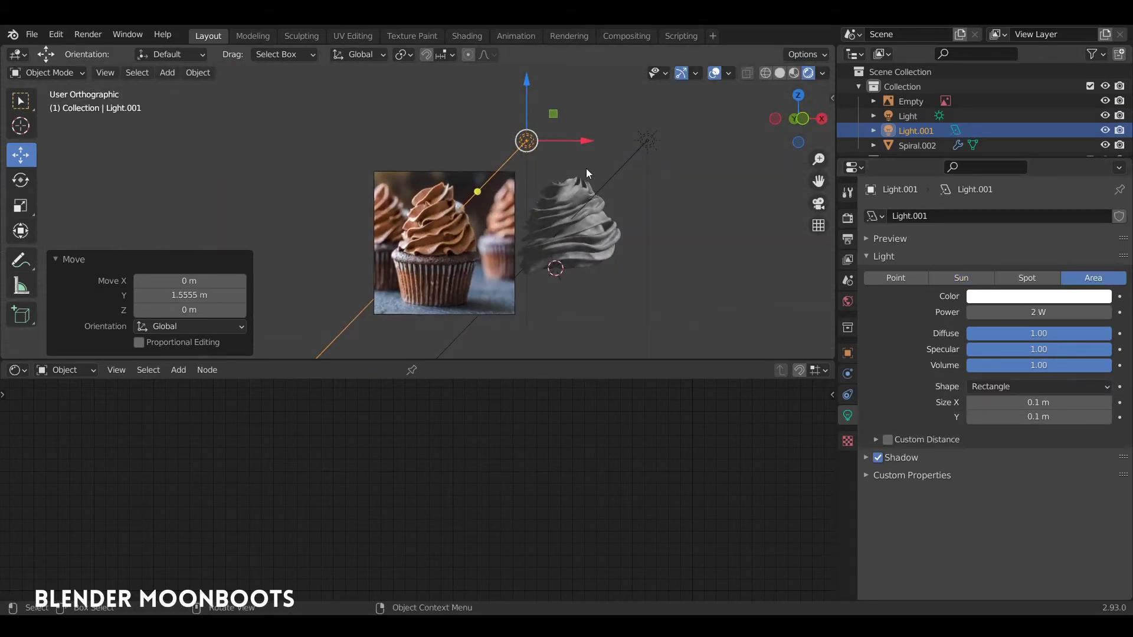
key("KP_1")
key("r")
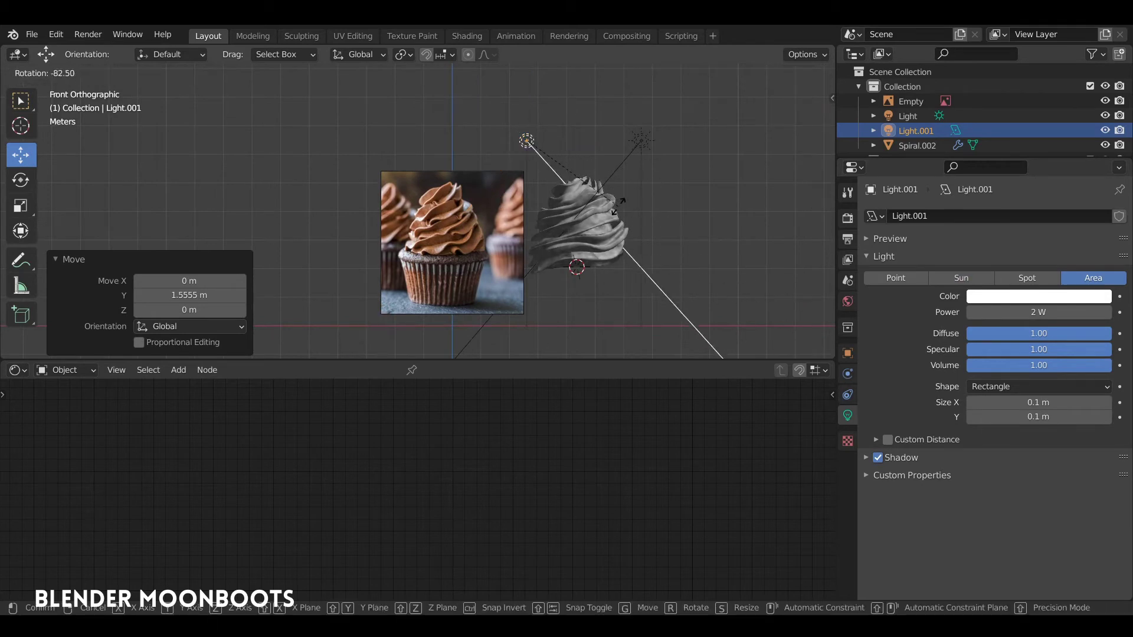
left_click(624, 200)
middle_click_drag(624, 200, 731, 200)
- Set the rectangular area light's size to 1 m in X and 1 m in Y
scroll(647, 156, "up", 4)
scroll(647, 157, "up", 1)
middle_click_drag(653, 175, 429, 259, "shift")
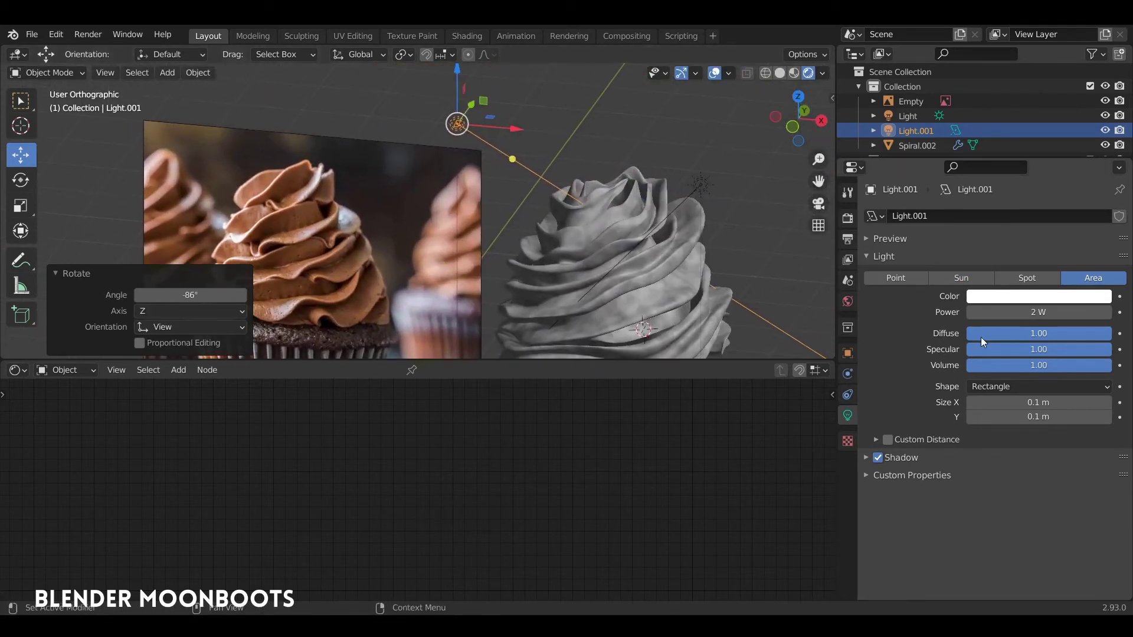
left_click(993, 407)
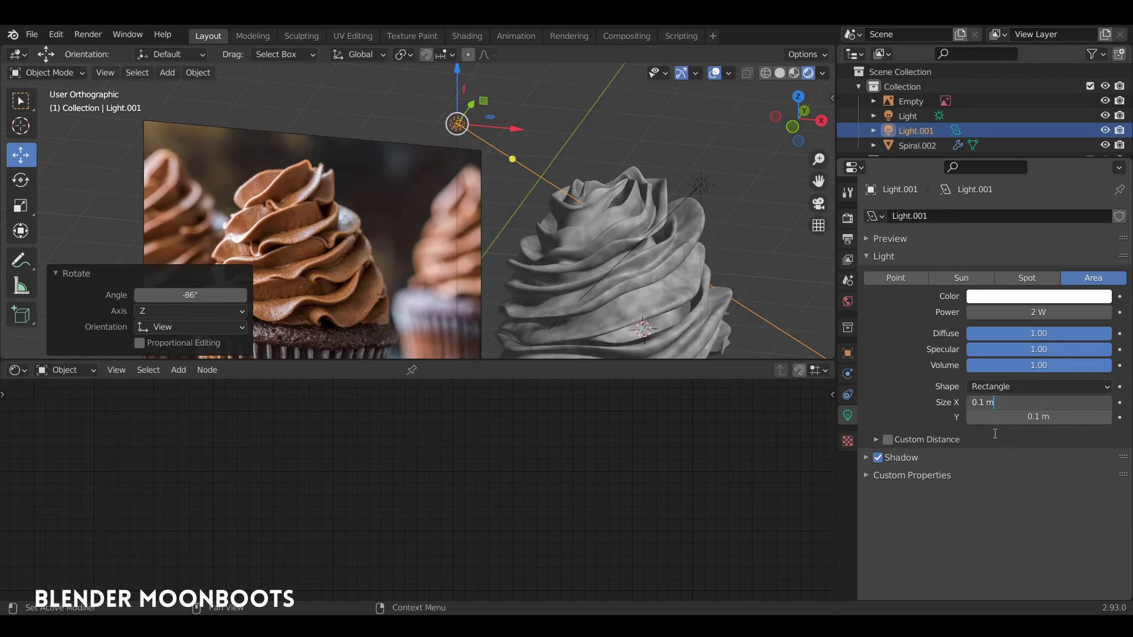
left_click(925, 409)
left_click(988, 407)
left_click(904, 405)
left_click(984, 407)
left_click_drag(986, 407, 976, 439)
type("1")
key("Tab")
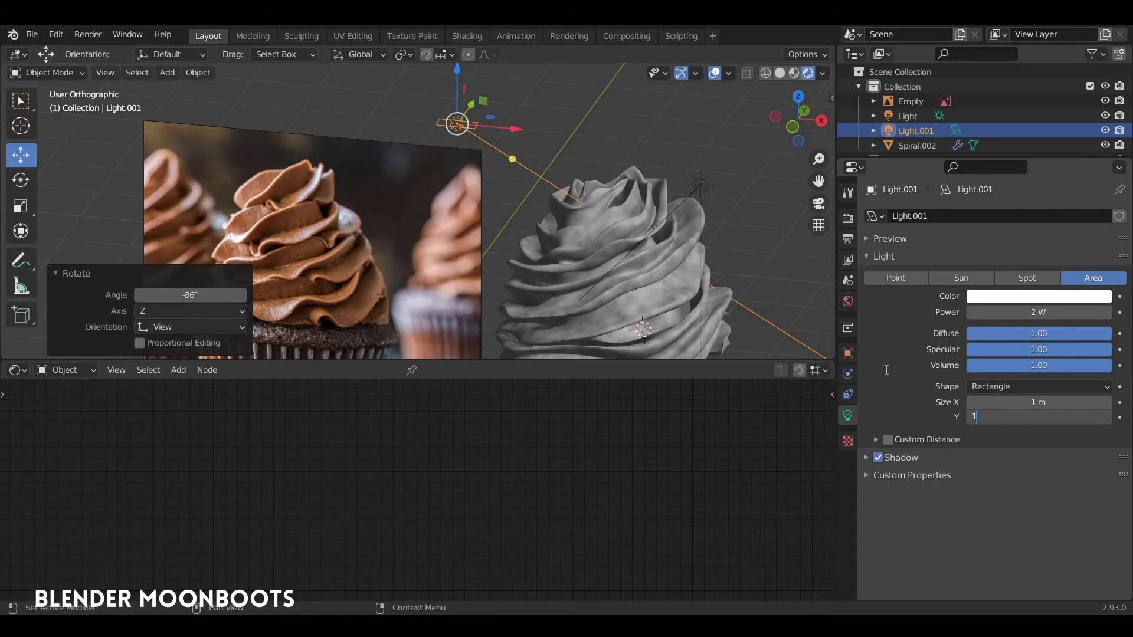
key("Return")
- Tint the area light pale blue (hue 0.574, saturation 0.237) and raise its power to about 214 W
middle_click_drag(607, 186, 679, 224)
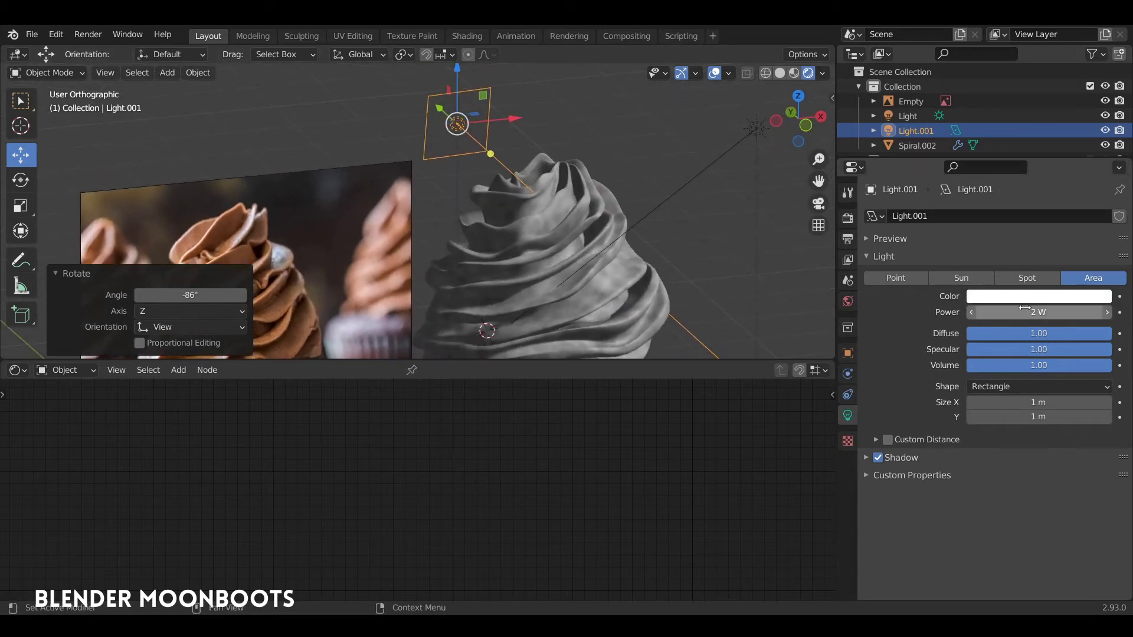
left_click_drag(977, 311, 1042, 303)
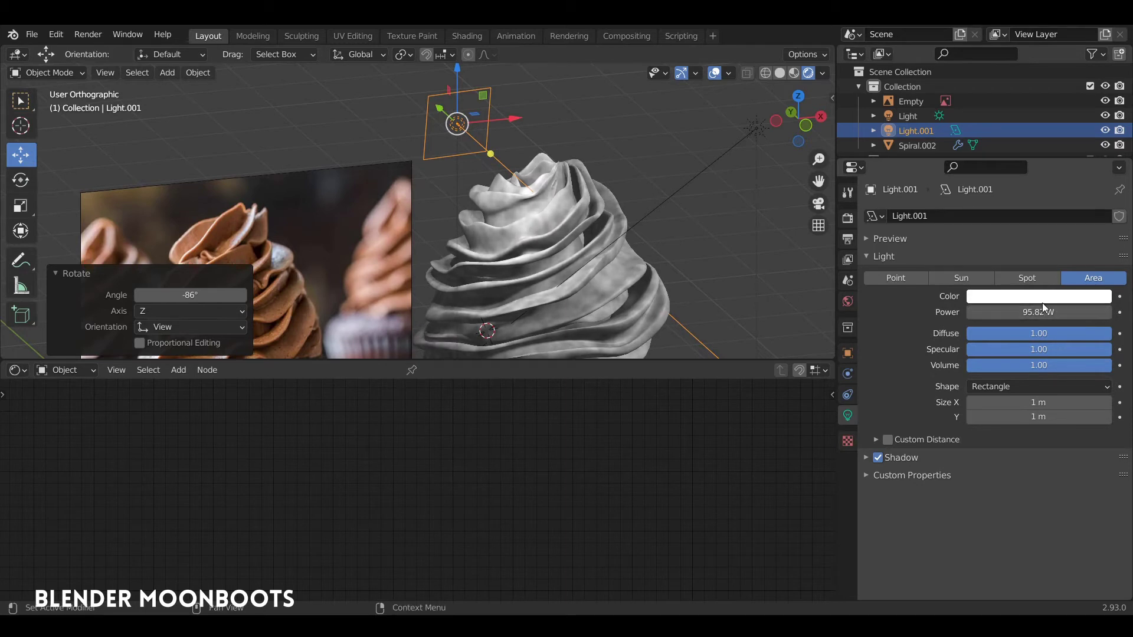
left_click(994, 297)
left_click_drag(1039, 153, 1041, 147)
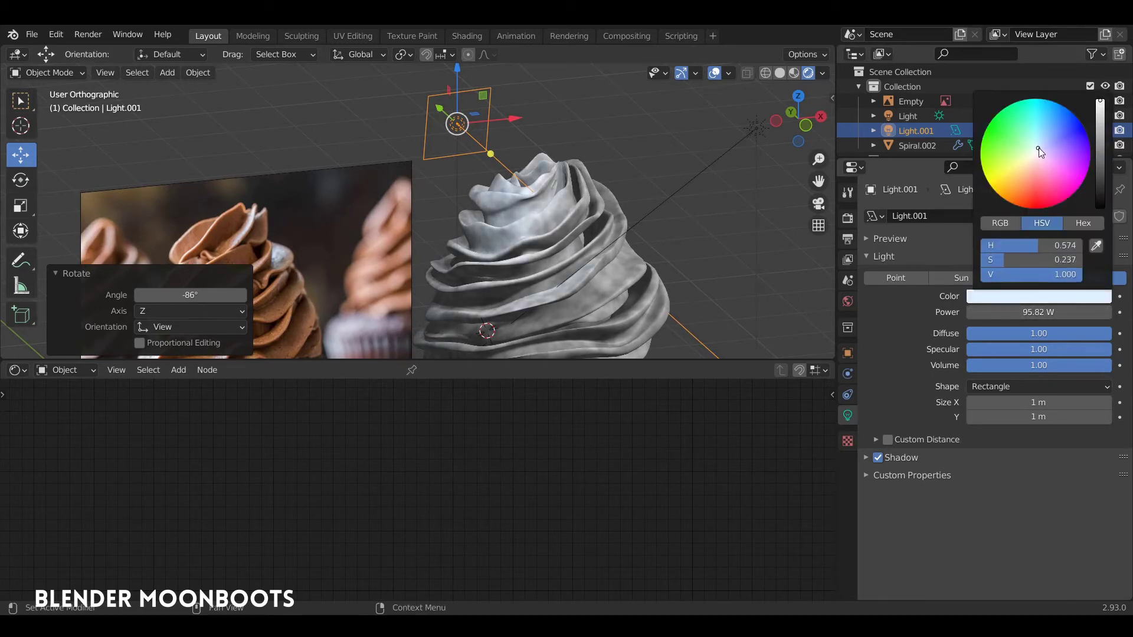
middle_click_drag(678, 177, 620, 192)
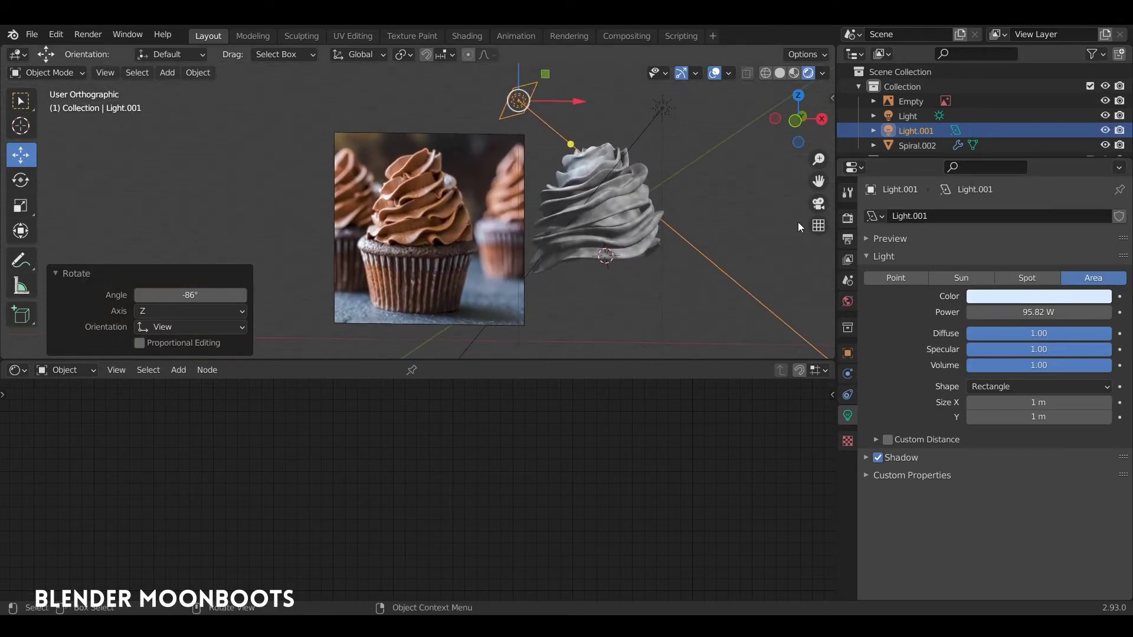
left_click_drag(1004, 312, 1070, 307)
- Move the area light about -0.17 m in X and -0.6 m in Z, and rotate it in the top view
key("KP_1")
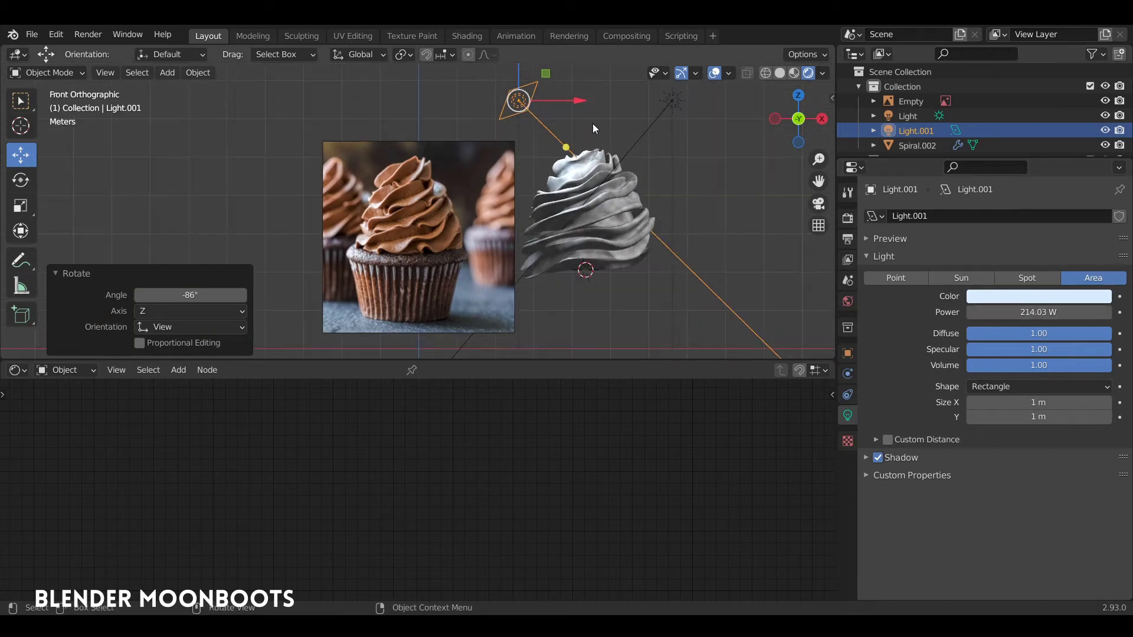
key("g")
left_click(533, 132)
key("KP_7")
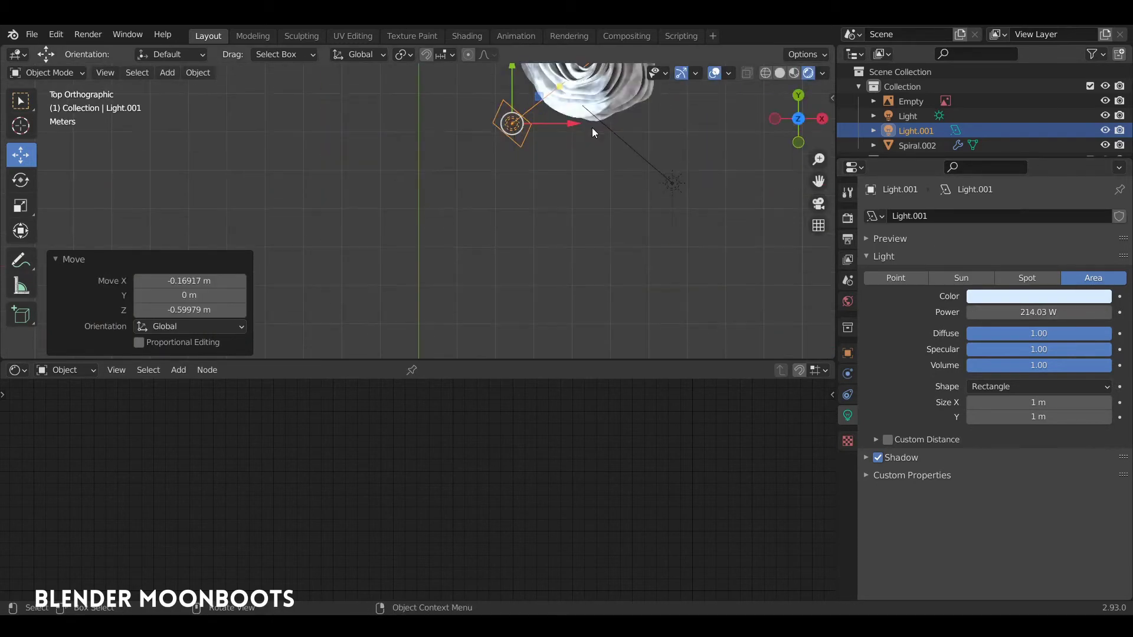
middle_click_drag(575, 122, 693, 166, "shift")
key("r")
left_click(582, 246)
- Select the frosting and raise its Noise Texture scale to about 60.7
left_click(663, 229)
middle_click_drag(692, 166, 401, 195, "shift")
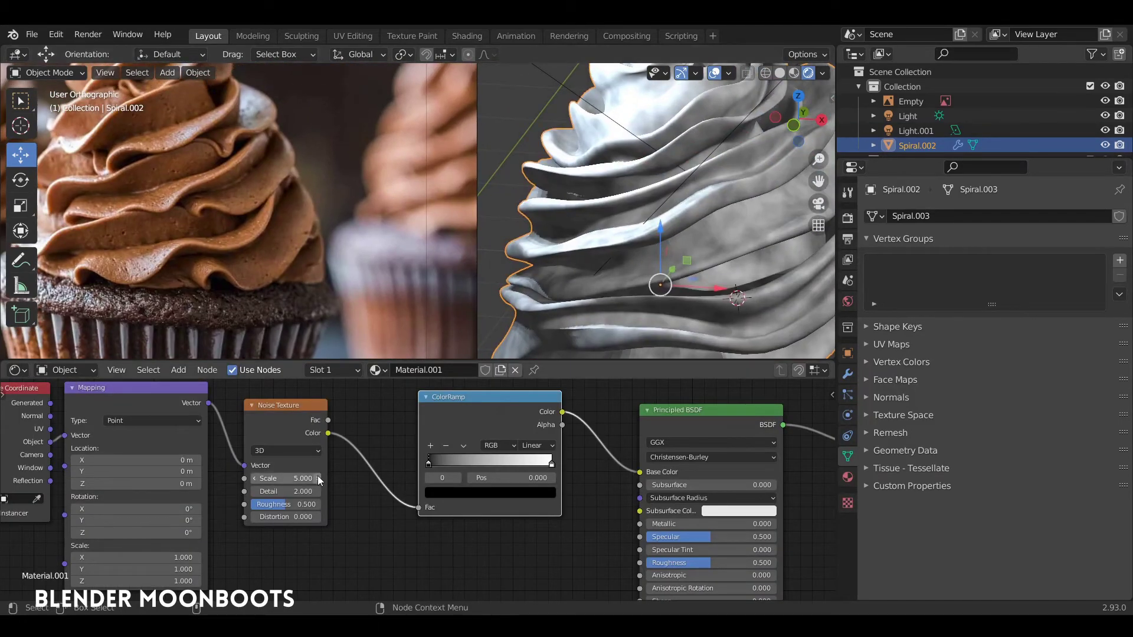
mouse_move(549, 192)
middle_mouse_down("ctrl")
mouse_move(555, 243)
mouse_move(571, 236)
mouse_move(572, 201)
mouse_move(564, 201)
middle_mouse_up("ctrl")
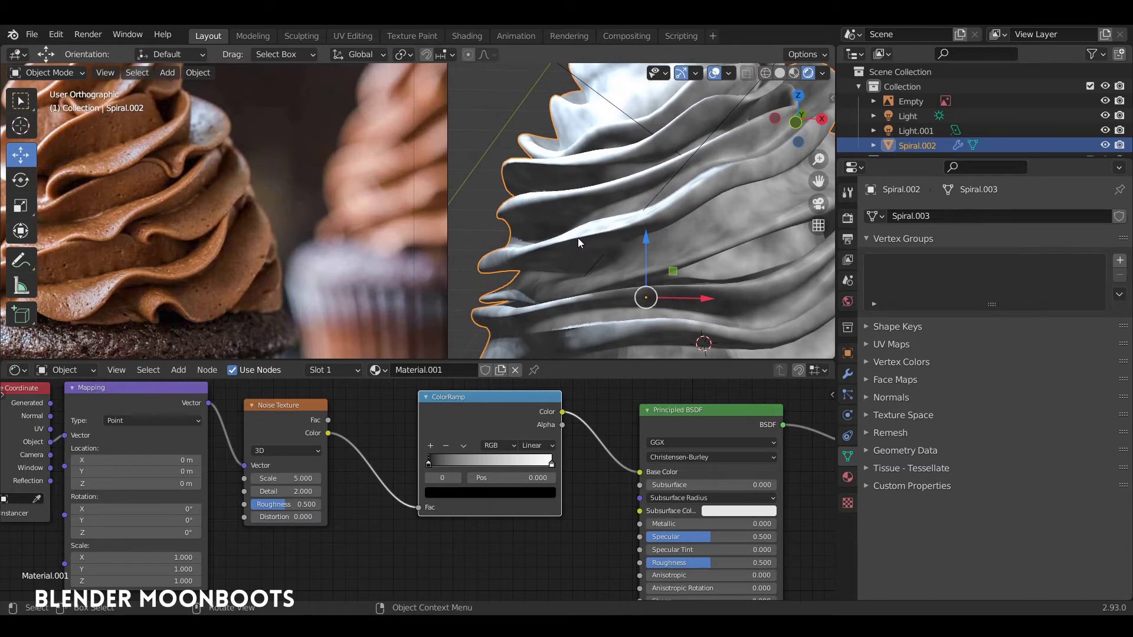
mouse_move(578, 239)
middle_mouse_down("shift")
mouse_move(712, 214)
mouse_move(556, 222)
mouse_move(607, 232)
mouse_move(641, 208)
mouse_move(578, 214)
mouse_move(568, 227)
mouse_move(595, 230)
middle_mouse_up("shift")
scroll(575, 232, "down", 2)
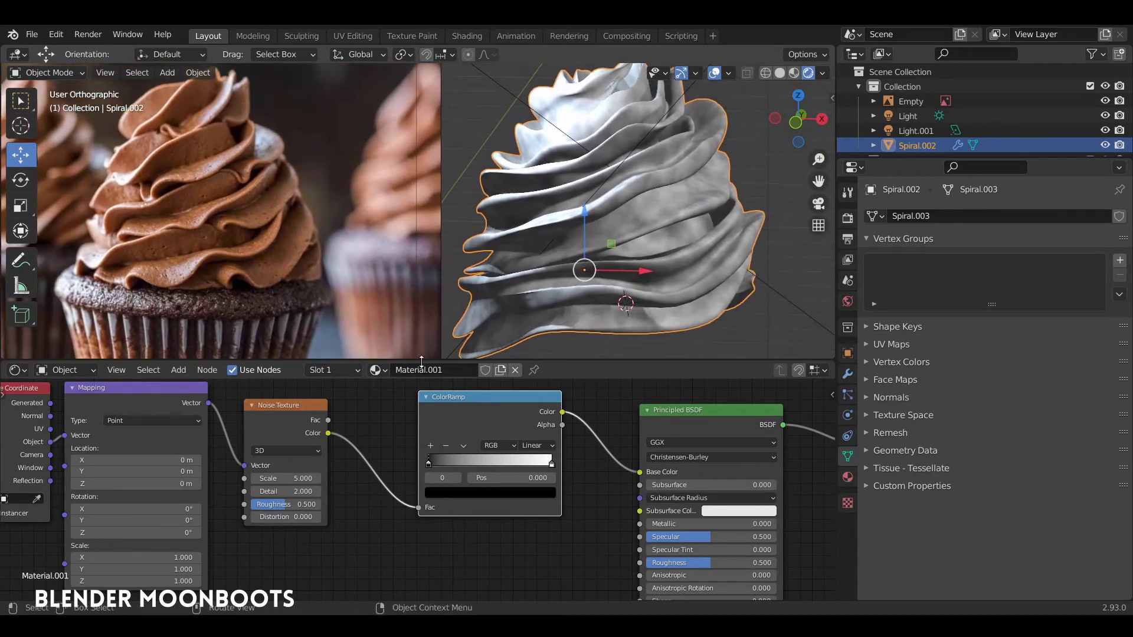
left_click_drag(322, 477, 377, 475)
scroll(695, 204, "up", 5)
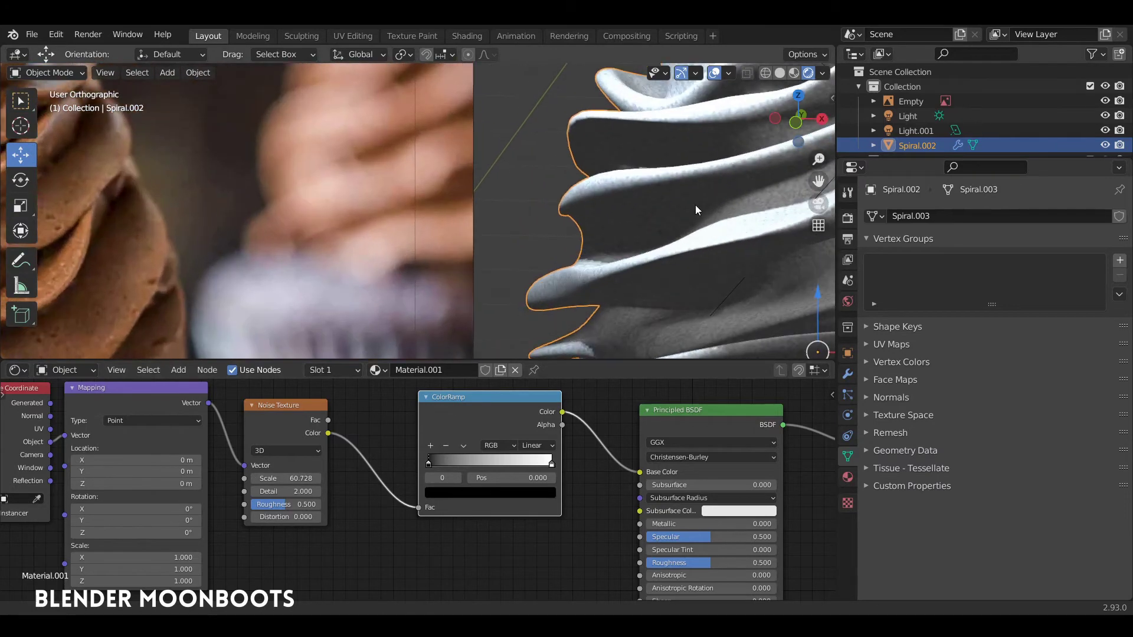
middle_click_drag(666, 192, 449, 204, "shift")
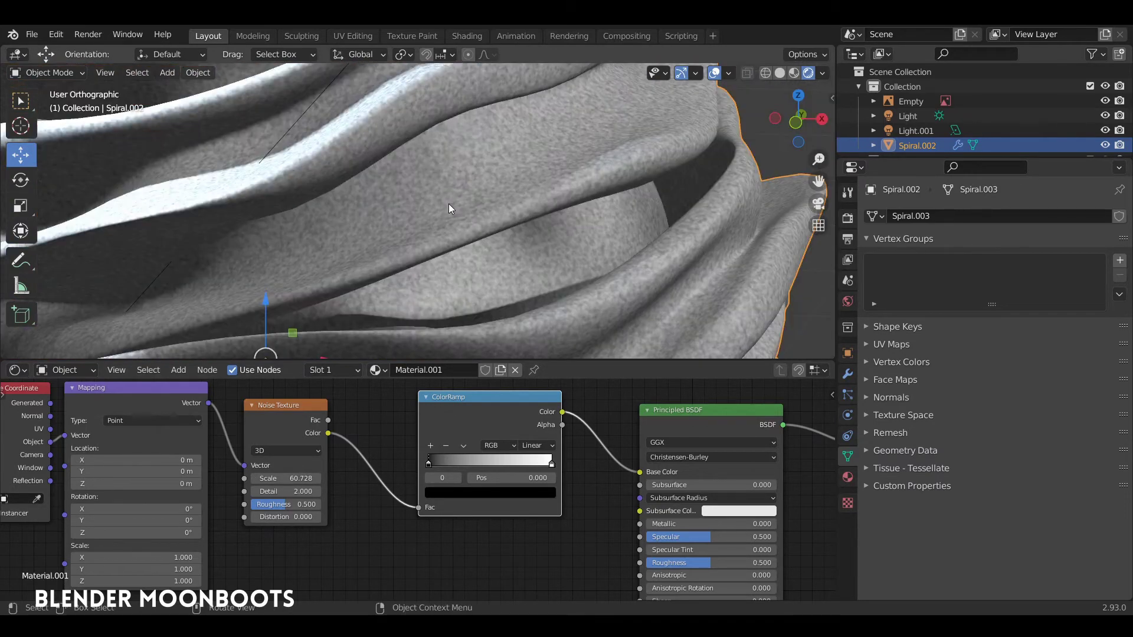
scroll(439, 247, "down", 6)
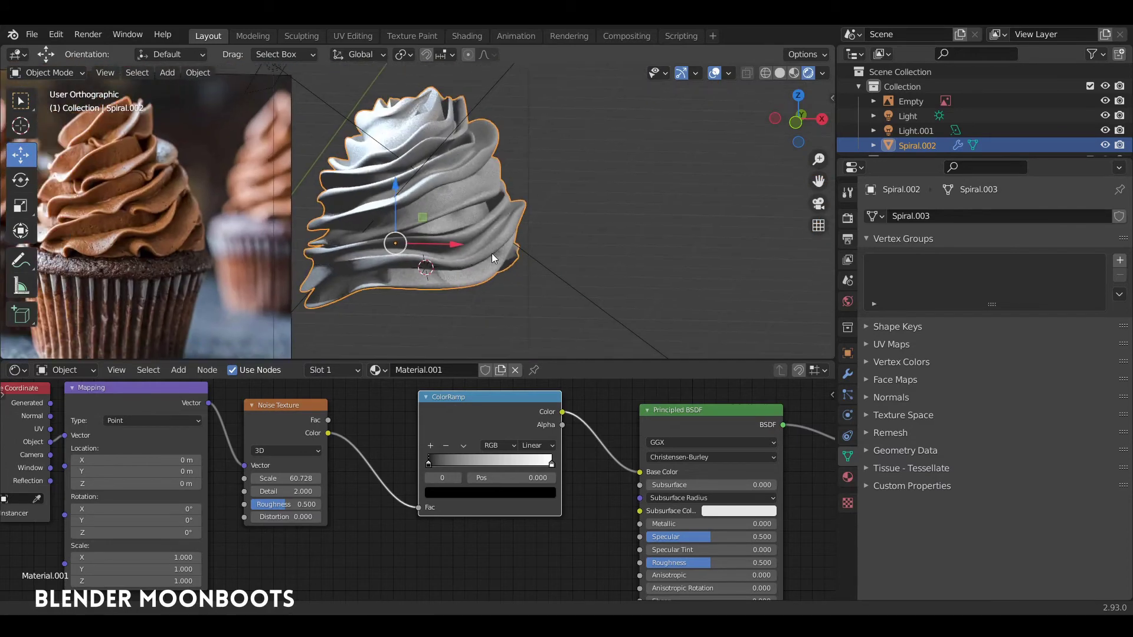
- Sample a light chocolate brown from the reference photo's frosting for the ColorRamp's first stop
middle_click_drag(491, 253, 600, 252, "shift")
scroll(611, 195, "up", 5)
middle_click_drag(501, 203, 810, 191, "shift")
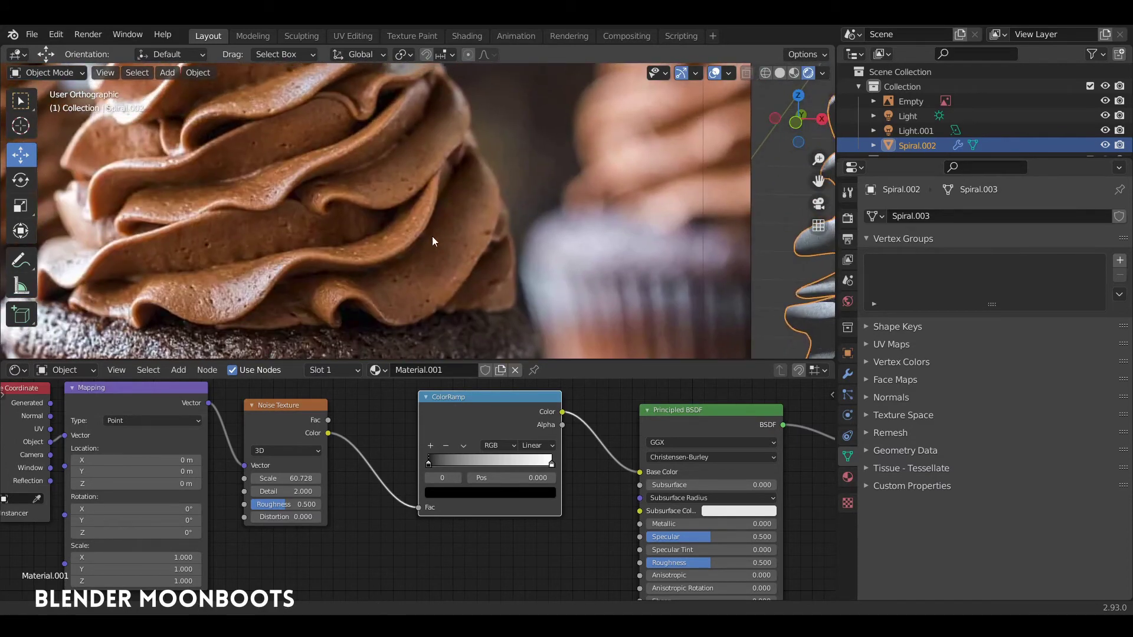
scroll(432, 236, "up", 2)
middle_click_drag(437, 234, 667, 225, "shift")
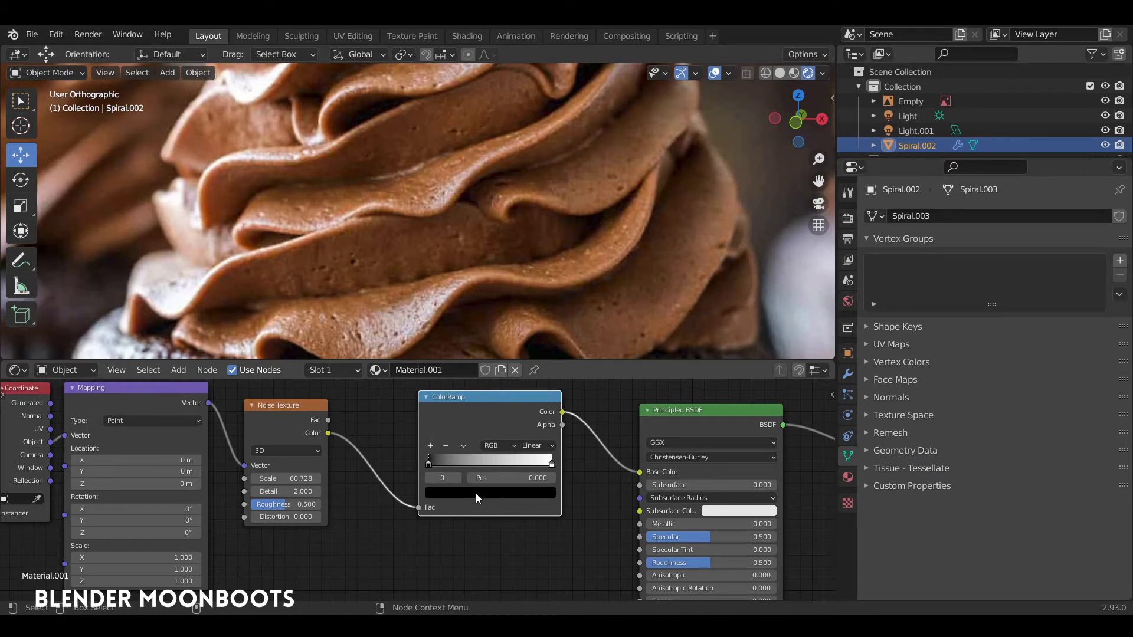
key("e")
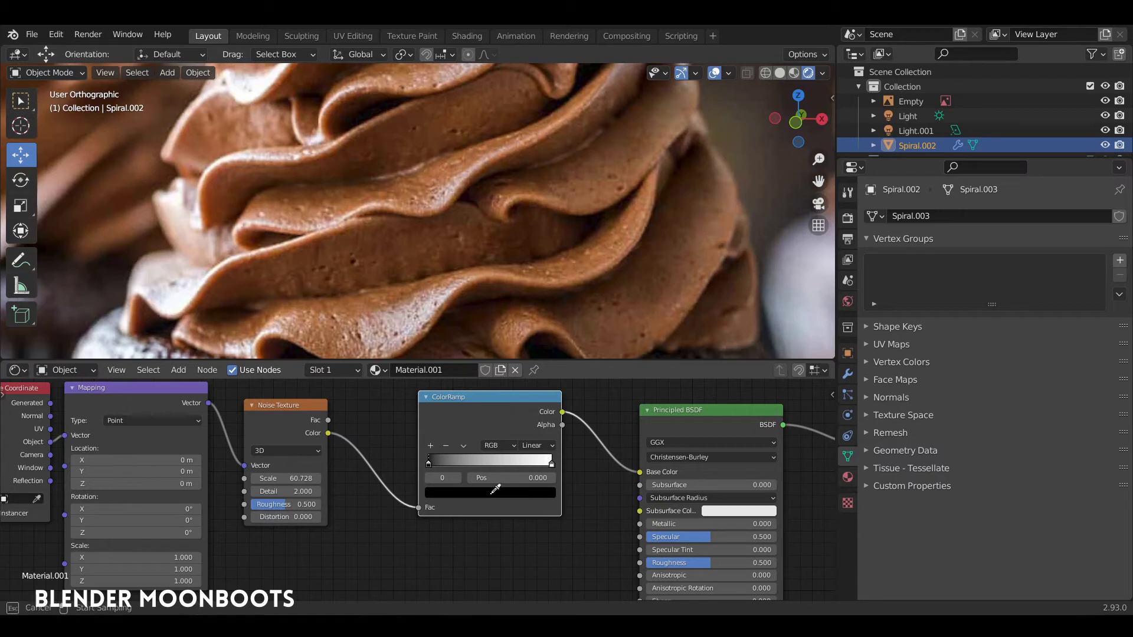
left_click(334, 330)
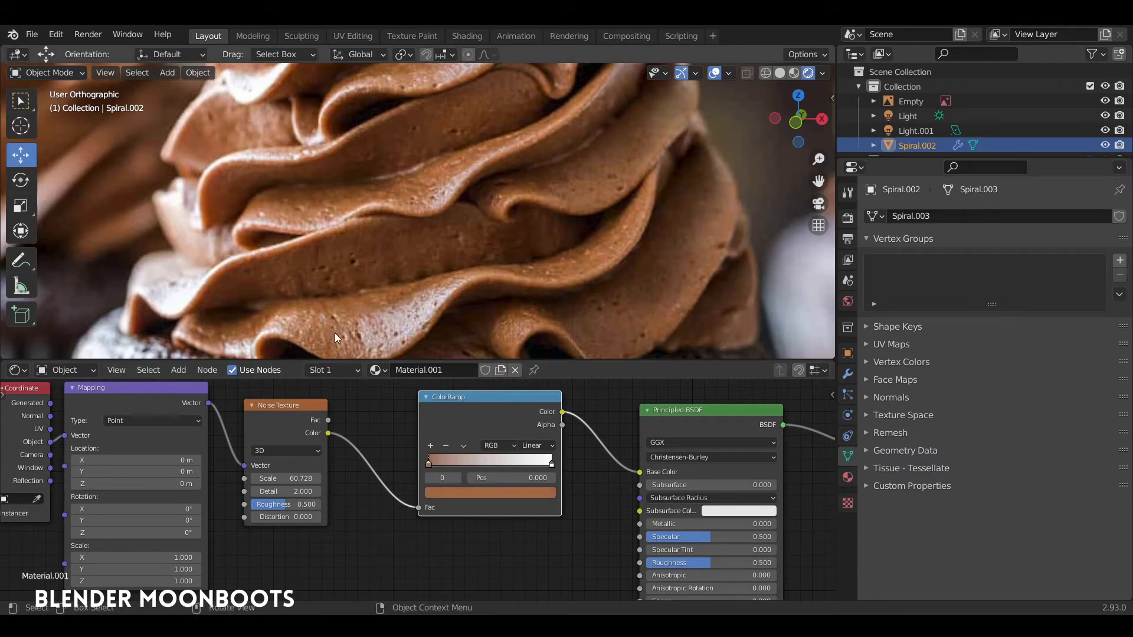
- Sample a darker chocolate brown from the photo's frosting for the ColorRamp's second stop and inspect the modelled frosting up close
left_click(552, 464)
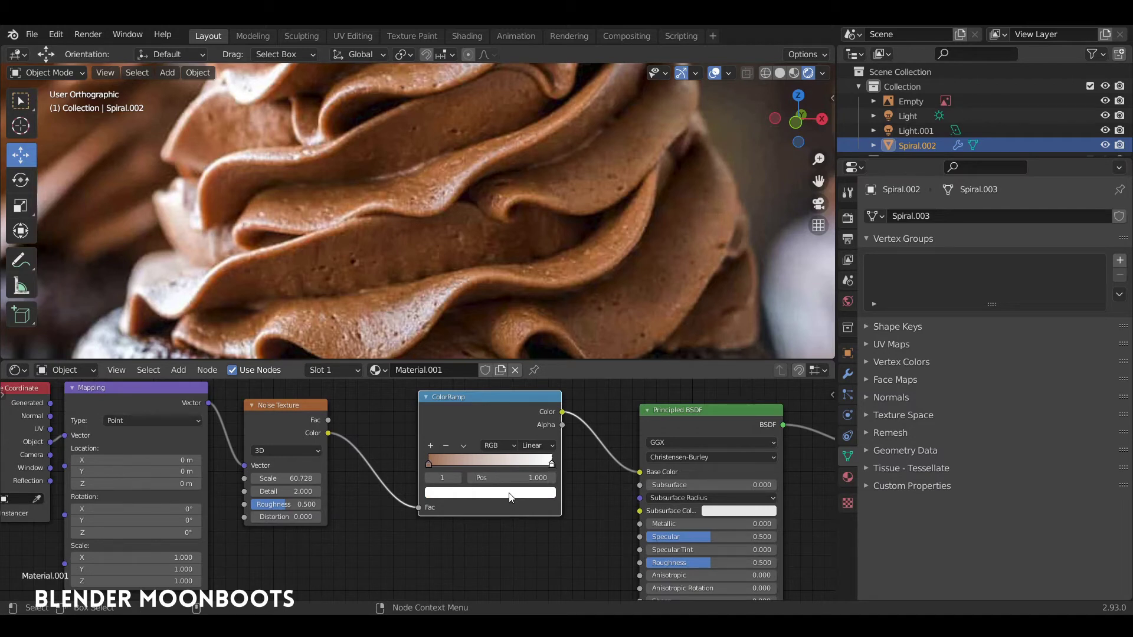
key("e")
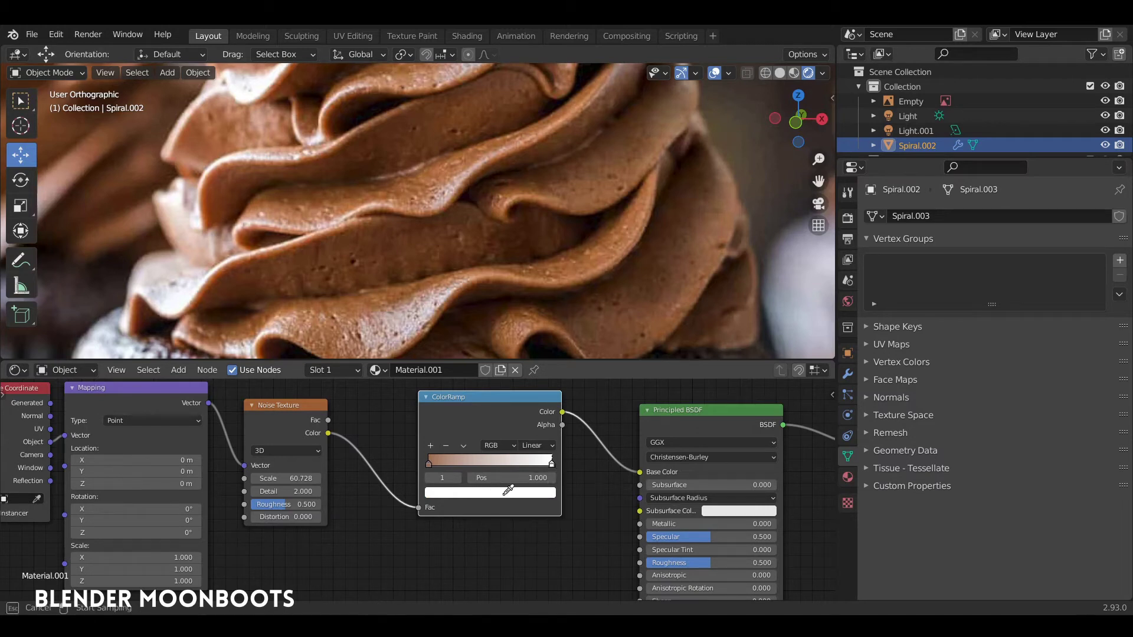
left_click(413, 267)
scroll(612, 250, "down", 9)
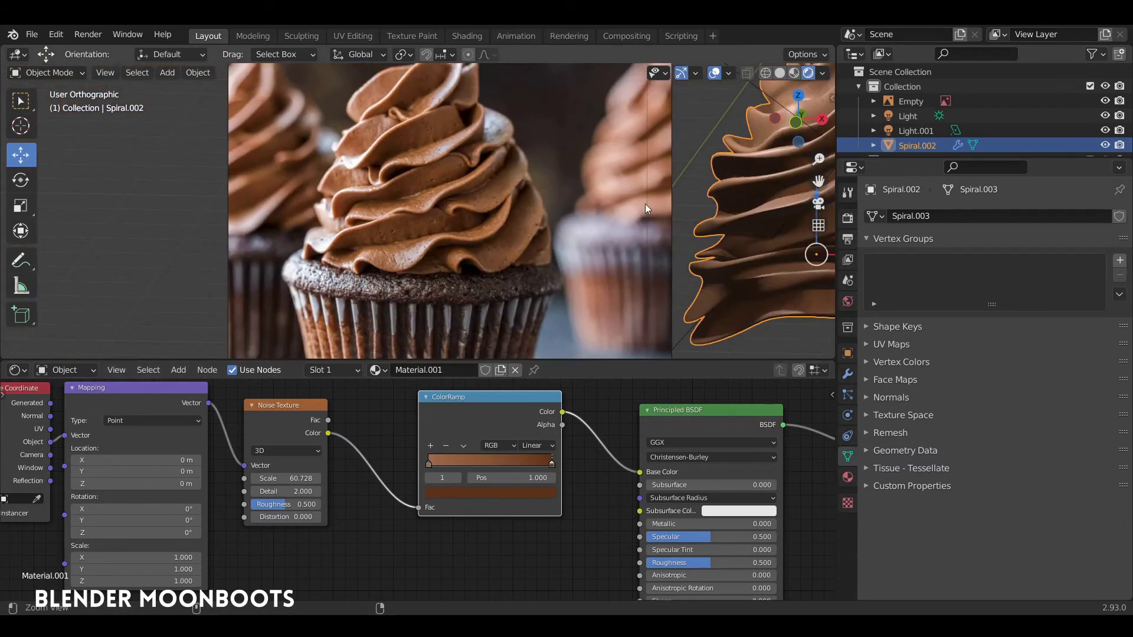
middle_click_drag(645, 204, 476, 213, "shift")
scroll(562, 190, "up", 4)
middle_click_drag(578, 204, 601, 217)
scroll(600, 218, "up", 8)
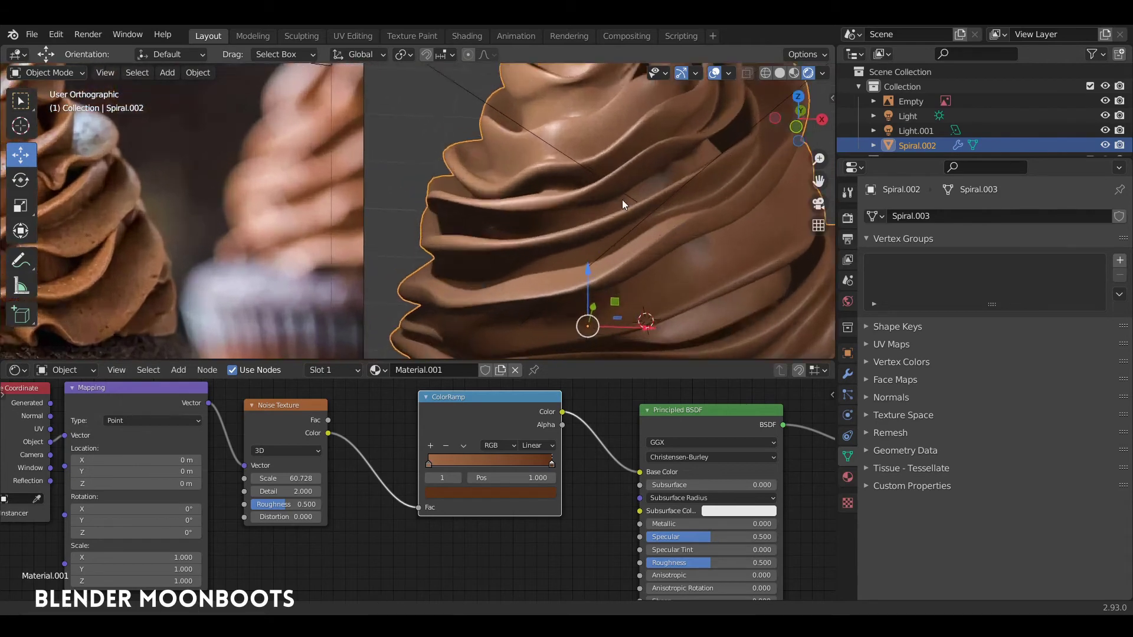
middle_click_drag(556, 165, 557, 161, "ctrl")
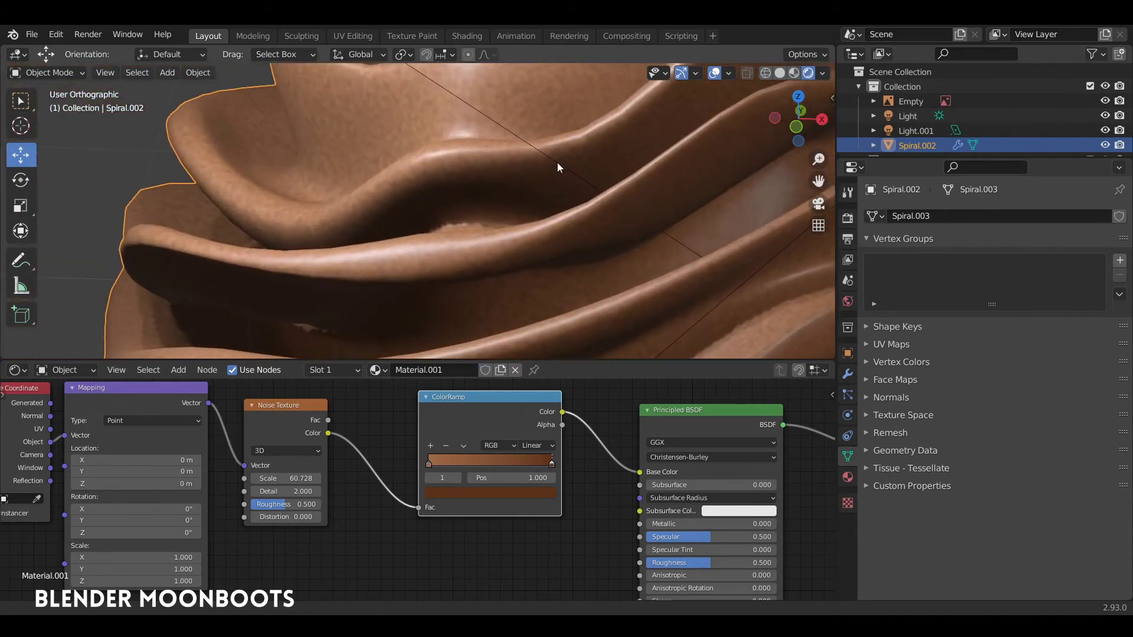
- Scale the frosting down uniformly to about 0.836
middle_click_drag(516, 203, 685, 276, "ctrl")
key("s")
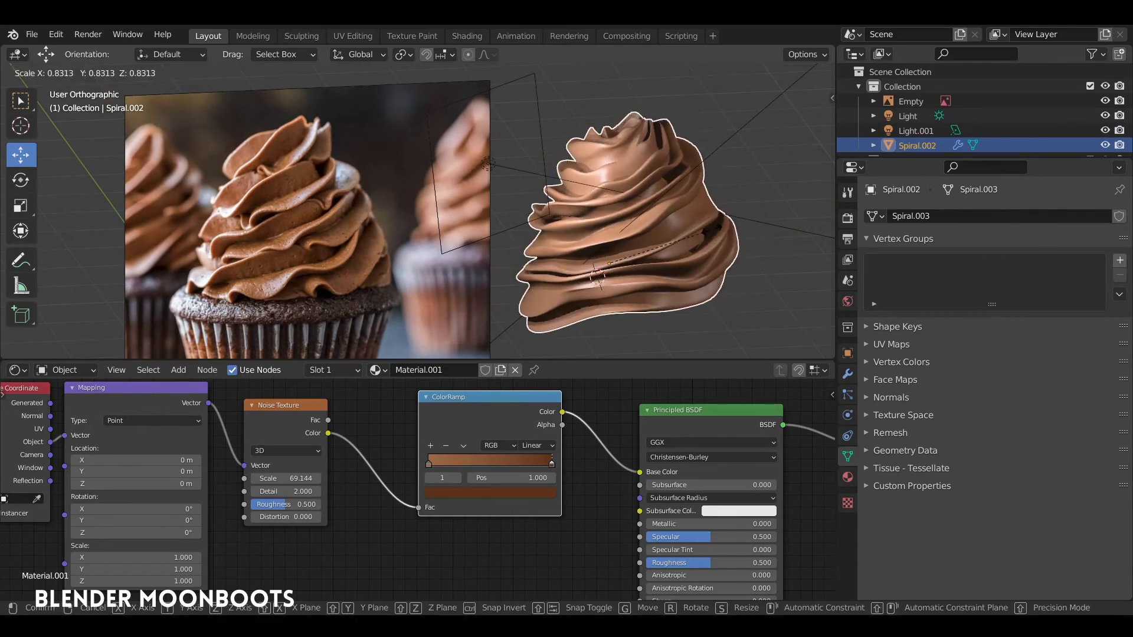
left_click(719, 229)
- Examine the small air pores in the reference photo's frosting up close, and compare the model from the front
middle_click_drag(350, 247, 565, 232, "shift")
middle_click_drag(565, 233, 558, 203, "ctrl")
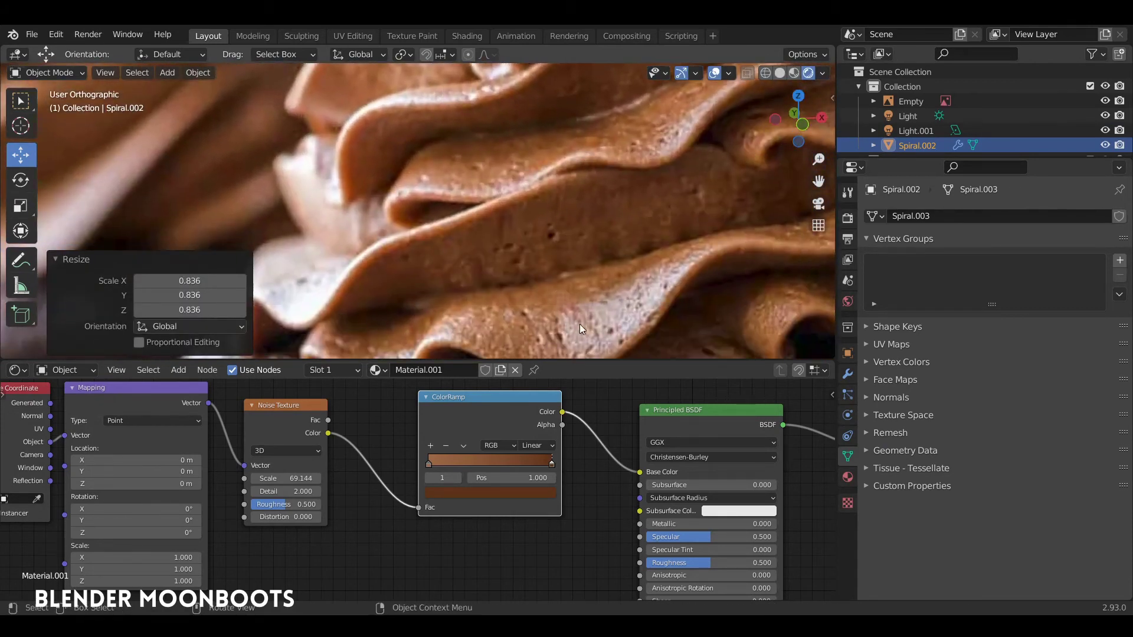
middle_click_drag(539, 323, 536, 271, "shift")
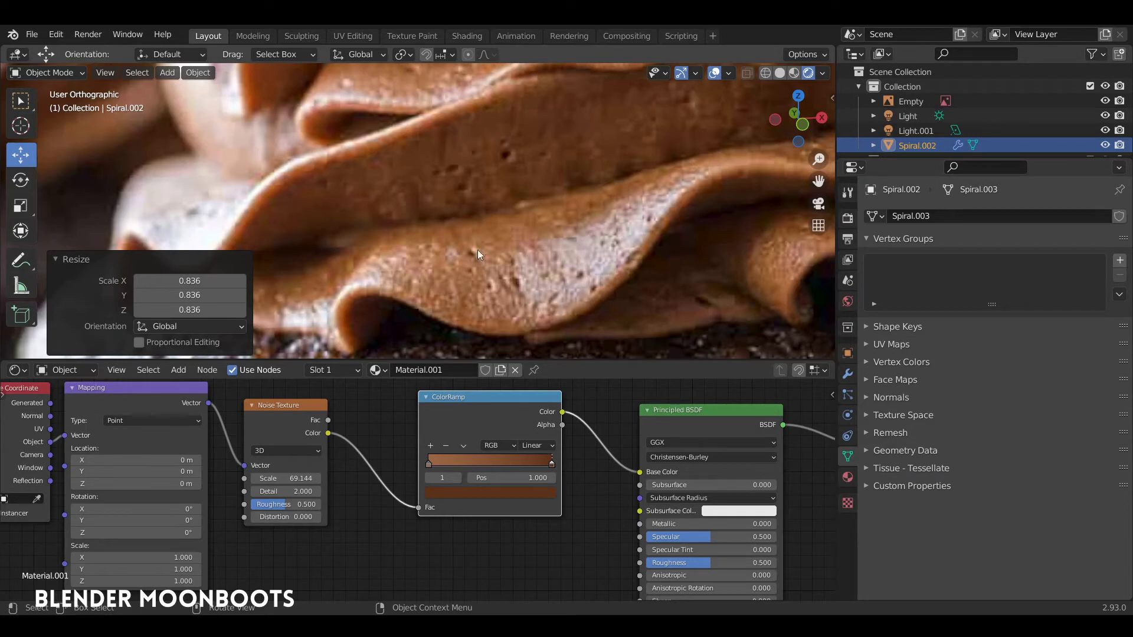
middle_click_drag(544, 241, 528, 202)
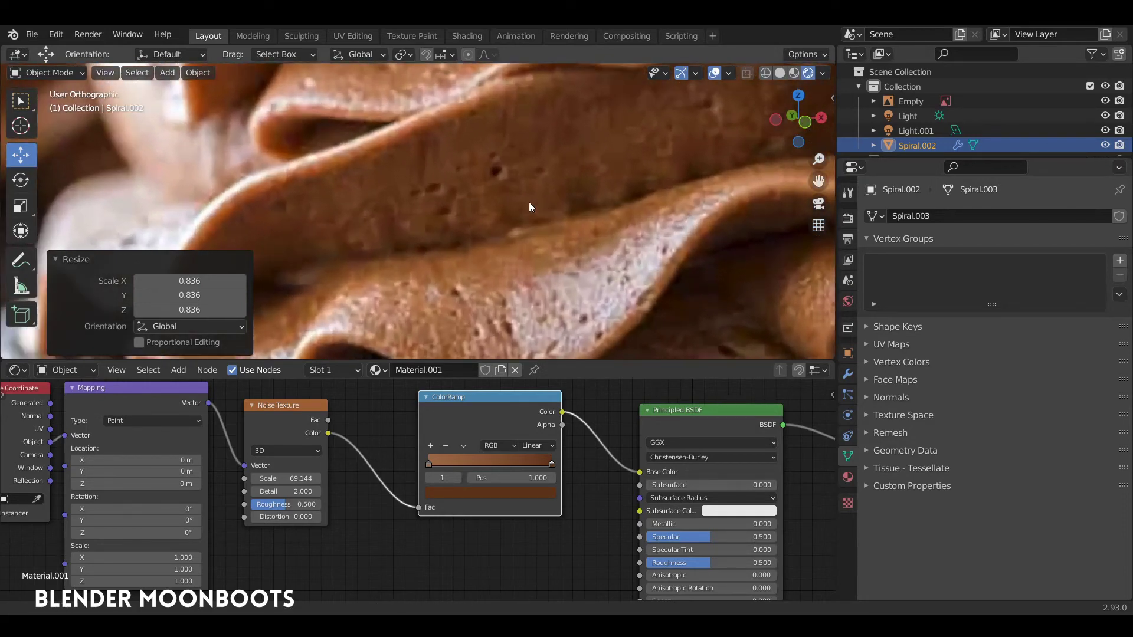
scroll(606, 271, "down", 8)
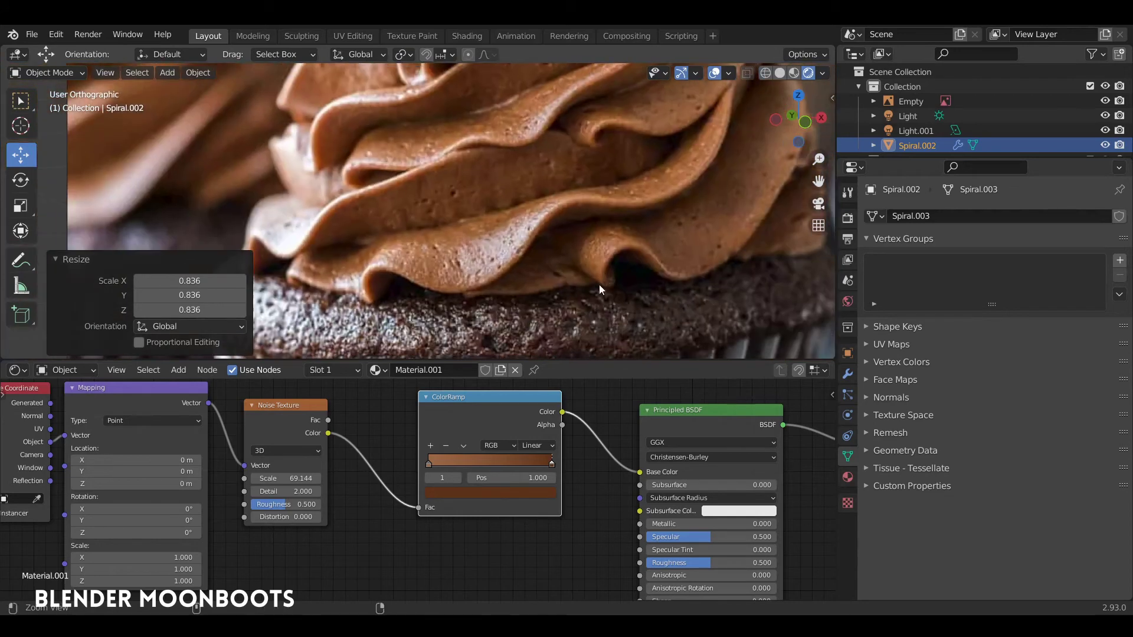
middle_click_drag(579, 228, 500, 240, "shift")
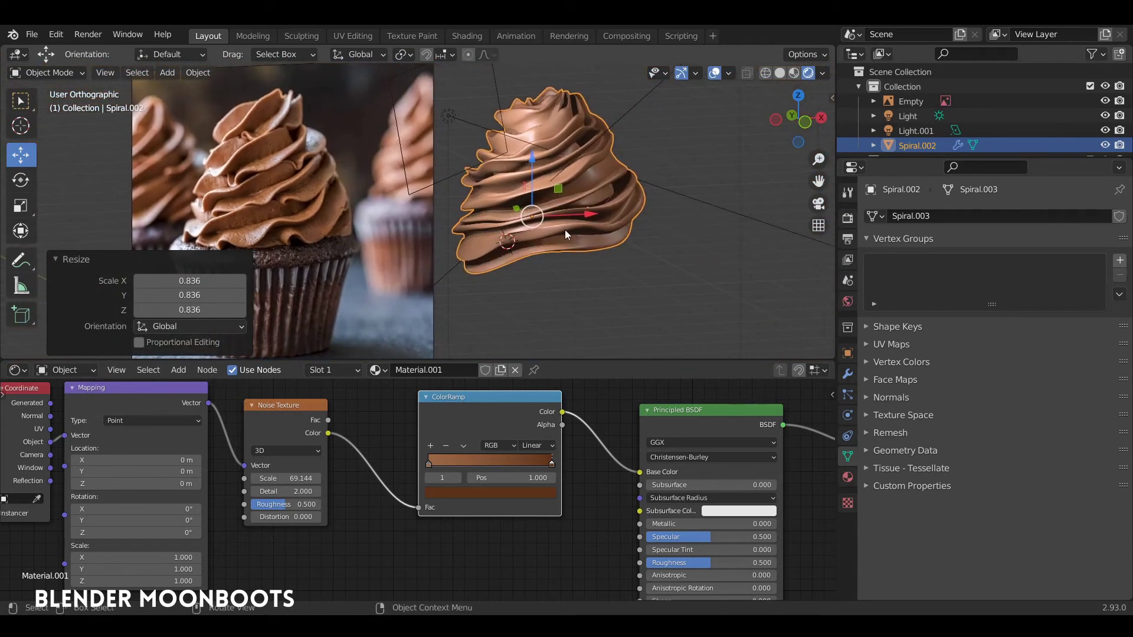
key("KP_1")
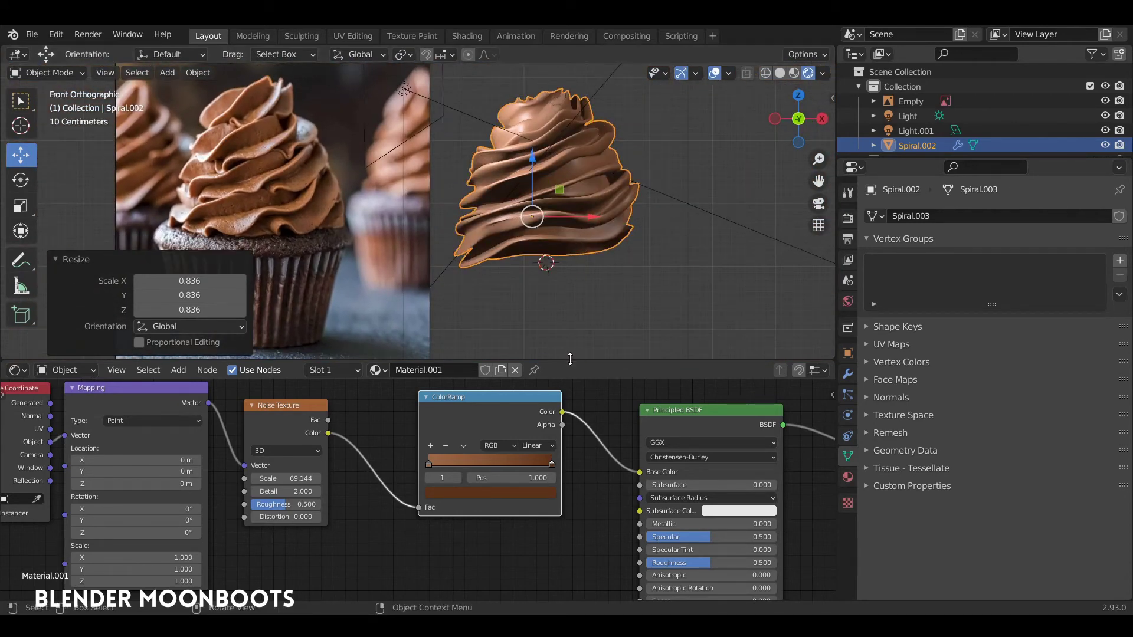
- Enlarge the node editor and place two duplicates of the Noise Texture node below the original
left_click_drag(570, 359, 574, 229)
middle_click_drag(373, 319, 443, 270)
left_click_drag(361, 291, 394, 275)
key("shift+d")
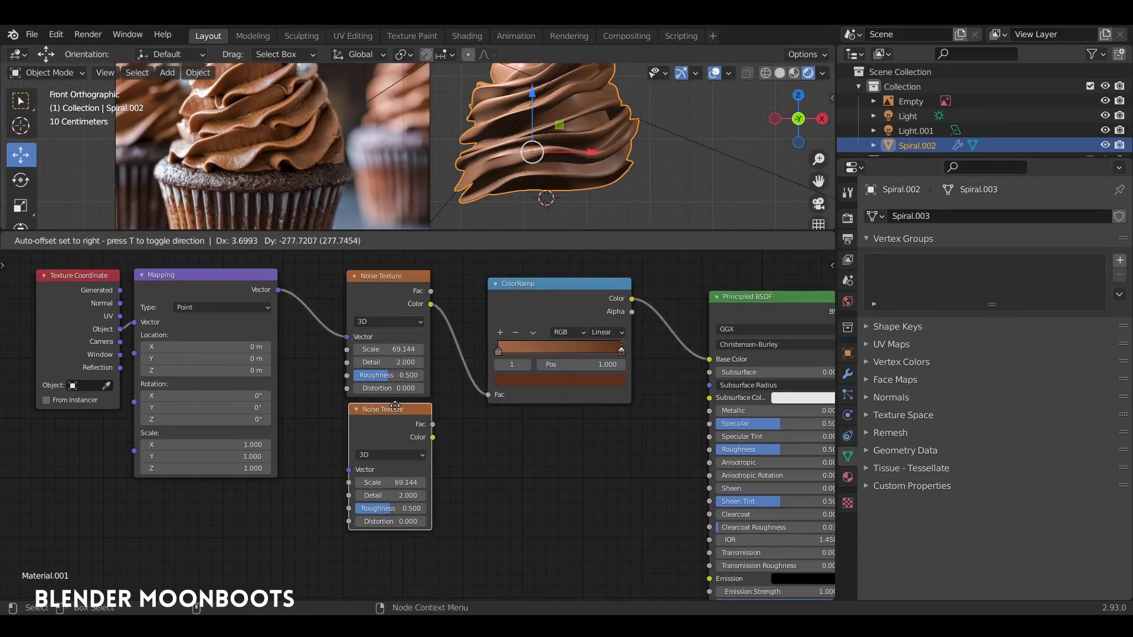
left_click(394, 420)
key("shift+d")
left_click(401, 550)
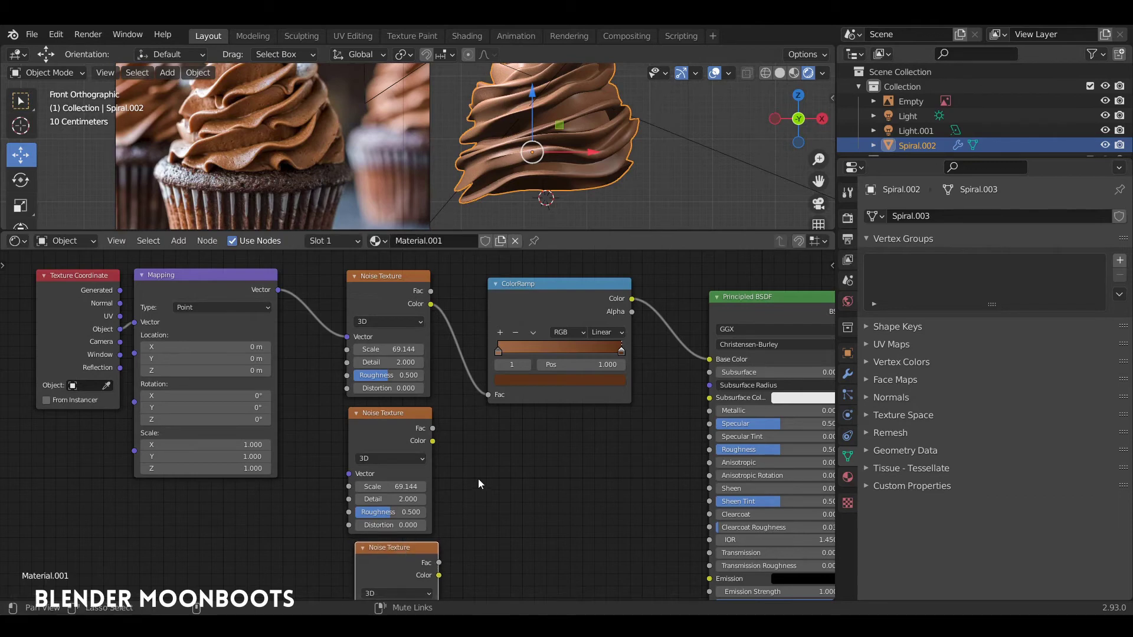
- Link the Mapping node's Vector output to both duplicated Noise Textures, spacing out the Texture Coordinate, Mapping and middle noise nodes
middle_click_drag(481, 483, 643, 475)
left_click_drag(249, 273, 145, 305)
left_click_drag(376, 270, 271, 294)
left_click_drag(404, 380, 369, 387, "ctrl+alt")
left_click_drag(325, 316, 468, 445)
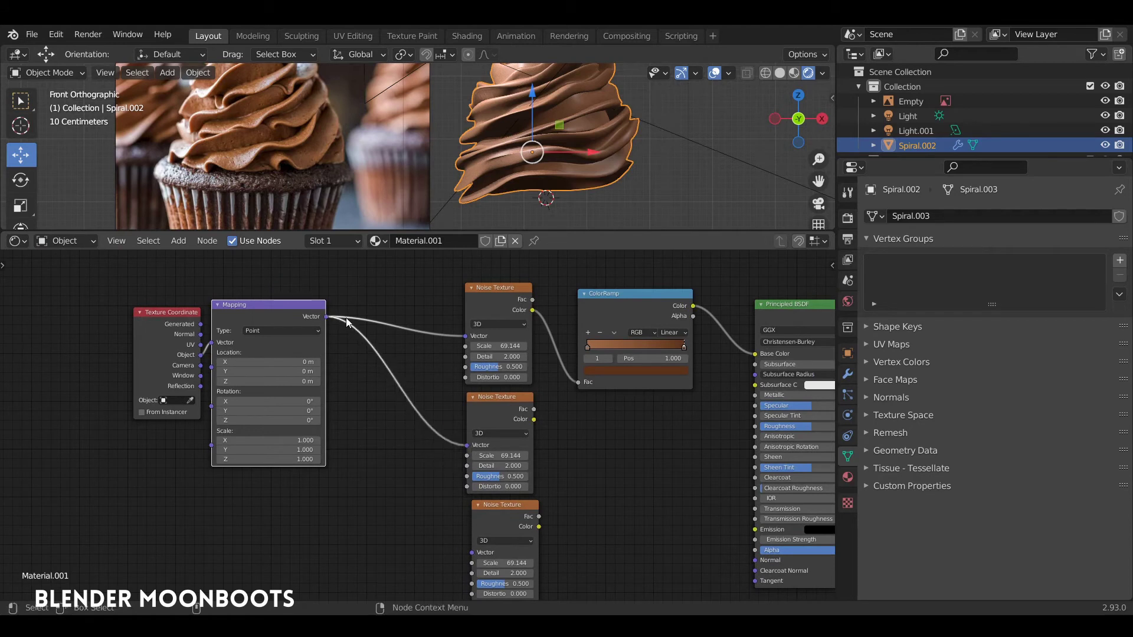
left_click_drag(327, 316, 473, 551)
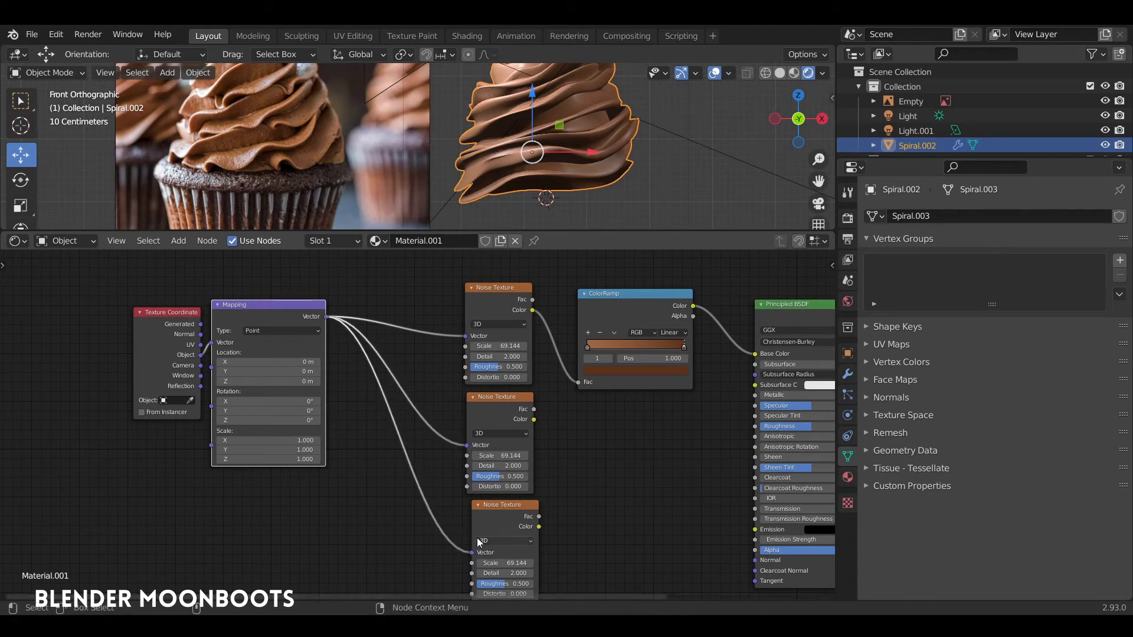
left_click_drag(497, 398, 408, 390)
- Add two ColorRamp nodes beside the duplicated Noise Textures and feed each from its noise node's Fac output
middle_click_drag(493, 462, 409, 434)
middle_click_drag(410, 434, 442, 368, "ctrl")
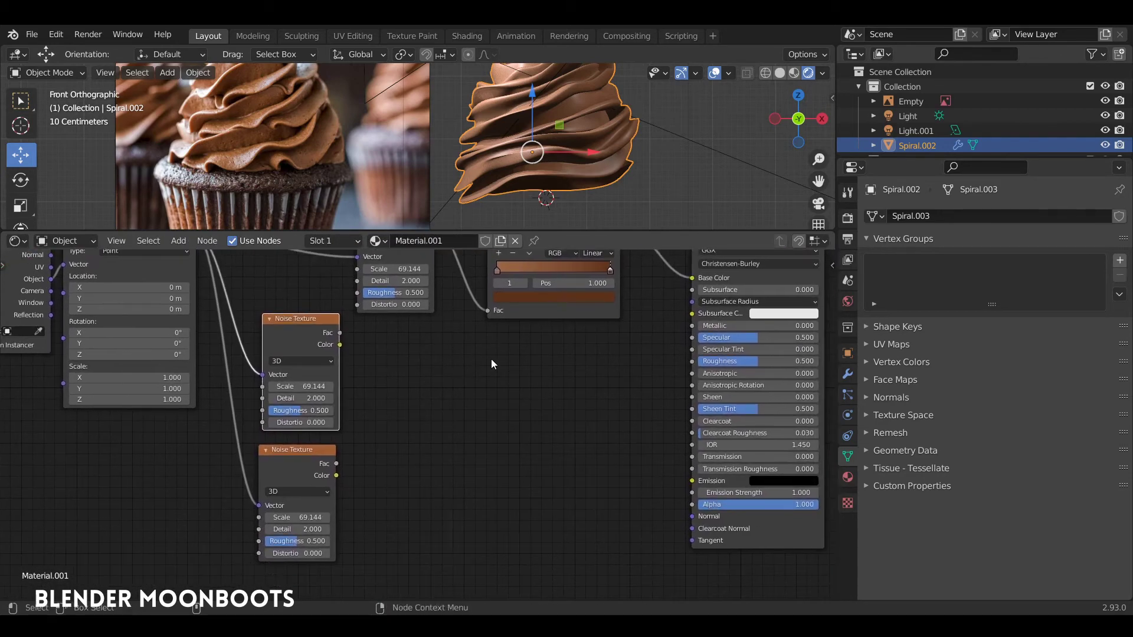
key("shift+a")
mouse_move(458, 417)
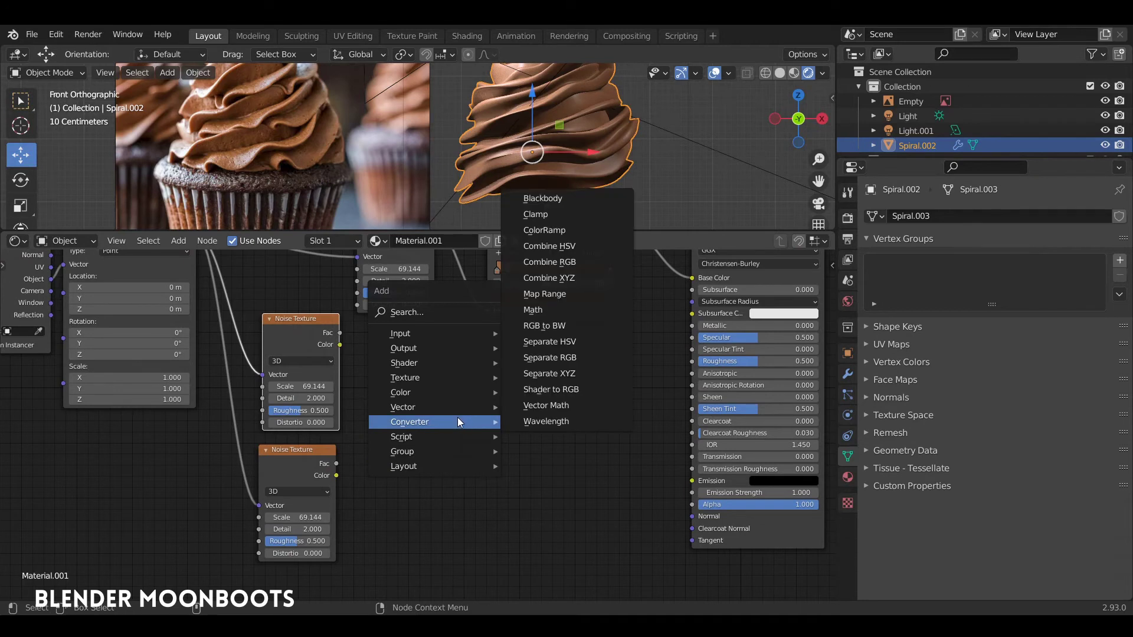
left_click(558, 230)
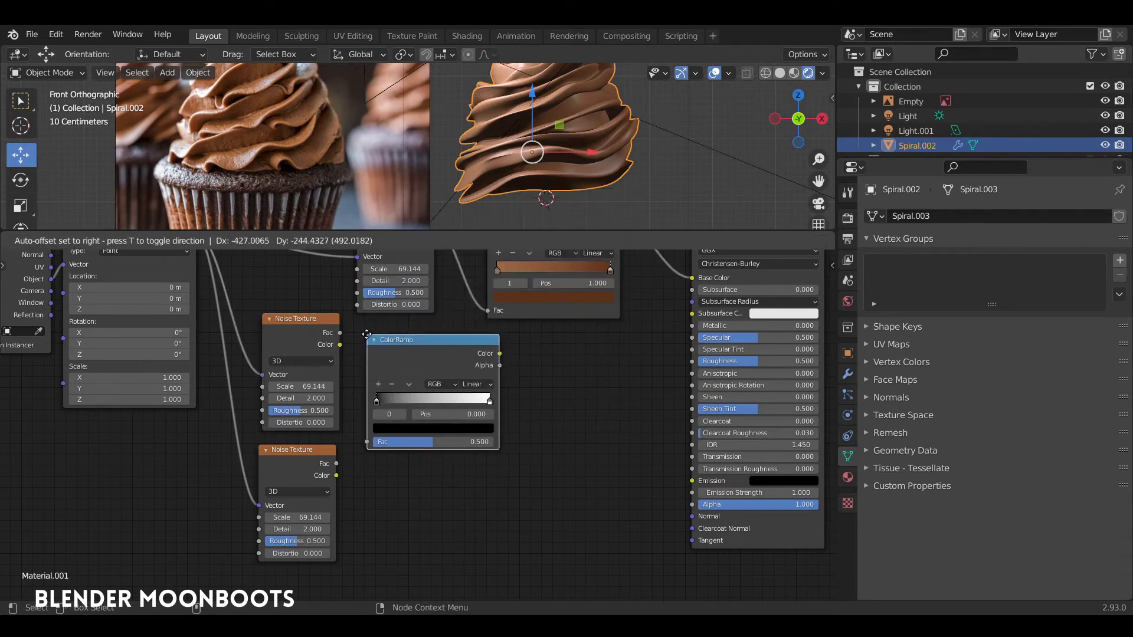
left_click(398, 341)
key("shift+d")
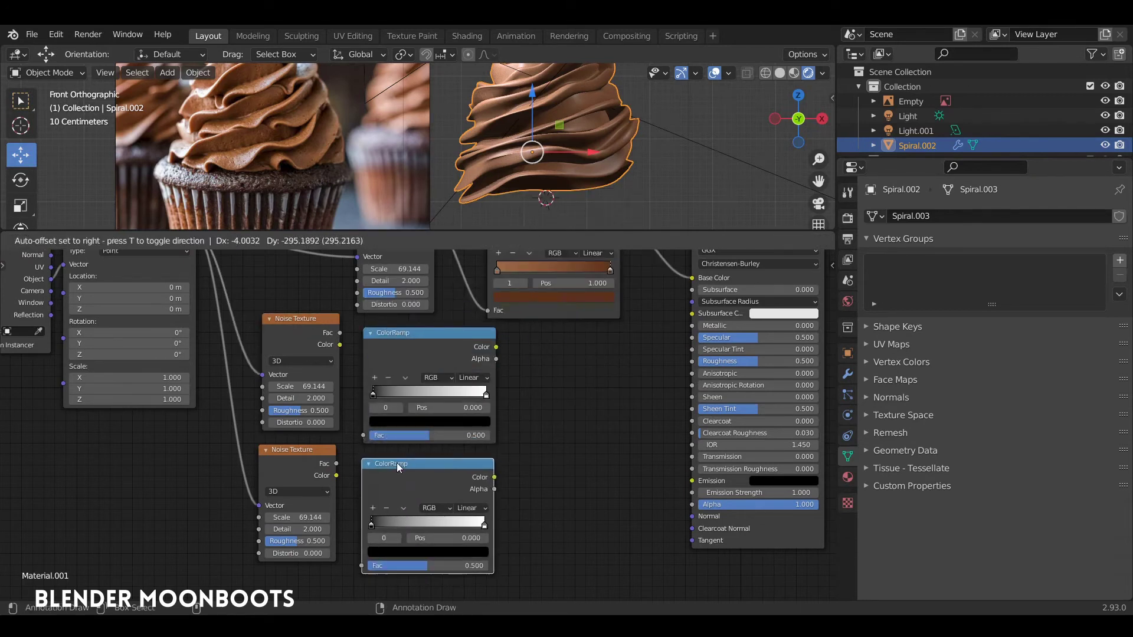
left_click(396, 463)
left_click_drag(340, 333, 369, 374)
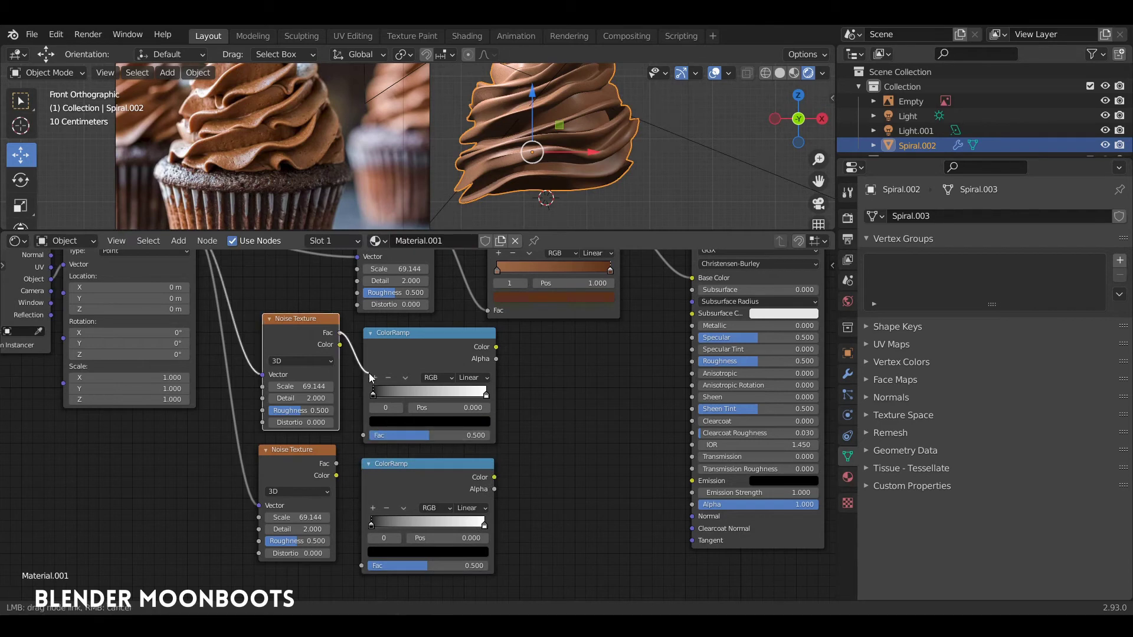
left_click_drag(364, 433, 362, 566)
- Combine the two new ColorRamps' colors in a MixRGB node set to Multiply with a factor of 1
key("shift+a")
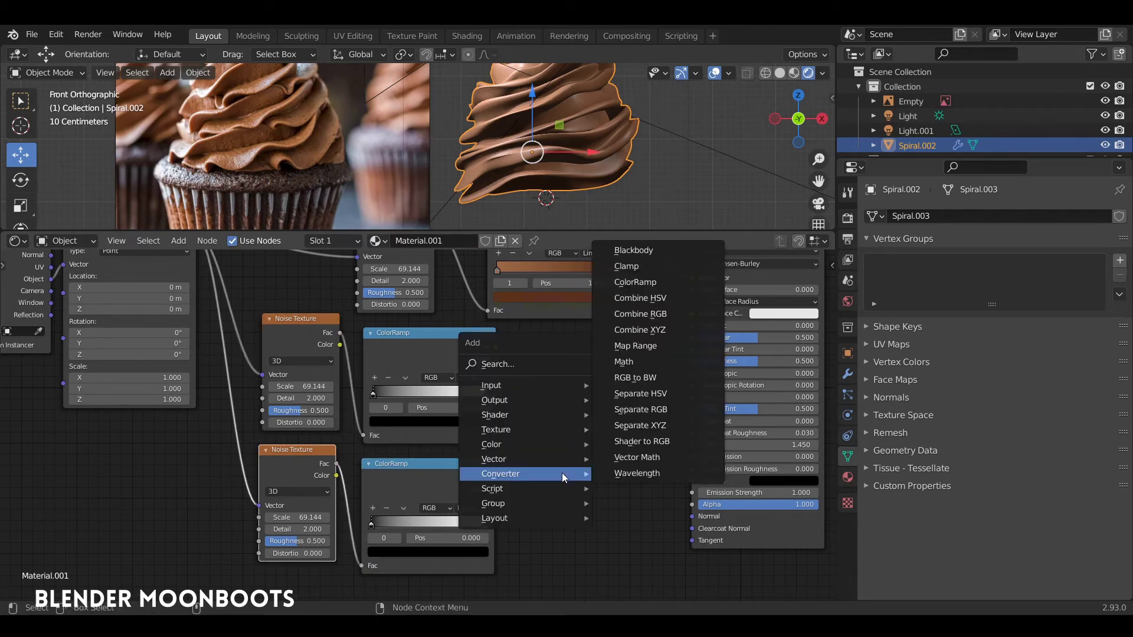
mouse_move(539, 455)
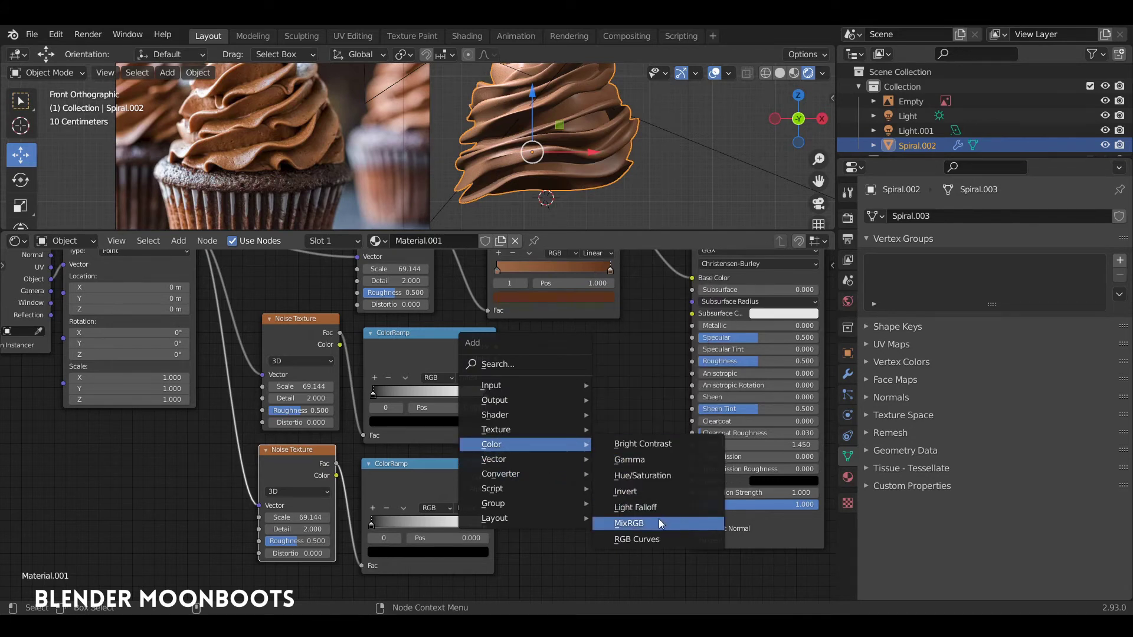
left_click(643, 524)
left_click(544, 371)
left_click_drag(496, 346, 517, 383)
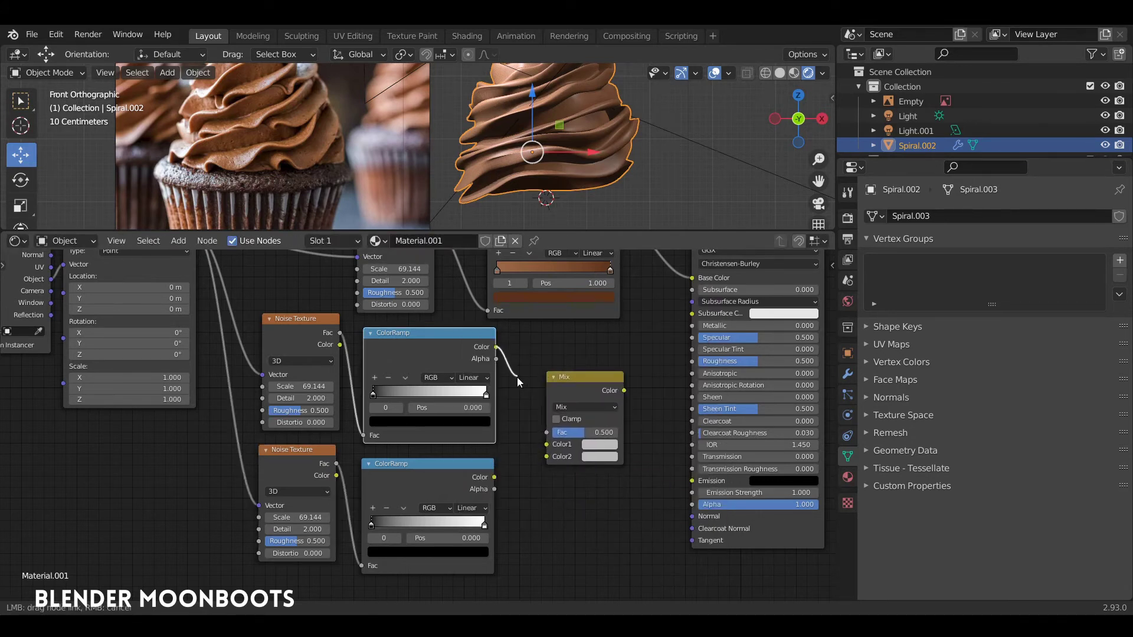
left_click_drag(539, 444, 540, 444)
left_click_drag(495, 477, 551, 457)
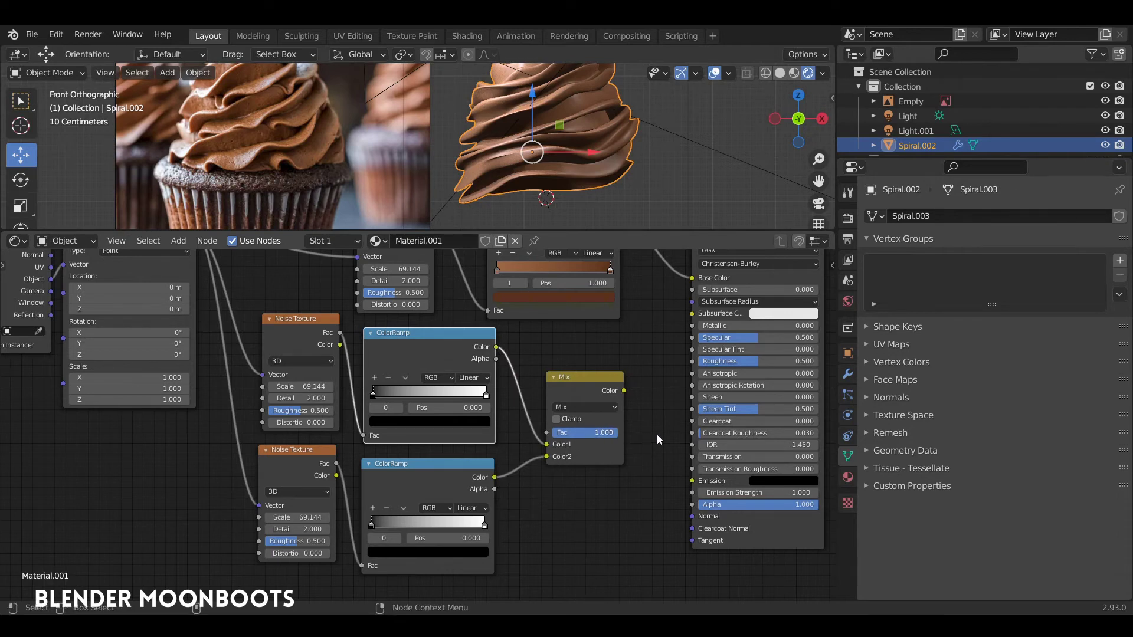
left_click(587, 407)
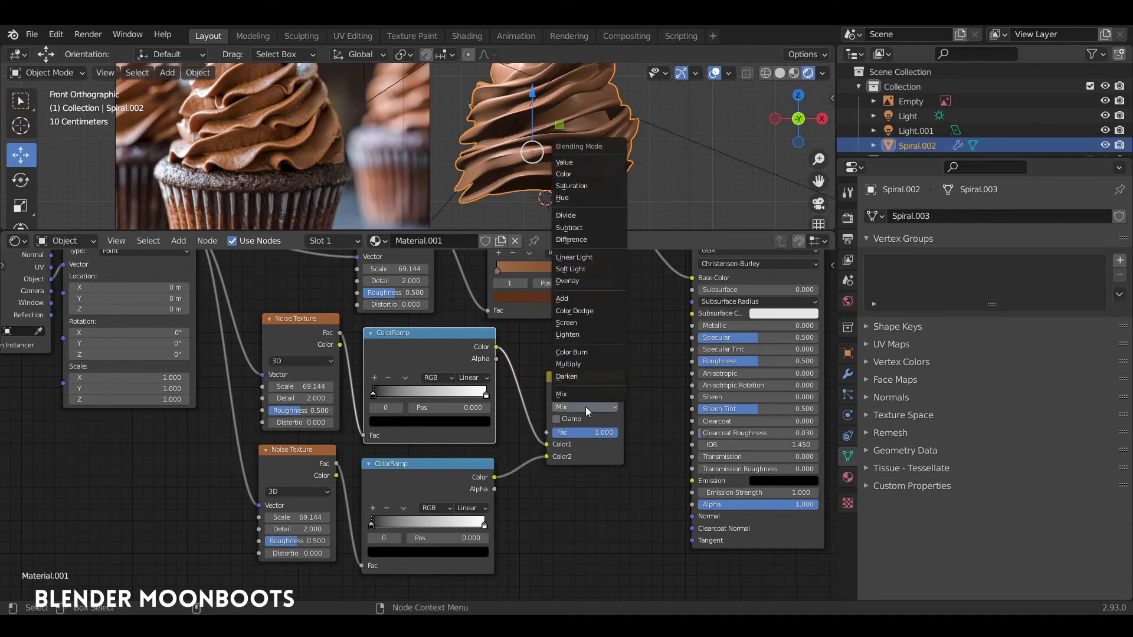
left_click(592, 364)
- Rearrange the two duplicated Noise Textures and their ColorRamps to leave clear space before the Multiply node
left_click_drag(599, 350, 559, 361, "ctrl+alt")
left_click_drag(242, 329, 220, 332)
left_click_drag(236, 459, 203, 462)
left_click_drag(391, 347, 374, 344)
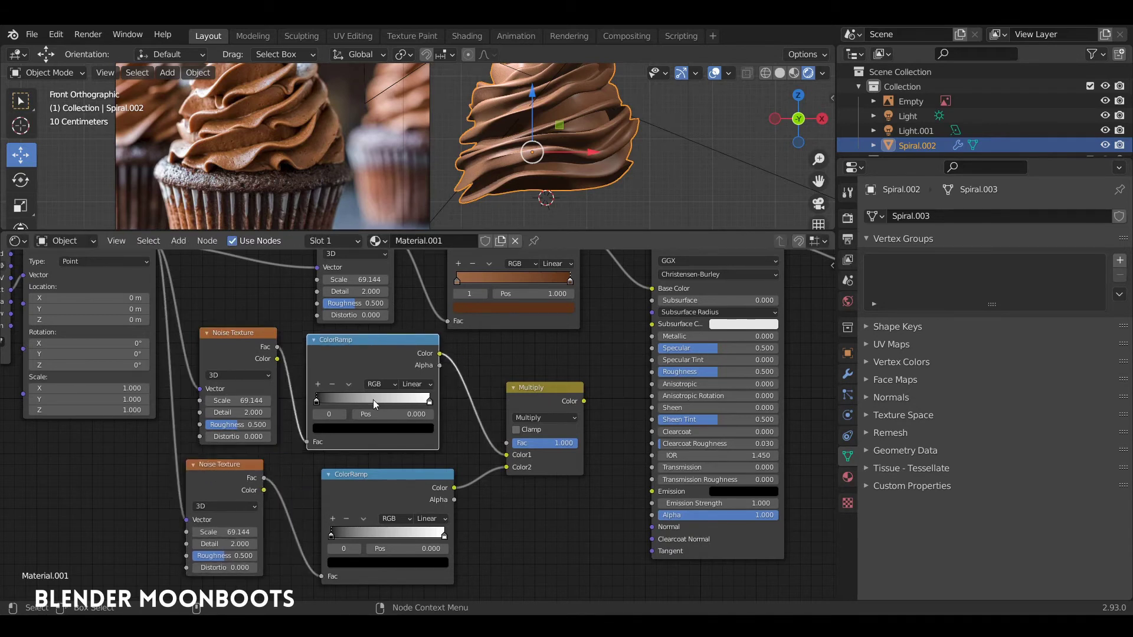
left_click_drag(367, 476, 327, 473)
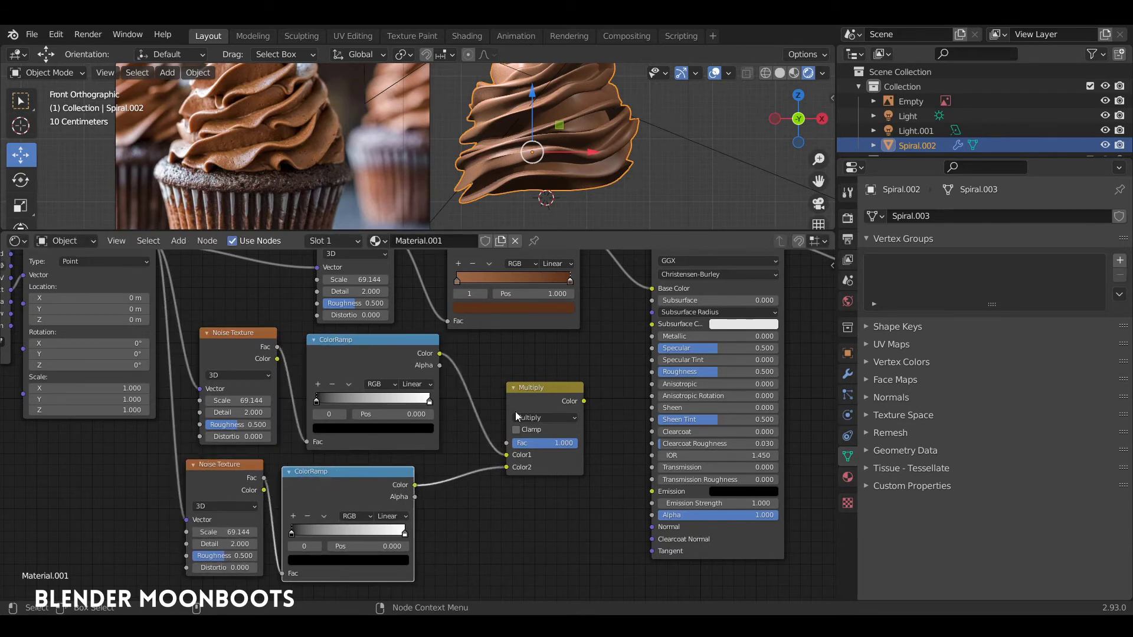
- Preview the Multiply node's output on the frosting and examine the noise pattern up close in an enlarged viewport
left_click(540, 387, "ctrl+shift")
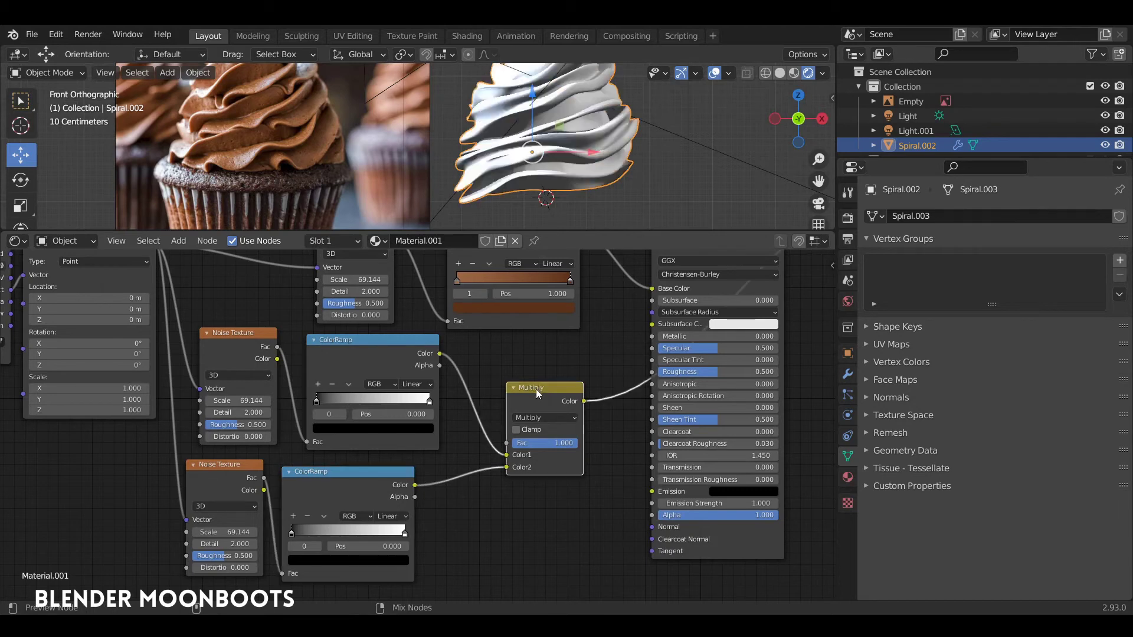
middle_click_drag(586, 161, 561, 186)
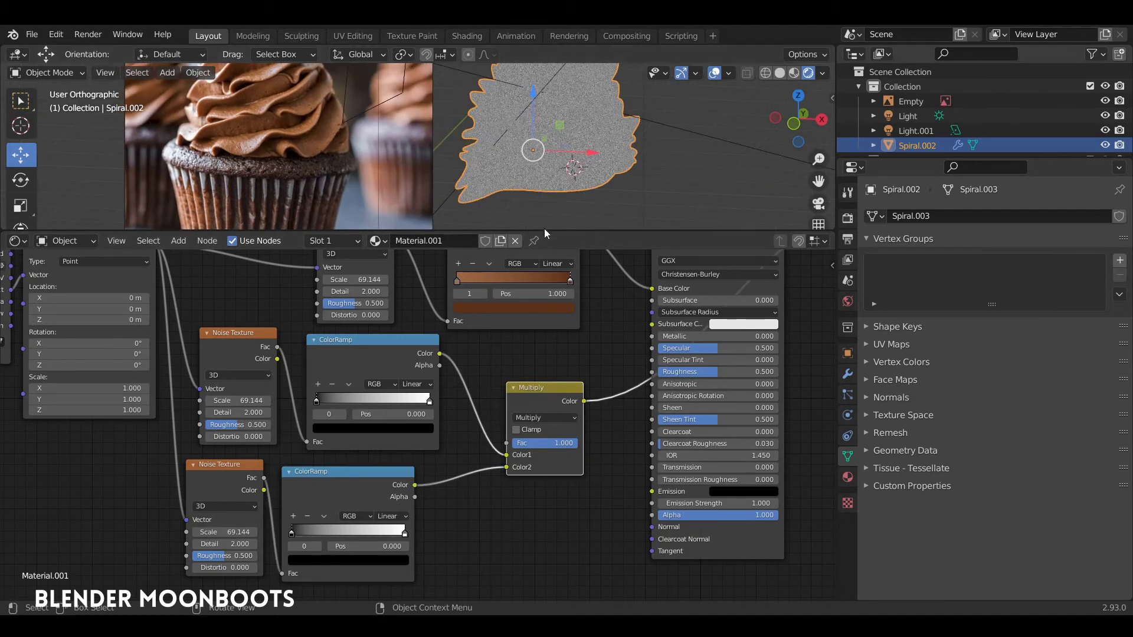
left_click_drag(545, 230, 546, 310)
middle_click_drag(562, 219, 483, 194, "ctrl")
middle_click_drag(570, 215, 582, 176, "ctrl")
middle_click_drag(659, 183, 515, 186, "shift")
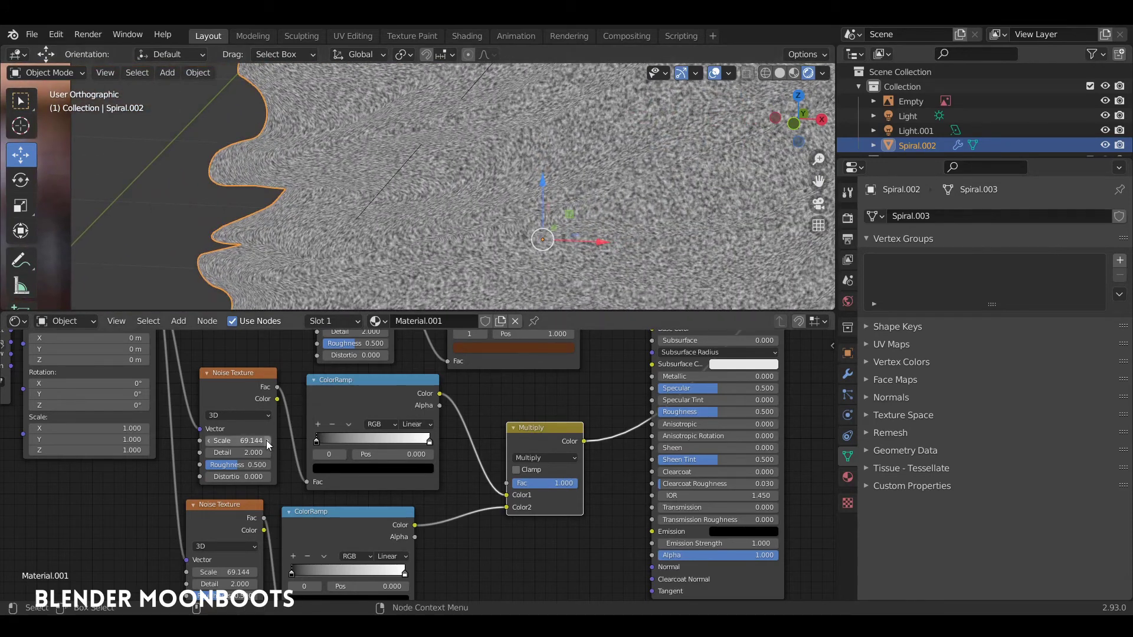
- Preview the Multiply node's first ColorRamp alone on the frosting and set its Noise Texture scale to about 22.6
left_click_drag(267, 440, 293, 432)
left_click(363, 383, "ctrl+shift")
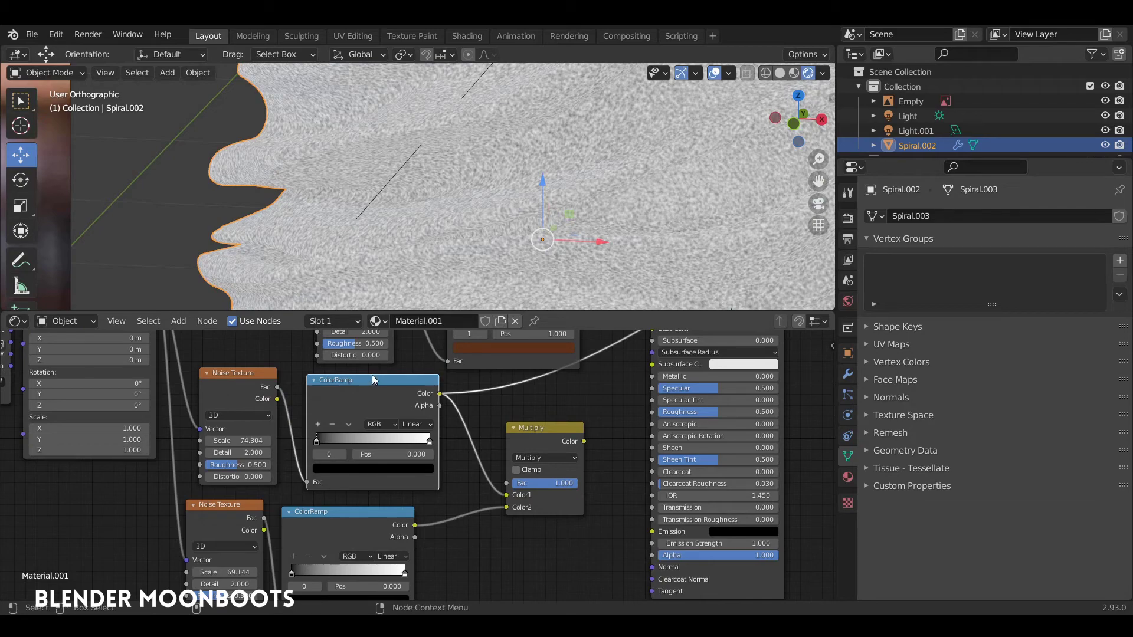
left_click_drag(356, 377, 351, 383)
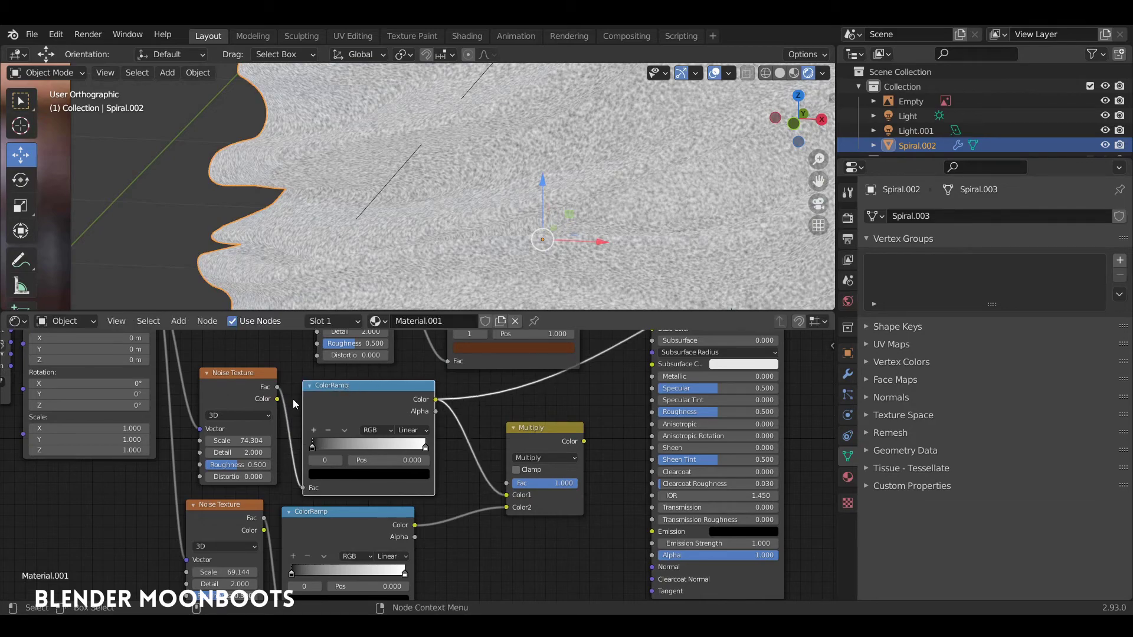
left_click_drag(273, 439, 218, 440)
- Tighten the previewed ColorRamp into sparse dark specks, with the black stop at 0.268 and the white stop at 0.377
left_click_drag(314, 447, 335, 446)
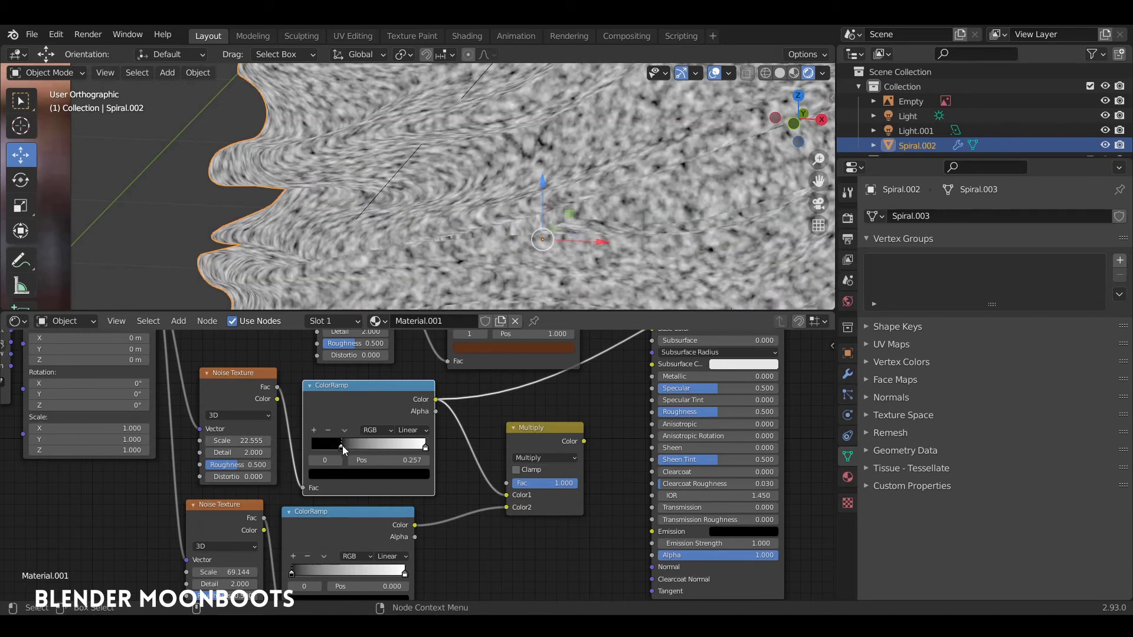
left_click_drag(424, 447, 344, 446)
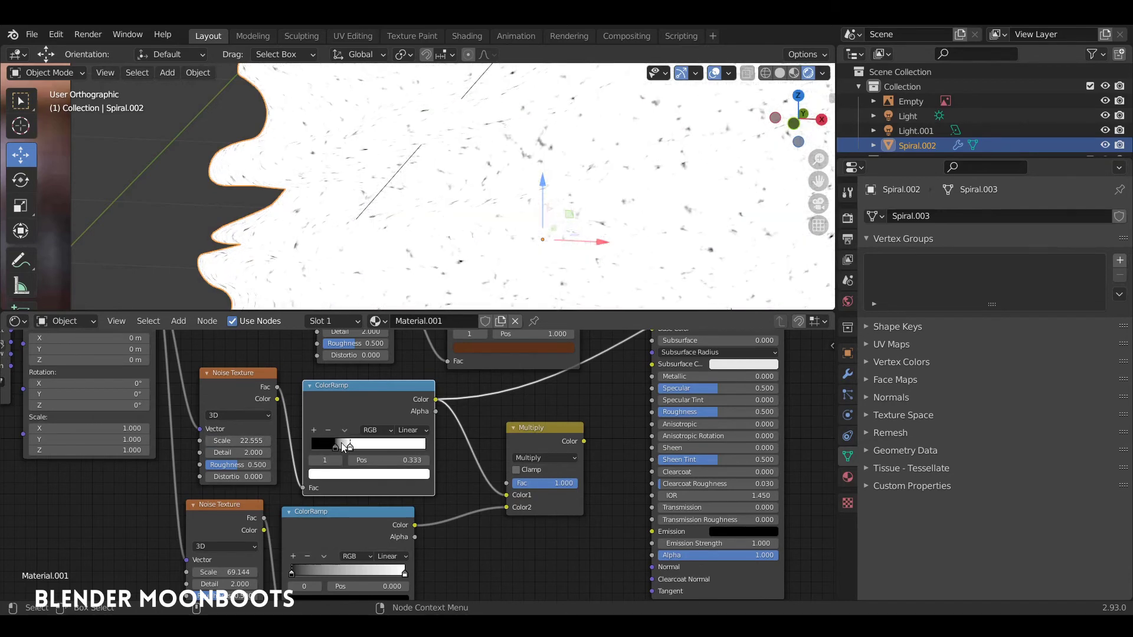
left_click(332, 449)
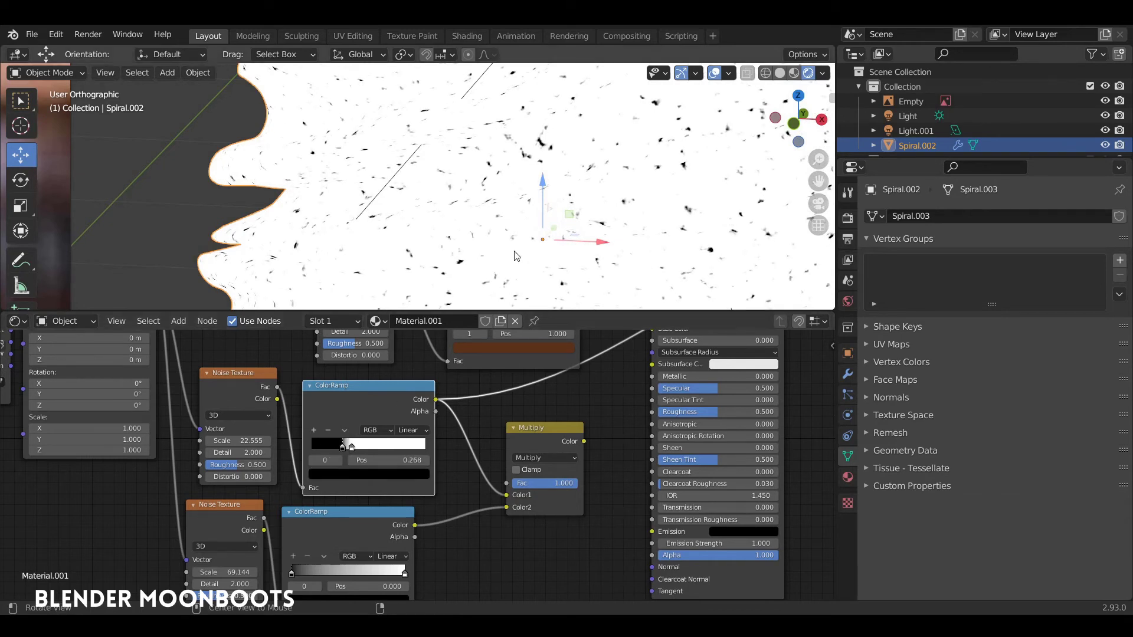
middle_click_drag(408, 248, 439, 236)
left_click_drag(352, 447, 355, 447)
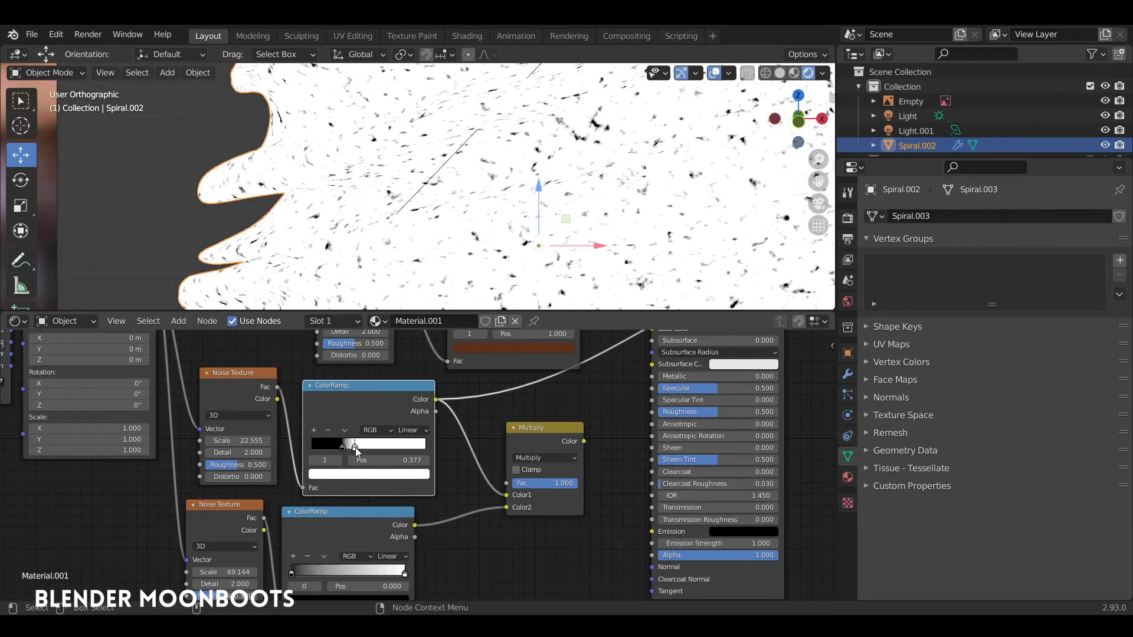
- Lower the previewed speck noise's scale to about 17.05, check the specks, and reposition the ColorRamp node below
left_click_drag(267, 439, 248, 443)
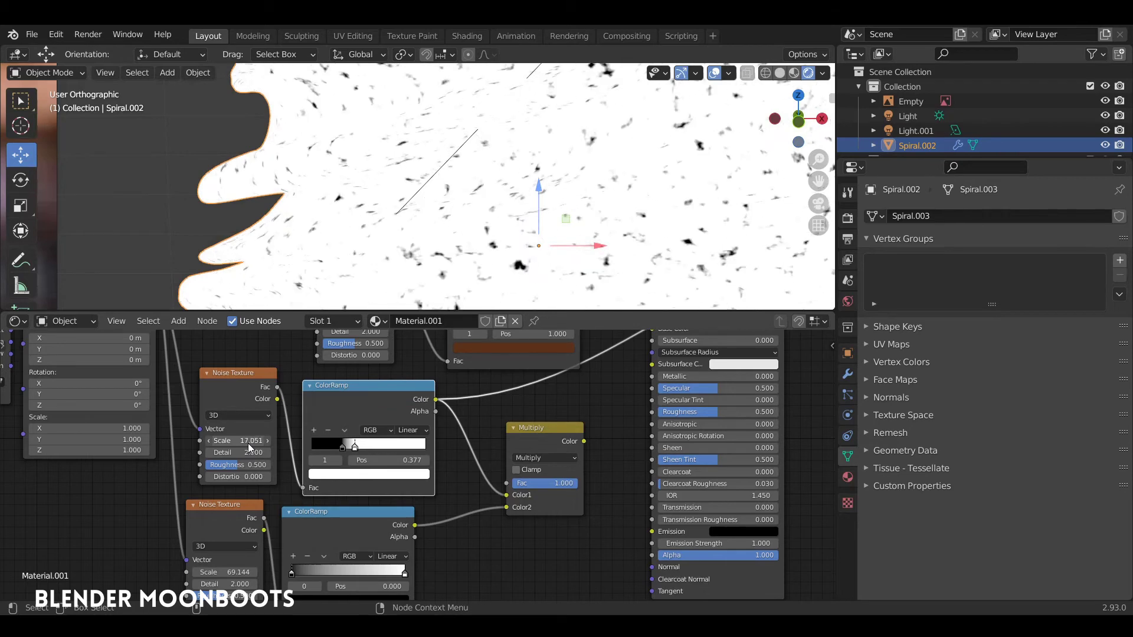
middle_click_drag(538, 259, 559, 271)
scroll(546, 261, "down", 3)
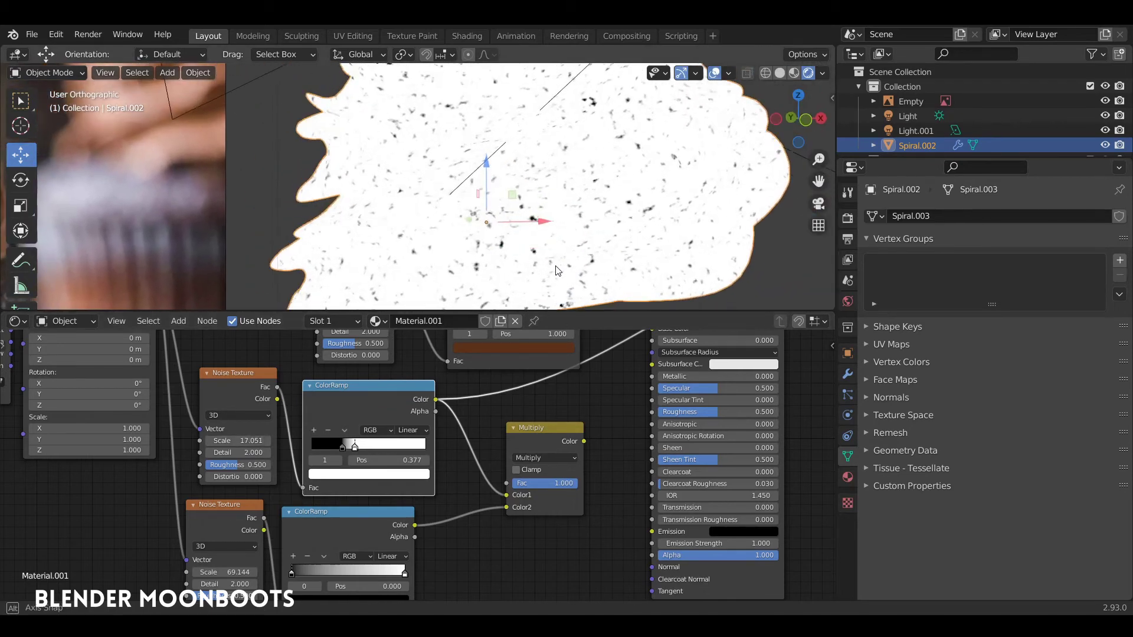
scroll(559, 271, "up", 3)
left_click_drag(377, 511, 398, 505)
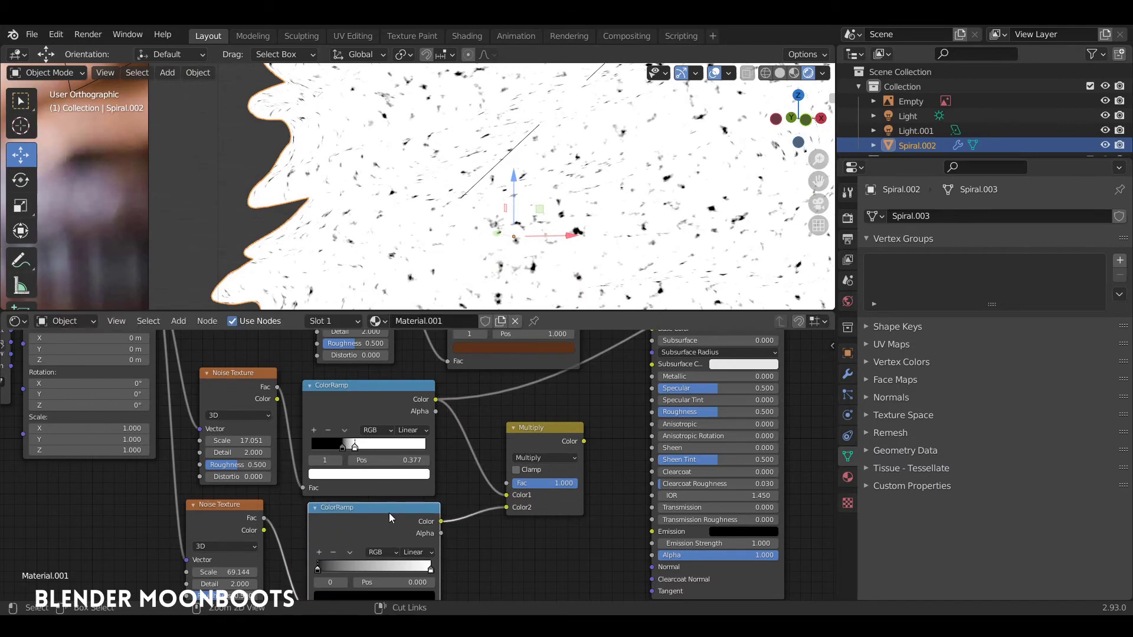
- Preview the lower ColorRamp alone, set its Noise Texture scale to about 18.86, and lighten the ramp's dark stop to light grey
left_click(383, 511, "ctrl+shift")
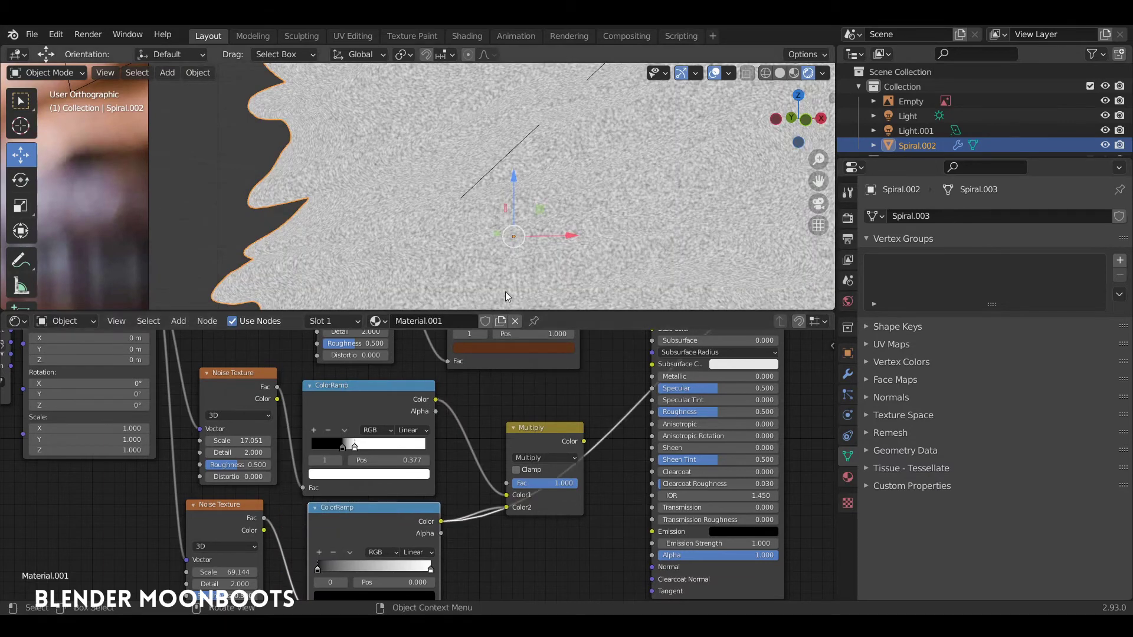
left_click_drag(257, 569, 199, 576)
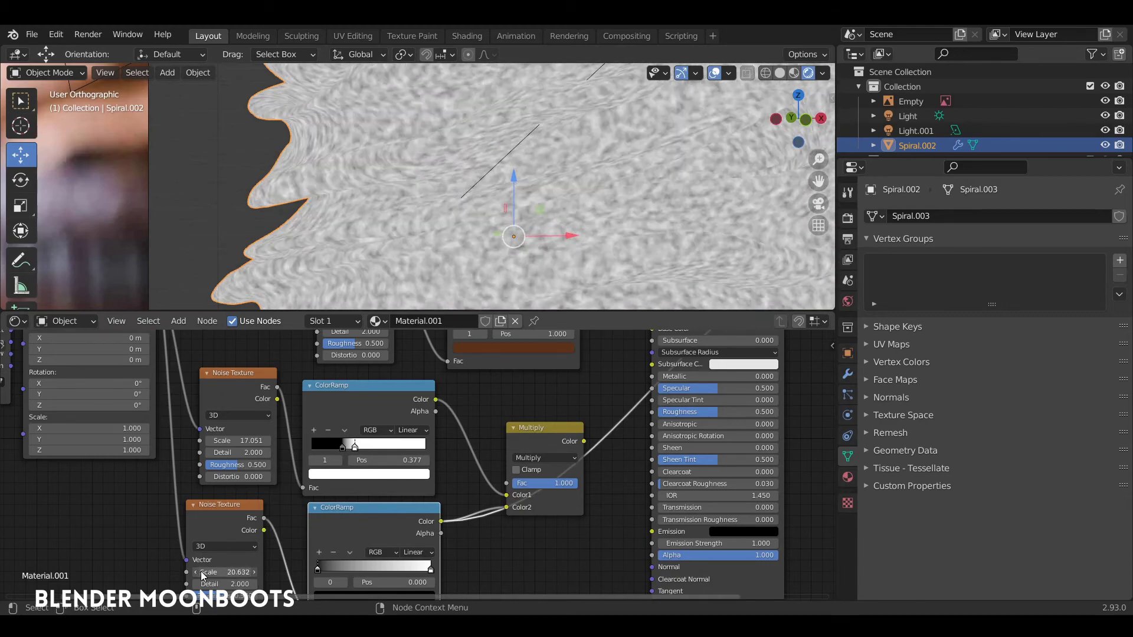
left_click_drag(315, 568, 316, 568)
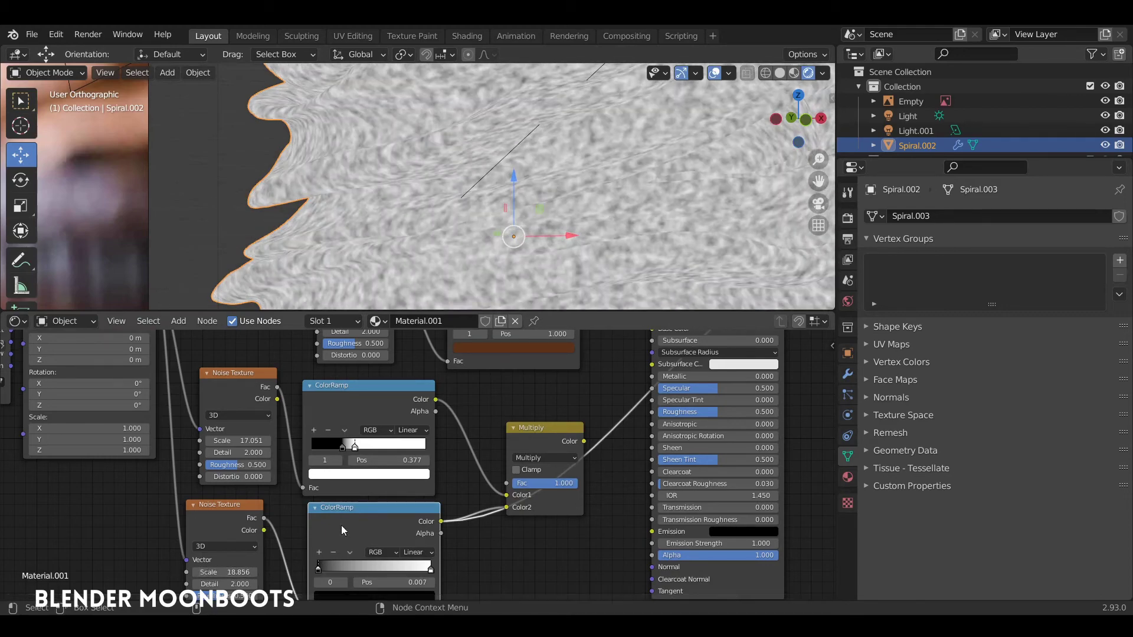
left_click_drag(357, 505, 411, 434)
left_click(357, 562)
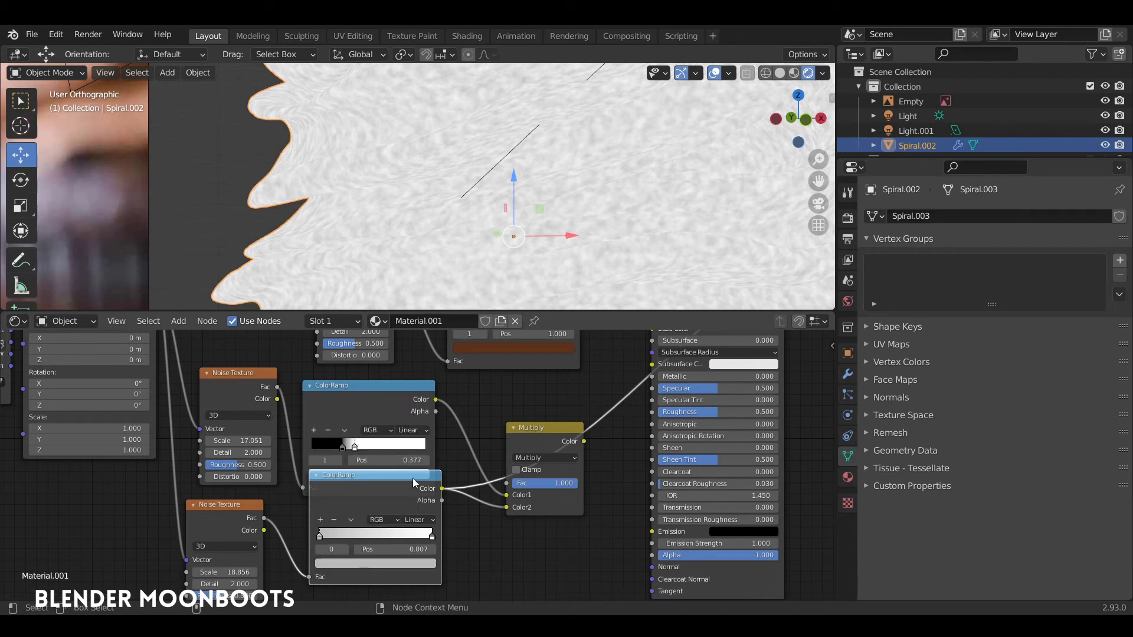
left_click_drag(414, 478, 406, 502)
- Preview the Multiply node's output on the frosting and move the Multiply and upper Noise Texture nodes to tidy the layout
left_click_drag(554, 429, 526, 401)
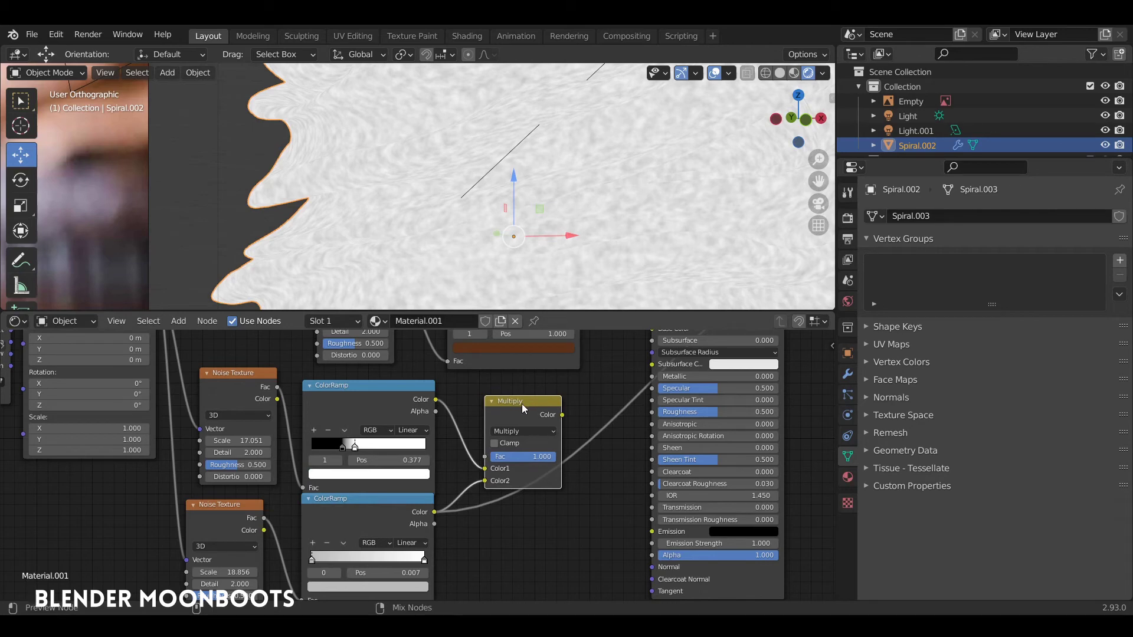
left_click(522, 407, "ctrl+shift")
mouse_move(579, 271)
middle_mouse_down()
mouse_move(617, 268)
mouse_move(550, 278)
mouse_move(560, 293)
mouse_move(568, 277)
mouse_move(548, 239)
mouse_move(541, 256)
mouse_move(564, 265)
mouse_move(567, 289)
middle_mouse_up()
left_click_drag(533, 403, 498, 412)
left_click_drag(239, 371, 227, 365)
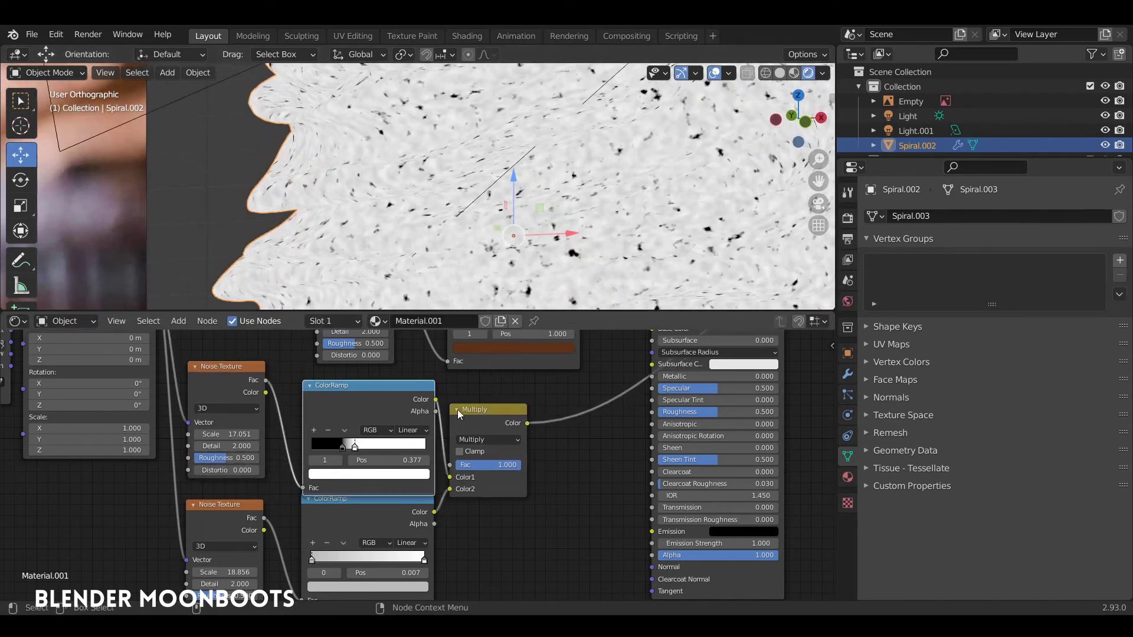
- Add a Bump node, feeding the Multiply color into its Height and its Normal into the Principled BSDF's Normal
key("shift+a")
mouse_move(582, 500)
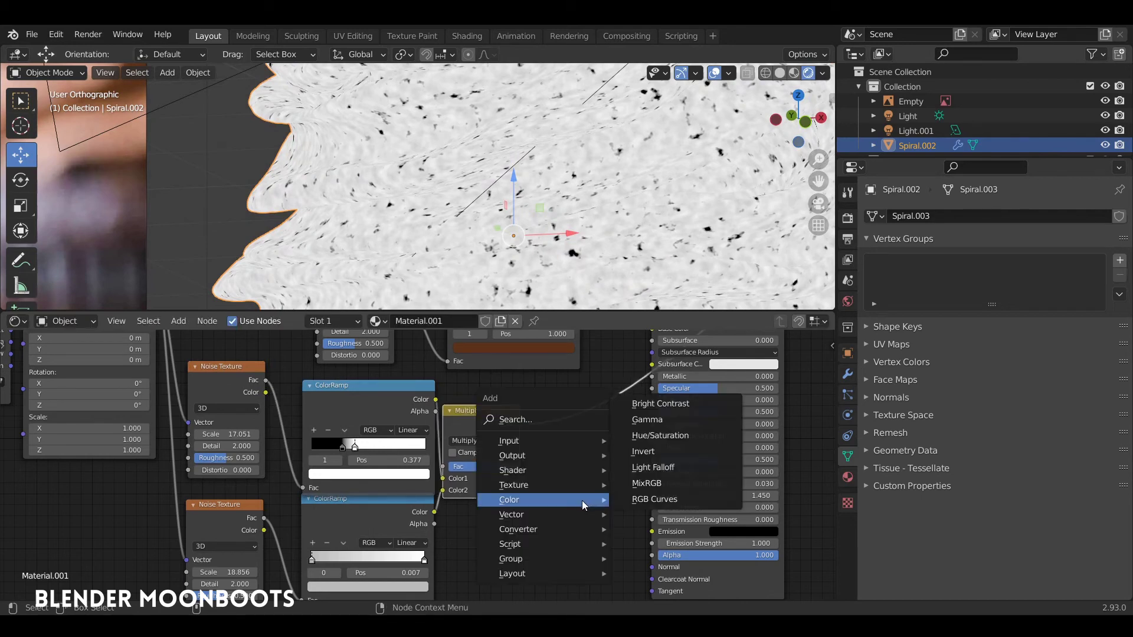
left_click(649, 387)
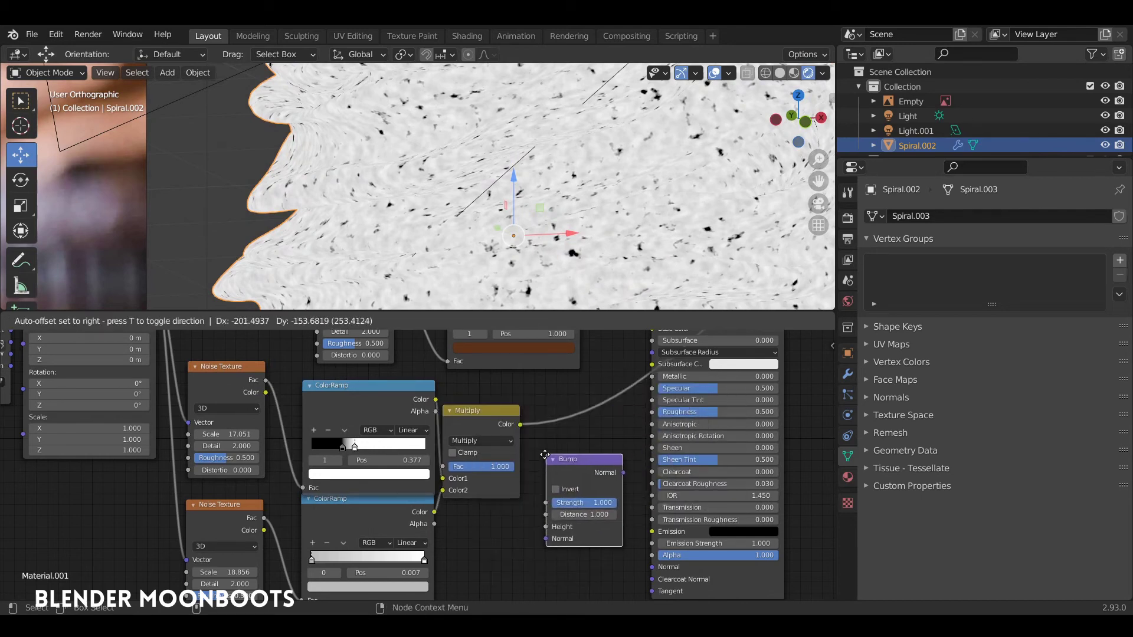
left_click(536, 444)
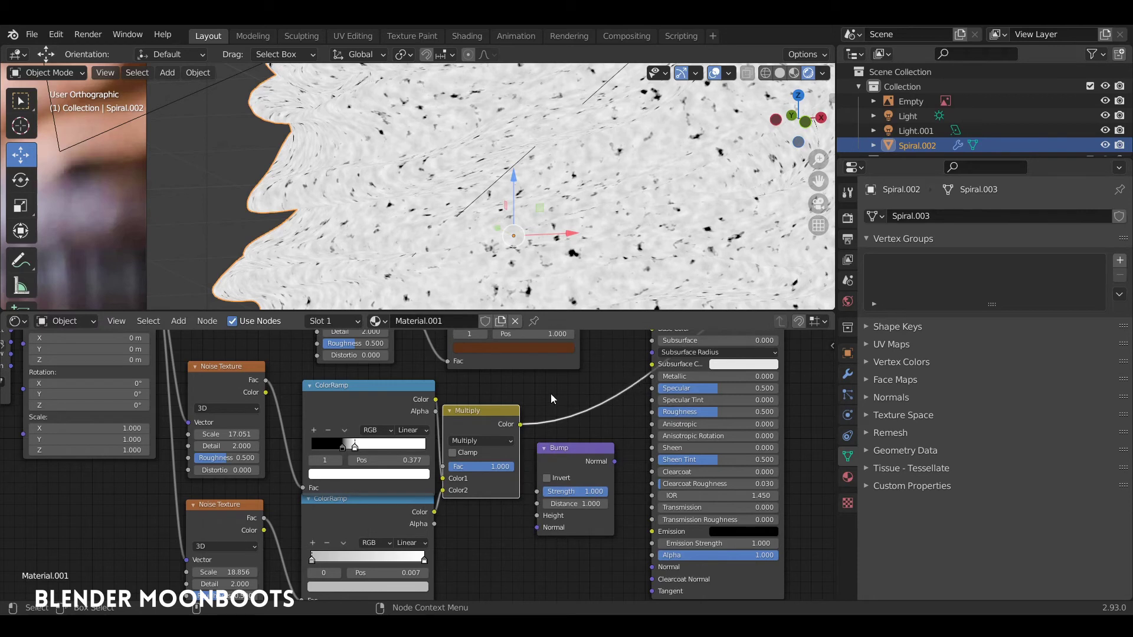
left_click_drag(520, 424, 537, 516)
middle_click_drag(597, 457, 469, 444)
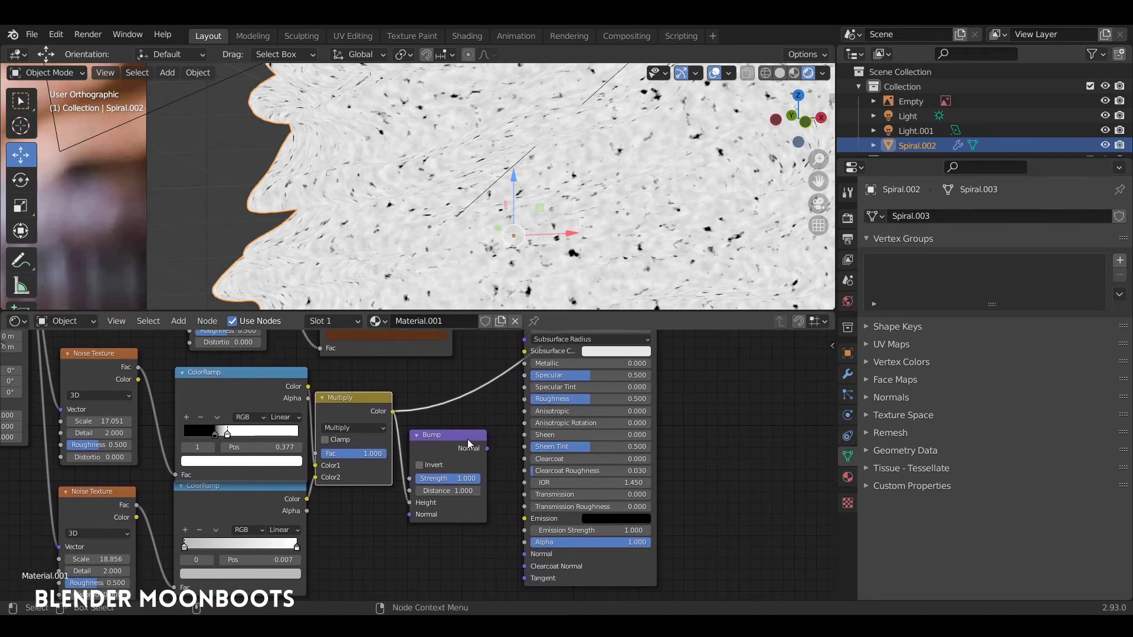
left_click_drag(485, 449, 525, 556)
- Output the Principled BSDF to the material surface again and reduce the Bump strength to 0.2
middle_click_drag(706, 429, 635, 566)
left_click_drag(526, 404, 542, 393)
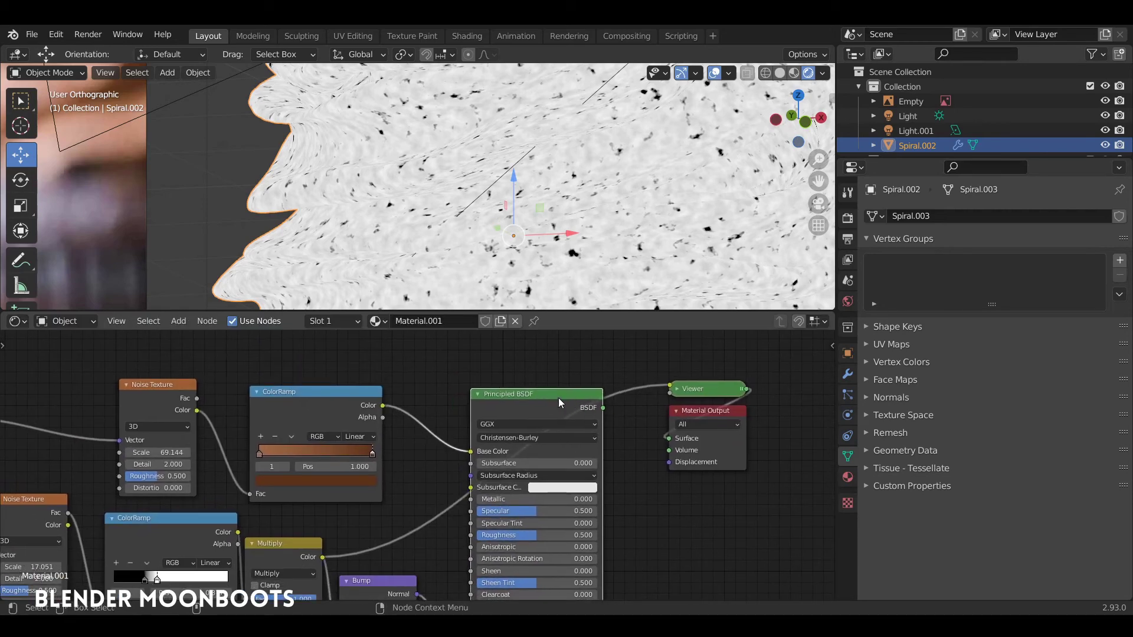
left_click(528, 391, "ctrl+shift")
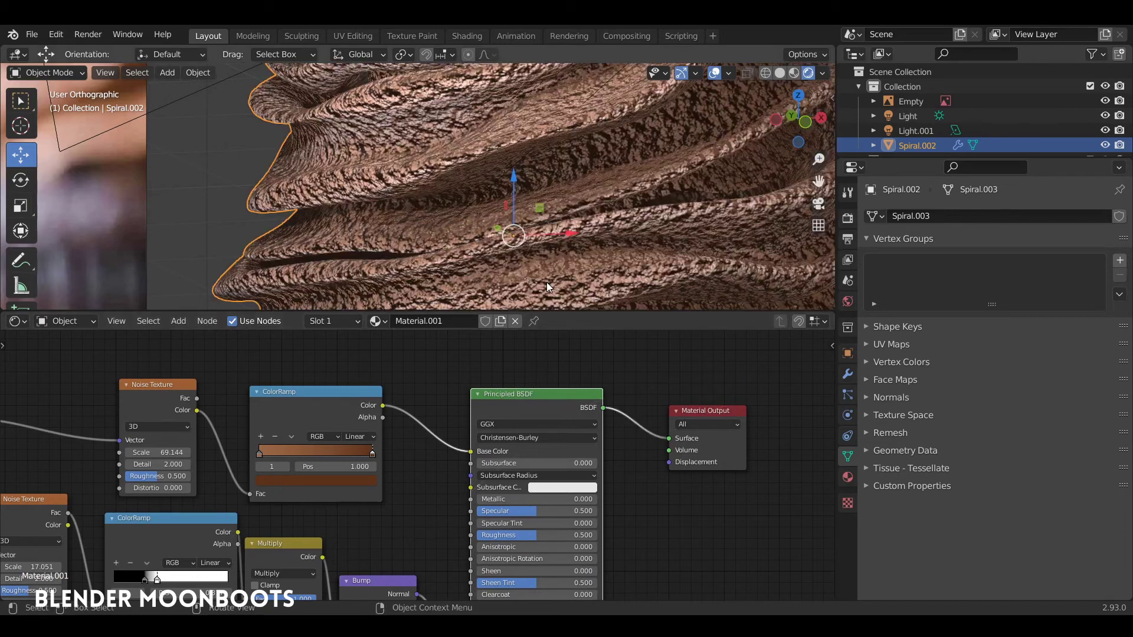
middle_click_drag(546, 278, 573, 206)
middle_click_drag(436, 500, 553, 329)
middle_click_drag(543, 376, 584, 341, "ctrl")
left_click_drag(568, 451, 462, 455)
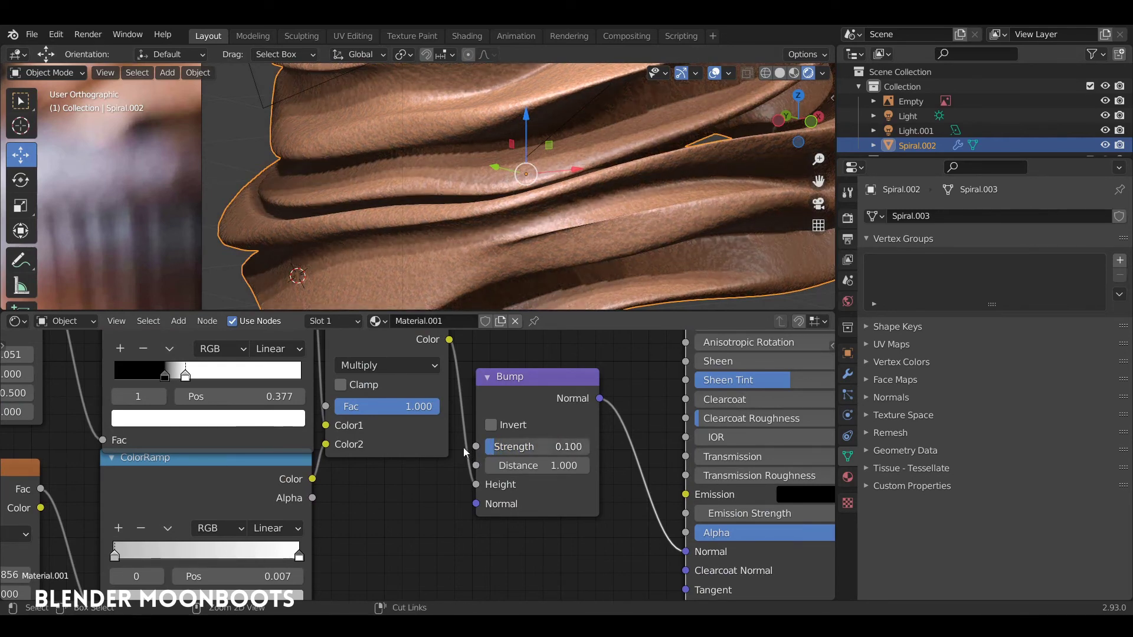
middle_click_drag(395, 511, 578, 534)
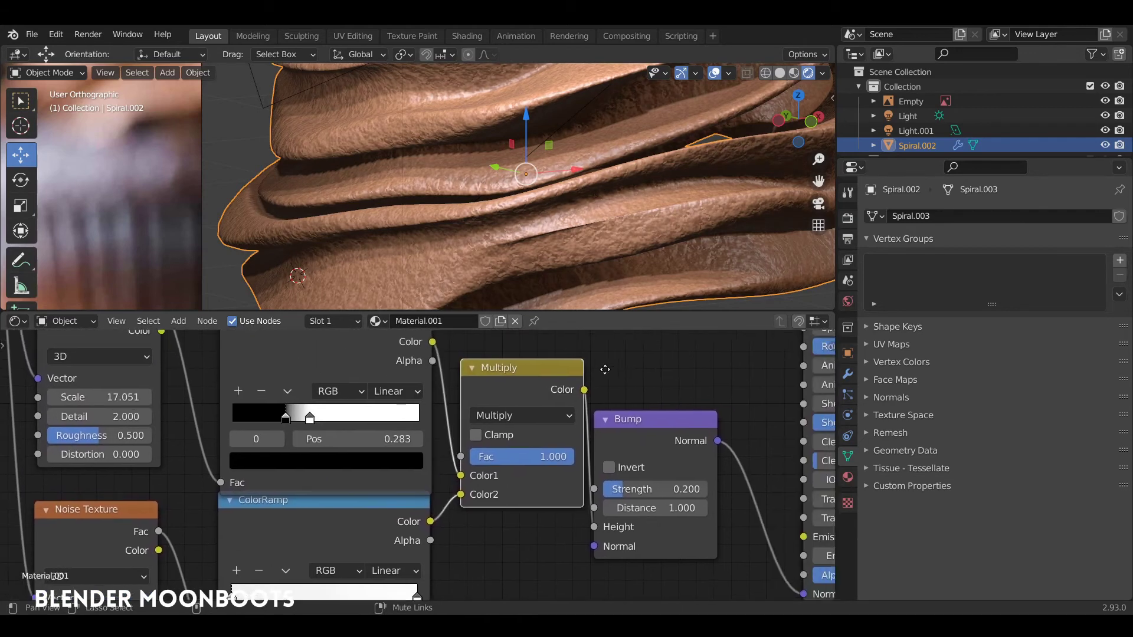
- With the upper ColorRamp feeding the Bump's Height directly, set its noise scale to 12.243, white stop to 0.370 and Bump strength to 0.273
middle_click_drag(605, 370, 621, 403)
left_click_drag(375, 361, 353, 361)
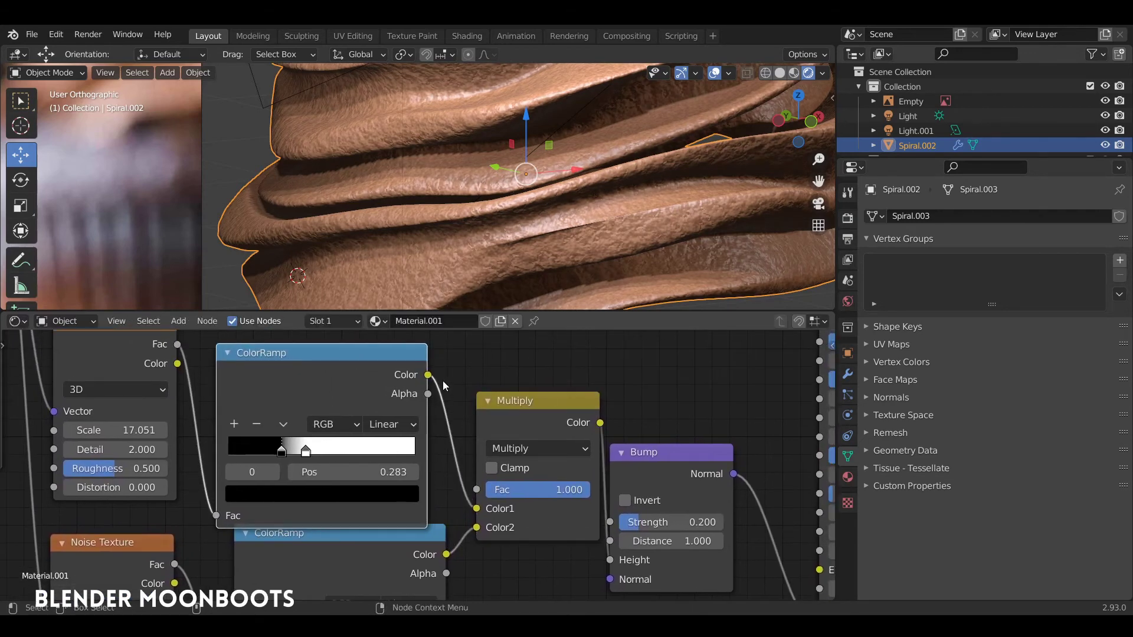
left_click_drag(428, 375, 610, 560)
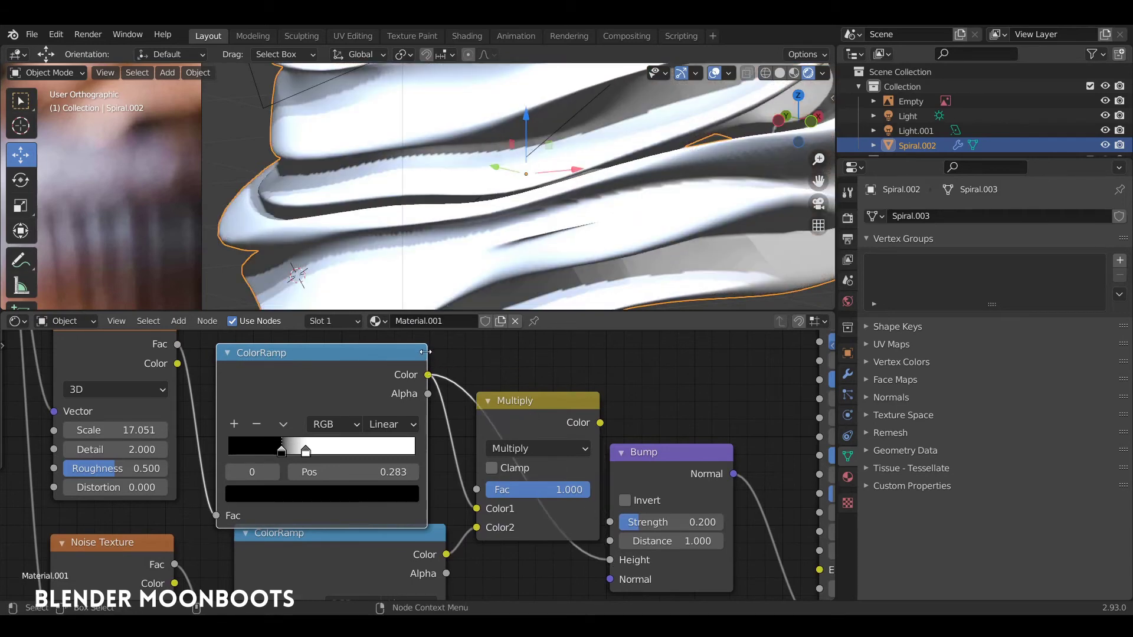
middle_click_drag(534, 237, 549, 216)
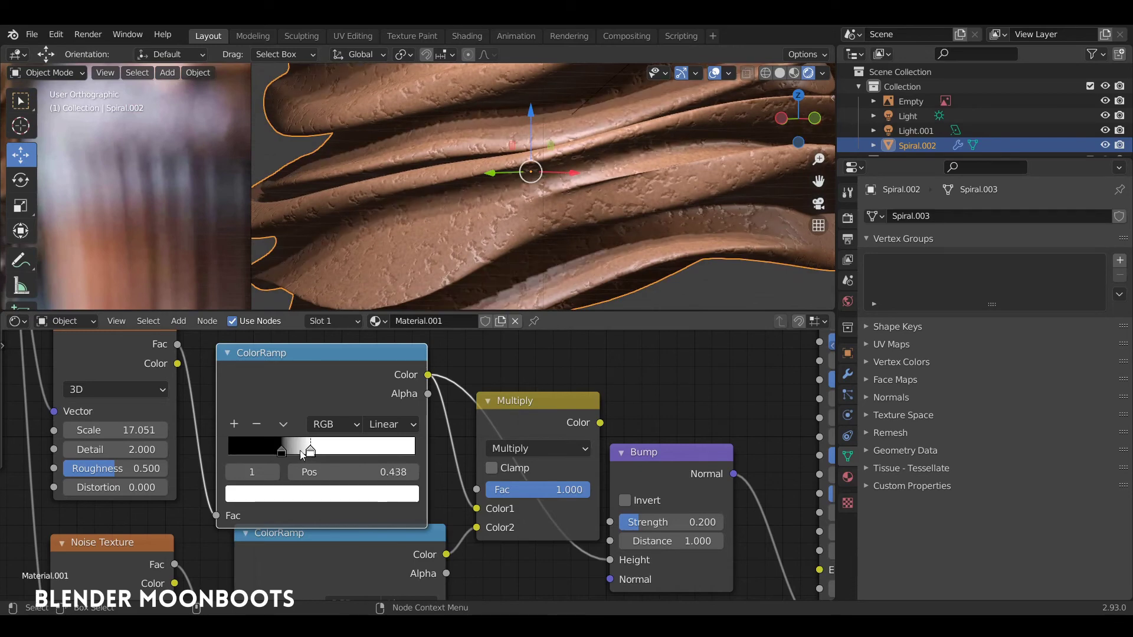
left_click_drag(284, 452, 307, 452)
left_click_drag(161, 428, 133, 429)
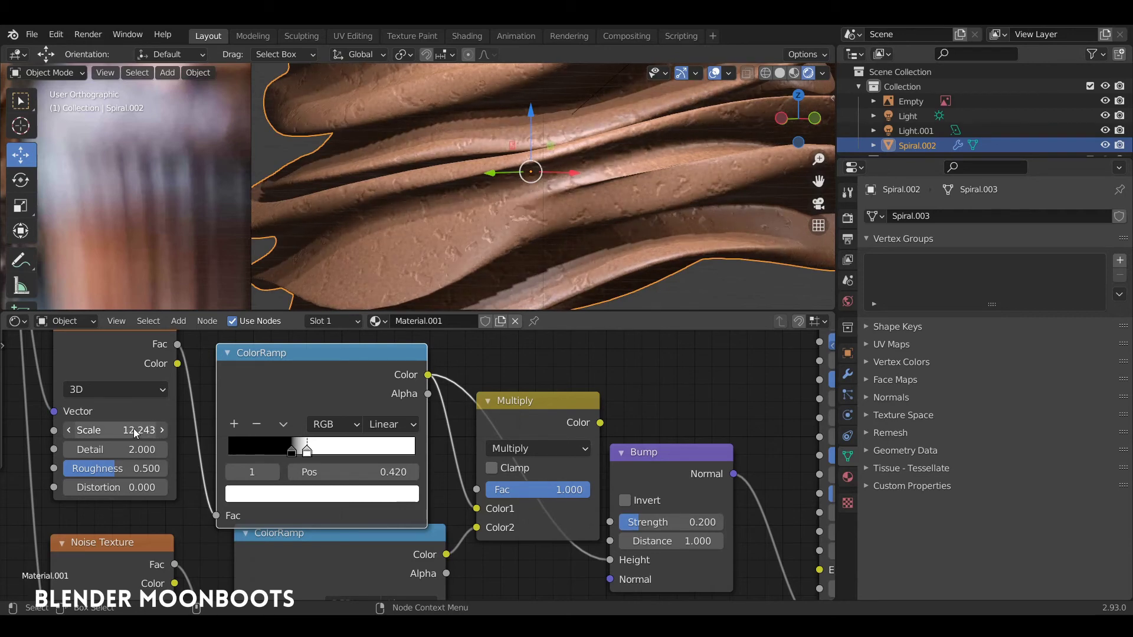
mouse_move(291, 452)
left_mouse_down()
mouse_move(277, 450)
mouse_move(298, 452)
left_mouse_up()
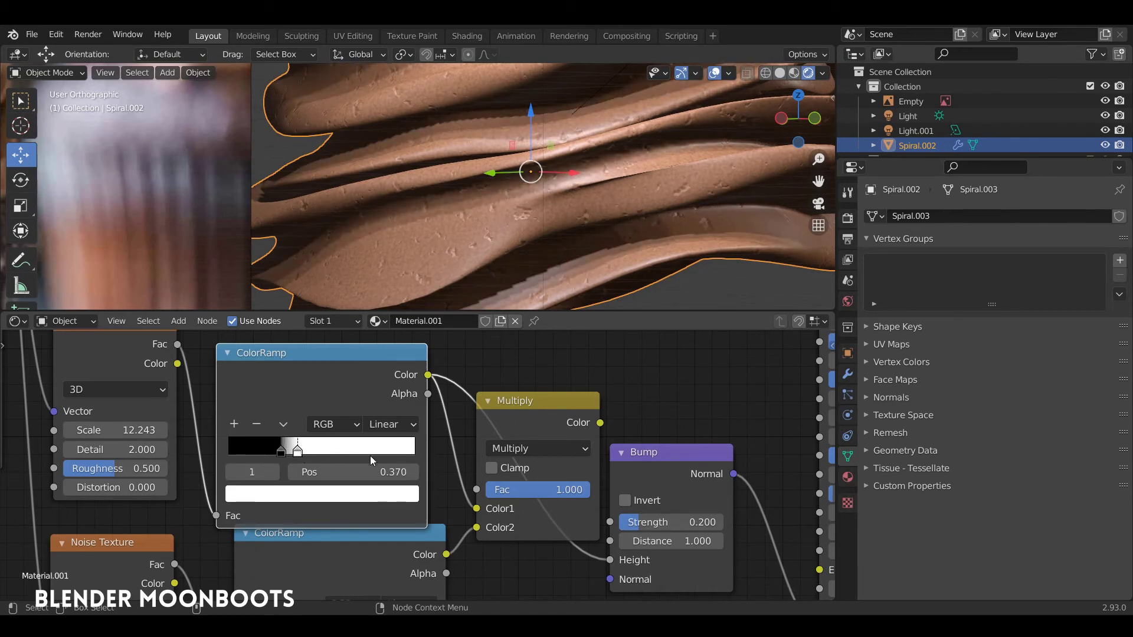
left_click_drag(646, 524, 658, 528)
- Feed the lower ColorRamp directly into the Bump's Height and set the color value of its stop at position 0 to 0.98
left_click_drag(627, 388, 593, 324, "ctrl+alt")
left_click_drag(413, 491, 588, 496)
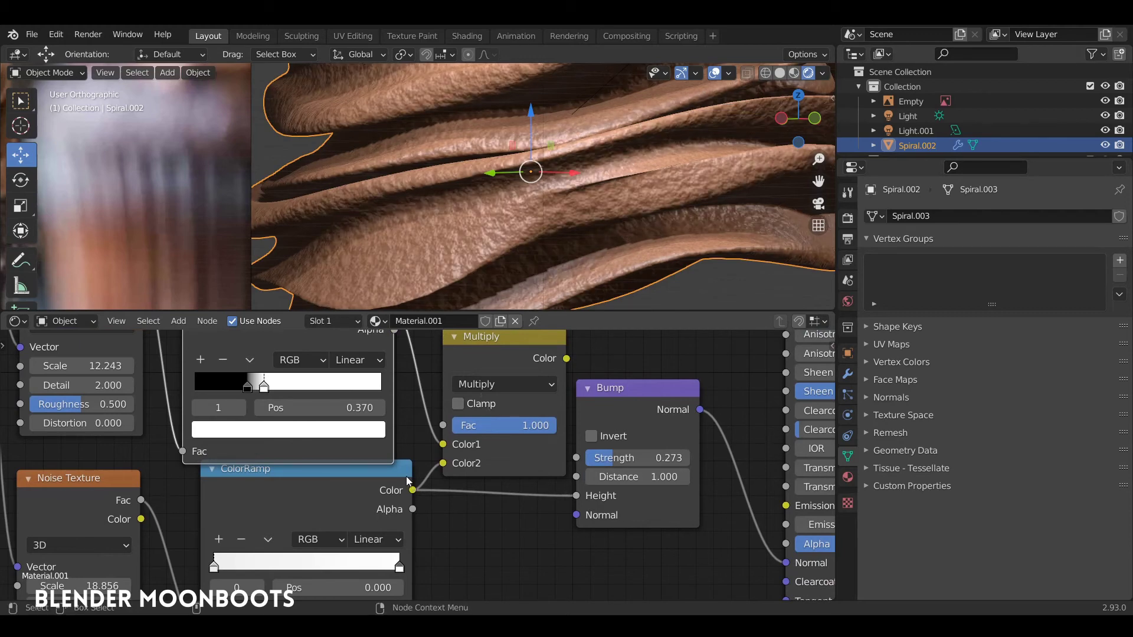
middle_click_drag(436, 536, 455, 517)
left_click_drag(233, 548, 297, 548)
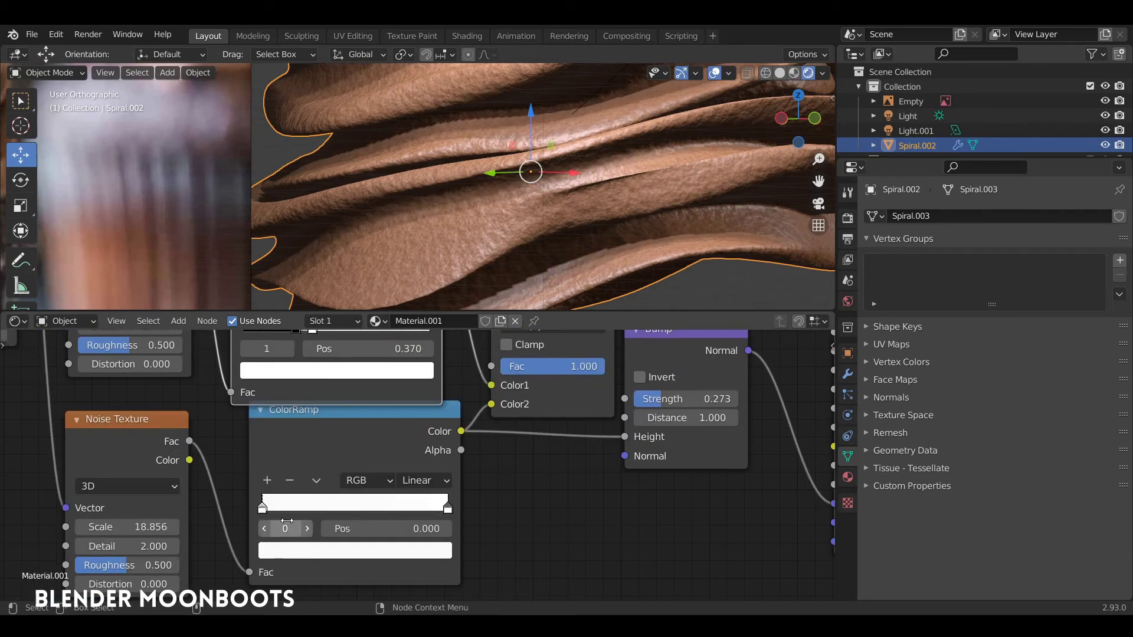
middle_click_drag(499, 507, 497, 507)
middle_click_drag(504, 501, 510, 515)
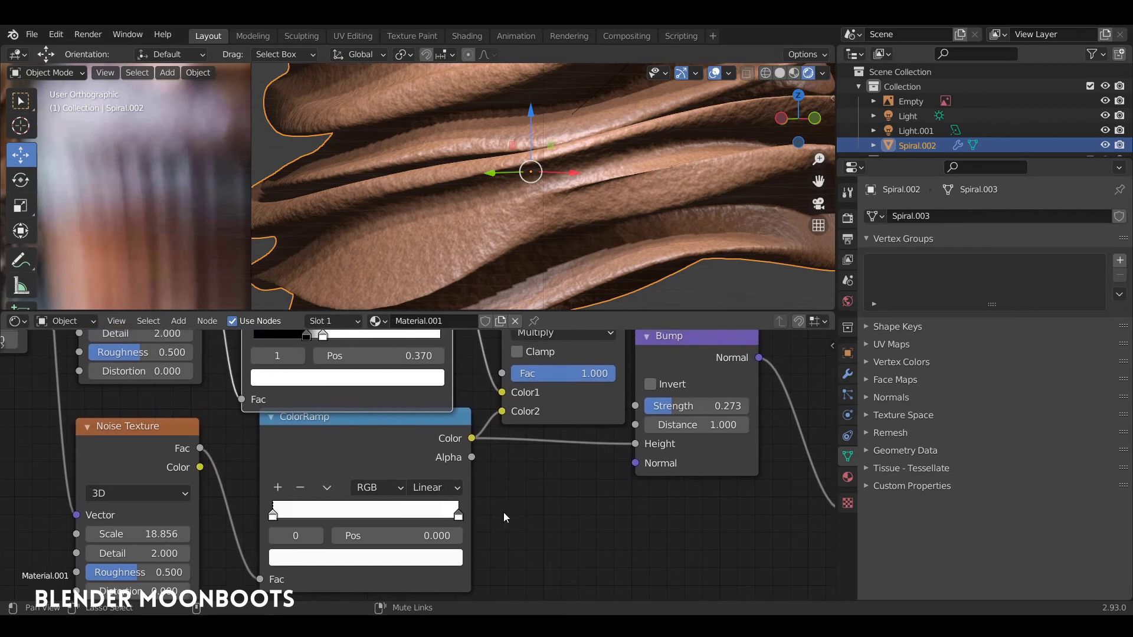
left_click(379, 559)
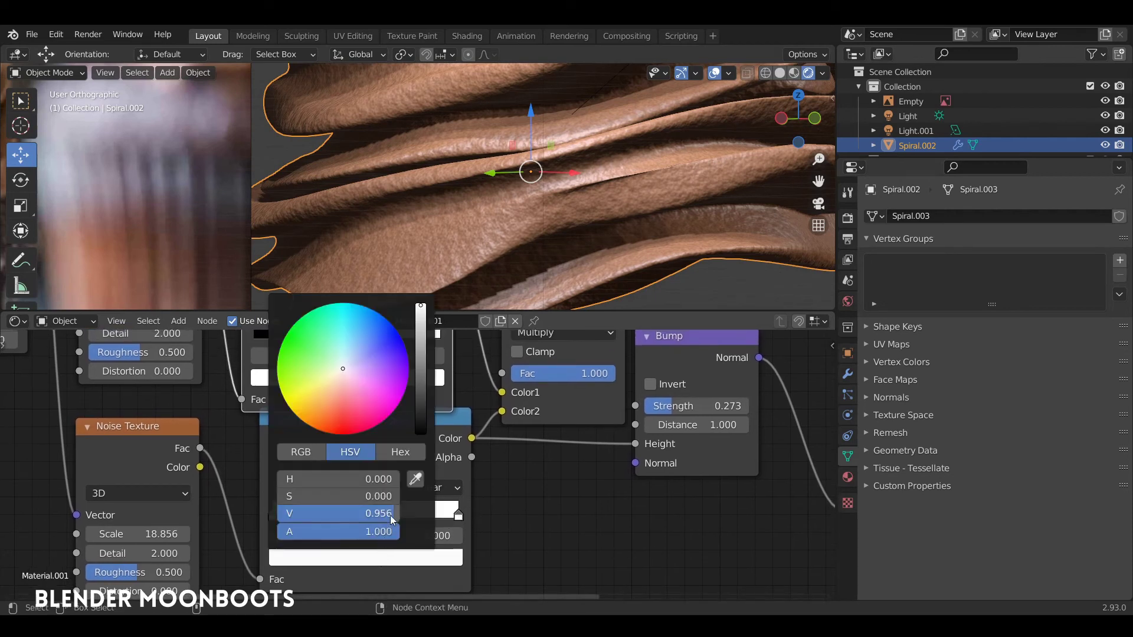
left_click(356, 514)
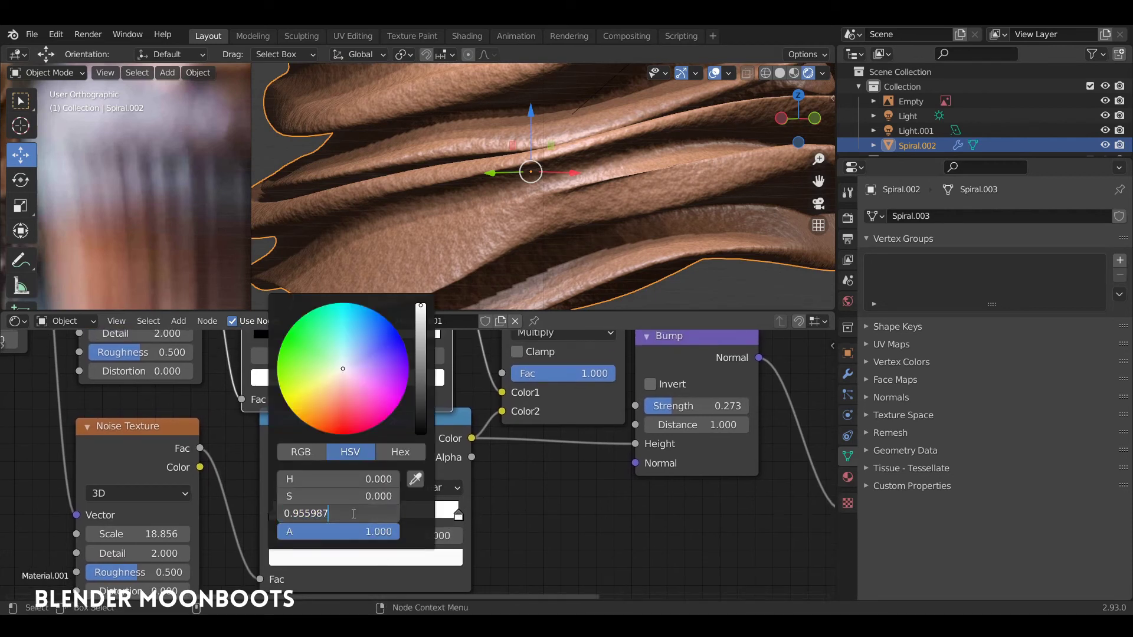
left_click_drag(358, 513, 309, 512)
type("8")
key("Return")
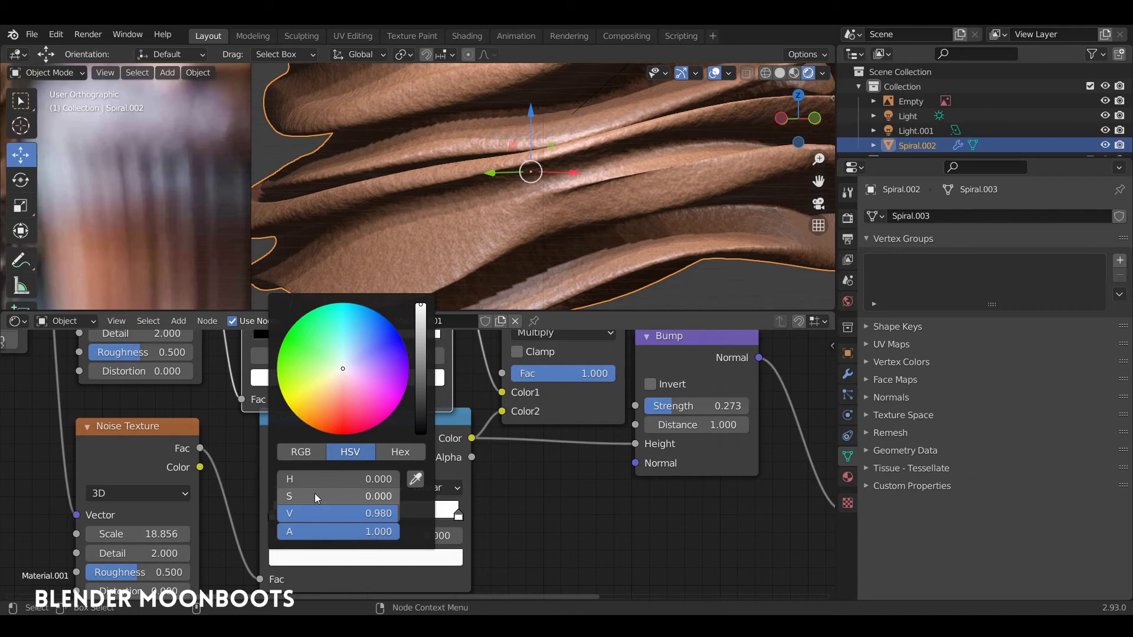
- Reposition the Bump node and reconnect the Multiply node's Color output to the Bump's Height
mouse_move(452, 254)
middle_mouse_down()
mouse_move(475, 246)
mouse_move(433, 249)
middle_mouse_up()
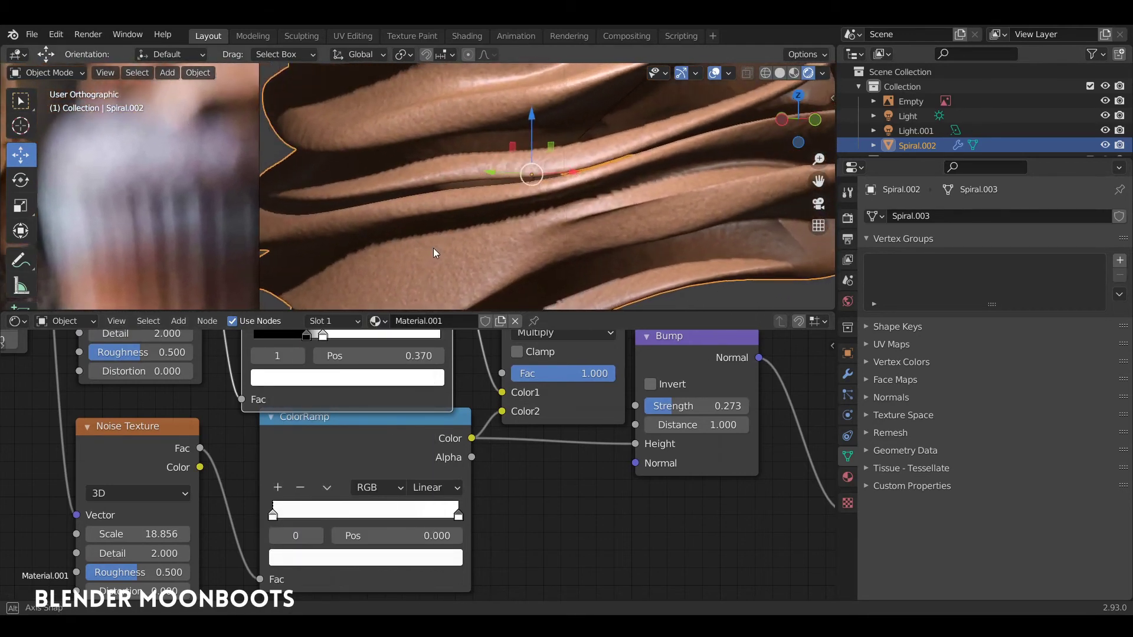
middle_click_drag(537, 502, 447, 578)
left_click_drag(577, 450, 625, 423)
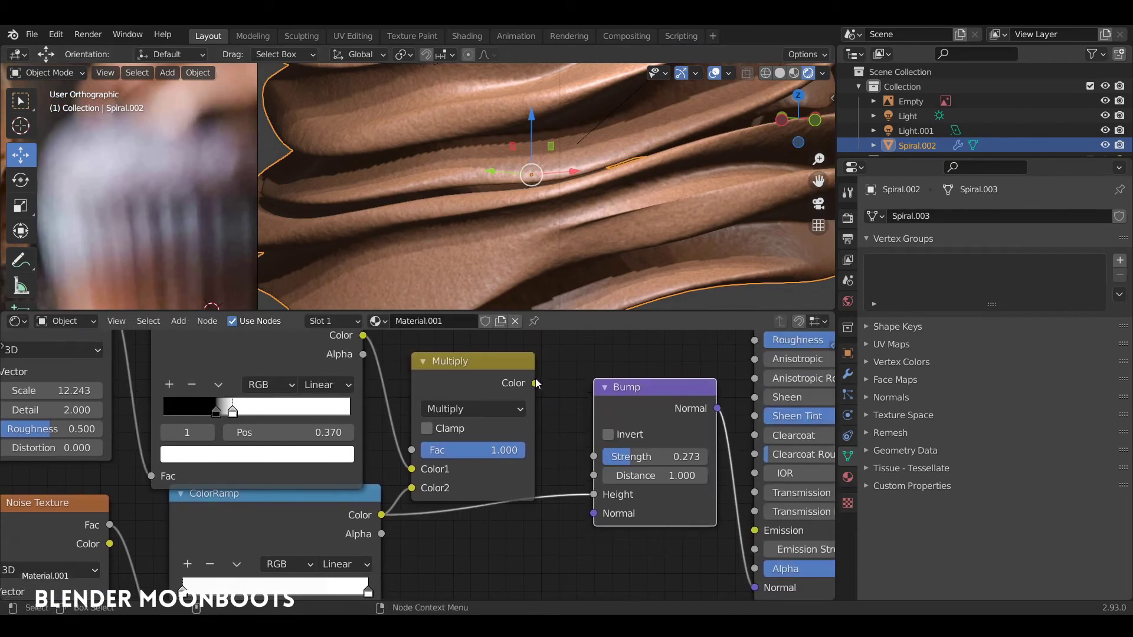
left_click_drag(536, 383, 600, 495)
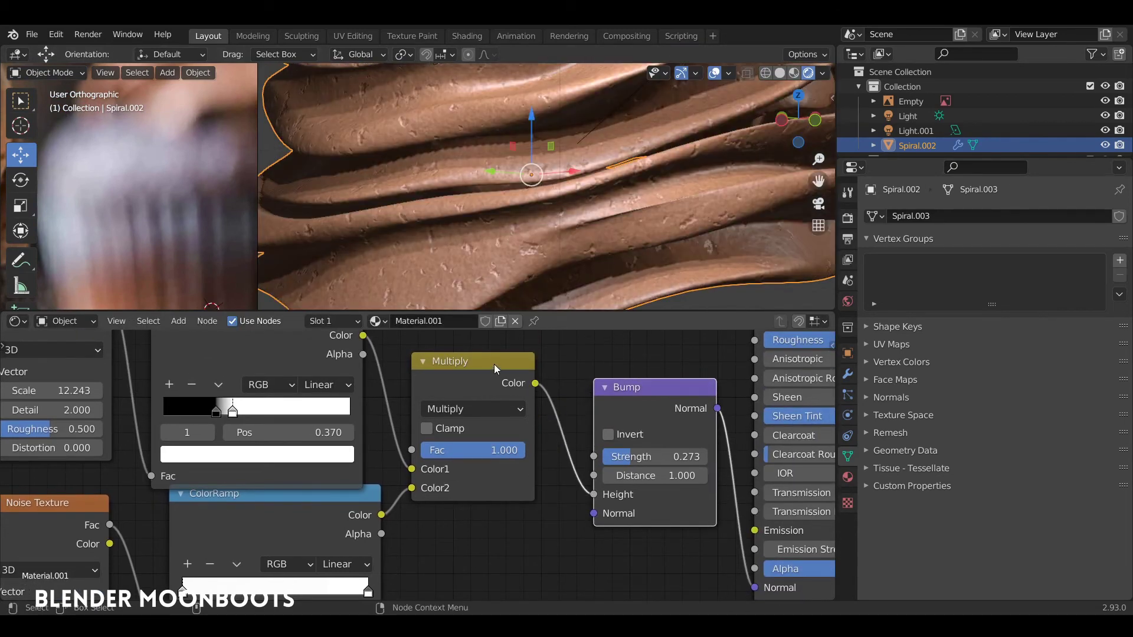
- Examine the frosting's pores and color against the reference photo from near and far
scroll(537, 240, "down", 6)
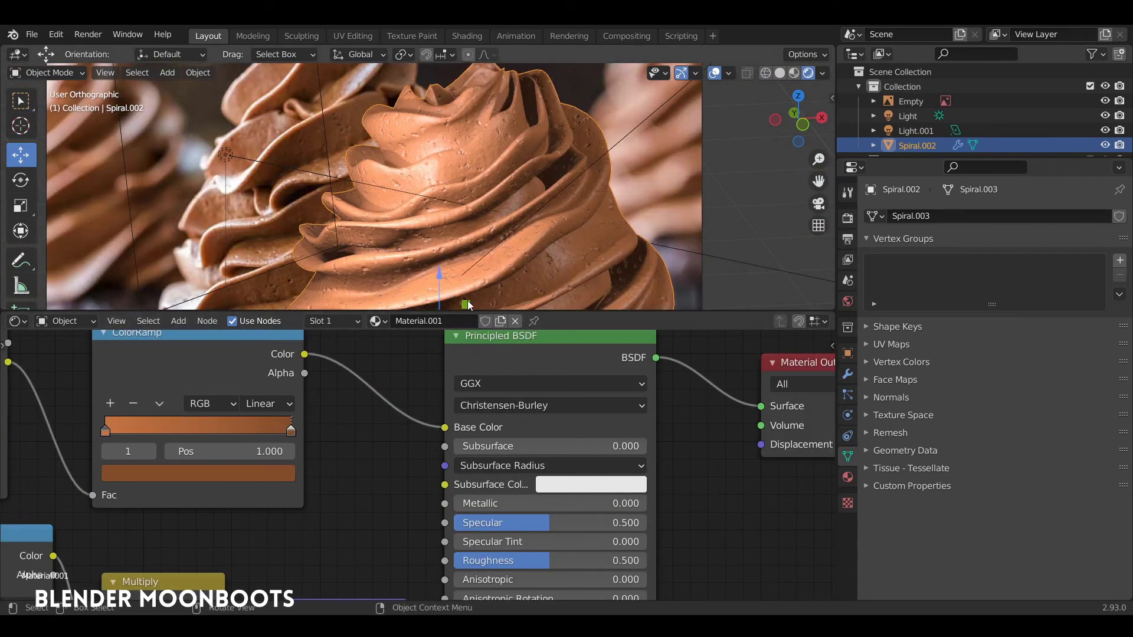
scroll(448, 207, "up", 5)
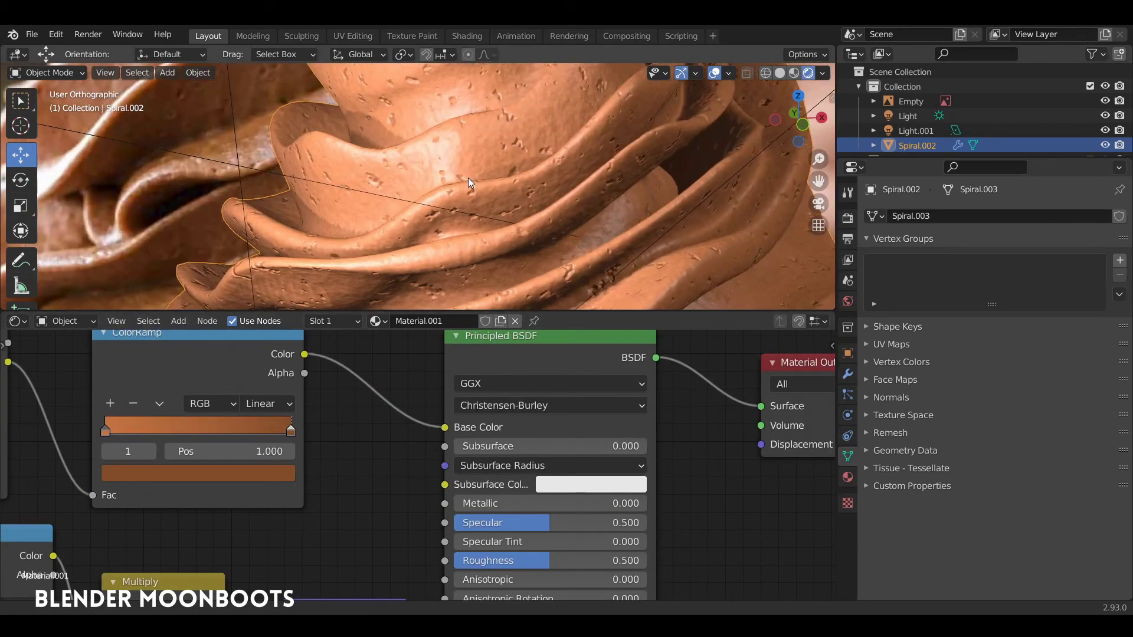
scroll(466, 184, "down", 4)
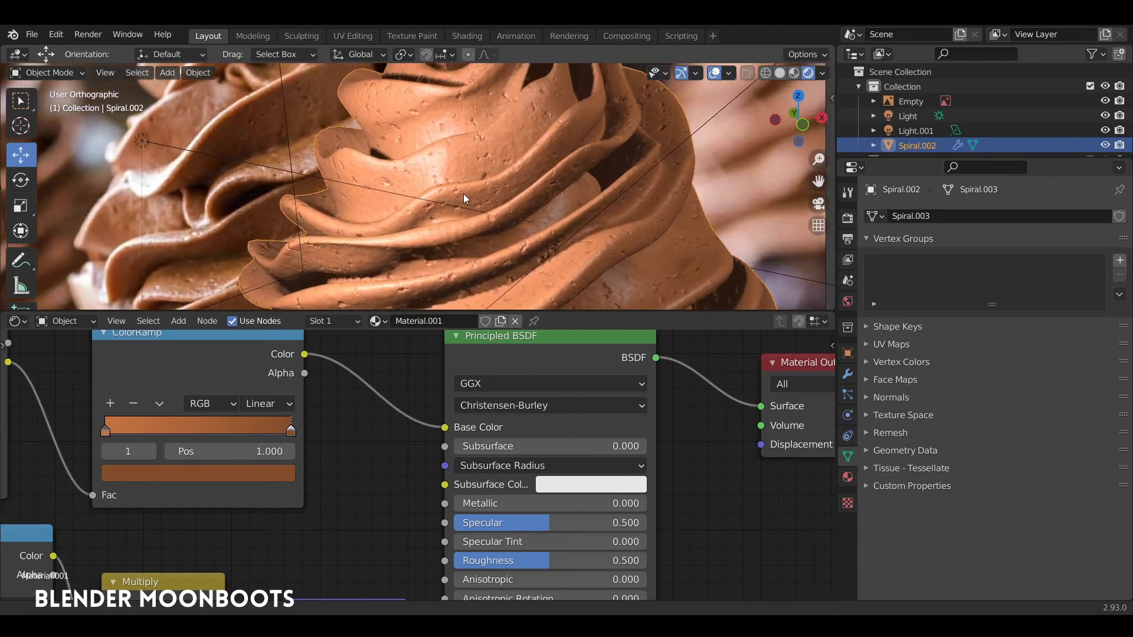
scroll(466, 188, "up", 2)
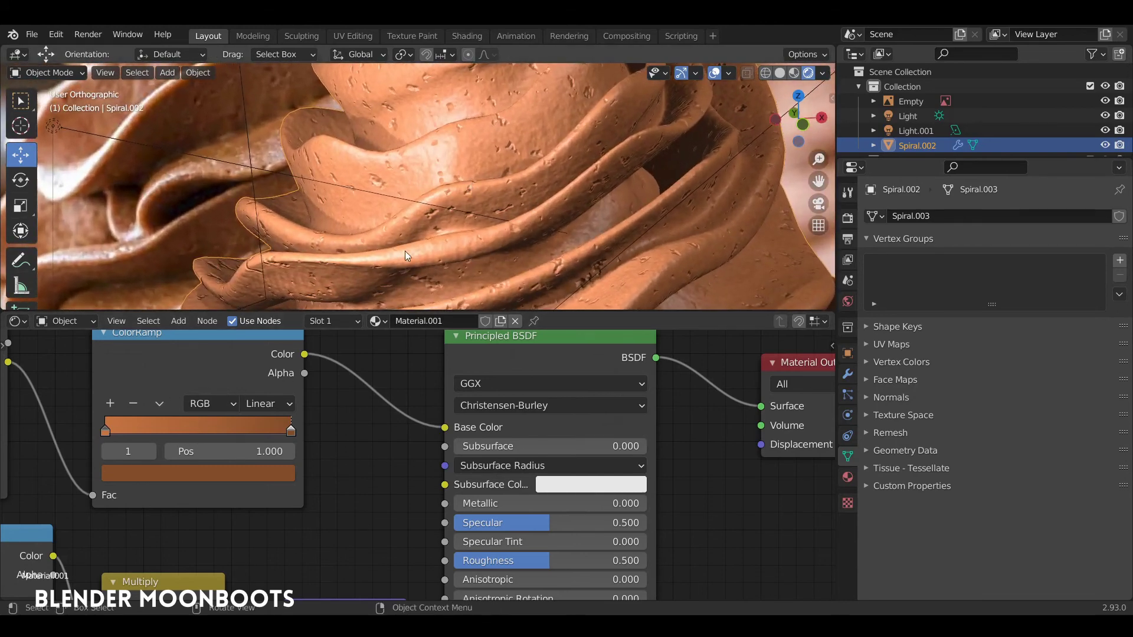
middle_click_drag(413, 243, 537, 220)
scroll(486, 248, "down", 3)
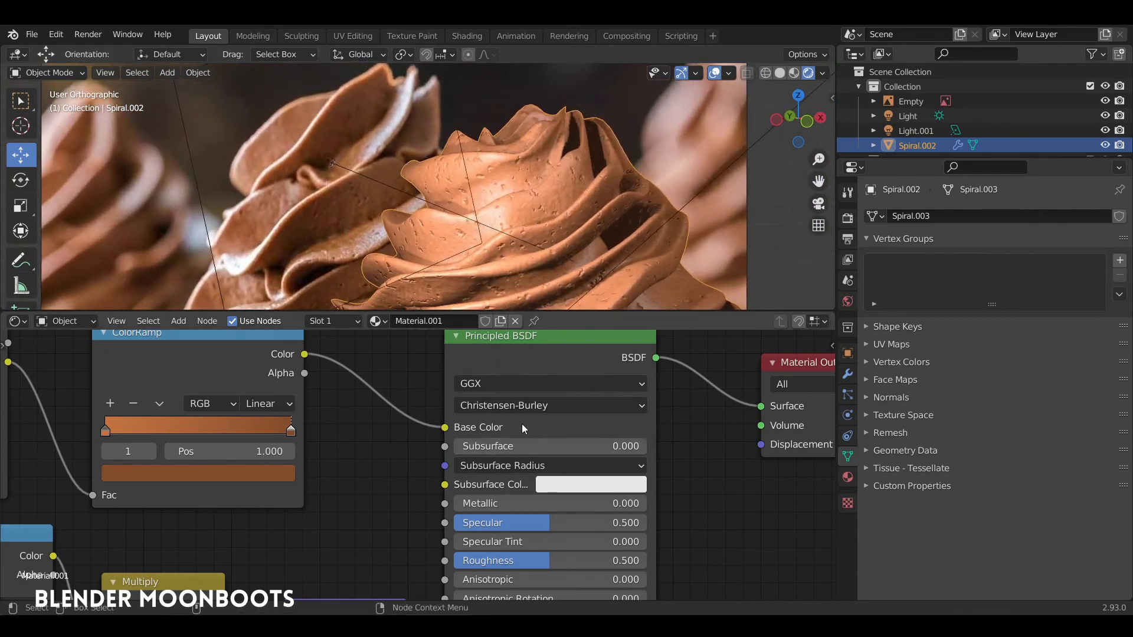
- Set the Principled BSDF's Subsurface to 0.2 and copy the ColorRamp's orange stop at position 0 into its Subsurface Color
middle_click_drag(520, 213, 512, 277)
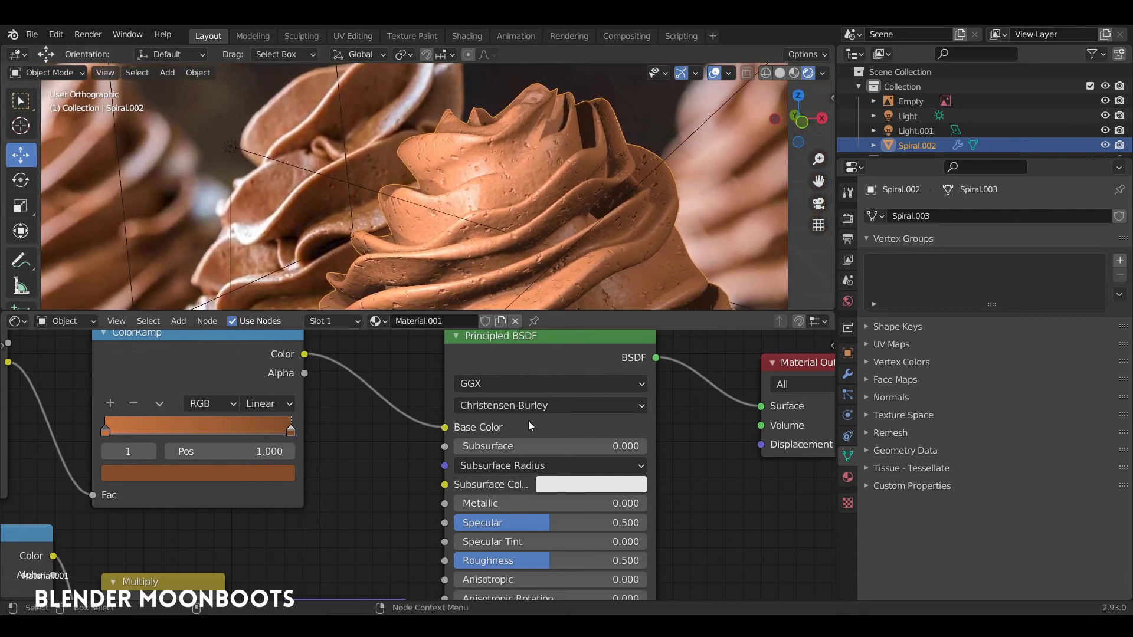
left_click(494, 447)
type("0.2")
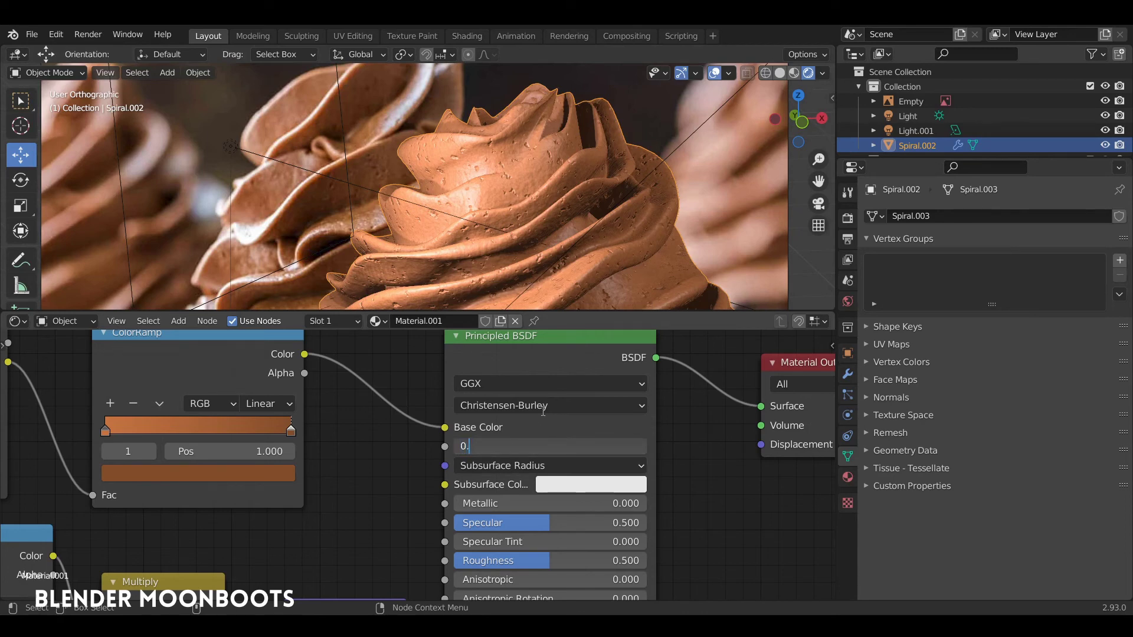
key("Return")
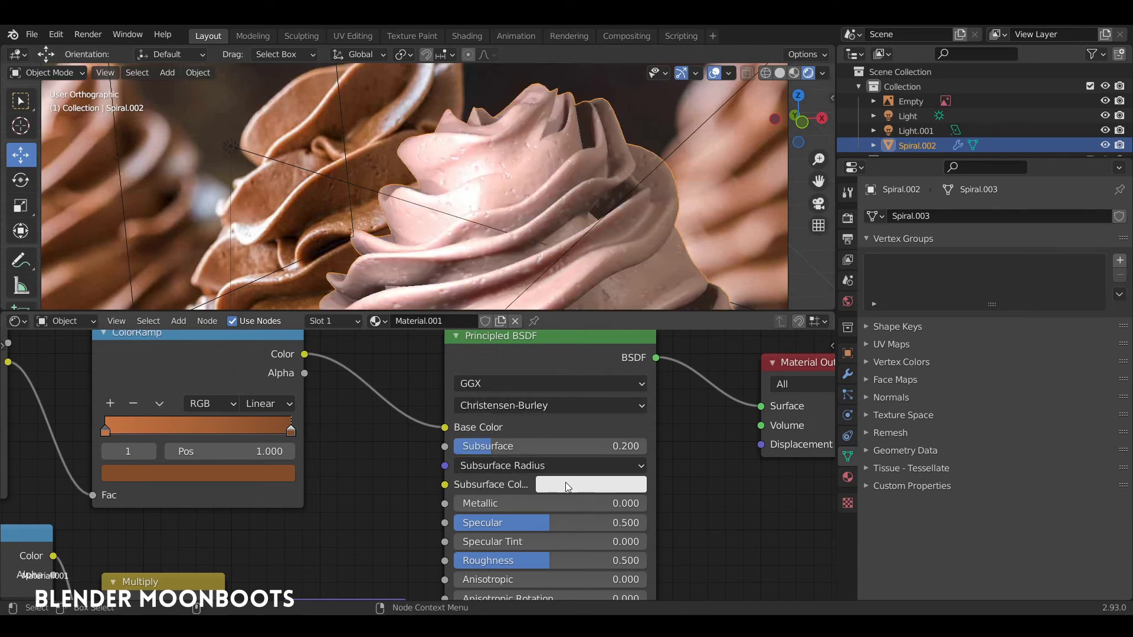
left_click(100, 433)
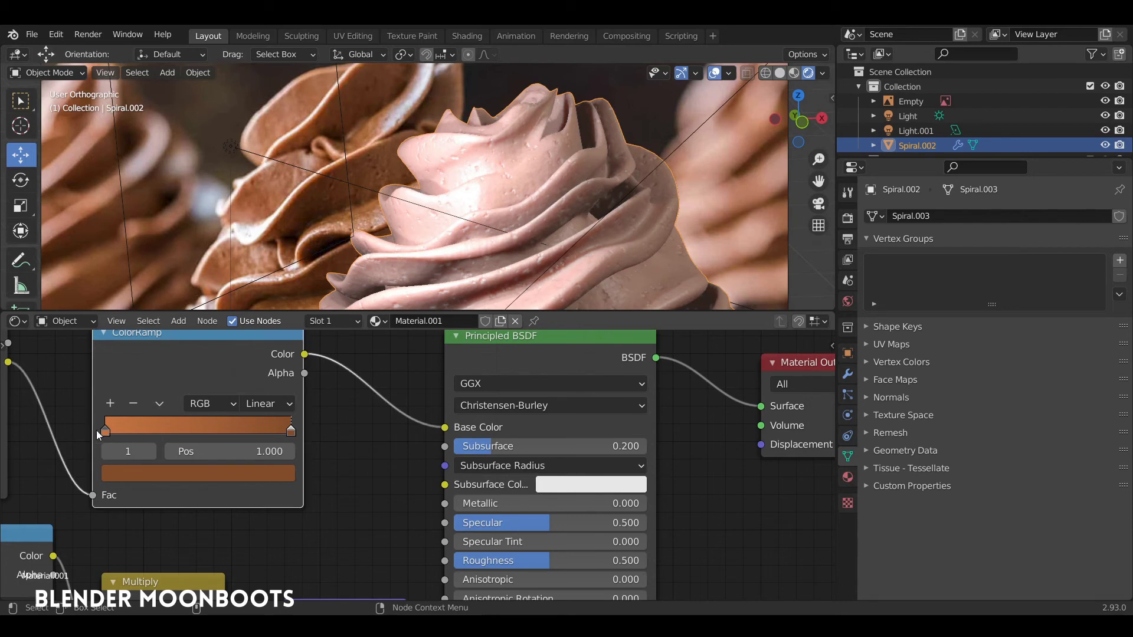
left_click(104, 432)
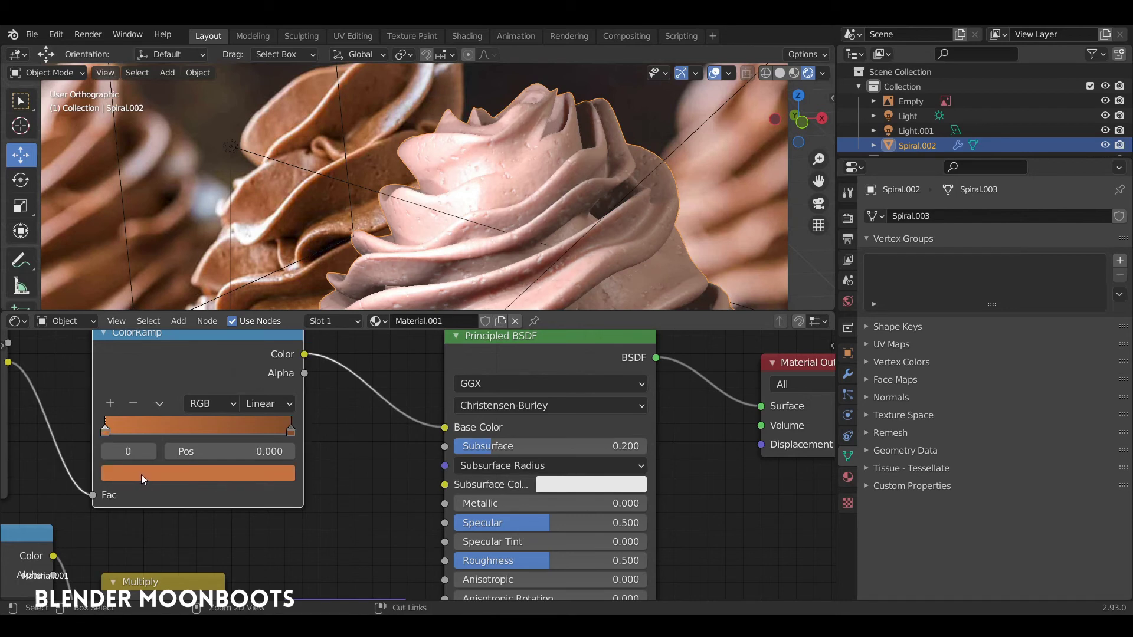
key("ctrl+c")
key("ctrl+v")
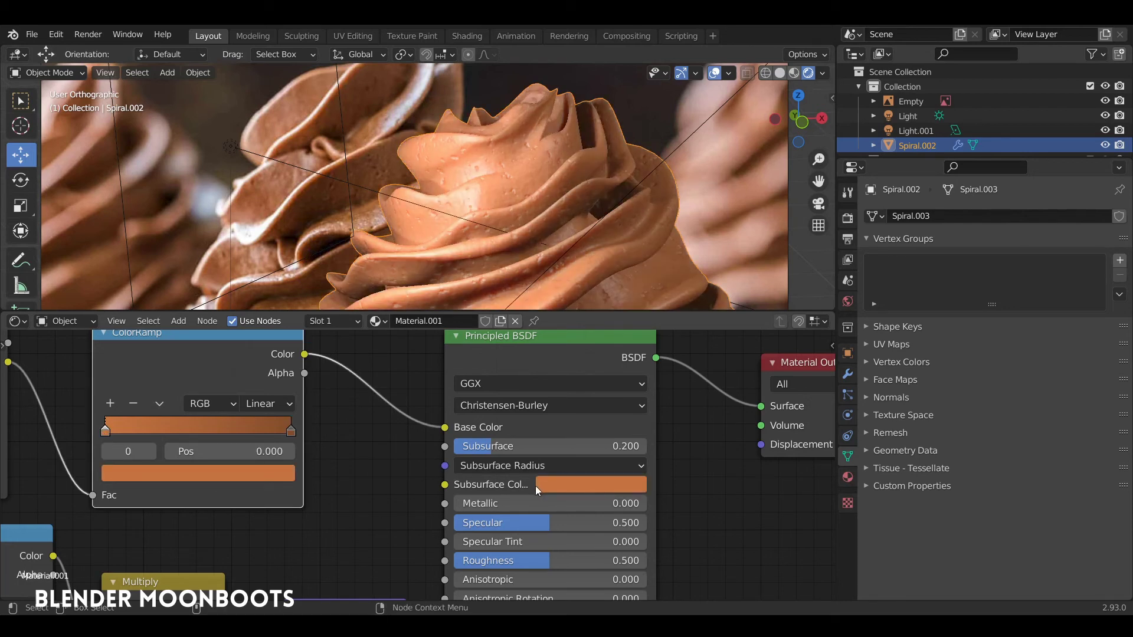
- Set the Subsurface Radius to 1.166, 0.139 and 0.128, and reduce Subsurface to 0.071
left_click_drag(481, 447, 453, 450)
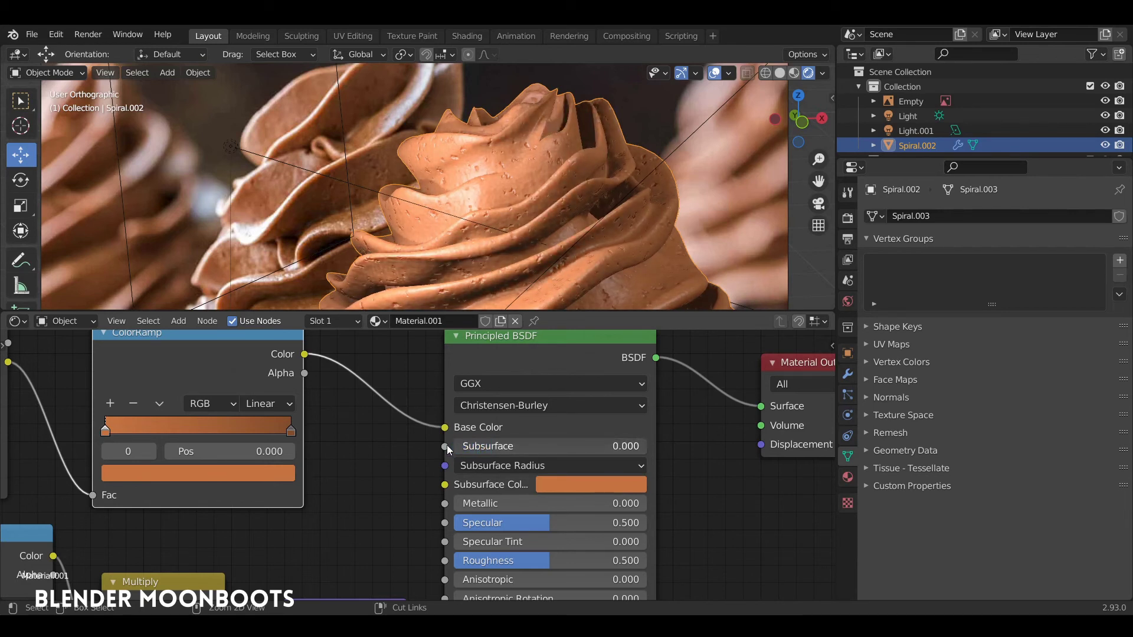
left_click(521, 465)
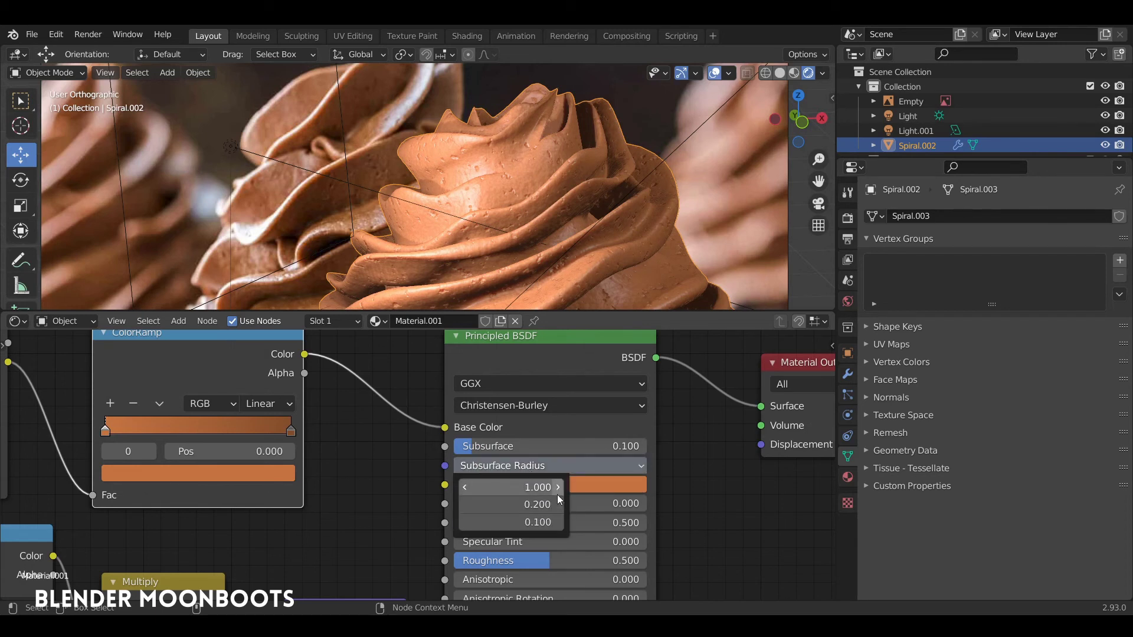
left_click_drag(558, 486, 558, 525)
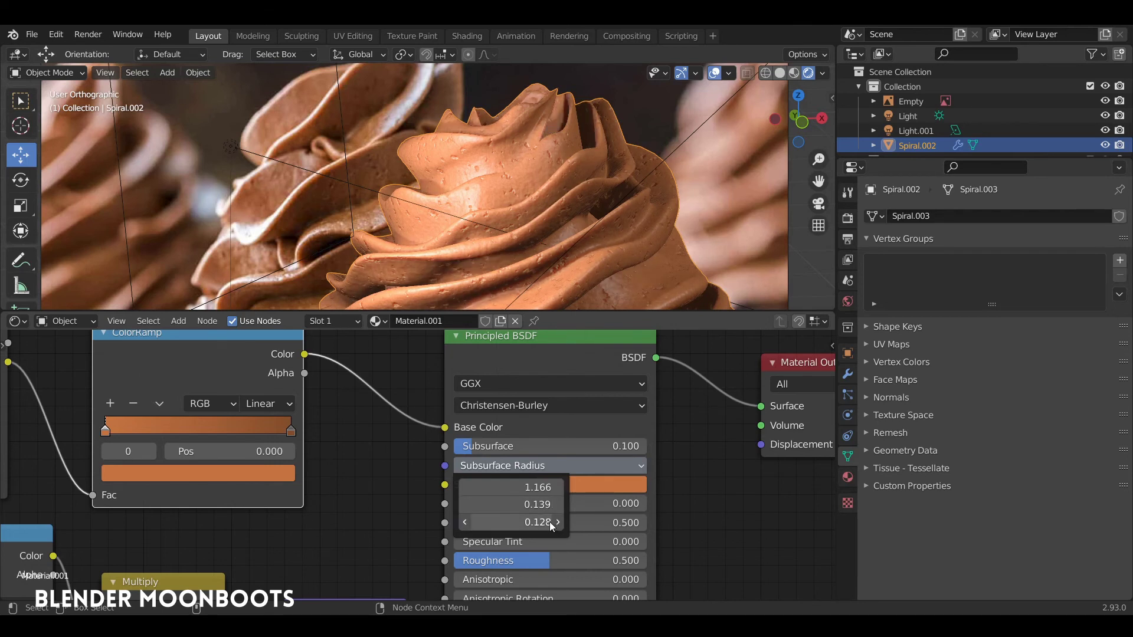
left_click_drag(465, 450, 462, 451)
scroll(567, 194, "down", 5)
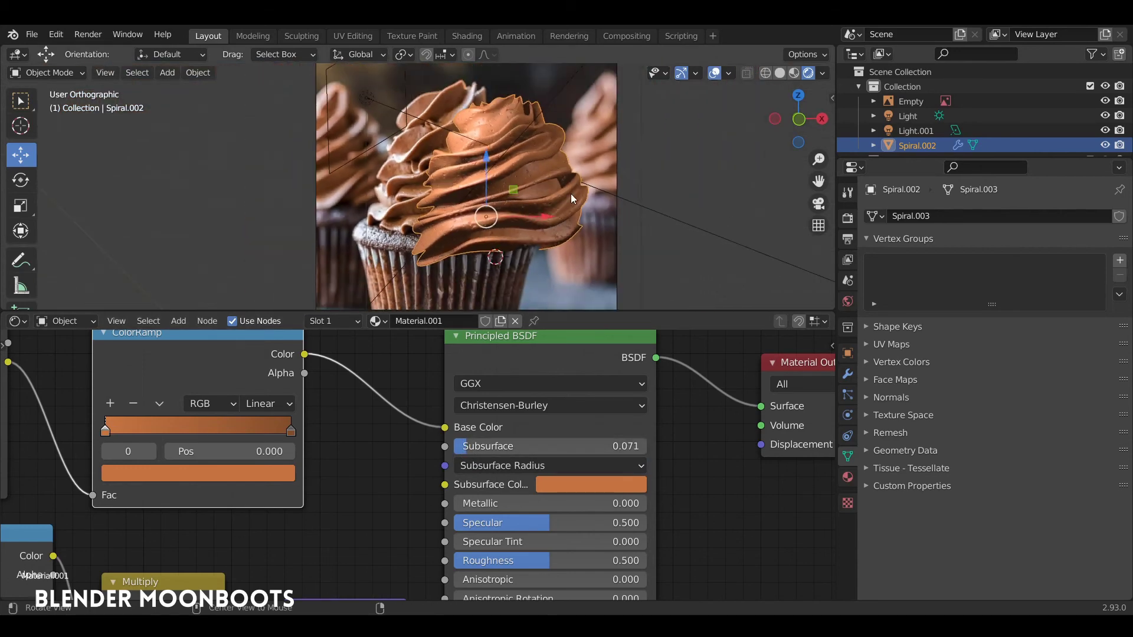
- Set the Principled BSDF's Specular to 0.900 and Roughness to 0.600, checking the highlights against the reference photo
middle_click_drag(571, 193, 586, 221)
scroll(587, 200, "up", 4)
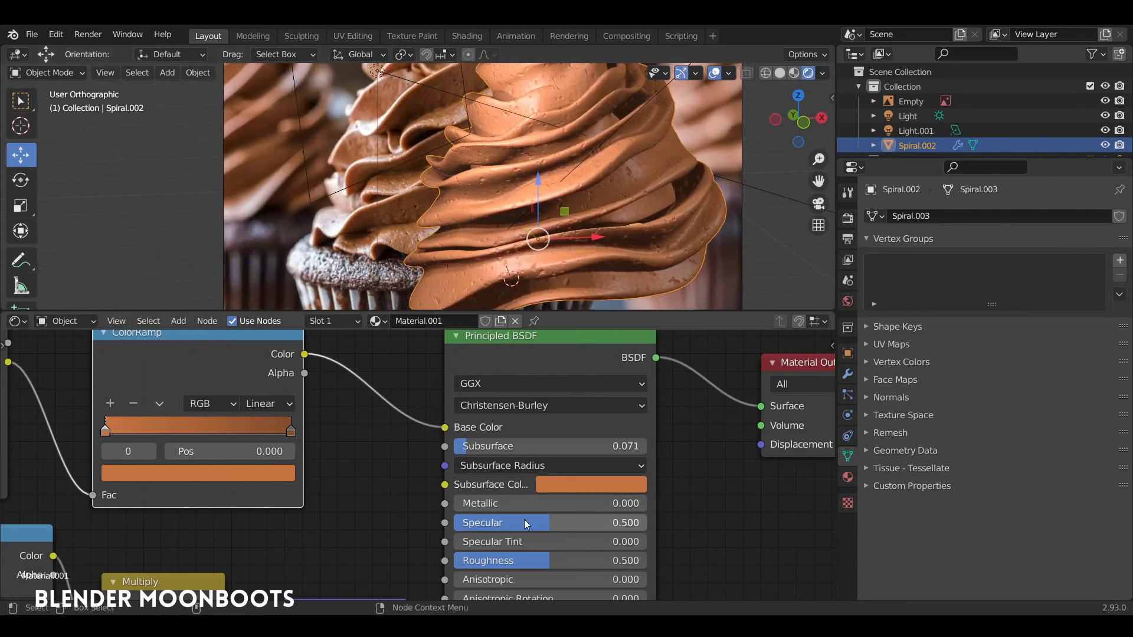
left_click_drag(529, 526, 614, 511)
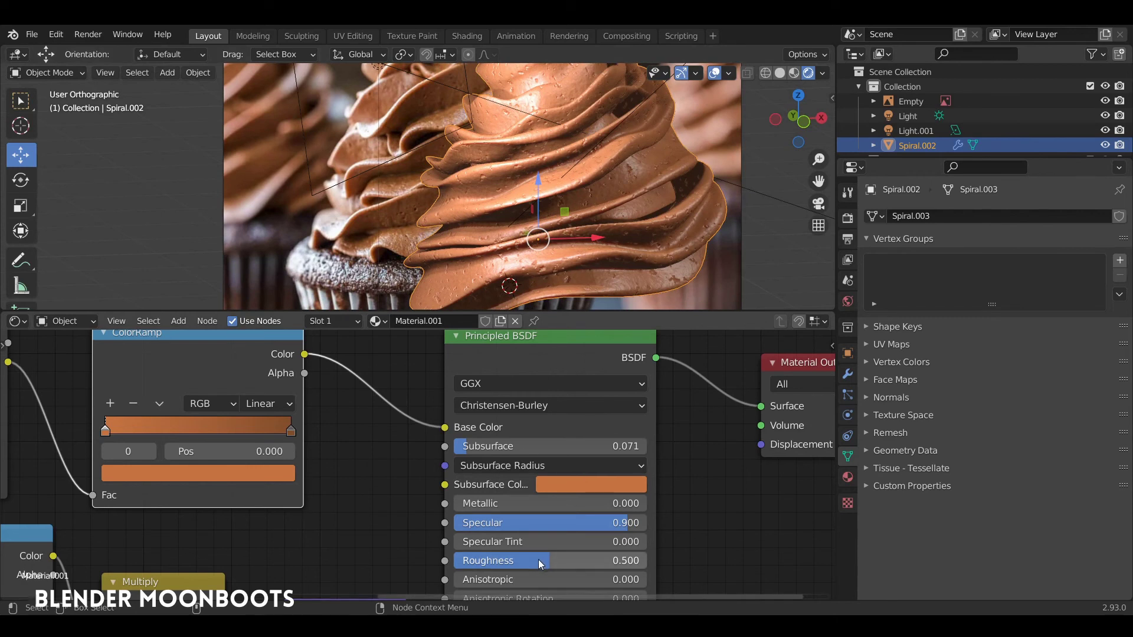
mouse_move(538, 560)
left_mouse_down()
mouse_move(600, 561)
mouse_move(482, 562)
mouse_move(569, 565)
mouse_move(555, 567)
left_mouse_up()
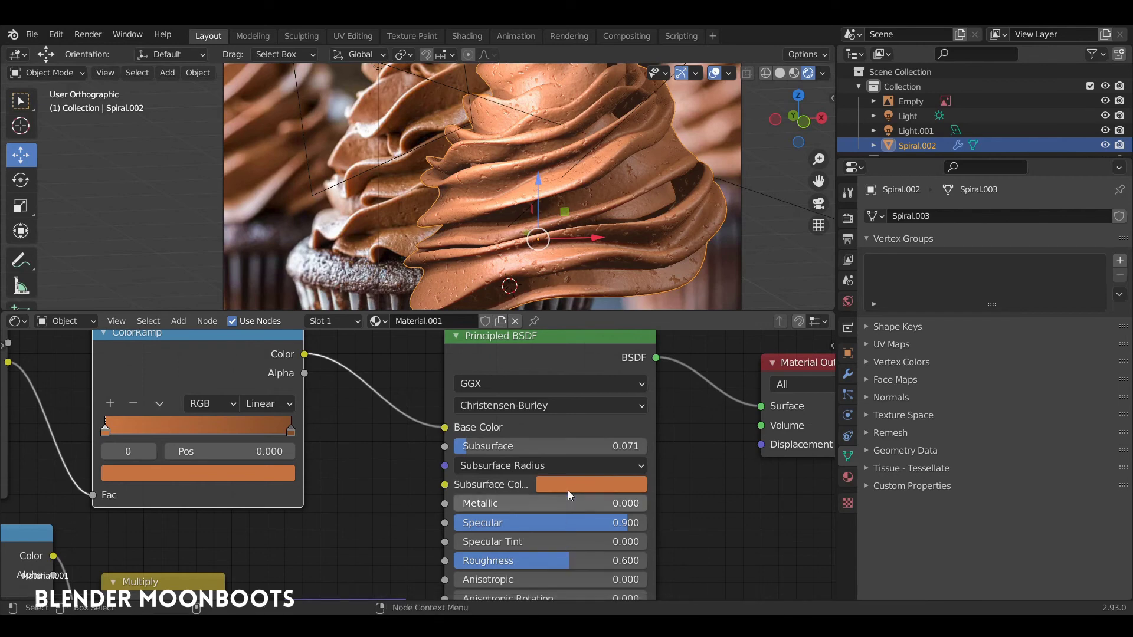
middle_click_drag(552, 248, 544, 219)
scroll(555, 201, "up", 3)
scroll(580, 241, "down", 1)
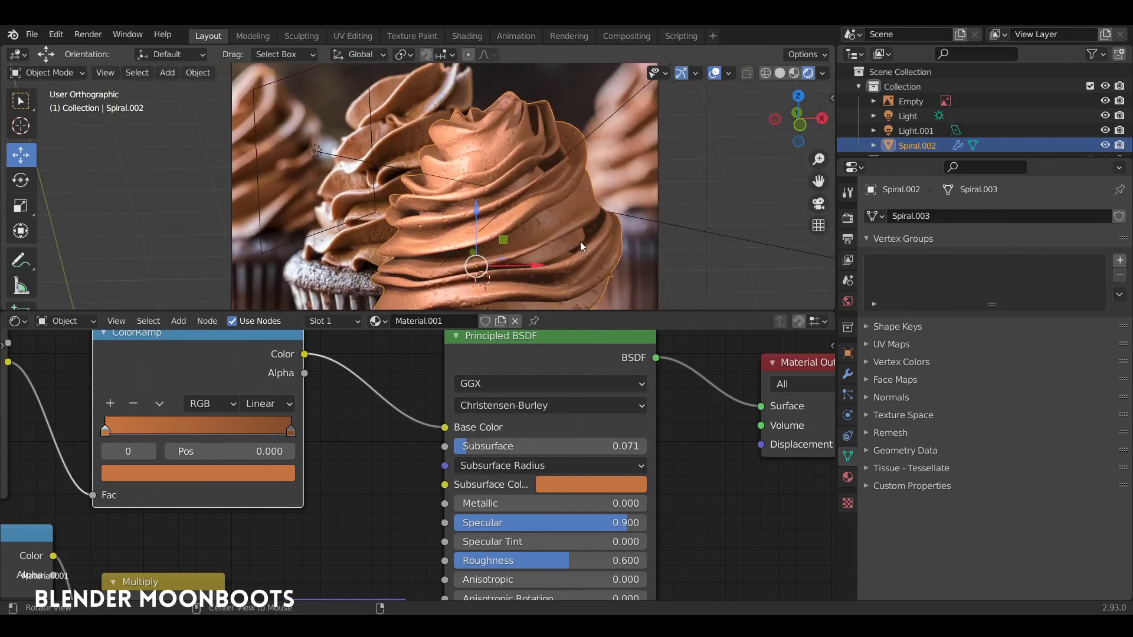
- Move the Material Output away from the Principled BSDF and insert a Mix Shader on the link between them
middle_click_drag(732, 407, 425, 487)
left_click_drag(513, 448, 720, 384)
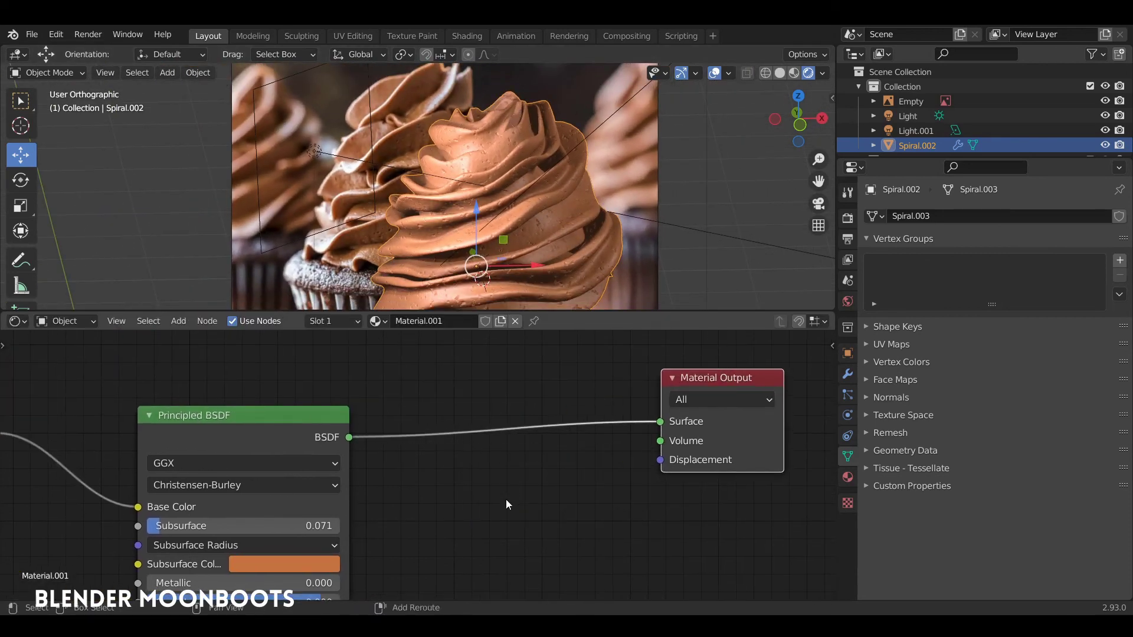
key("shift+a")
mouse_move(486, 457)
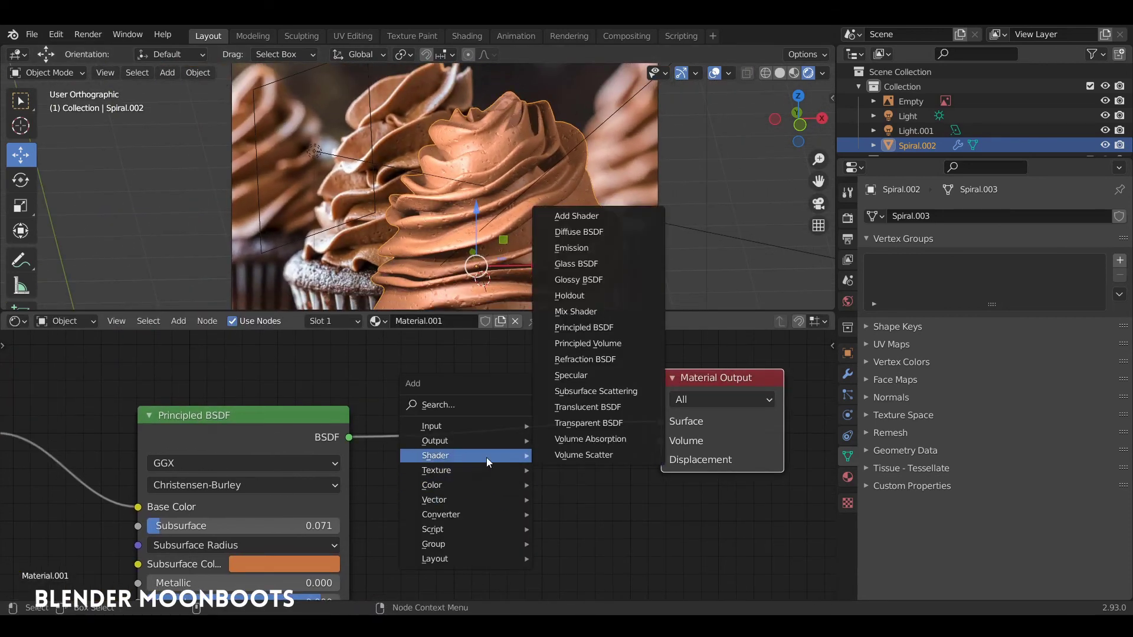
left_click(593, 312)
left_click(476, 376)
- Add a Glossy BSDF, space out the Mix Shader and Material Output, and connect the Glossy BSDF to the Mix Shader's second Shader input
key("shift+a")
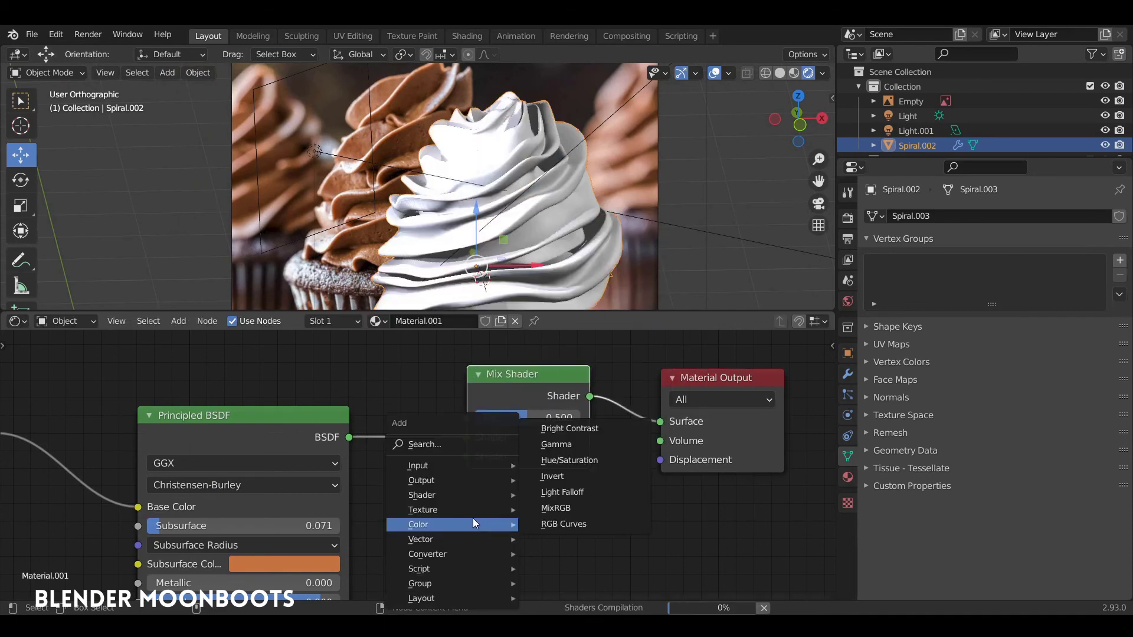
mouse_move(441, 494)
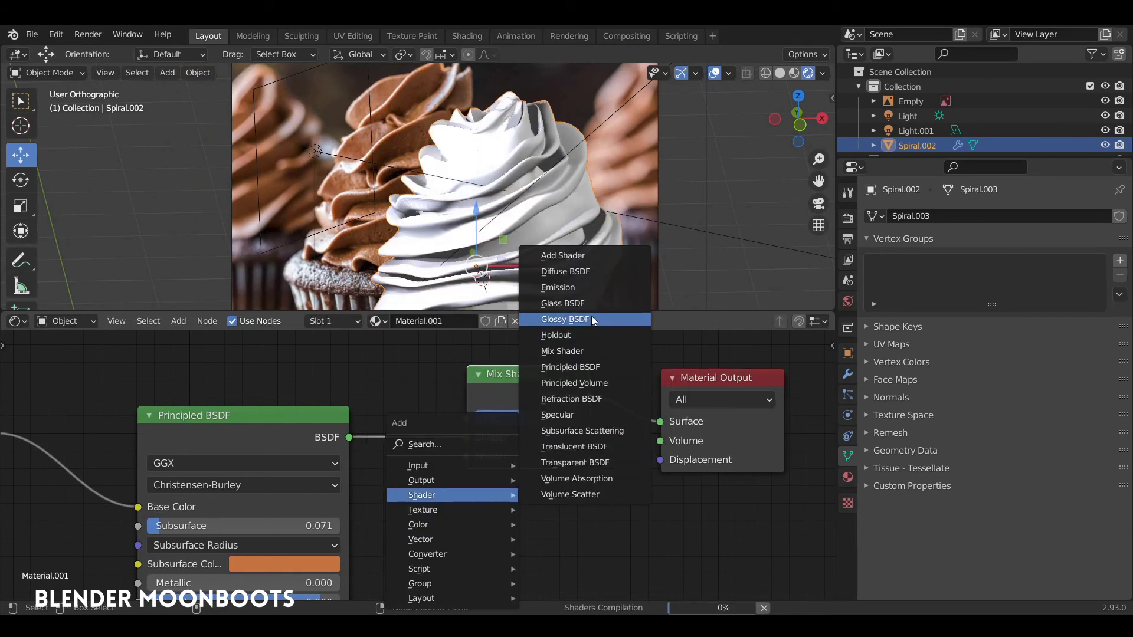
left_click(565, 319)
left_click_drag(725, 382, 815, 367)
left_click_drag(549, 374, 645, 382)
left_click_drag(465, 497, 469, 481)
mouse_move(550, 202)
middle_mouse_down()
mouse_move(576, 189)
mouse_move(537, 186)
mouse_move(547, 189)
middle_mouse_up()
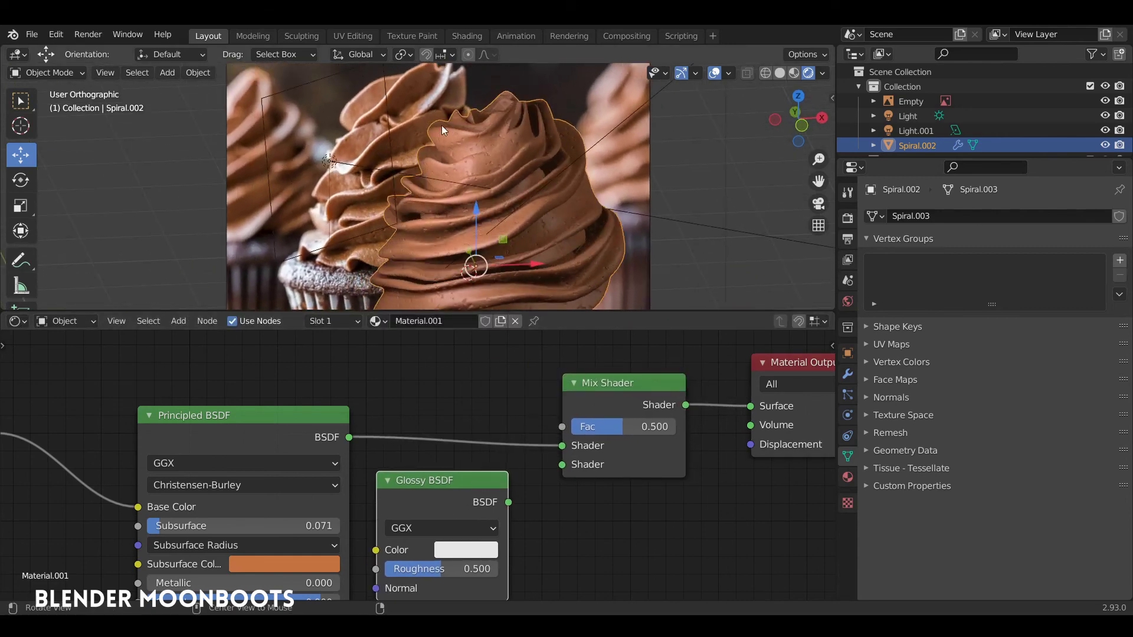
middle_click_drag(472, 119, 526, 124)
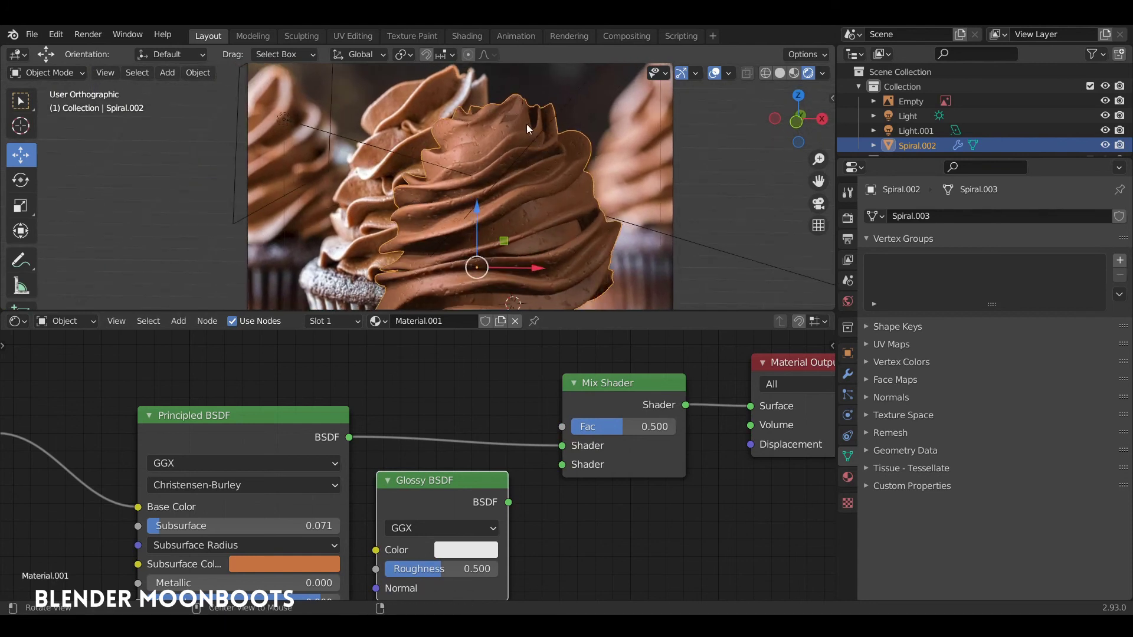
left_click(542, 482)
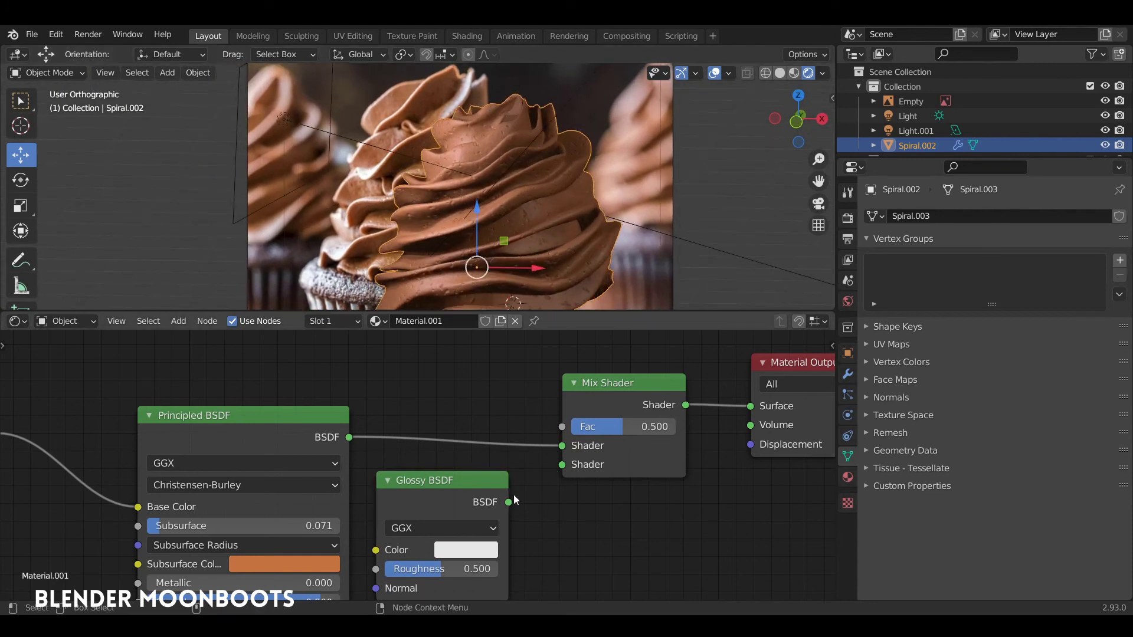
left_click_drag(511, 502, 569, 466)
middle_click_drag(511, 394, 569, 463)
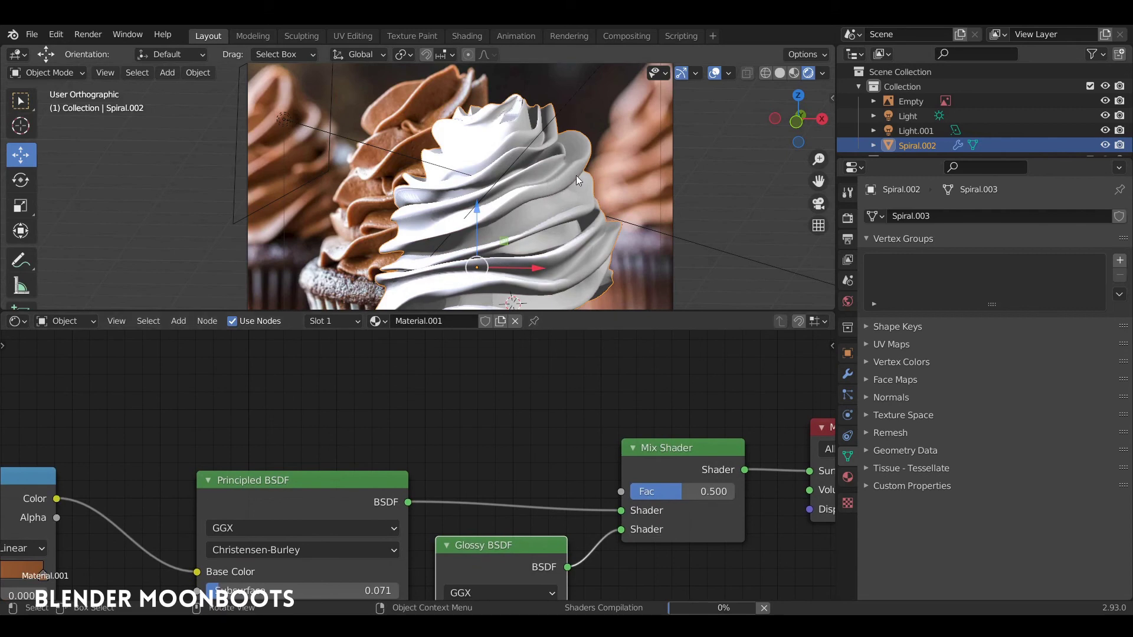
- Add a Layer Weight node above the Principled BSDF and connect its Facing output to the Mix Shader's Fac
middle_click_drag(463, 399, 524, 440)
key("shift+a")
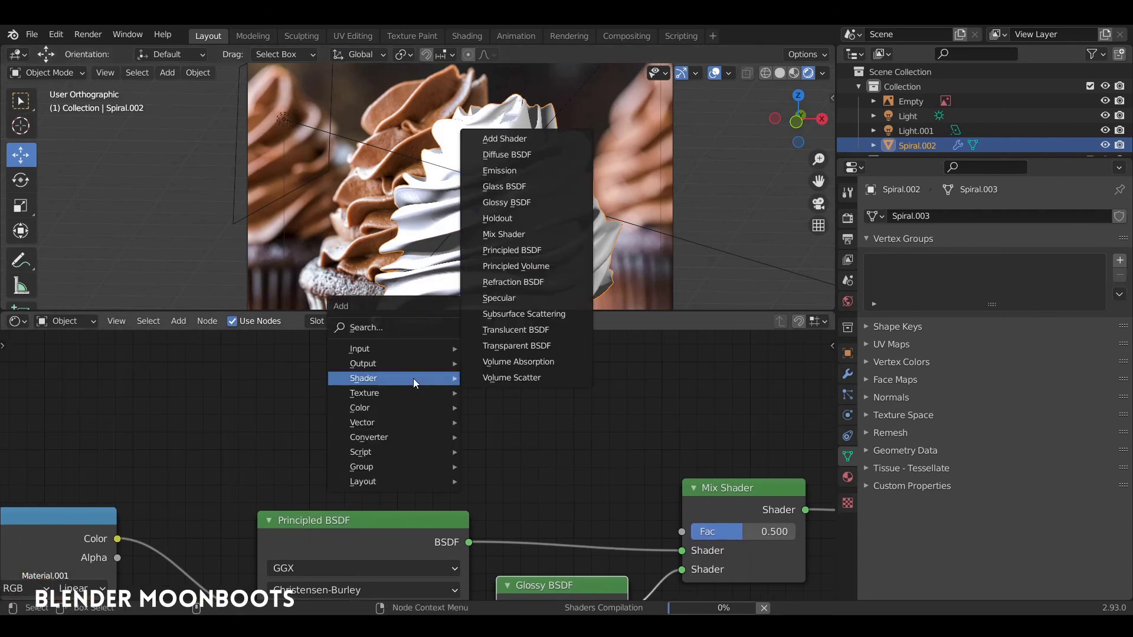
mouse_move(370, 350)
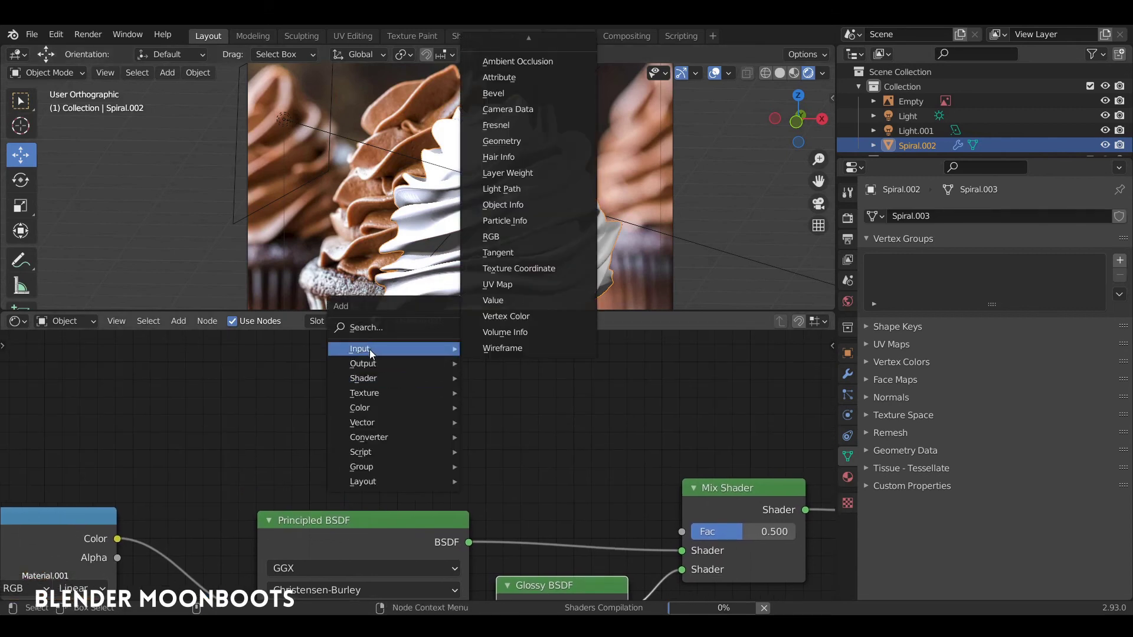
left_click(513, 173)
left_click(509, 400)
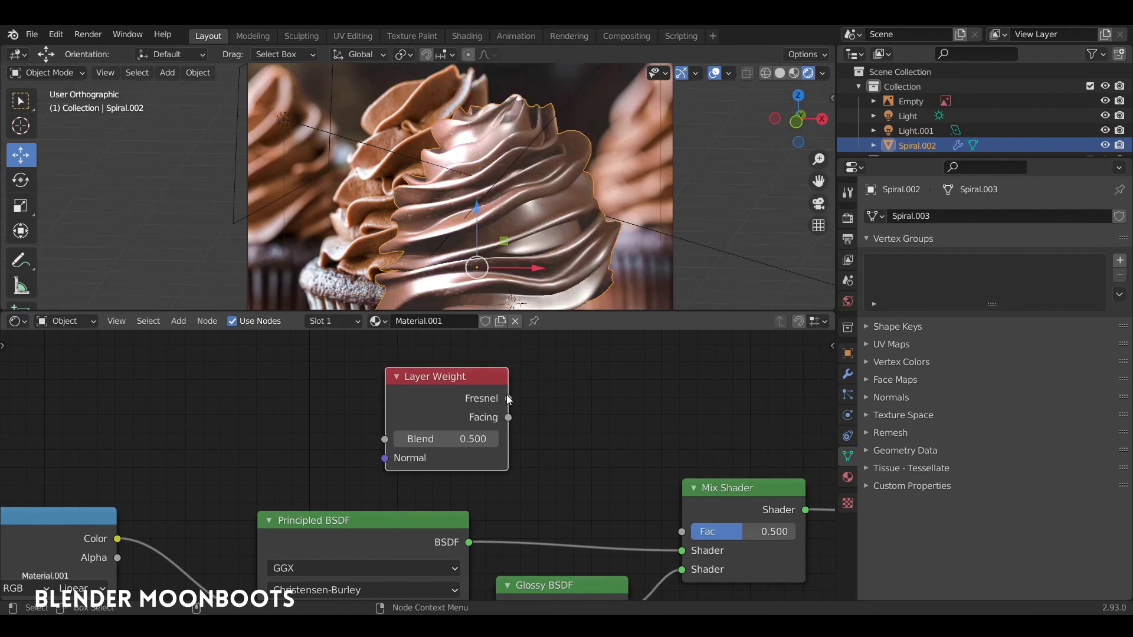
left_click_drag(510, 416, 569, 473)
left_click_drag(509, 417, 682, 532)
- Set the Layer Weight node's Blend to 0.140
middle_click_drag(601, 443, 593, 331)
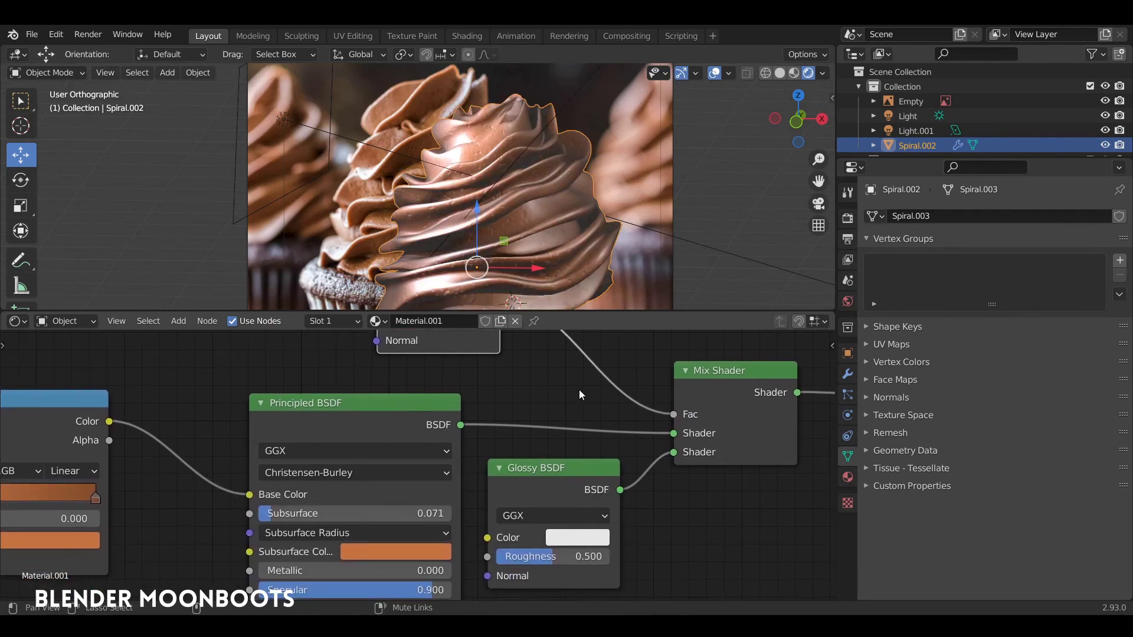
middle_click_drag(577, 392, 601, 474)
left_click(518, 402)
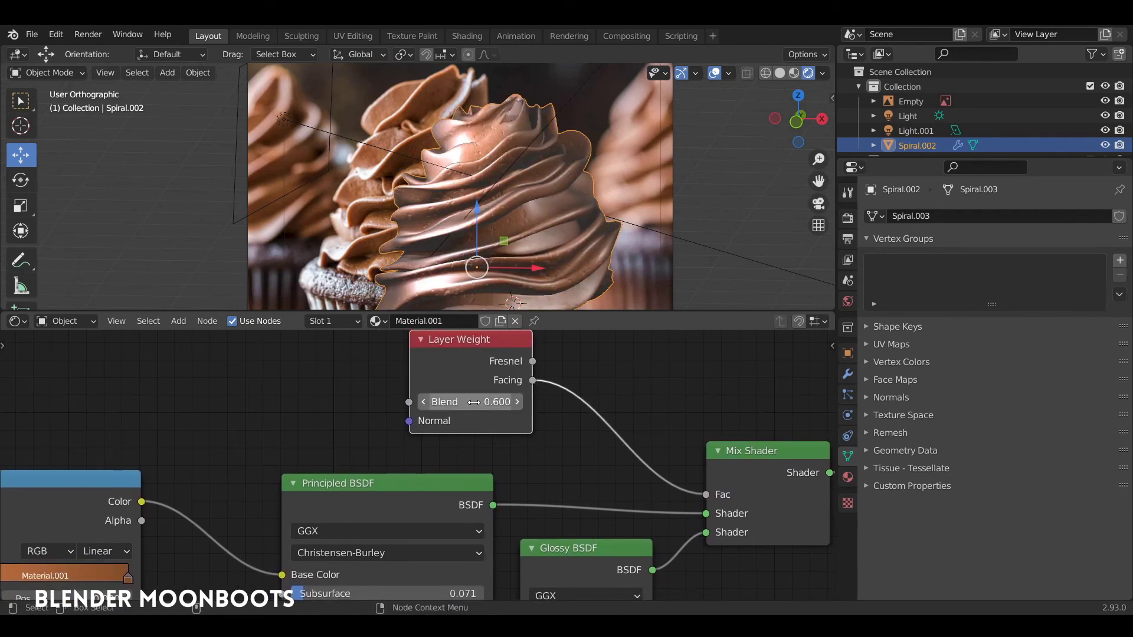
left_click_drag(518, 401, 349, 399)
- Give the Glossy BSDF the orange subsurface color, soften it to hue 0.020 and saturation 0.530, and brighten it slightly
middle_click_drag(605, 455, 620, 339)
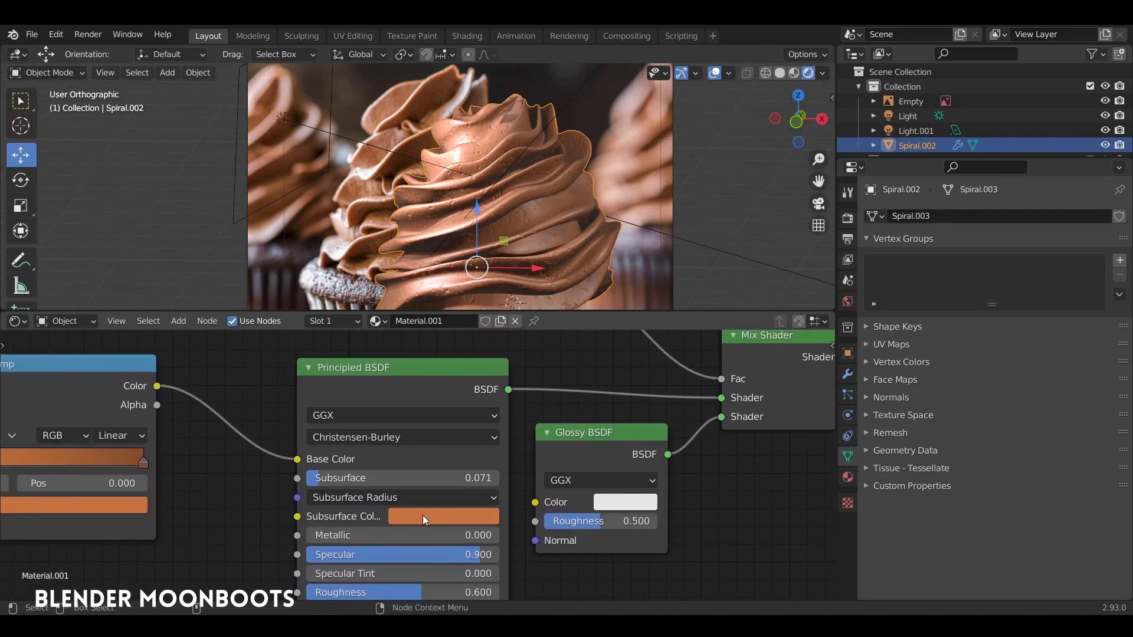
left_click_drag(628, 505, 632, 502)
left_click(631, 501)
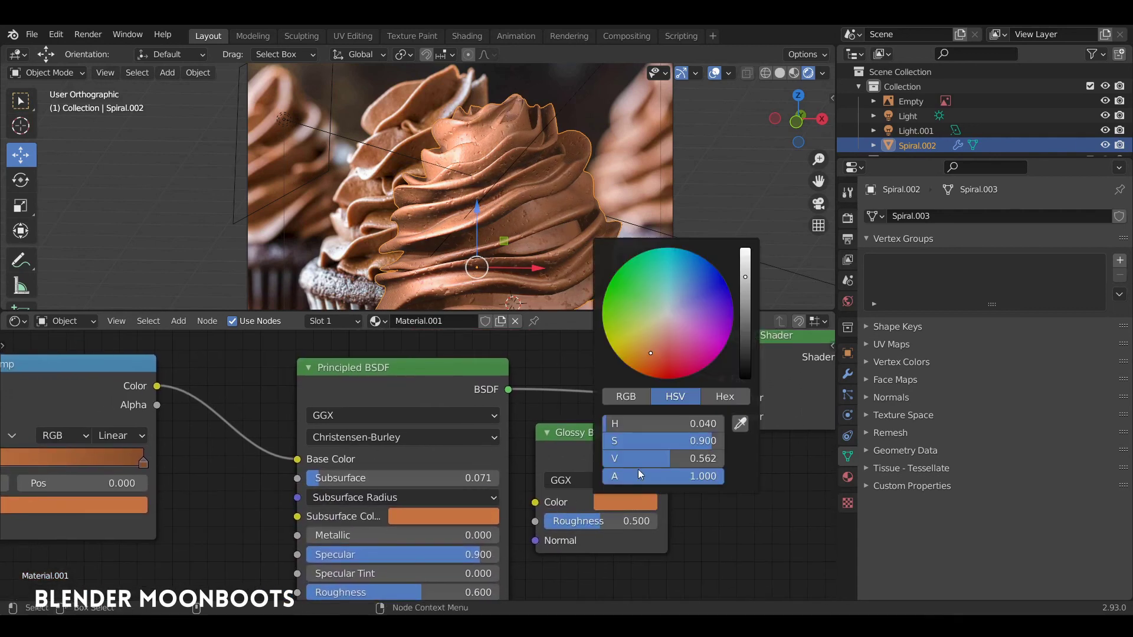
left_click_drag(653, 352, 664, 332)
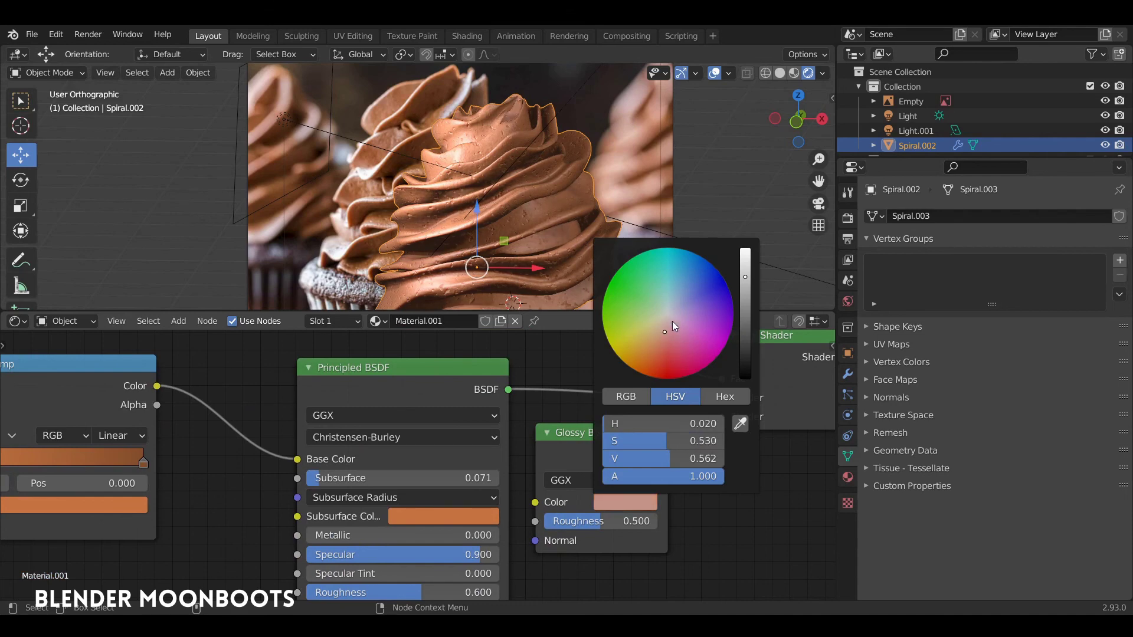
left_click_drag(744, 273, 745, 267)
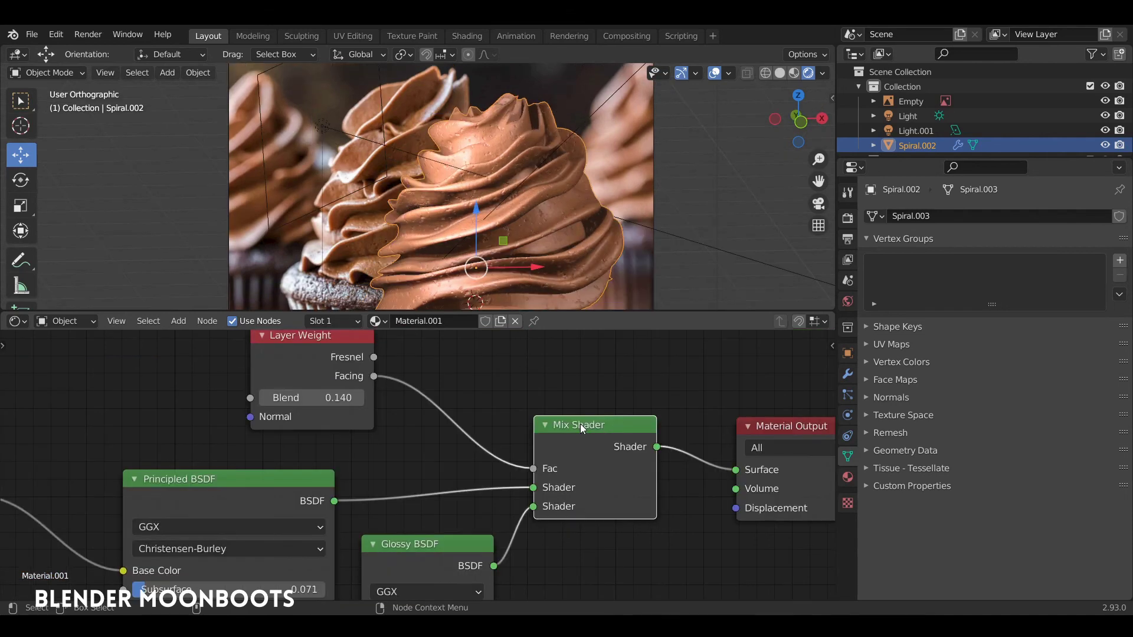
- Mute and unmute the Mix Shader repeatedly to compare the frosting with and without the glossy layer
key("m")
key("m")
key("m")
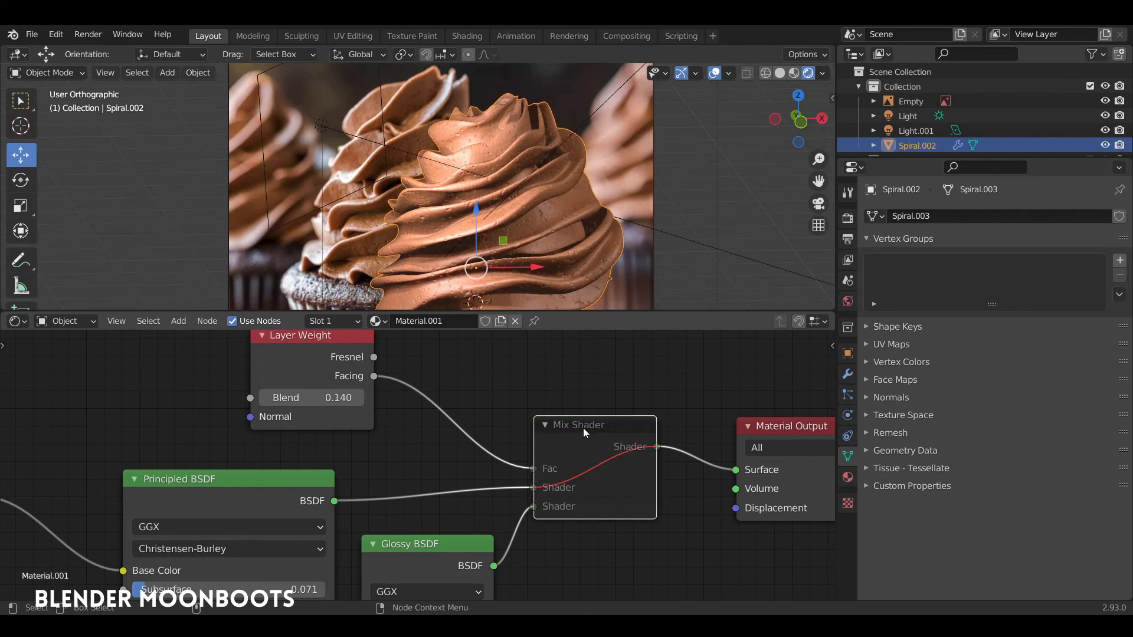
key("m")
key("m")
key("m")
mouse_move(592, 265)
middle_mouse_down()
mouse_move(659, 272)
mouse_move(571, 253)
mouse_move(575, 264)
middle_mouse_up()
scroll(606, 215, "up", 3)
middle_click_drag(607, 214, 643, 289, "ctrl")
- Reposition the Principled BSDF, Layer Weight and Mix Shader nodes, and lower the Layer Weight's Blend to 0.124
left_click_drag(267, 482, 286, 456)
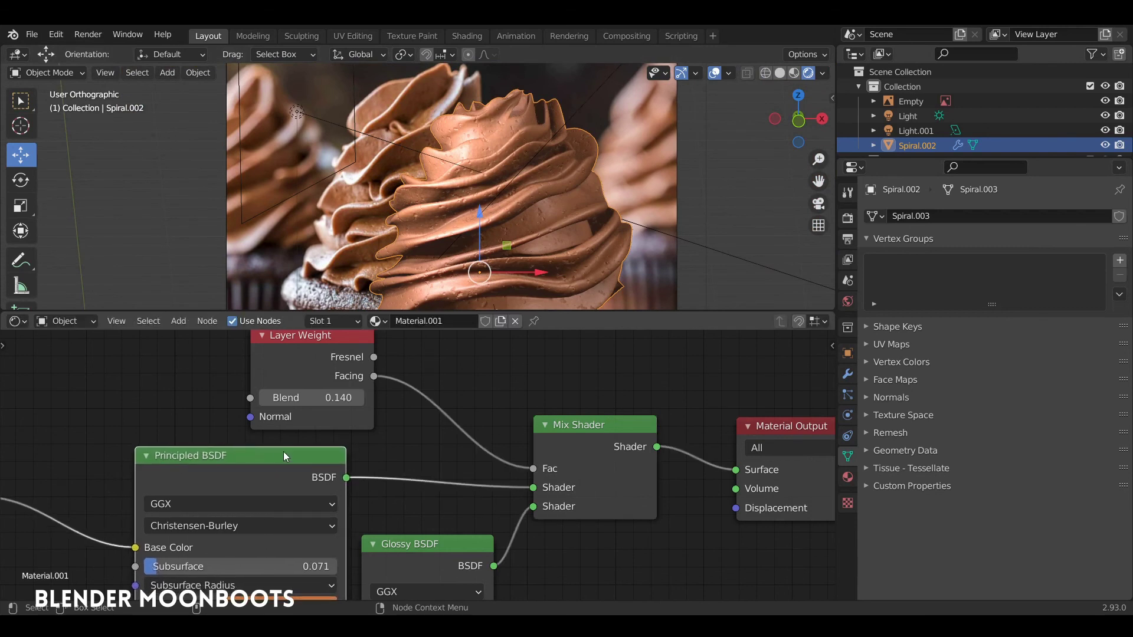
middle_click_drag(416, 439, 498, 466)
left_click_drag(380, 364, 363, 365)
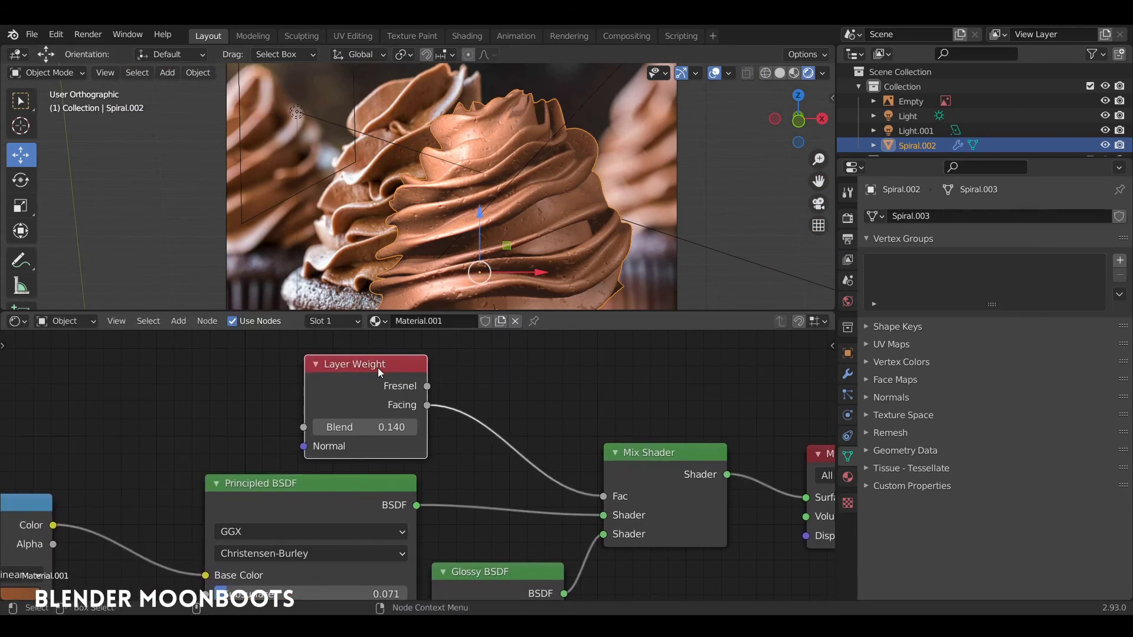
middle_click_drag(519, 266, 466, 317)
left_click_drag(635, 451, 628, 434)
mouse_move(548, 261)
middle_mouse_down()
mouse_move(563, 263)
mouse_move(546, 278)
middle_mouse_up()
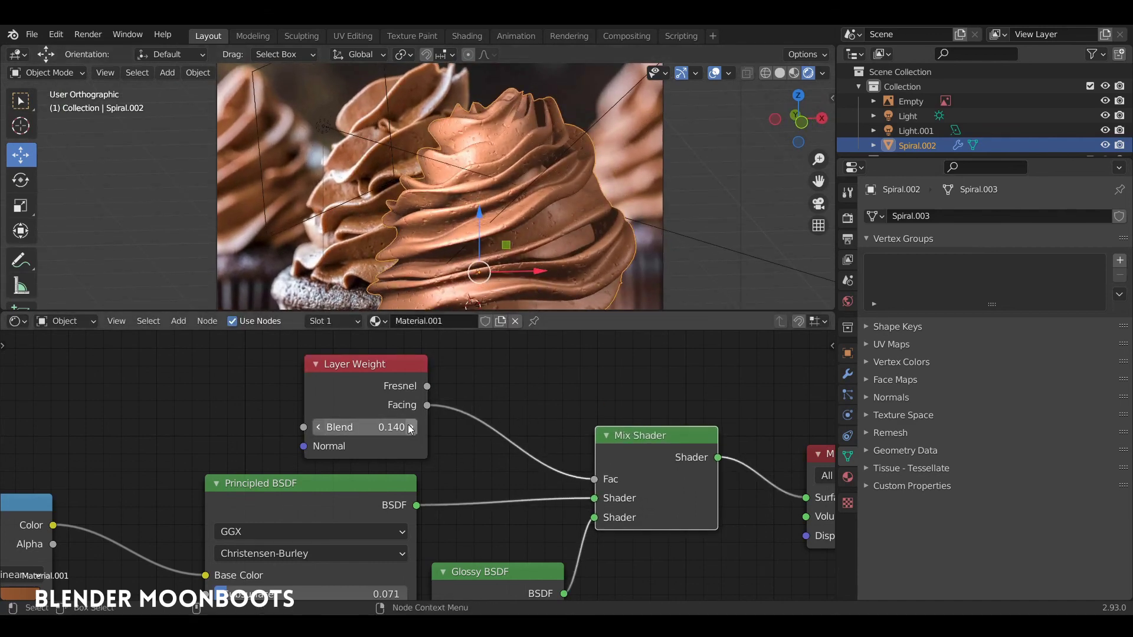
mouse_move(408, 426)
left_mouse_down()
mouse_move(400, 429)
mouse_move(410, 433)
left_mouse_up()
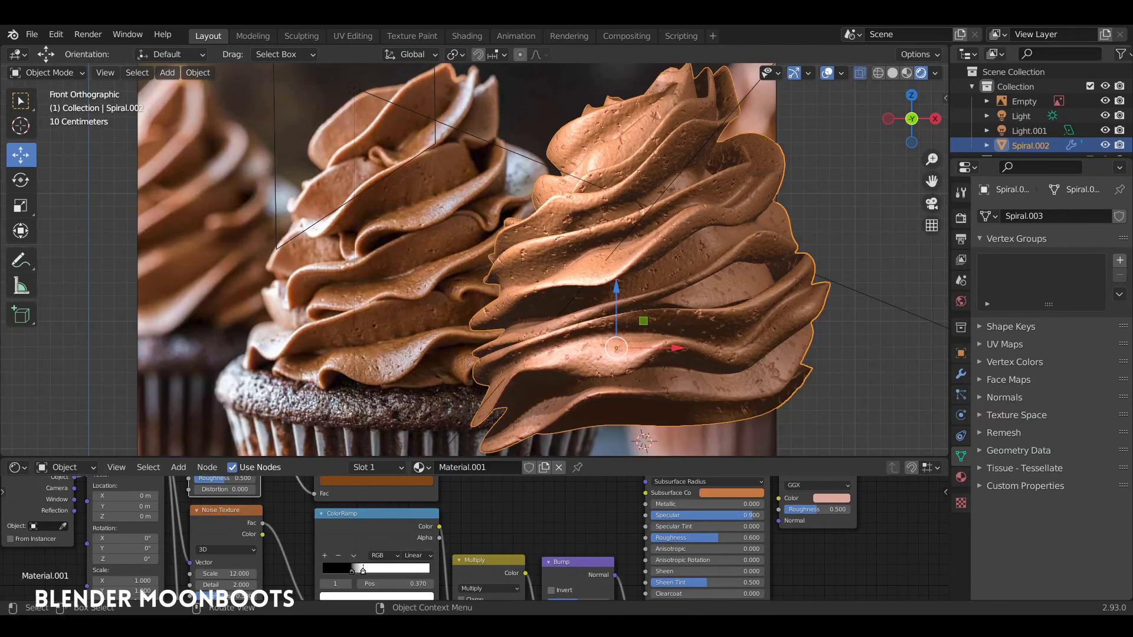
- Maximize the node editor to review the complete frosting material node tree
left_click(318, 290)
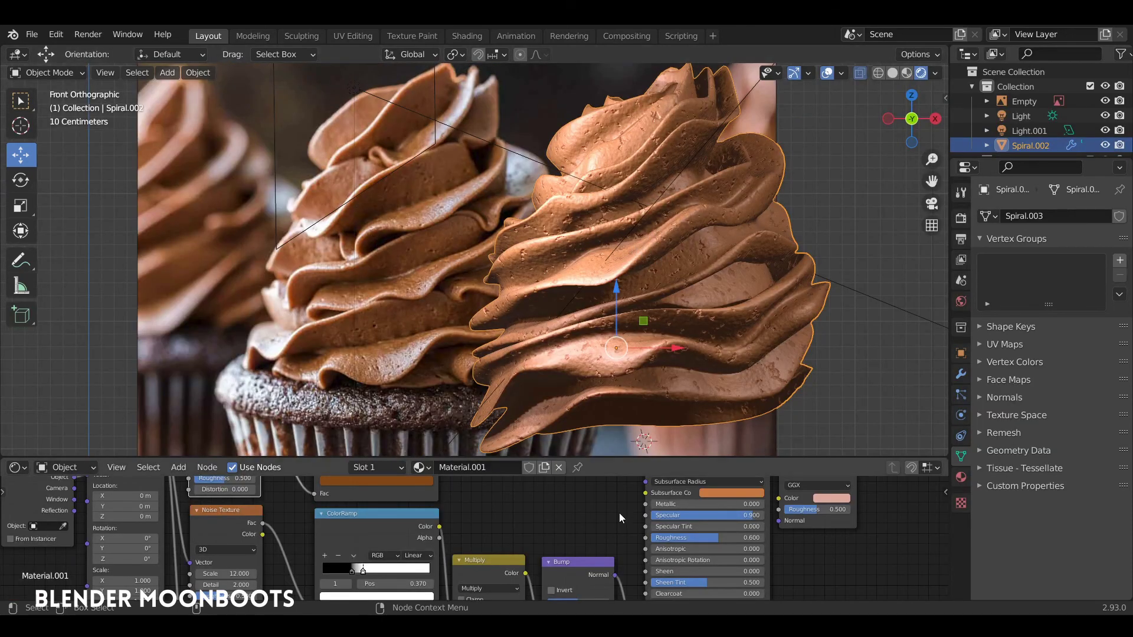
key("ctrl+space")
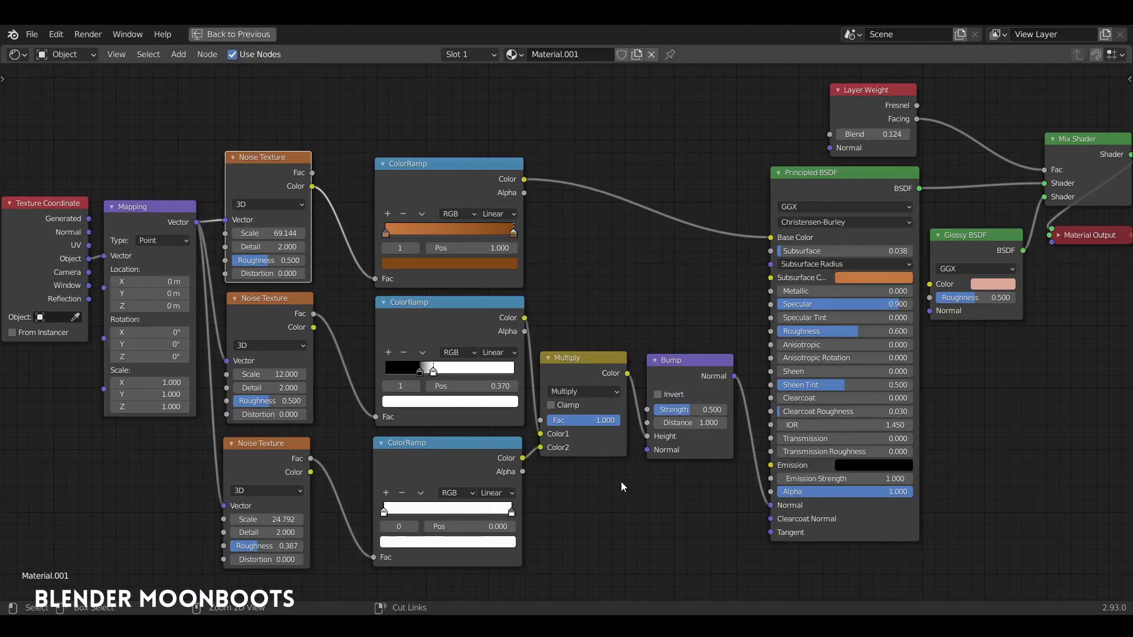